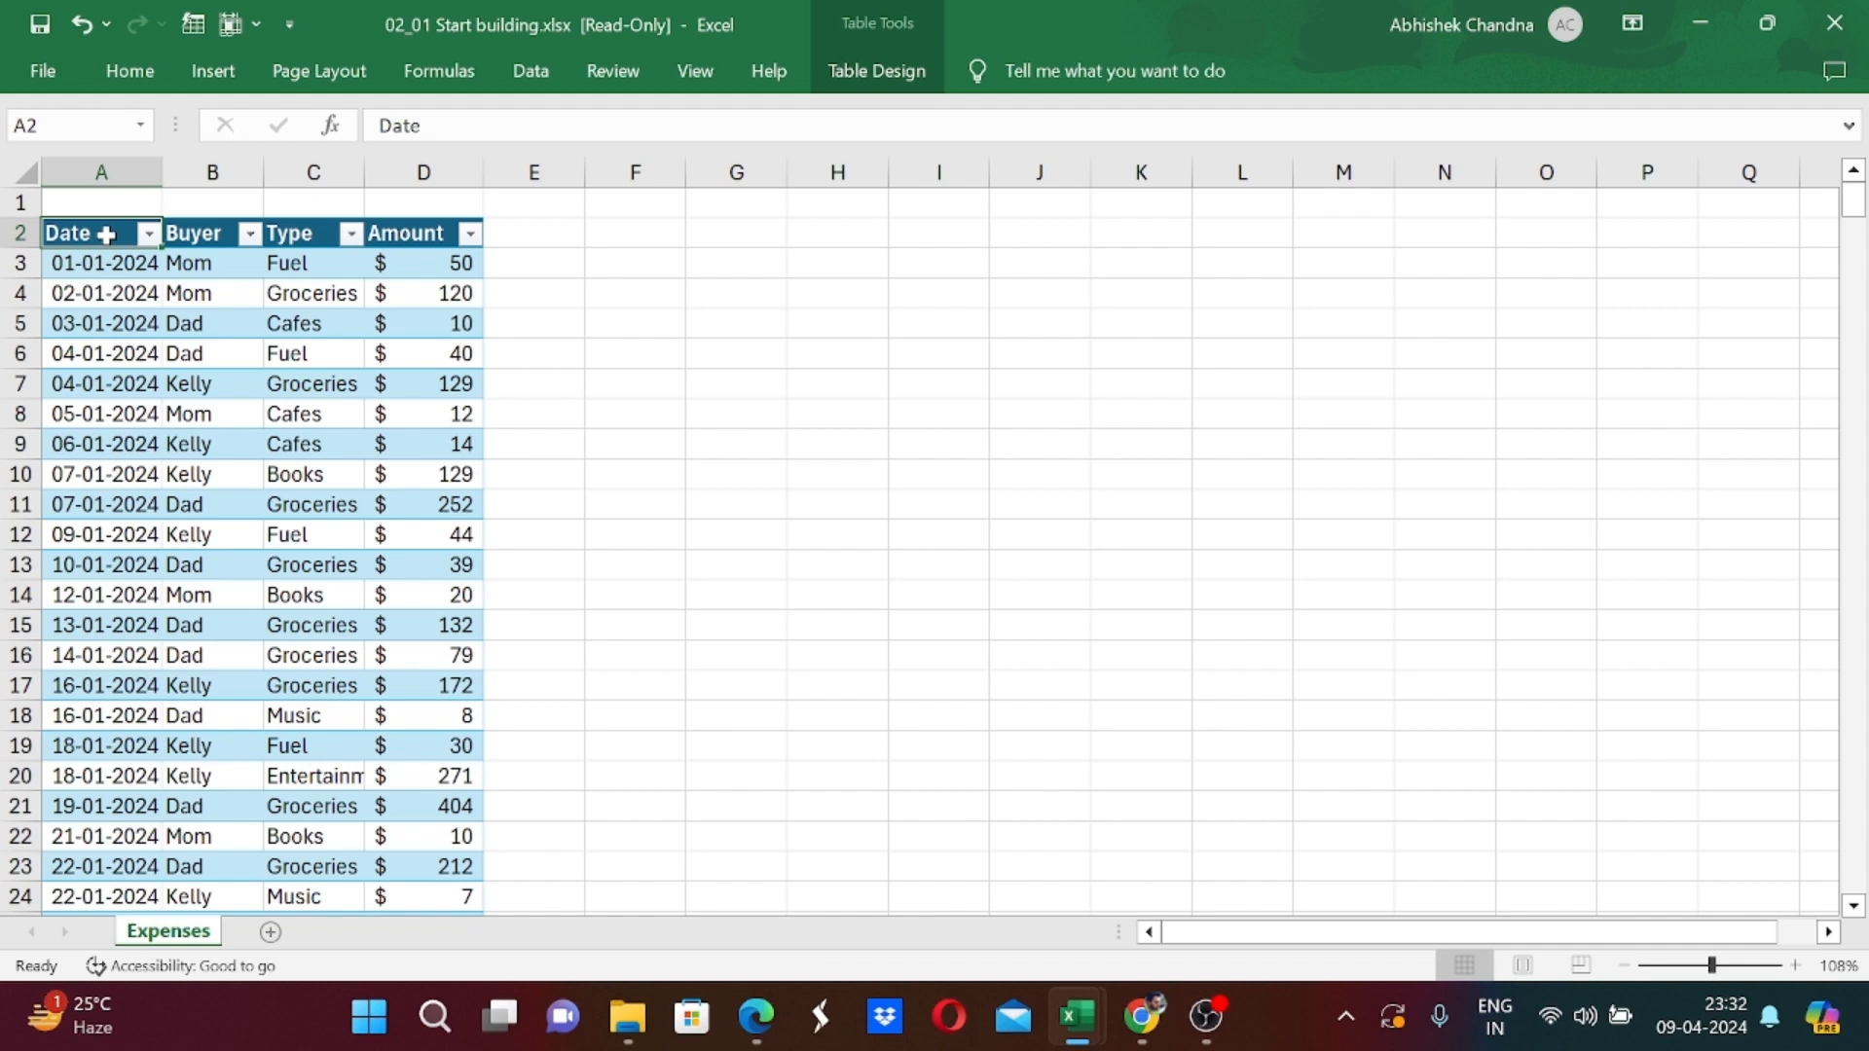
Go through the Date, Buyer, Type and Amount headers of the expenses table.
key("Up")
key("Right")
key("Down")
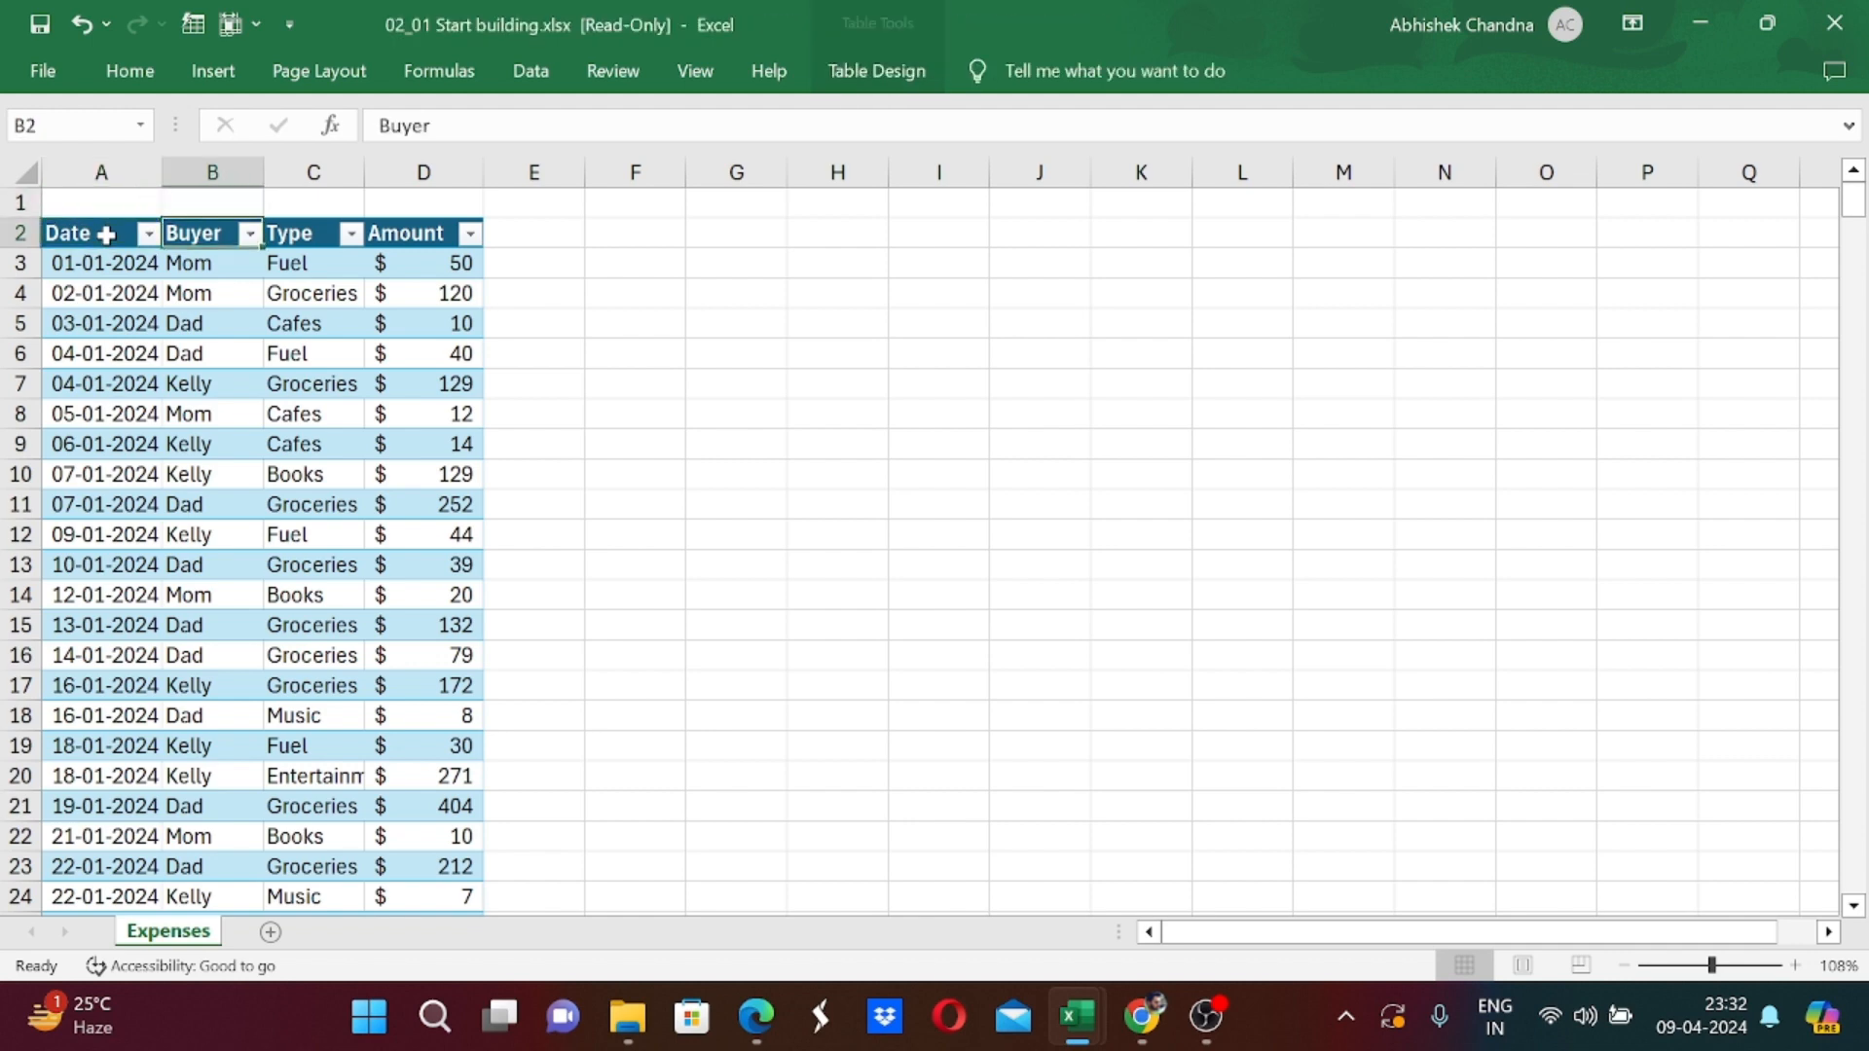
key("Right")
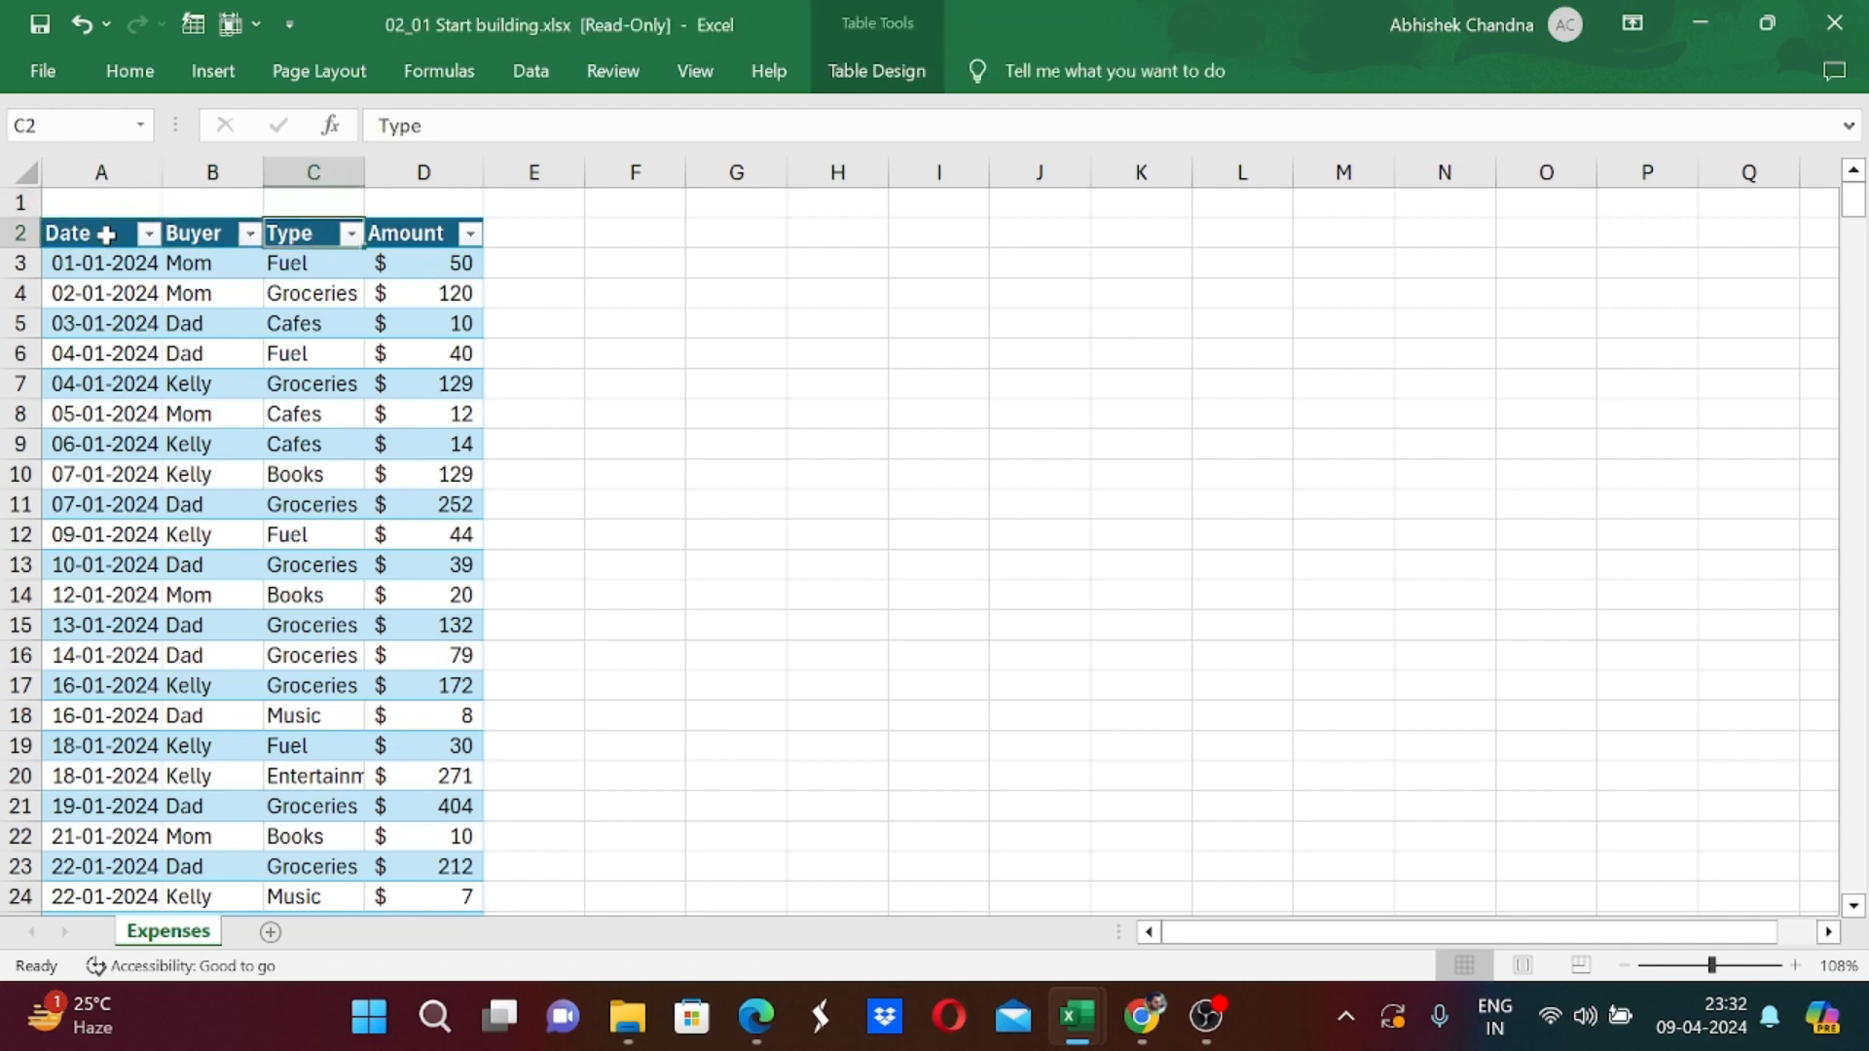
key("Right")
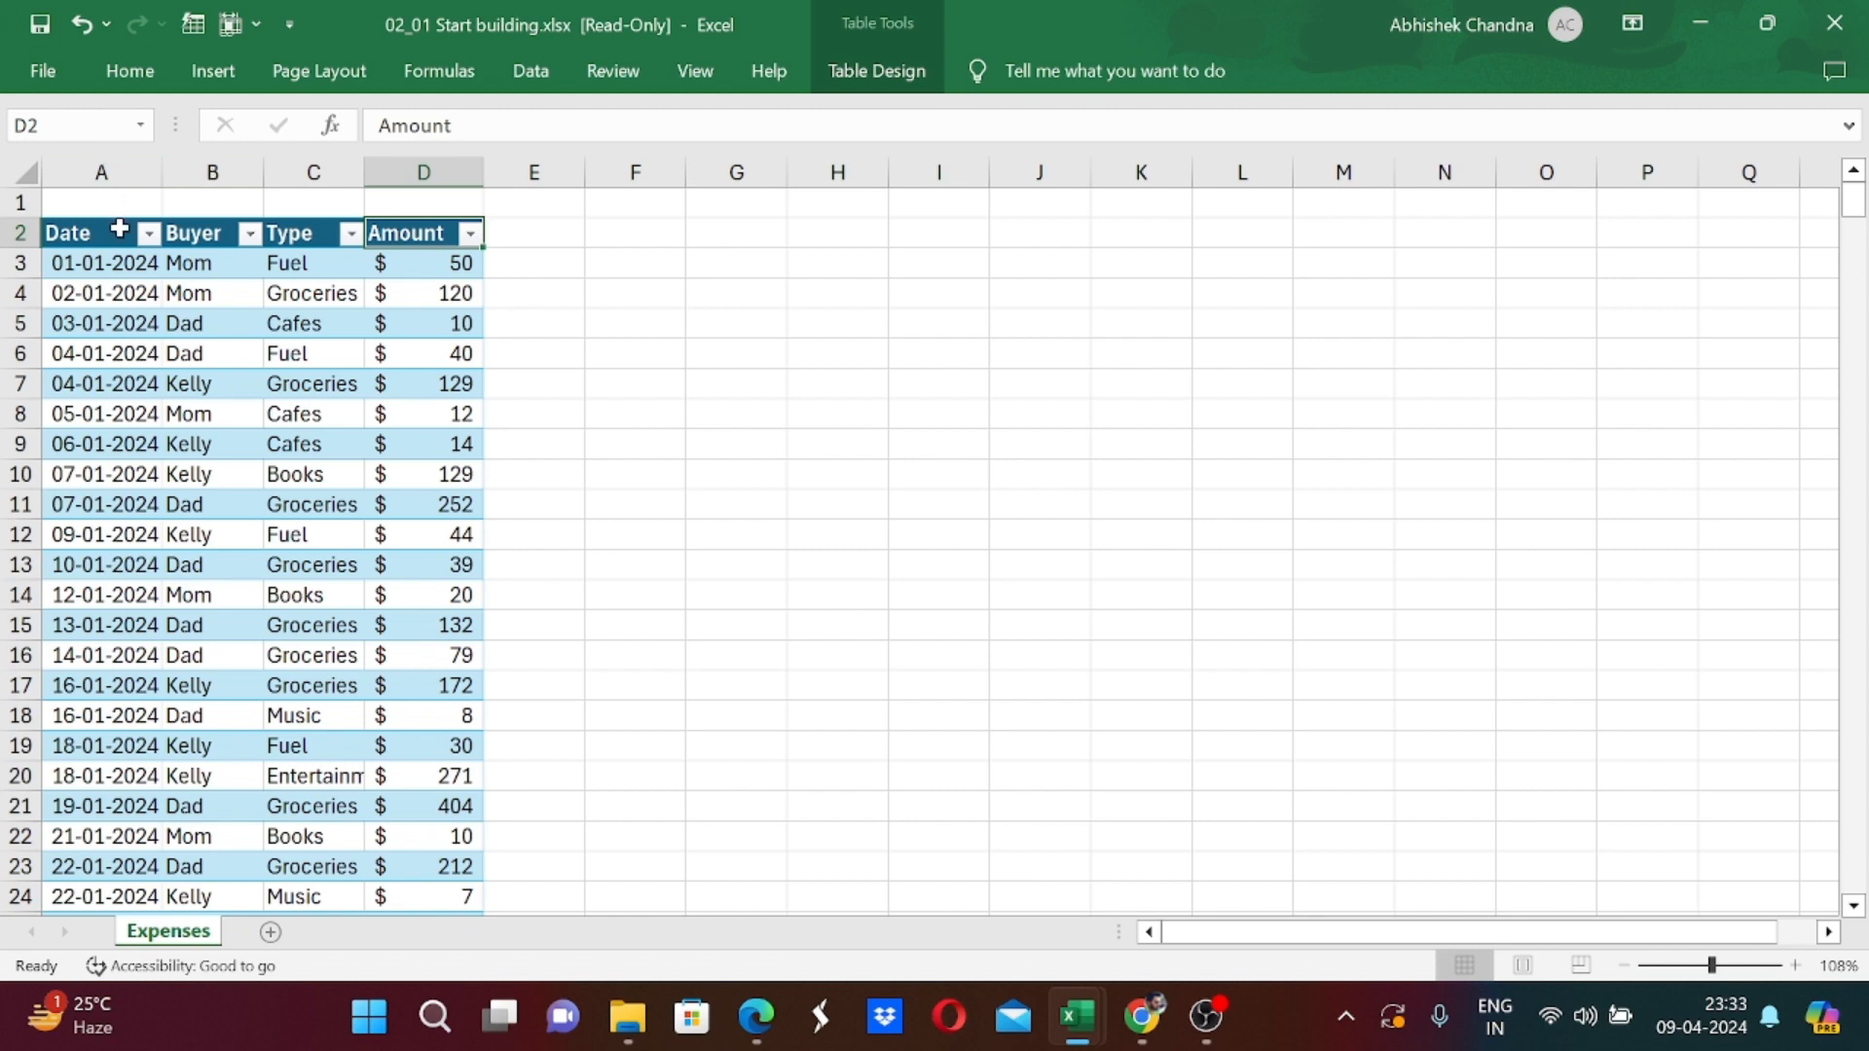
Create a PivotTable from the whole expenses table, placed in cell F2 of the existing Expenses worksheet.
left_click(118, 229)
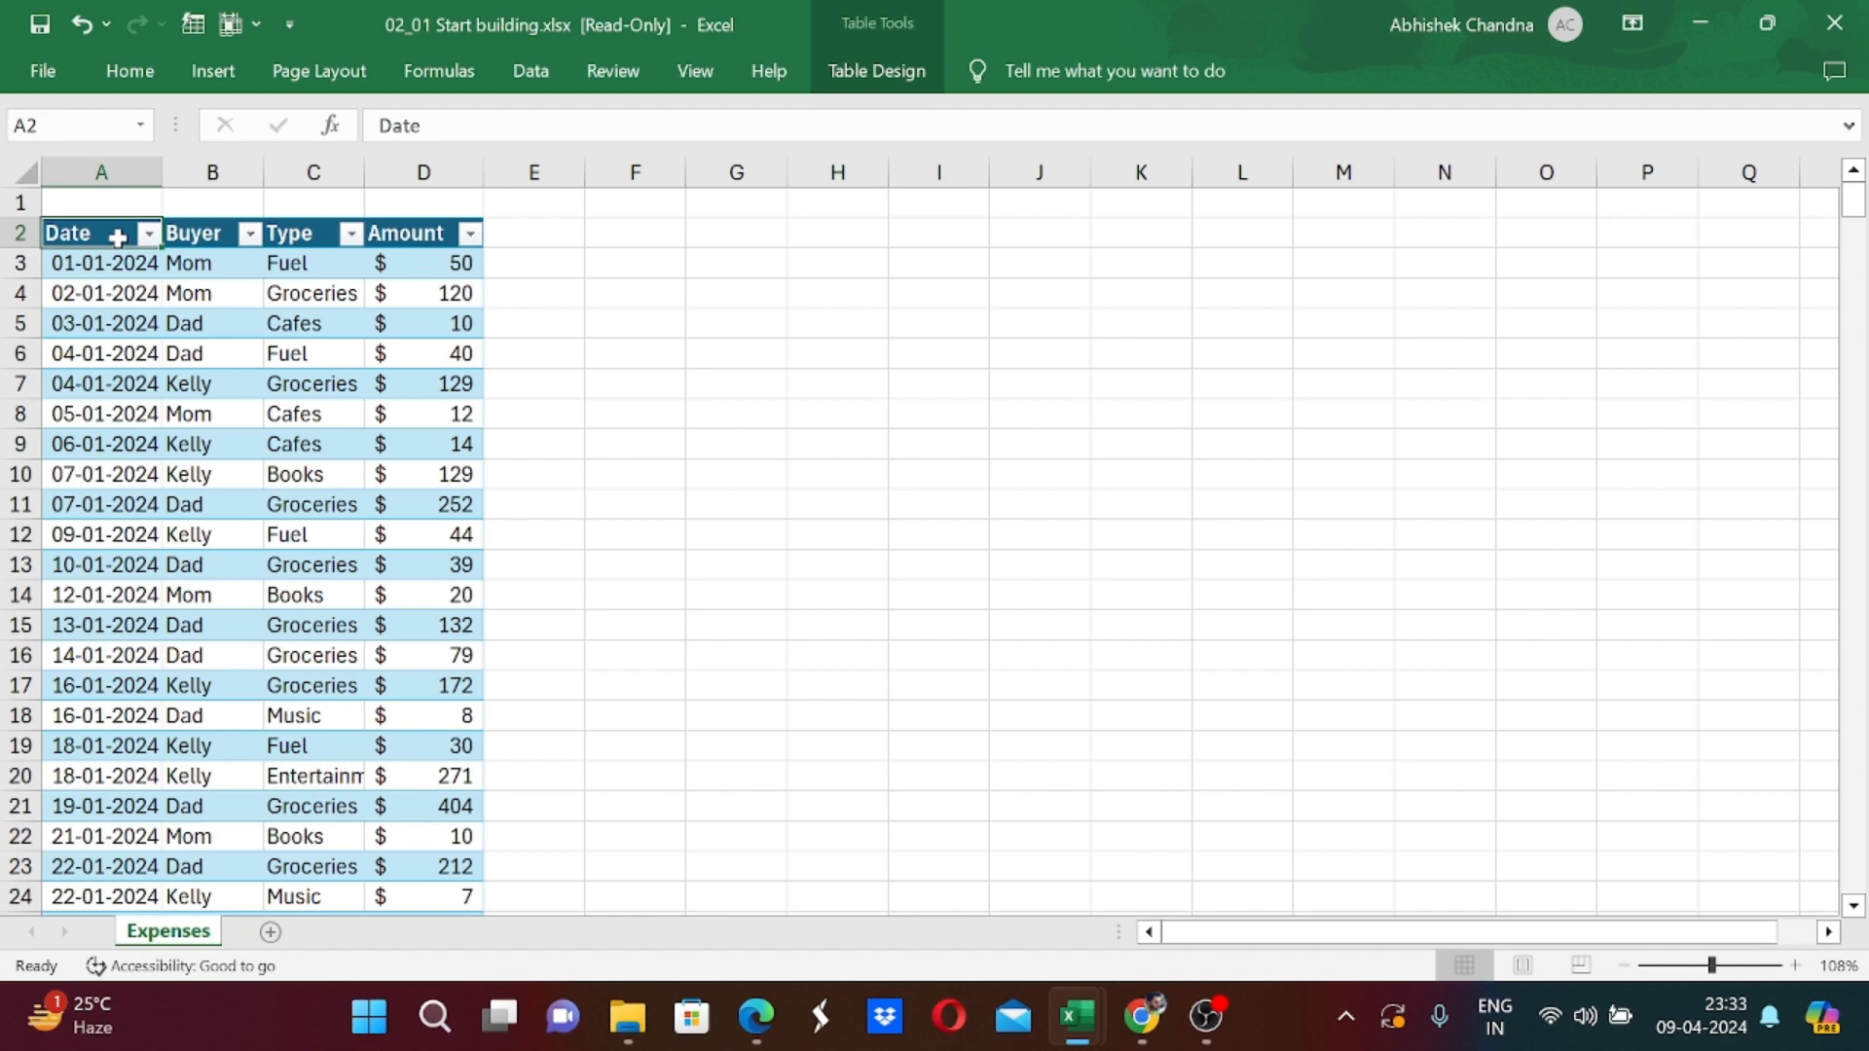
key("ctrl+shift+End")
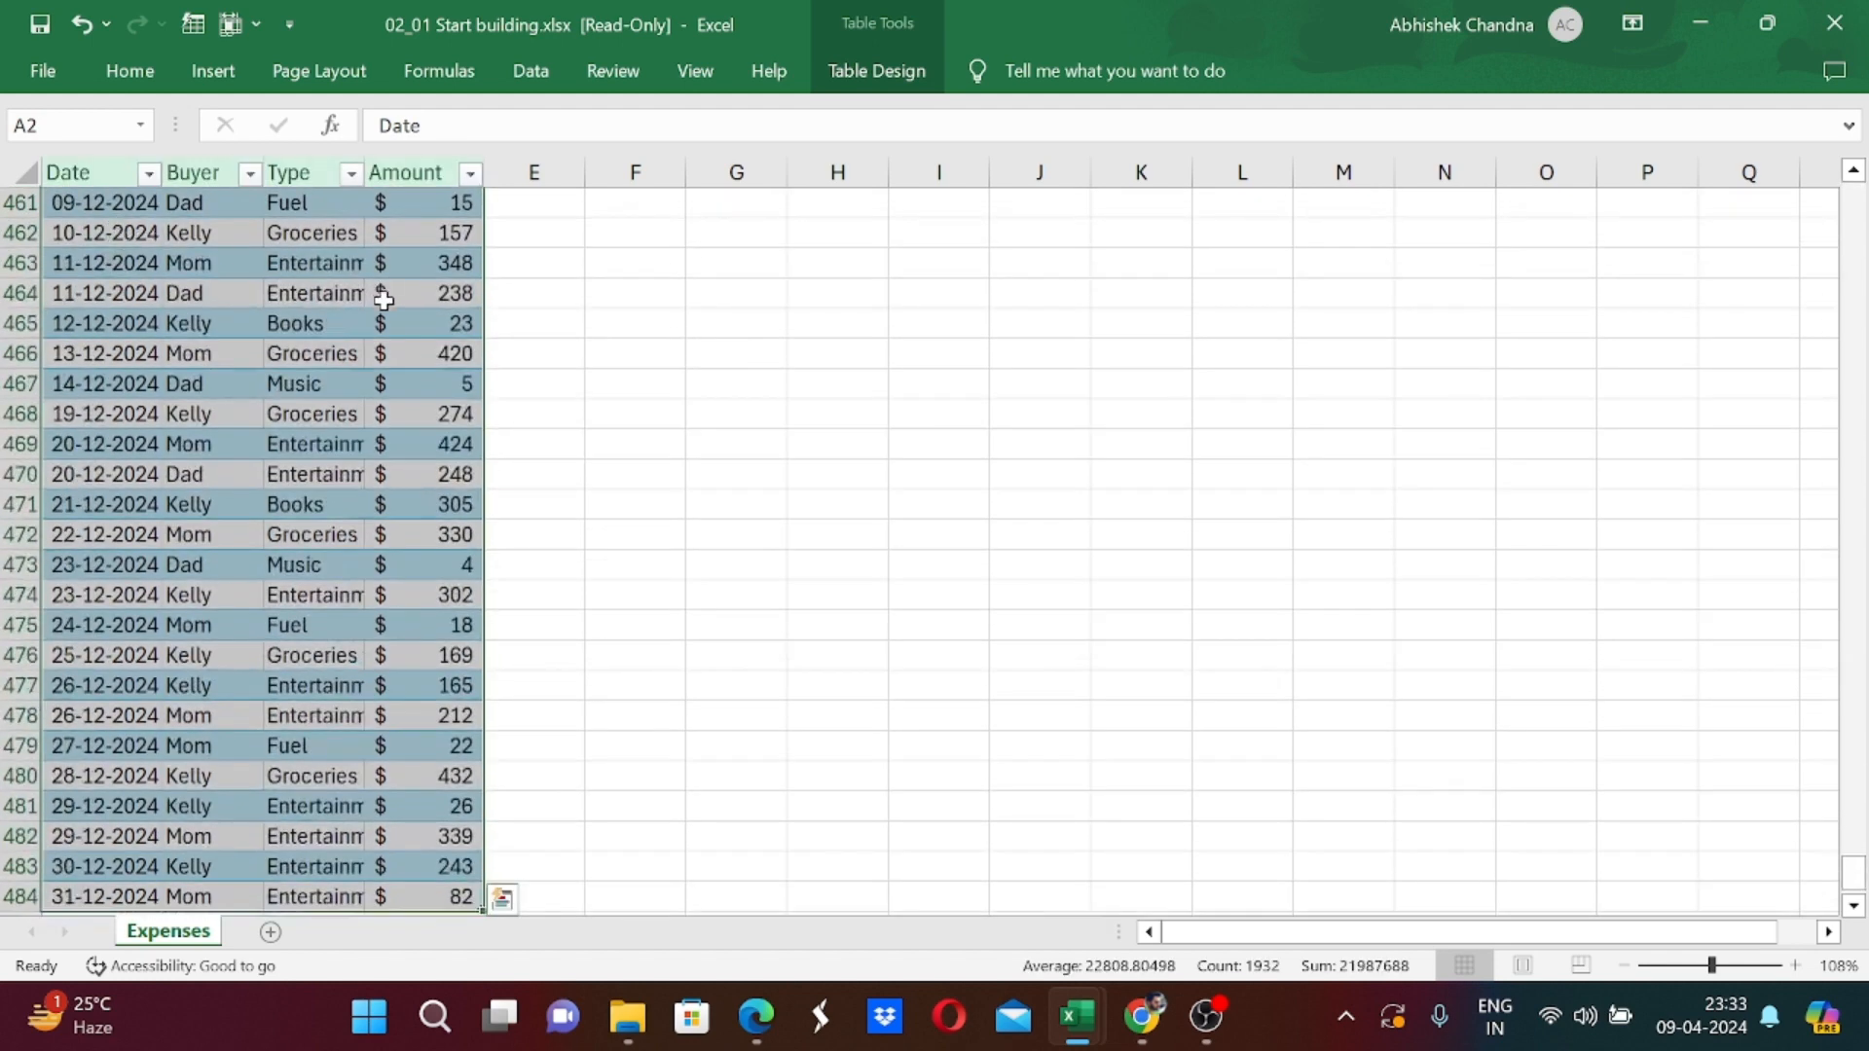
left_click(210, 73)
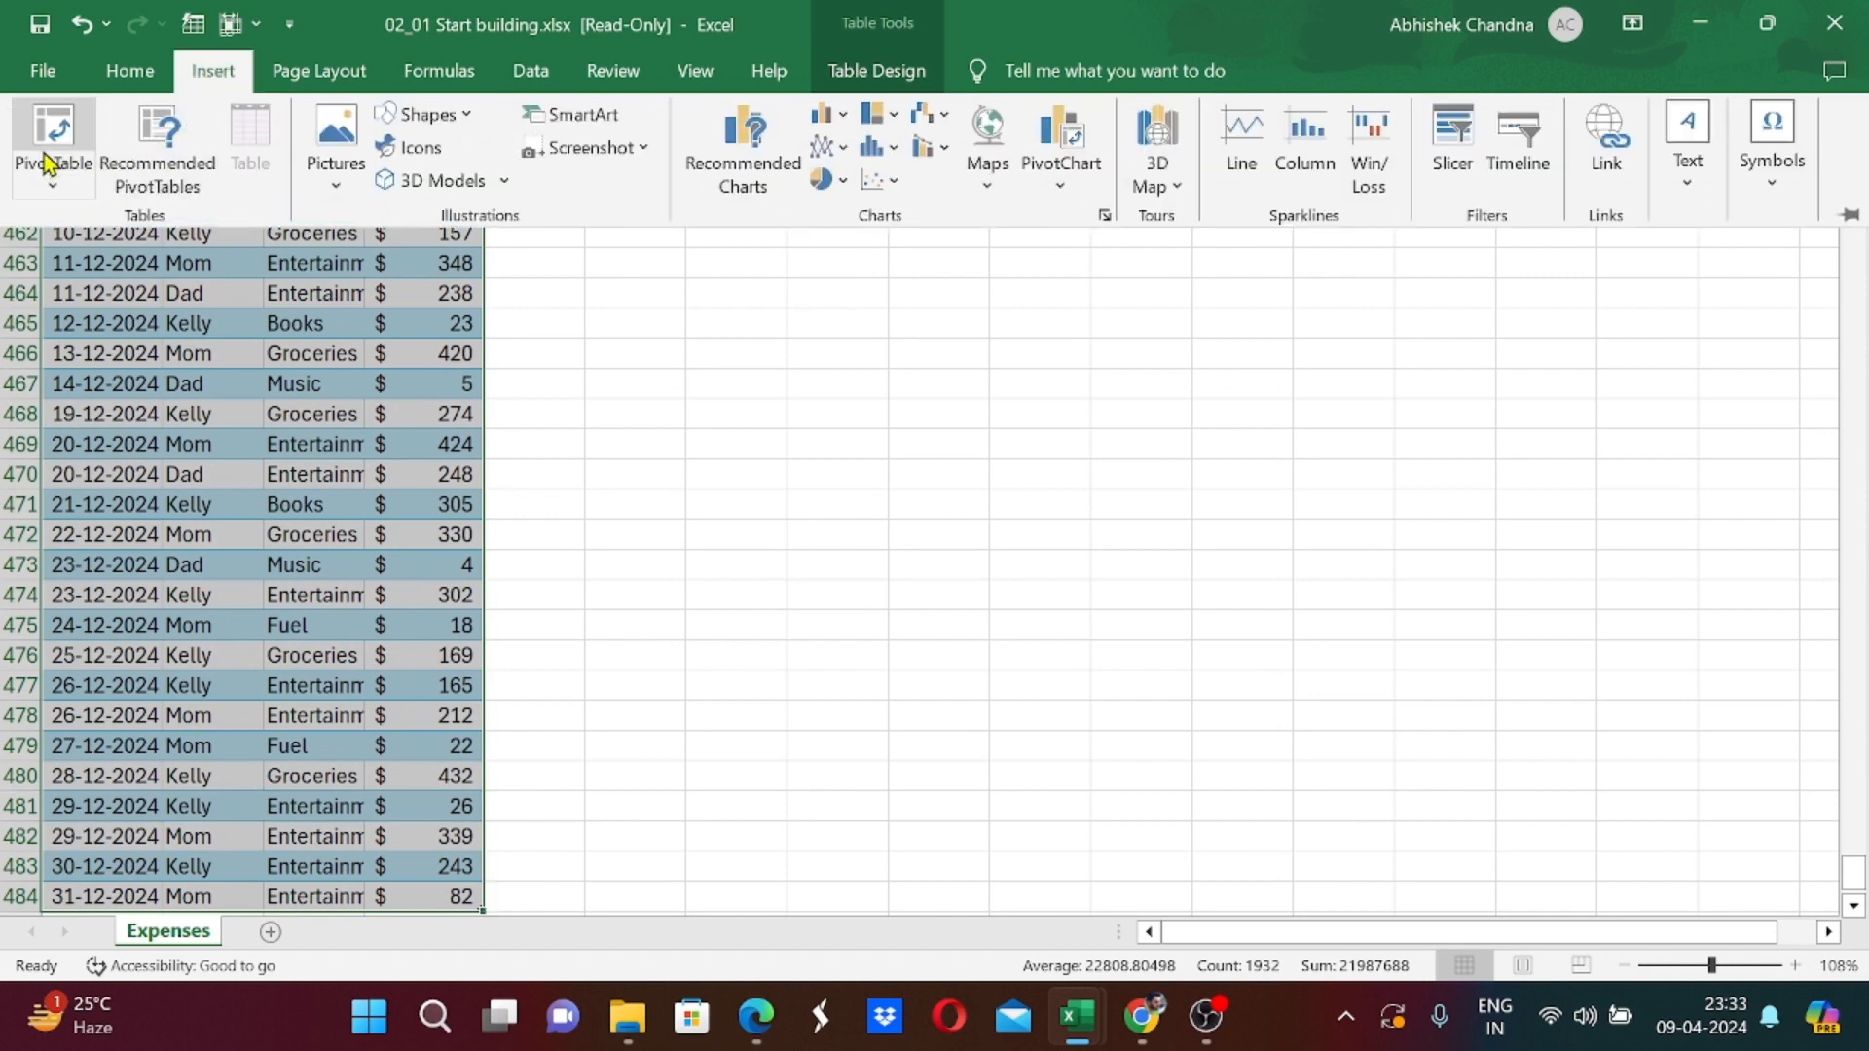
left_click(53, 175)
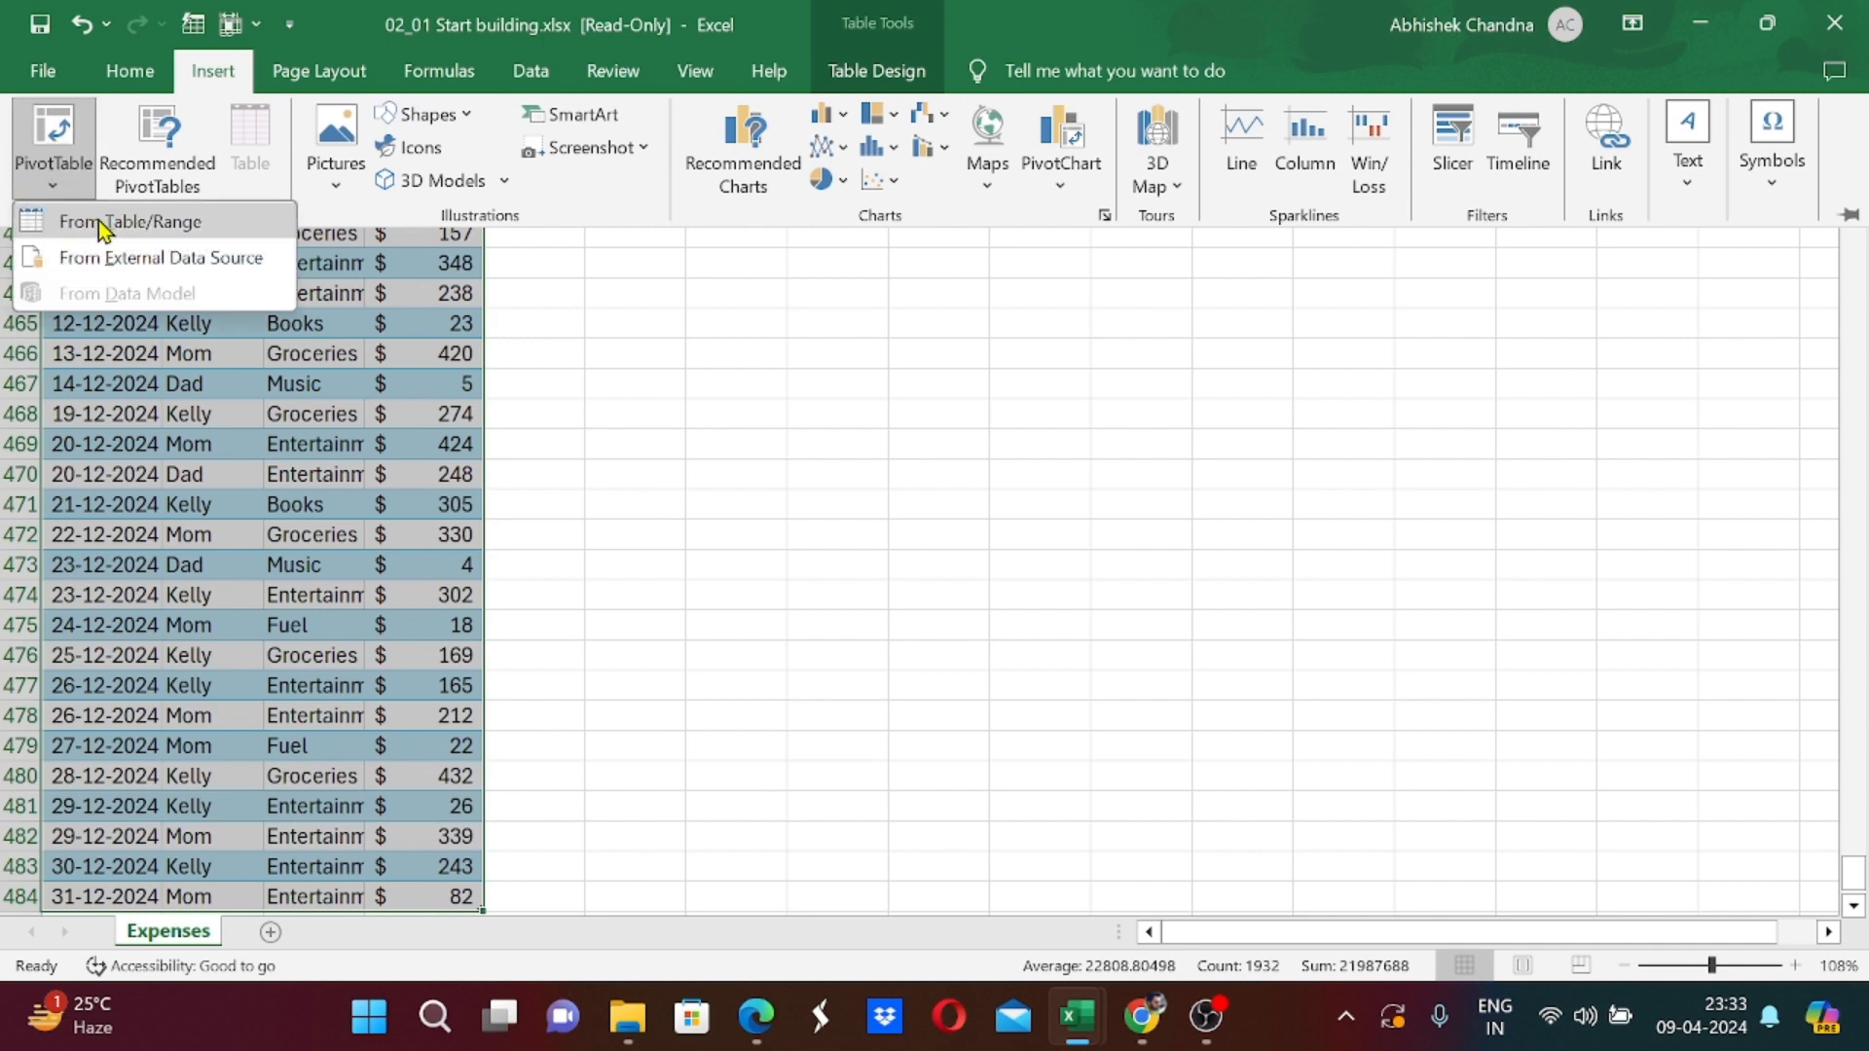
left_click(98, 220)
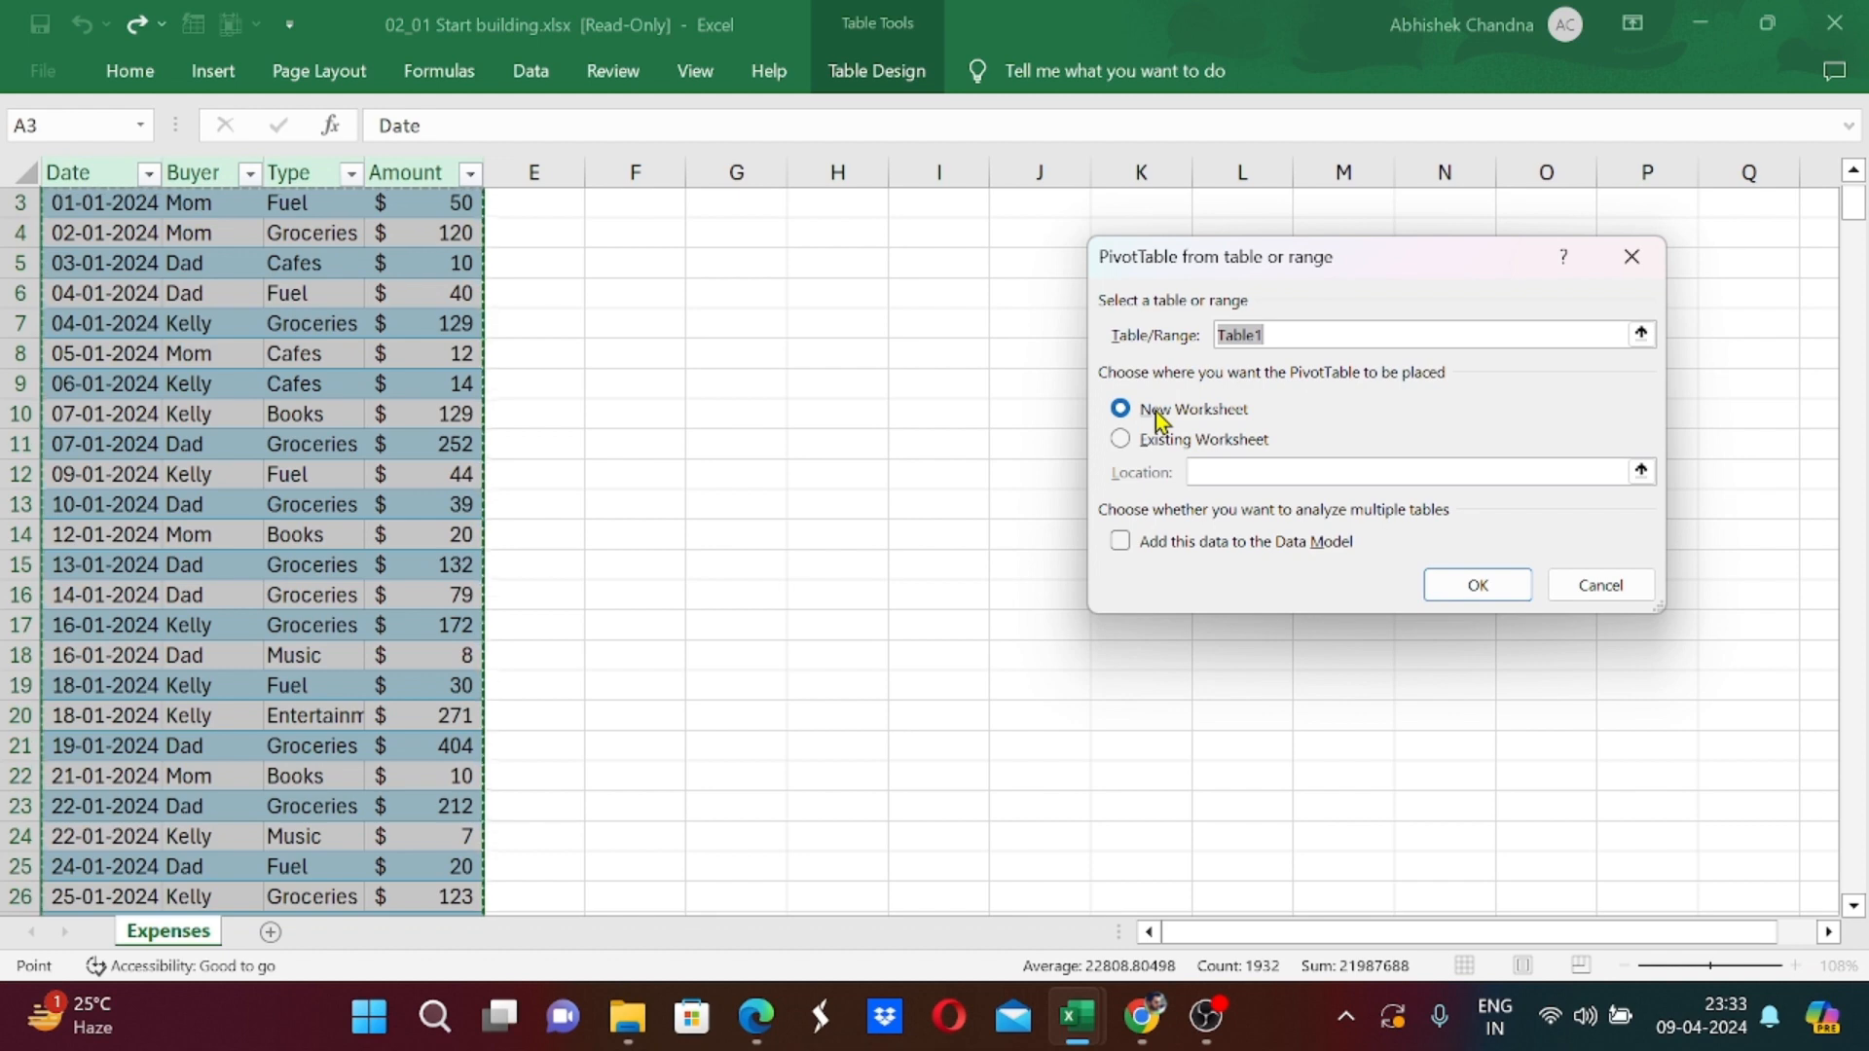
left_click(1123, 444)
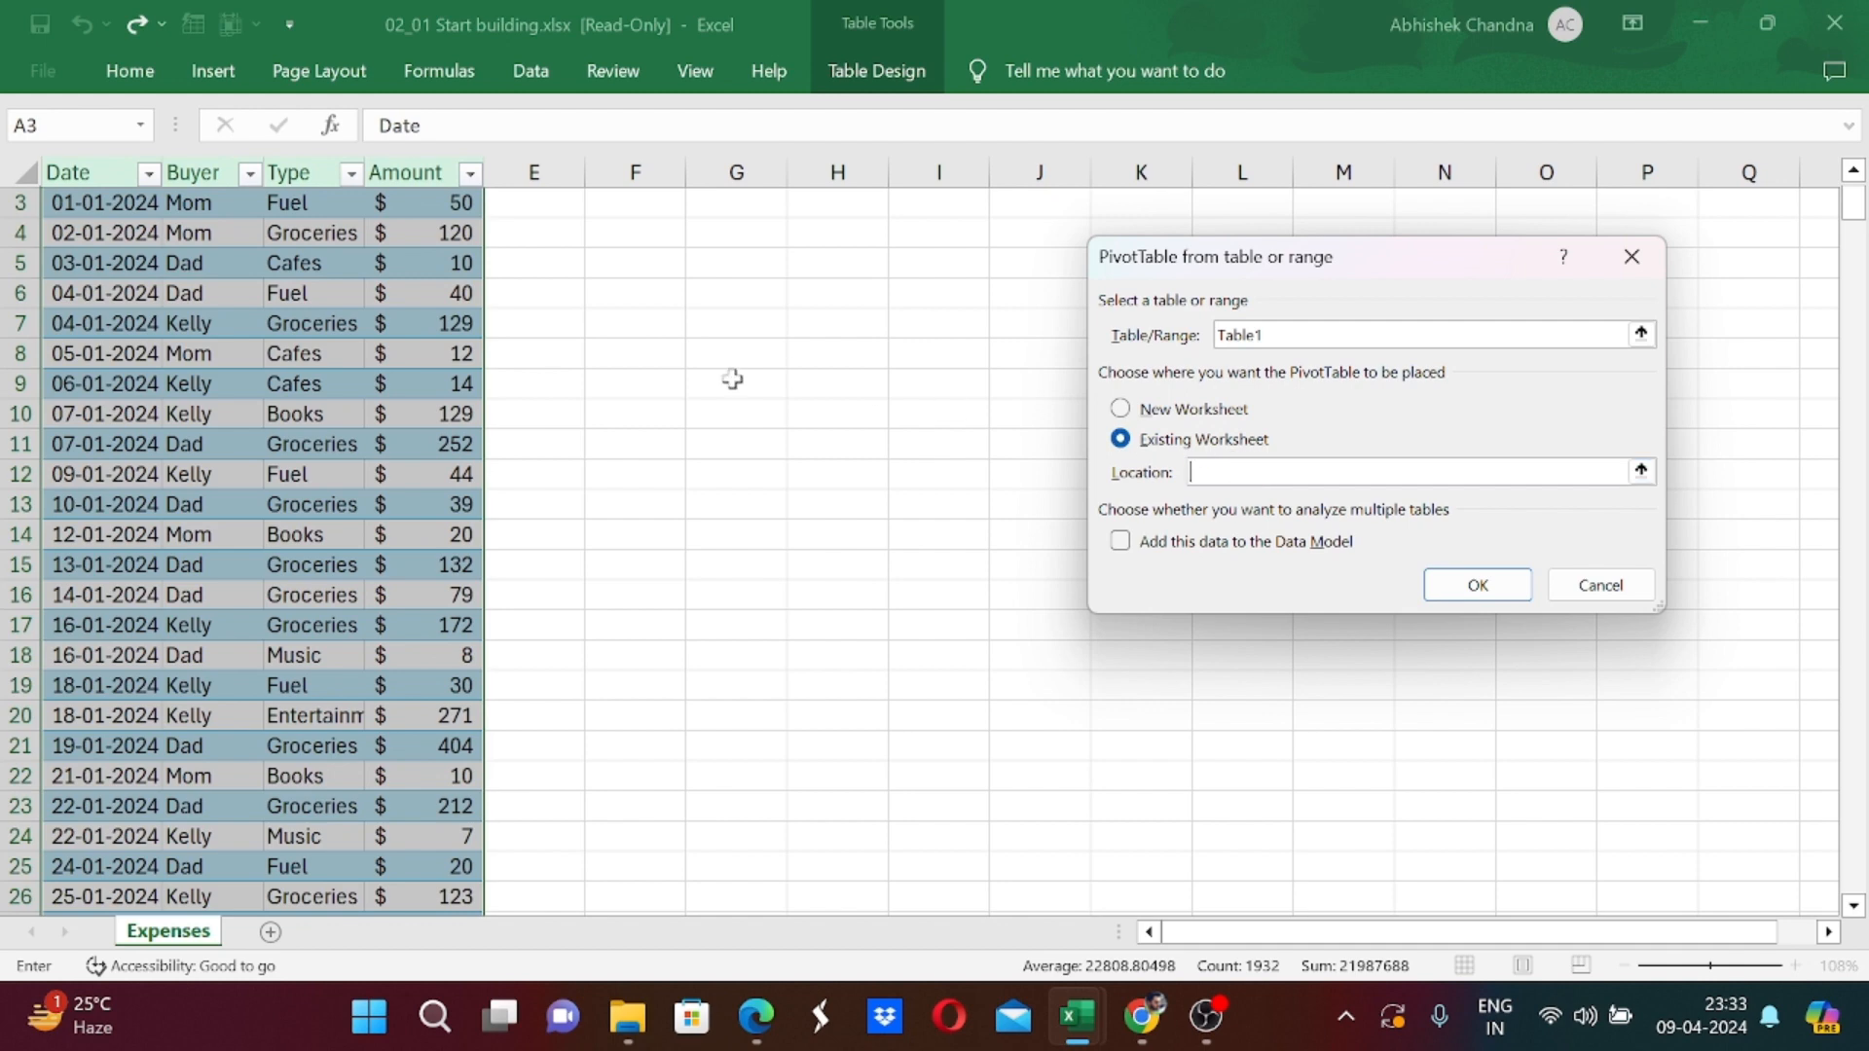
scroll(730, 380, "up", 2)
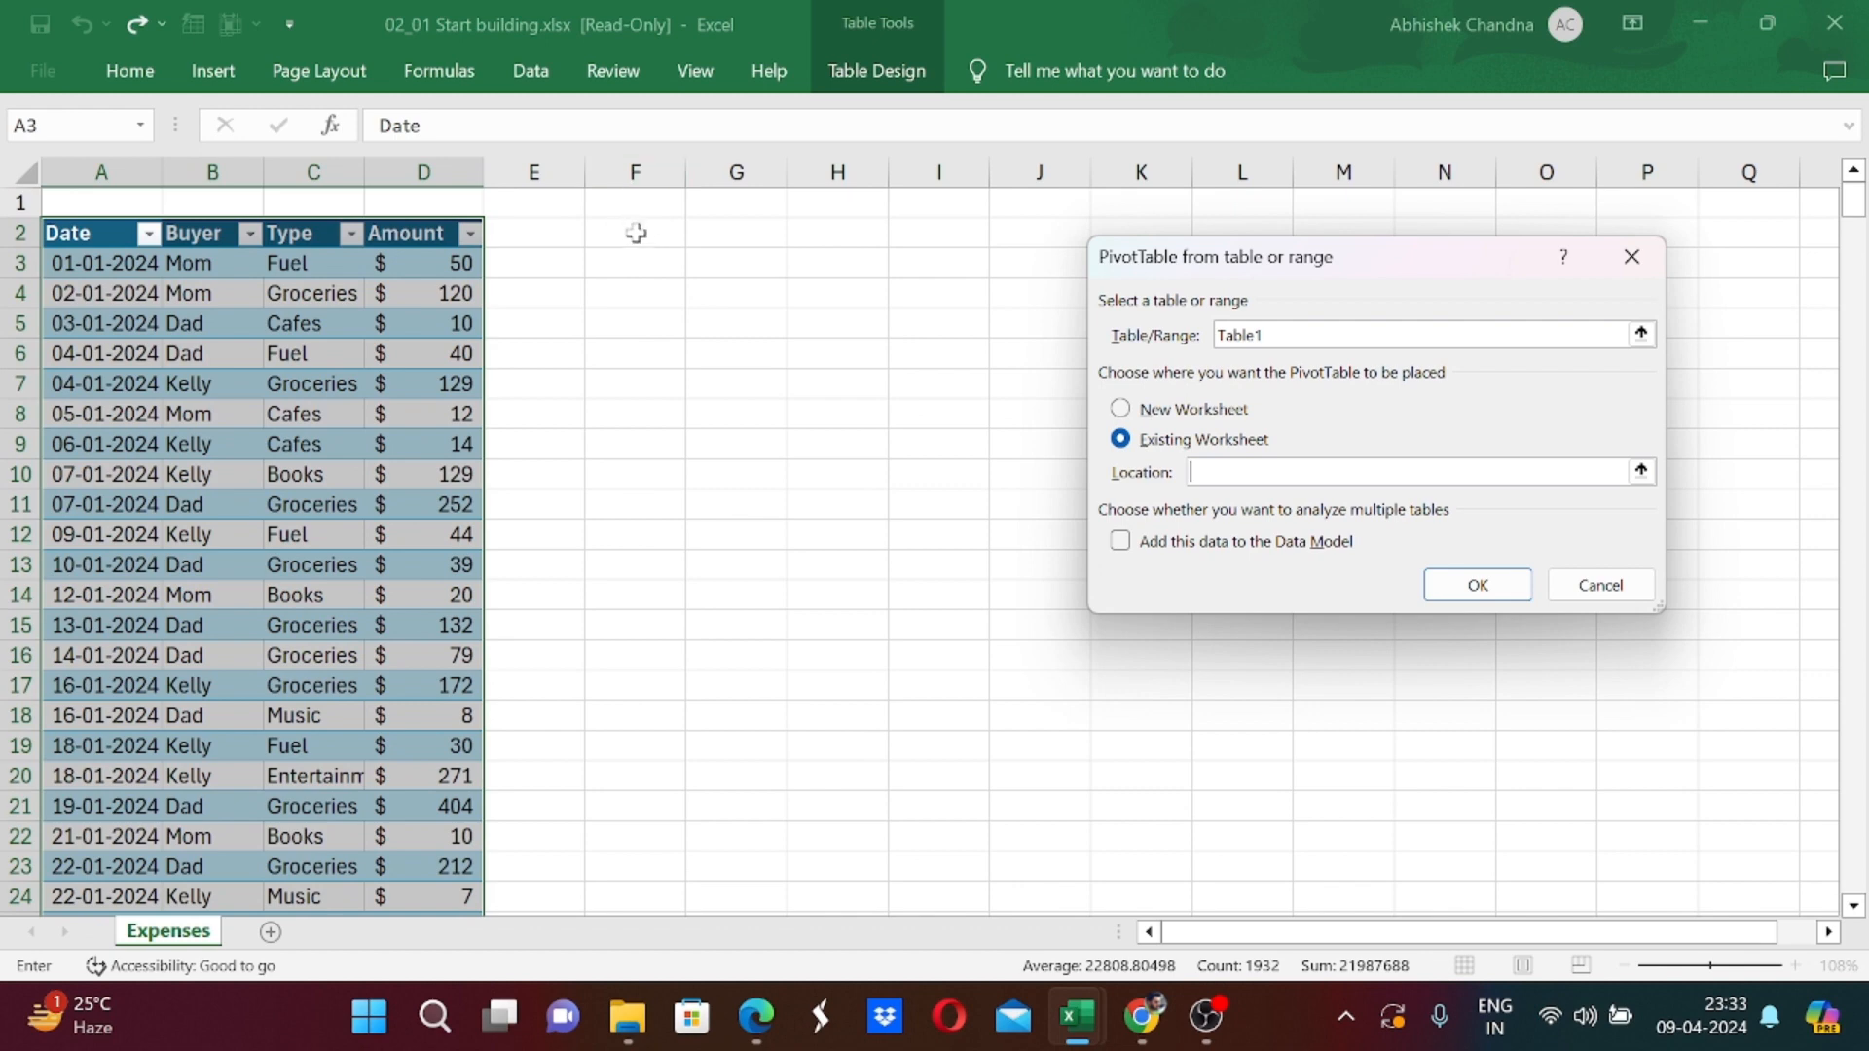
left_click(635, 233)
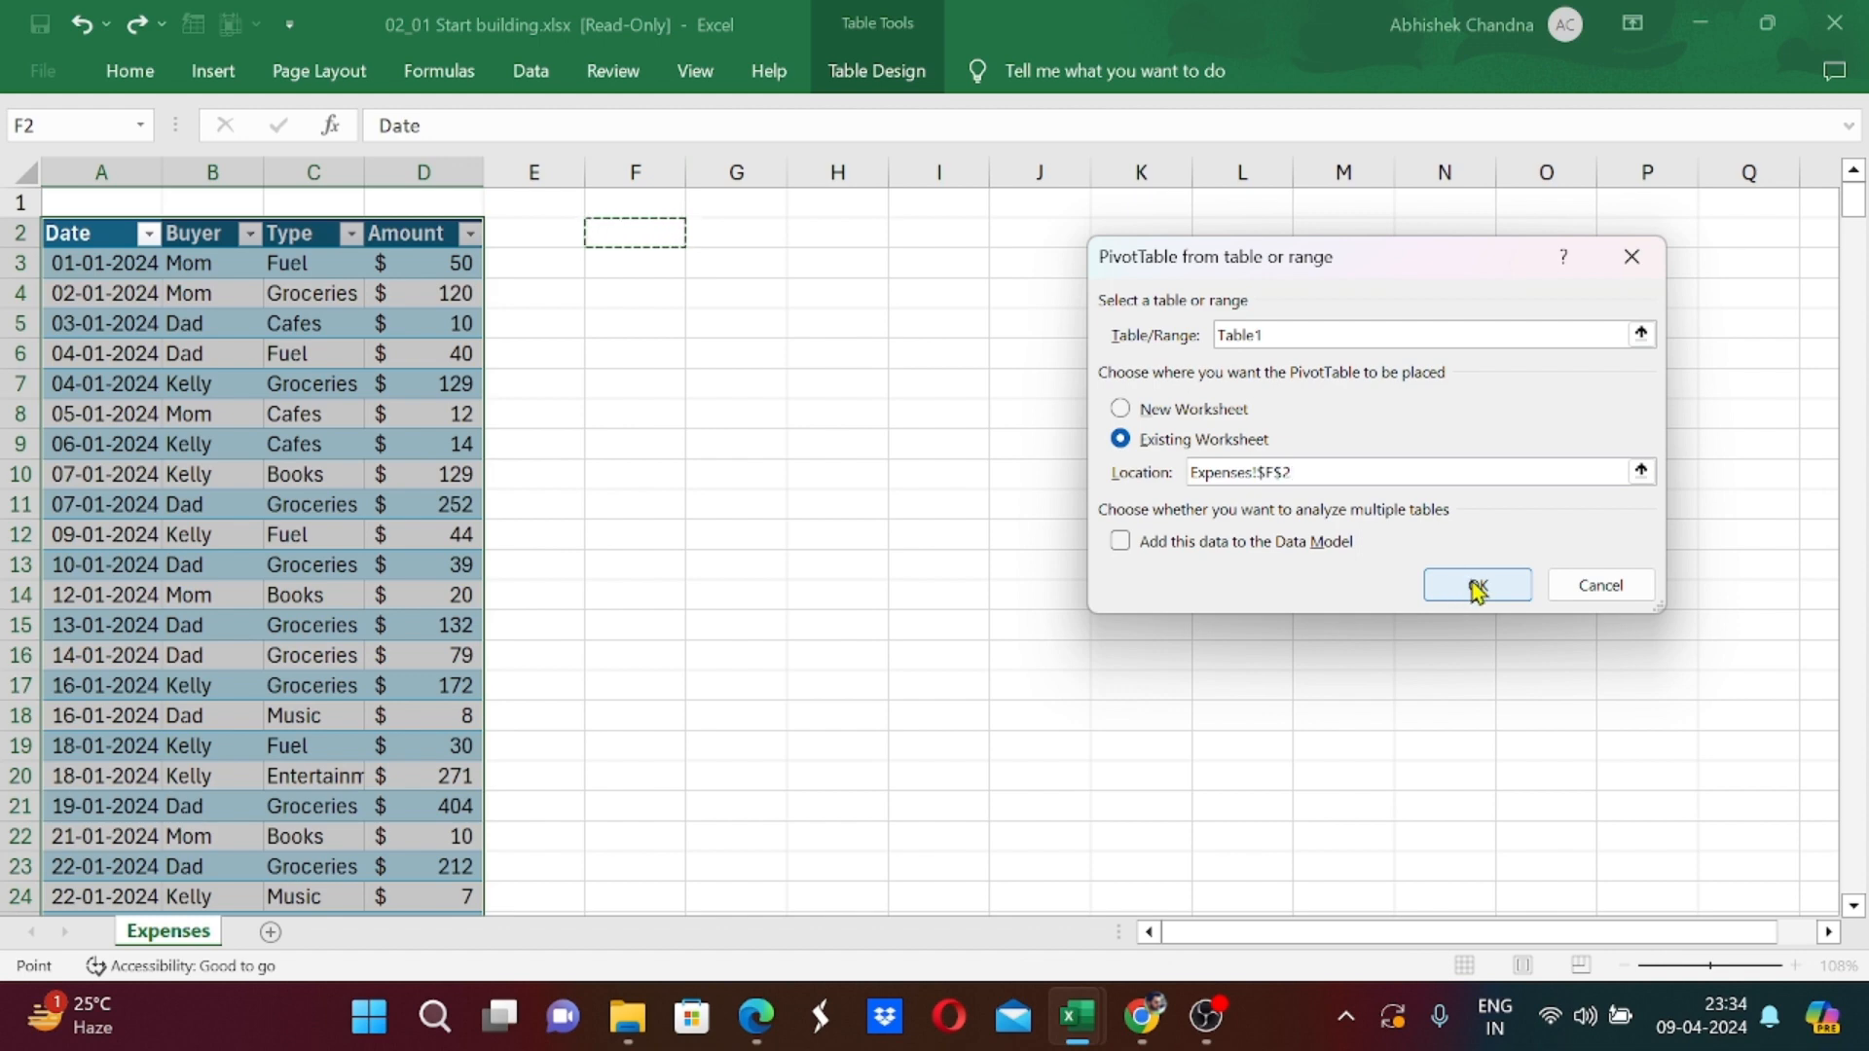
left_click(1477, 587)
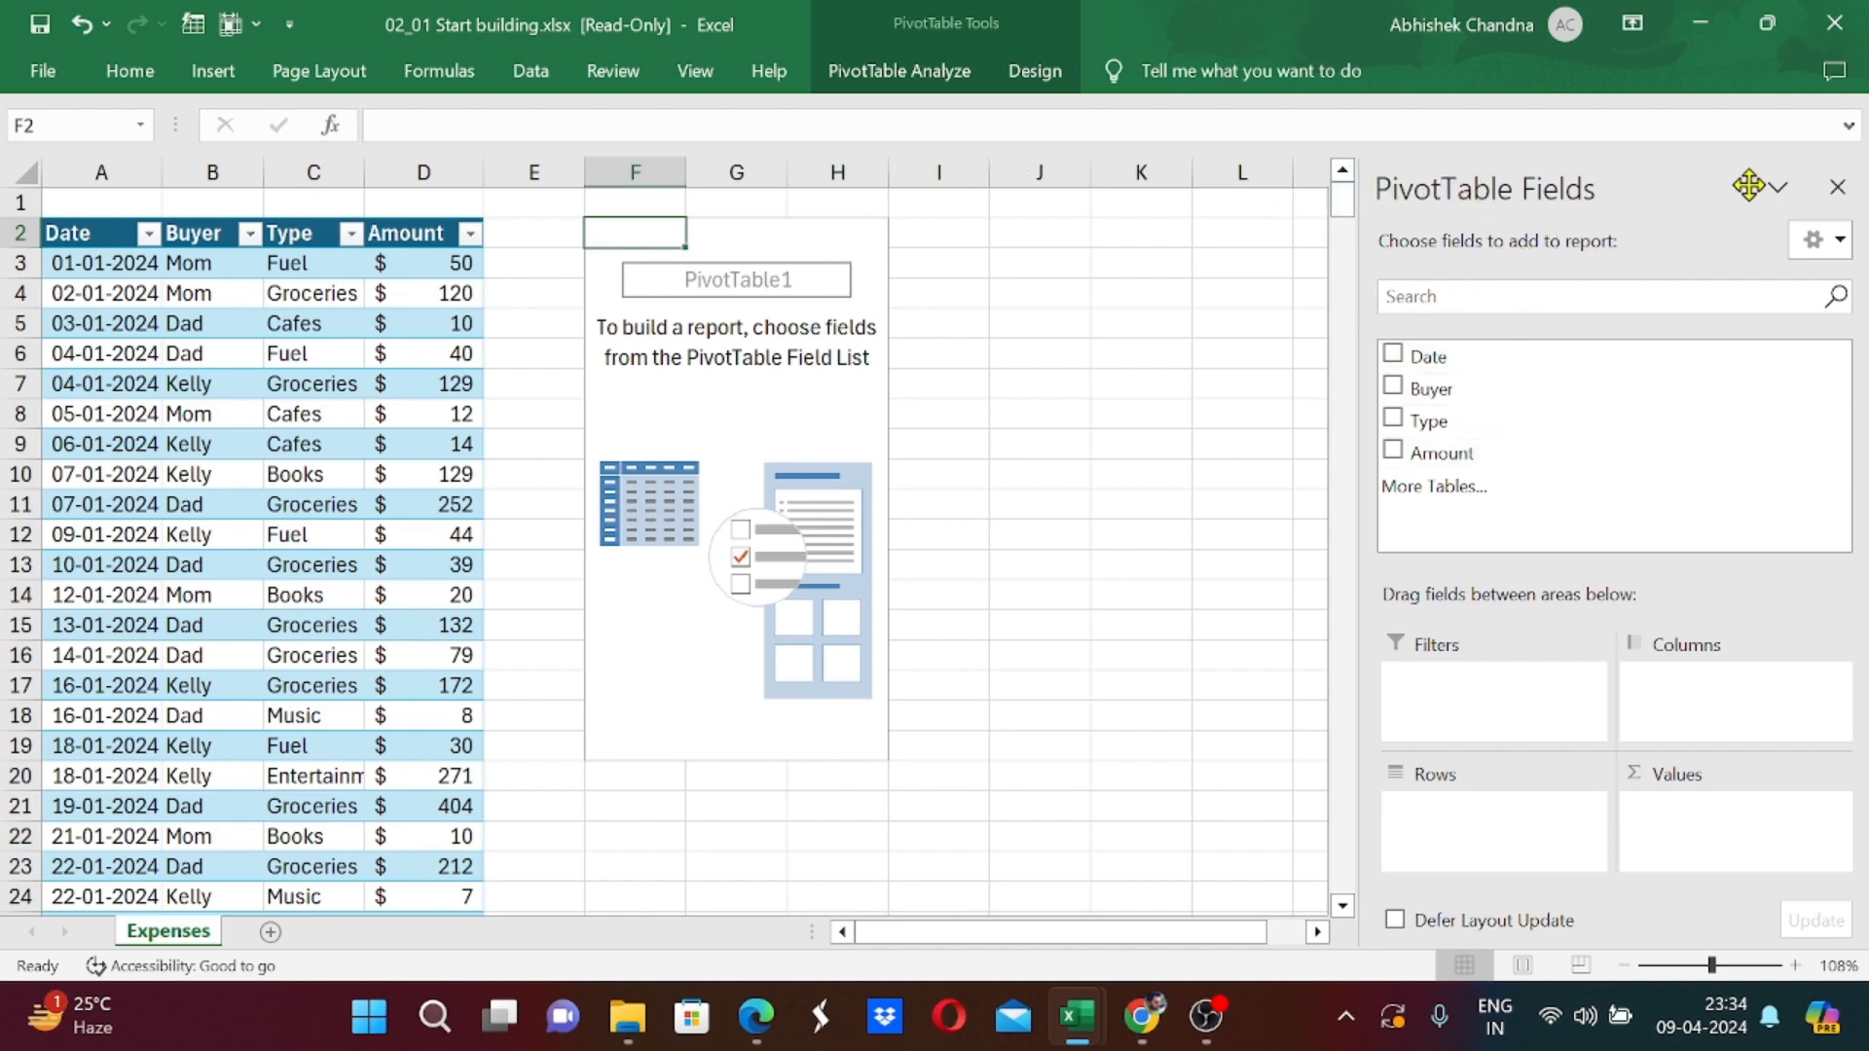
Hide the PivotTable field list and bring it back.
left_click(1834, 191)
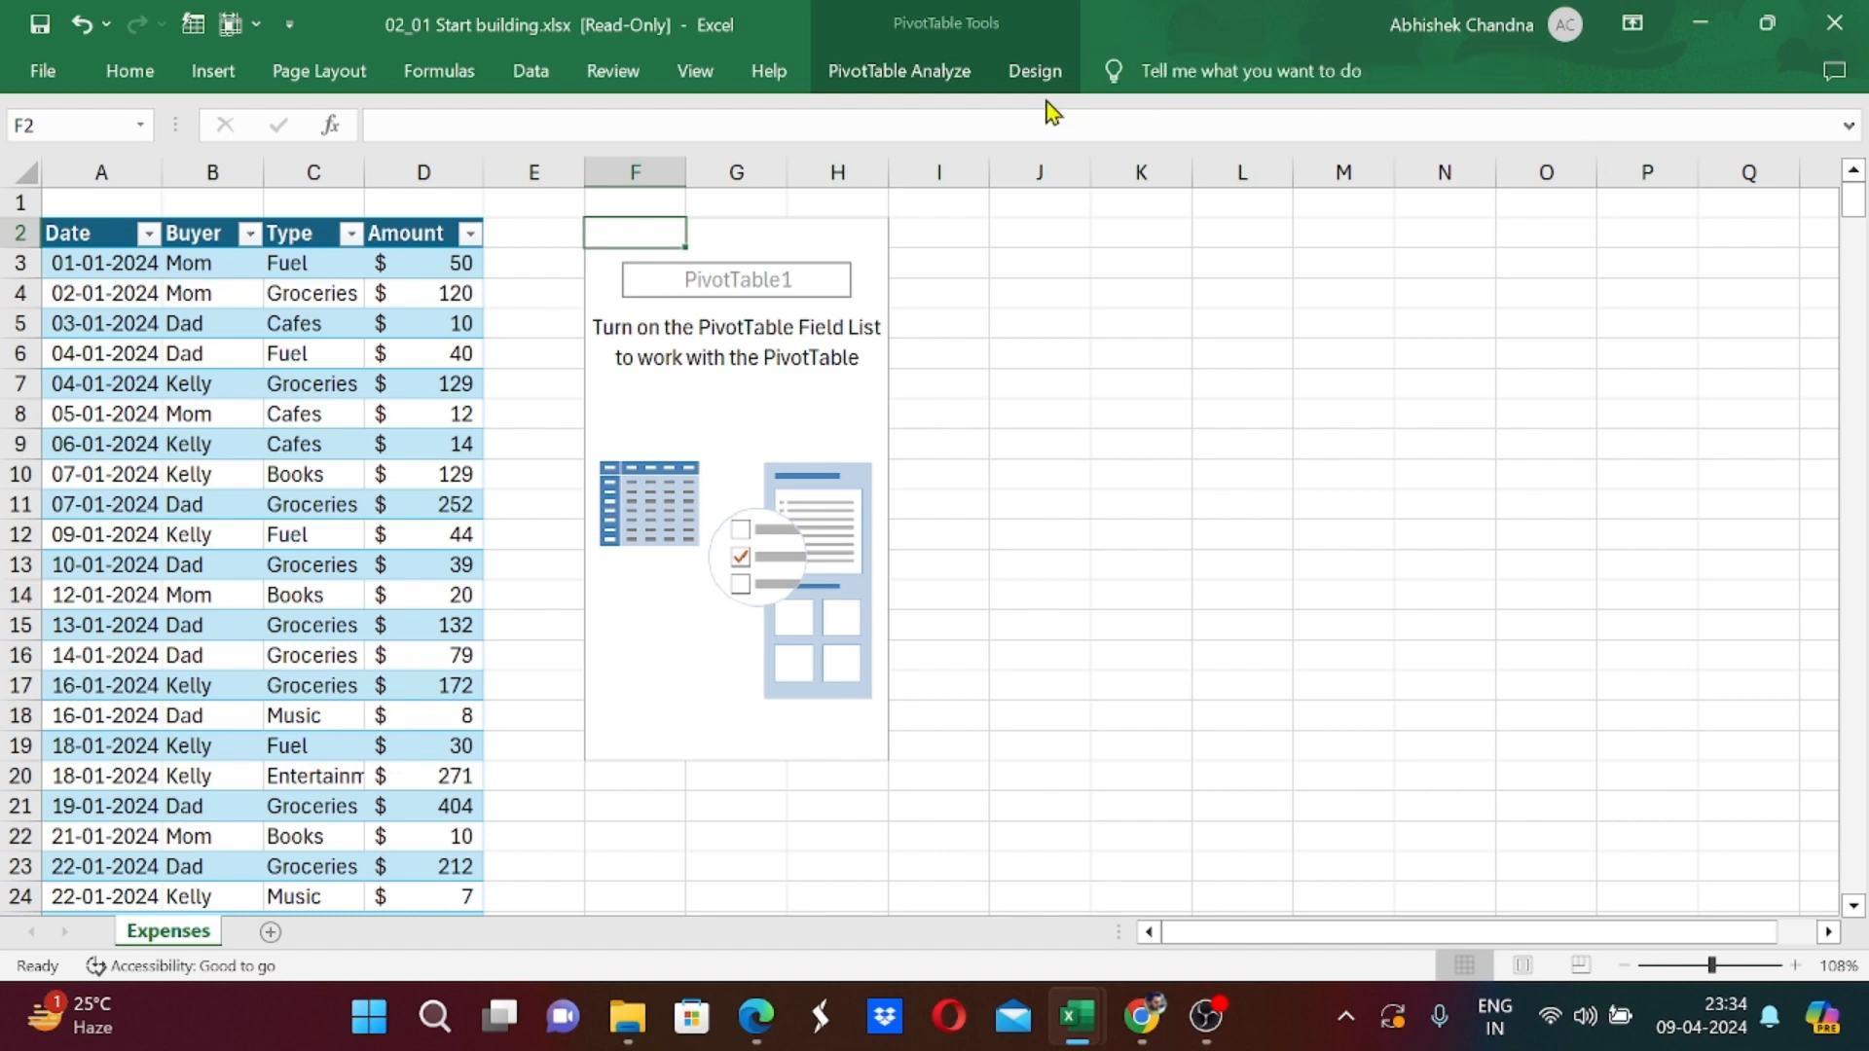
left_click(914, 78)
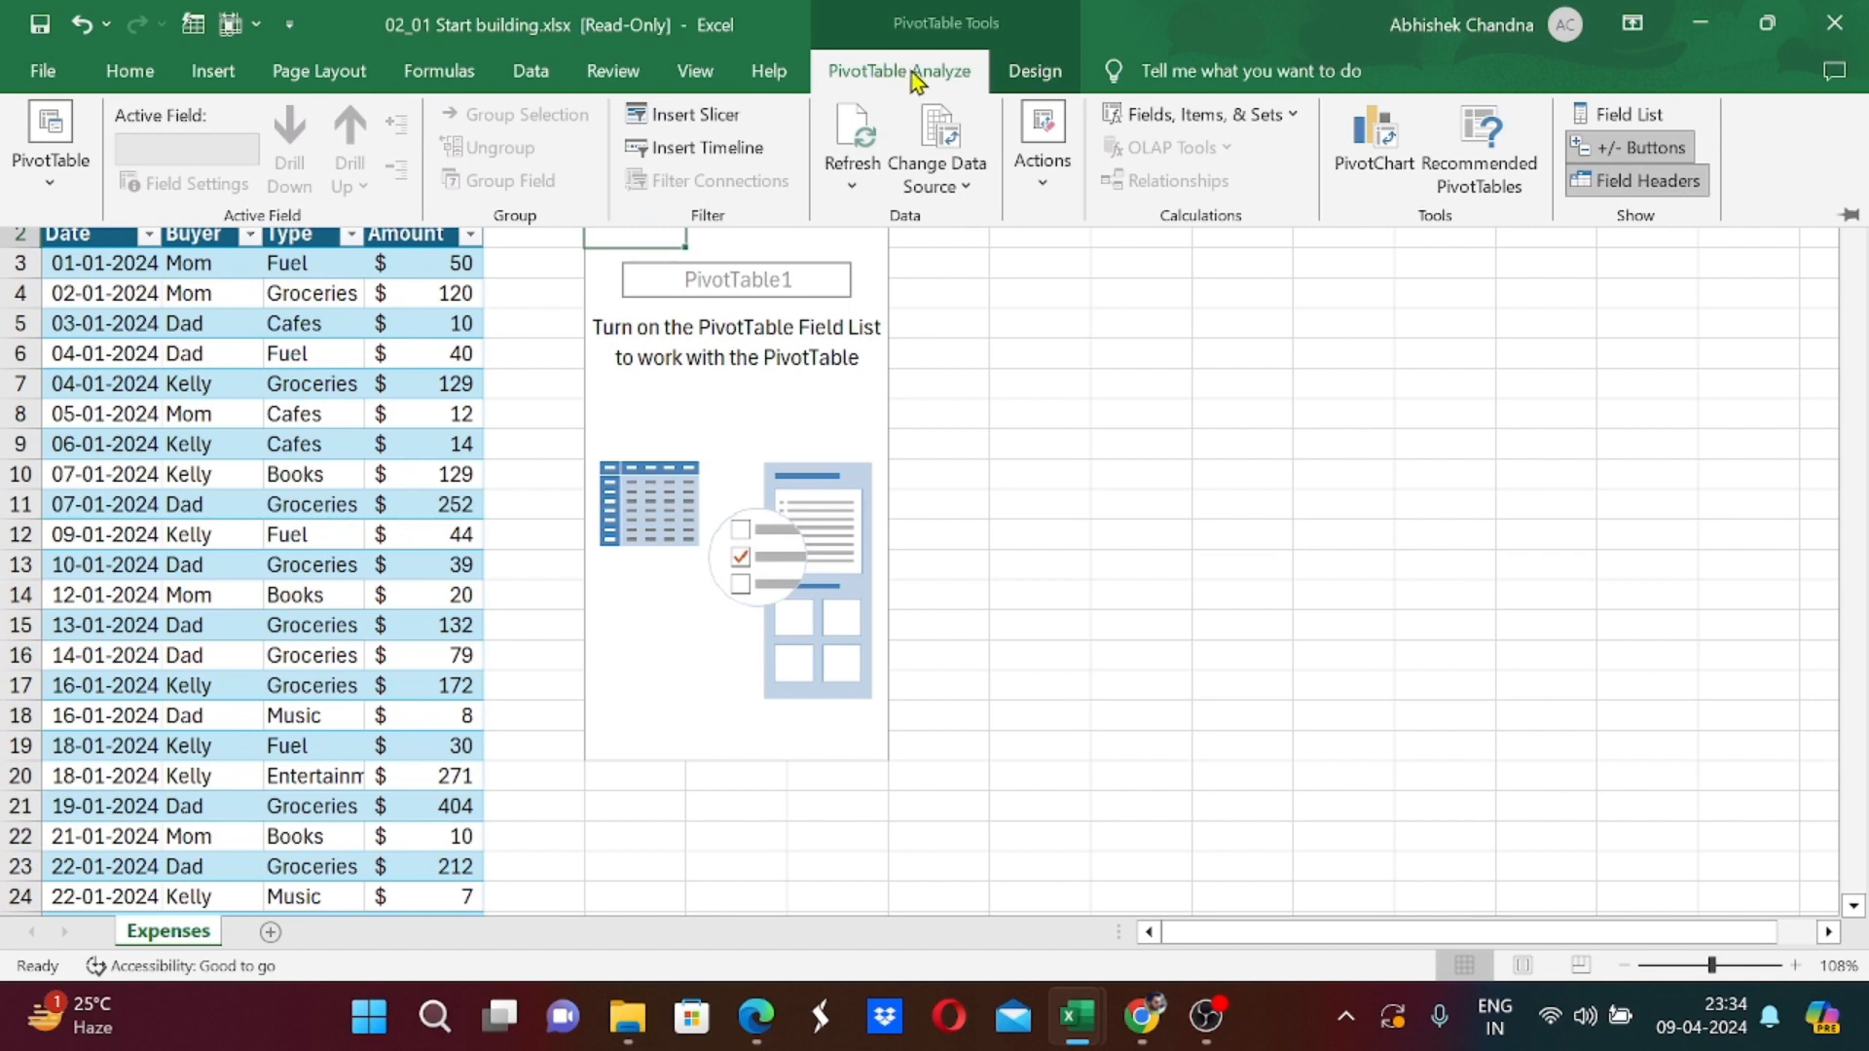
left_click(1625, 117)
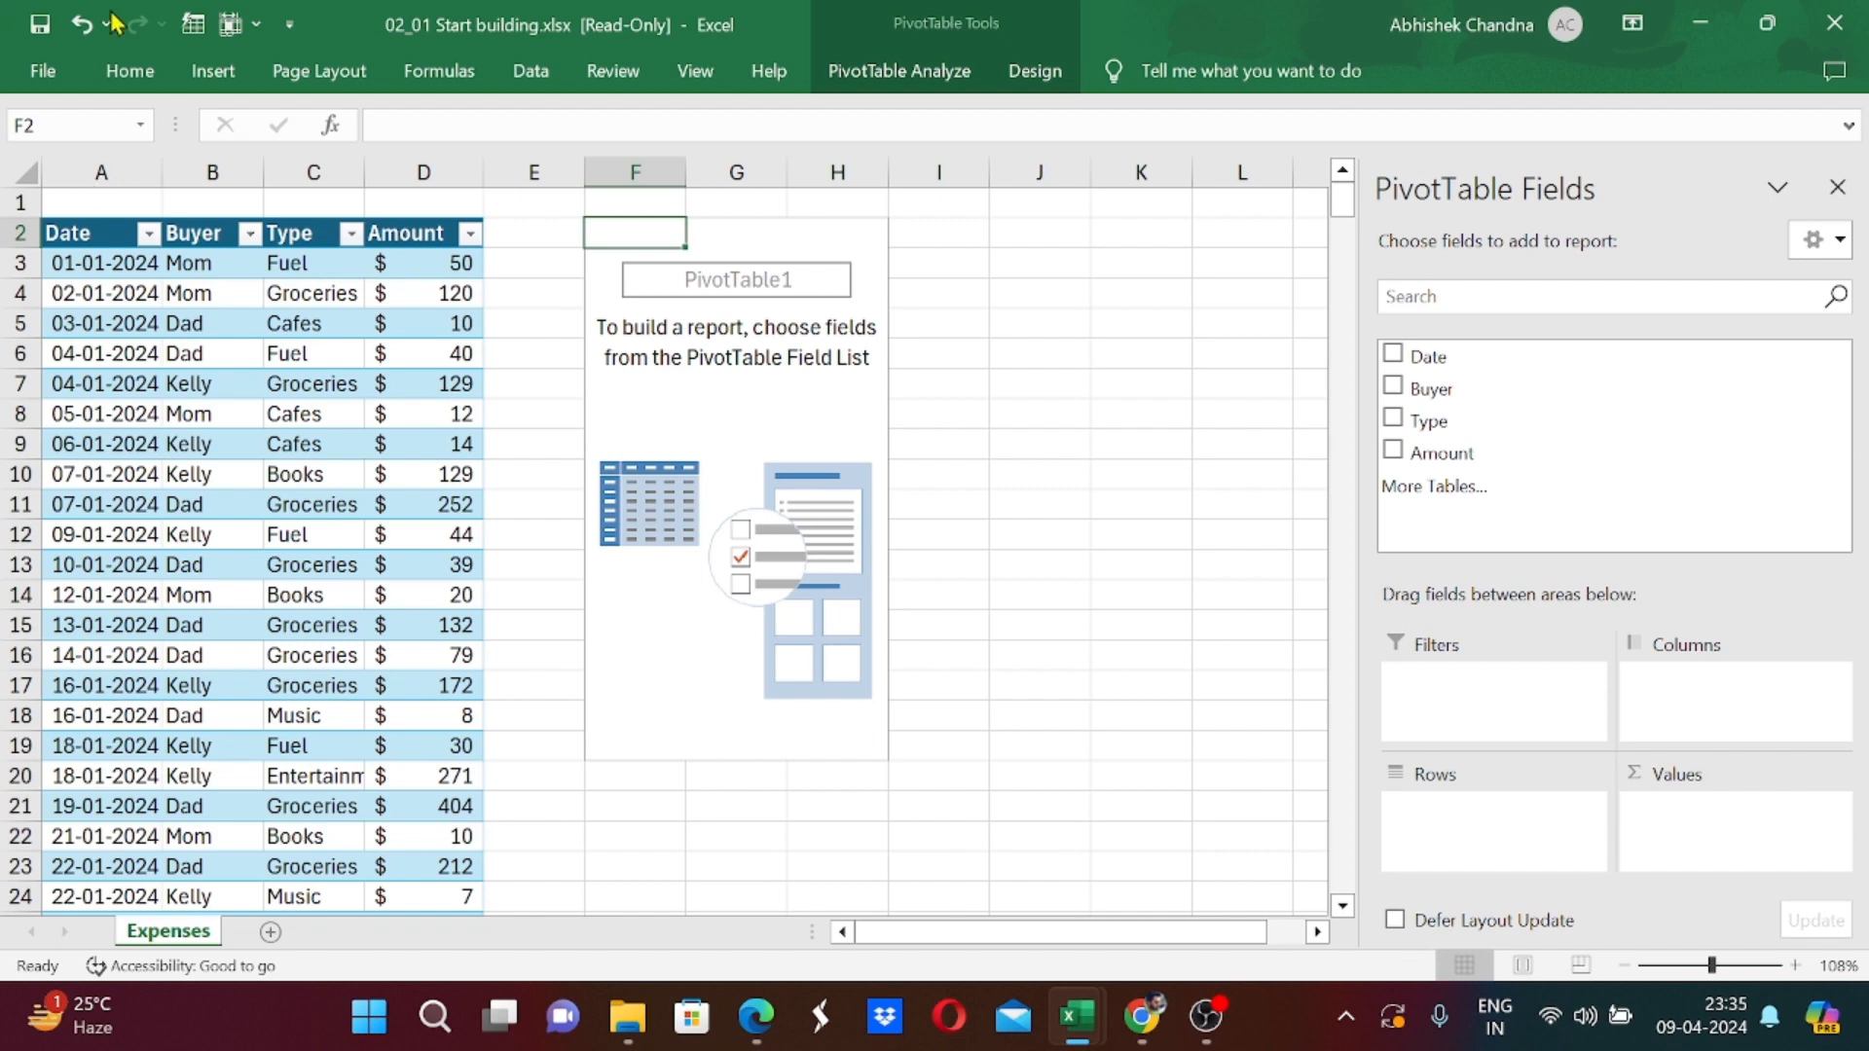
left_click(99, 241)
key("ctrl+shift+Right")
key("ctrl+shift+Down")
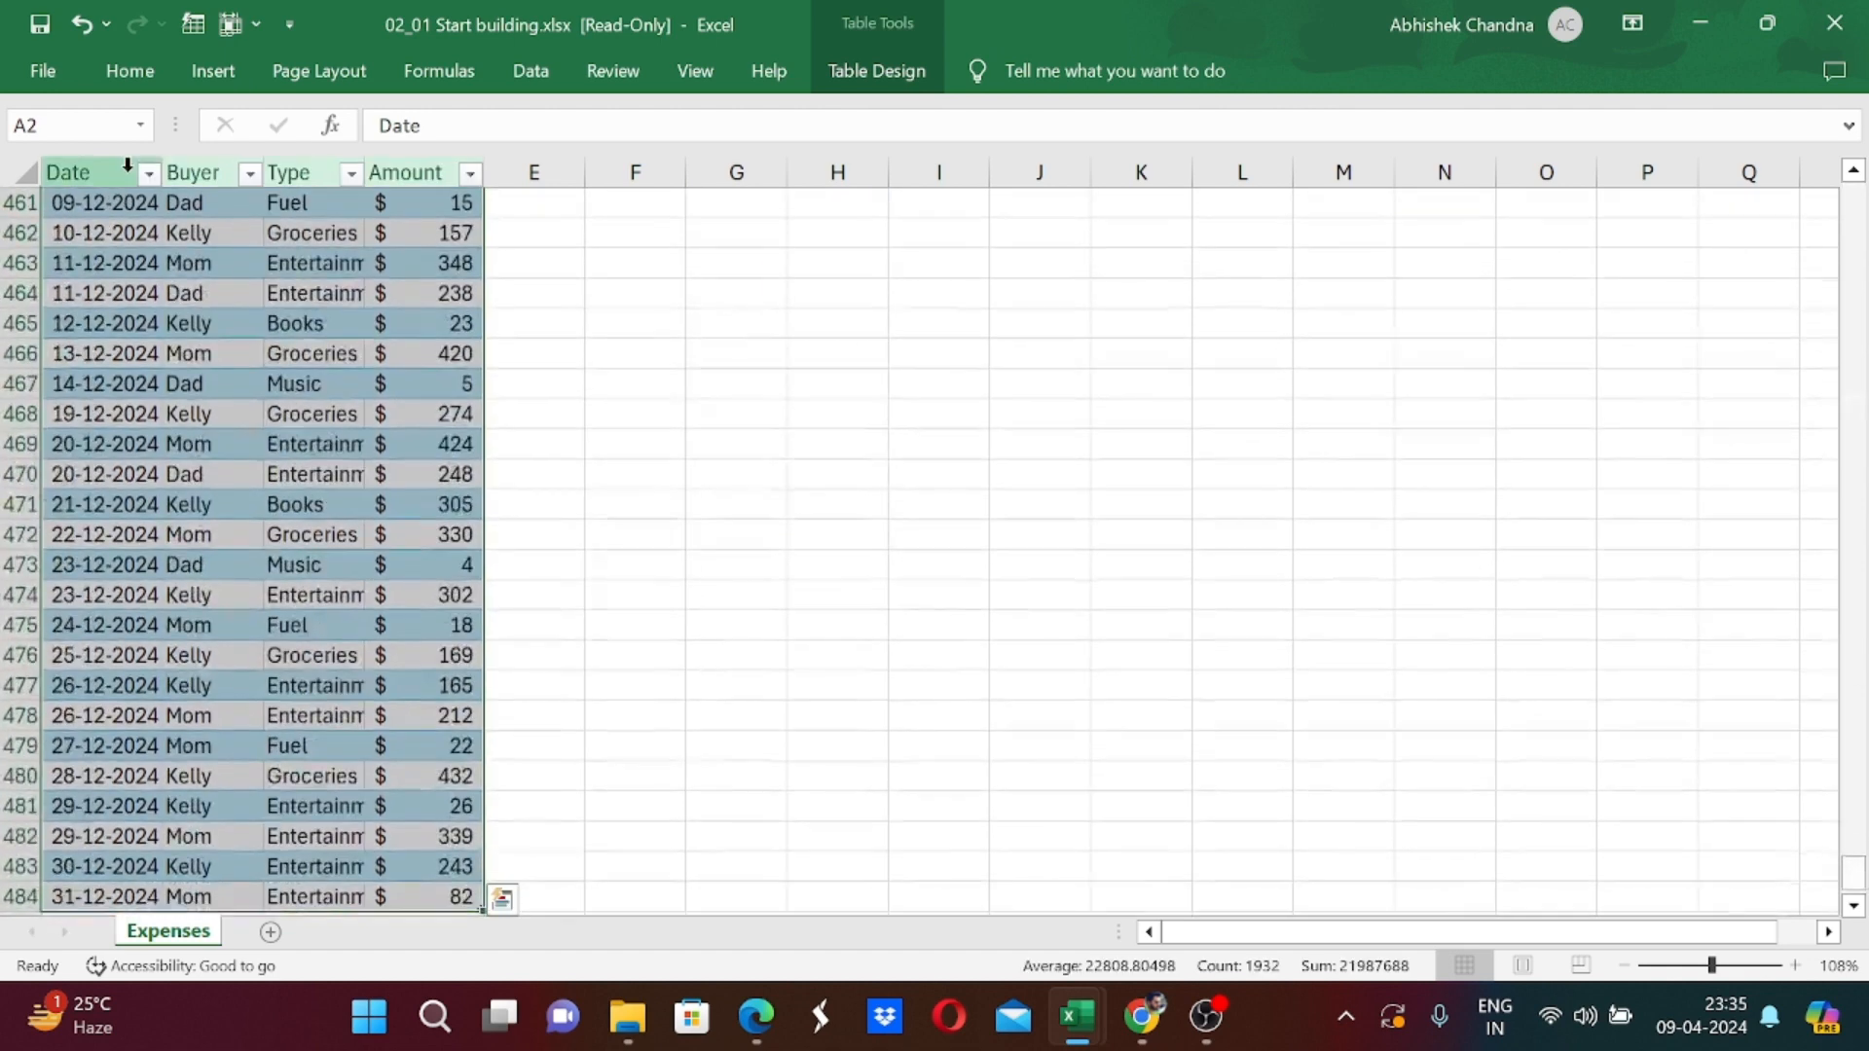
left_click(200, 79)
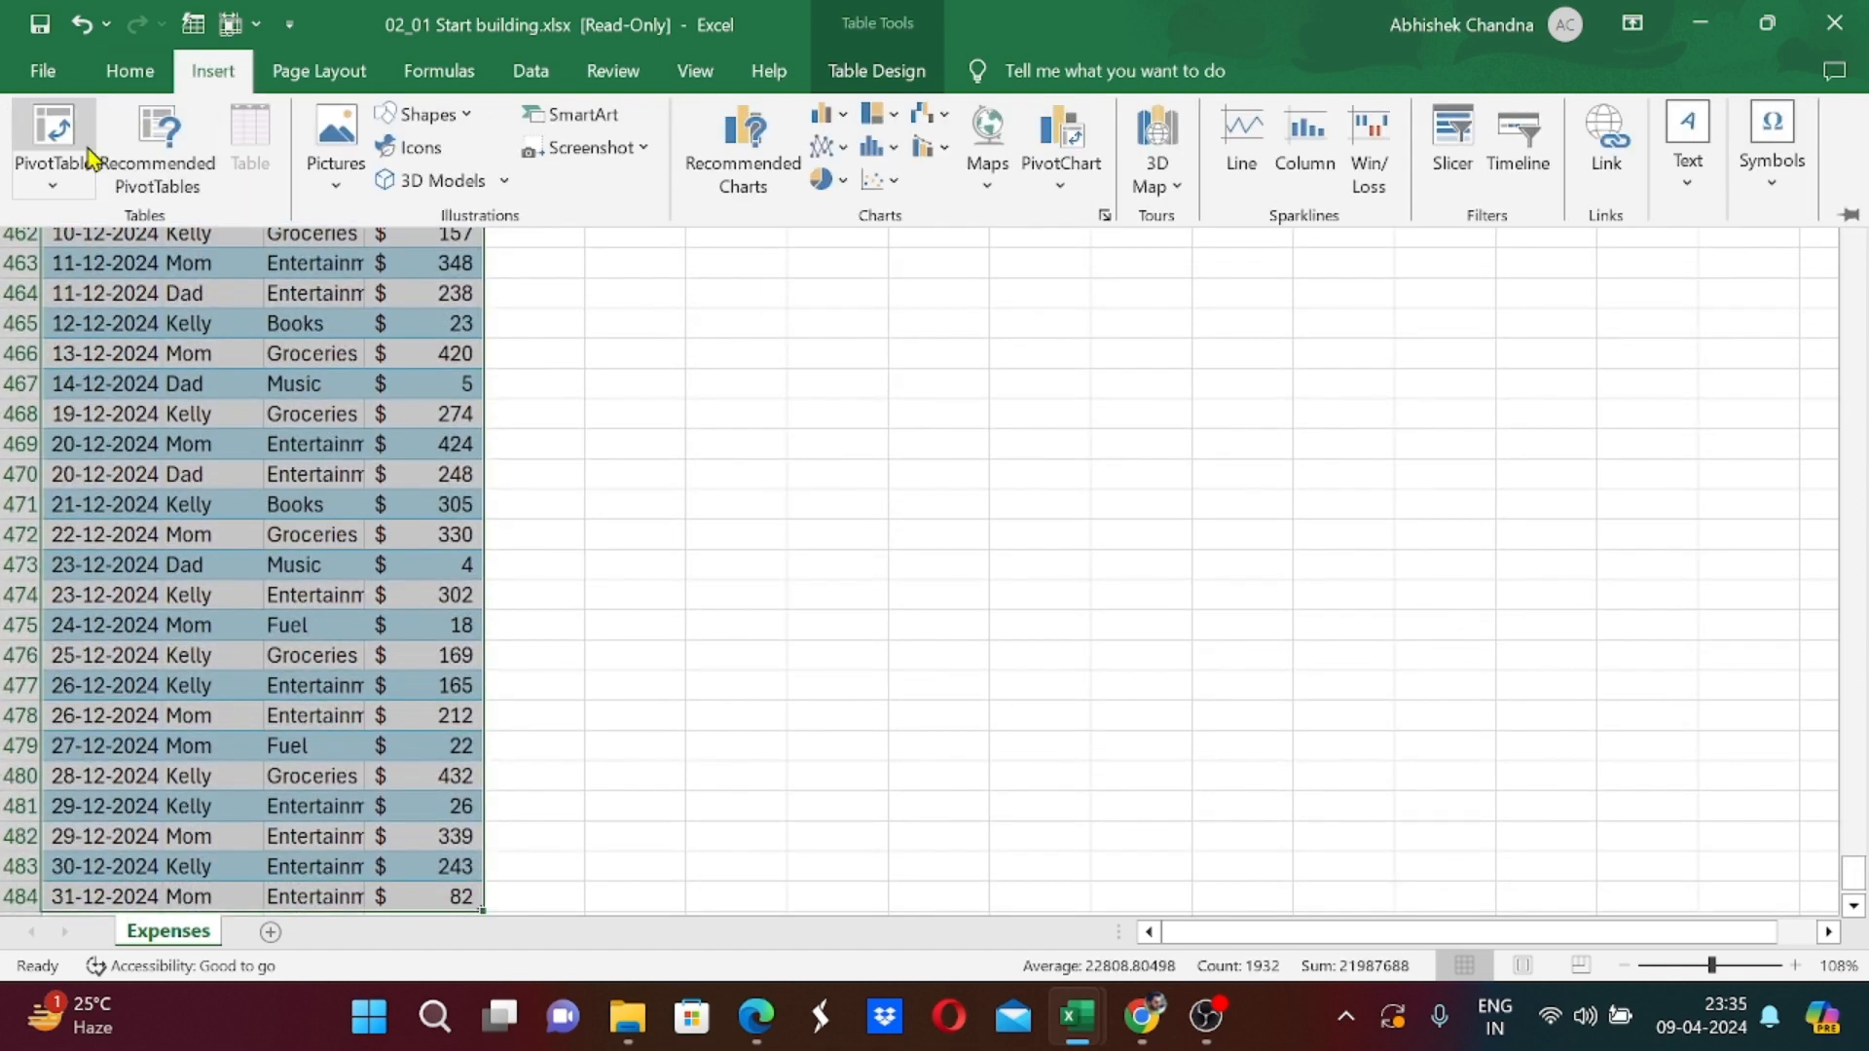
left_click(53, 183)
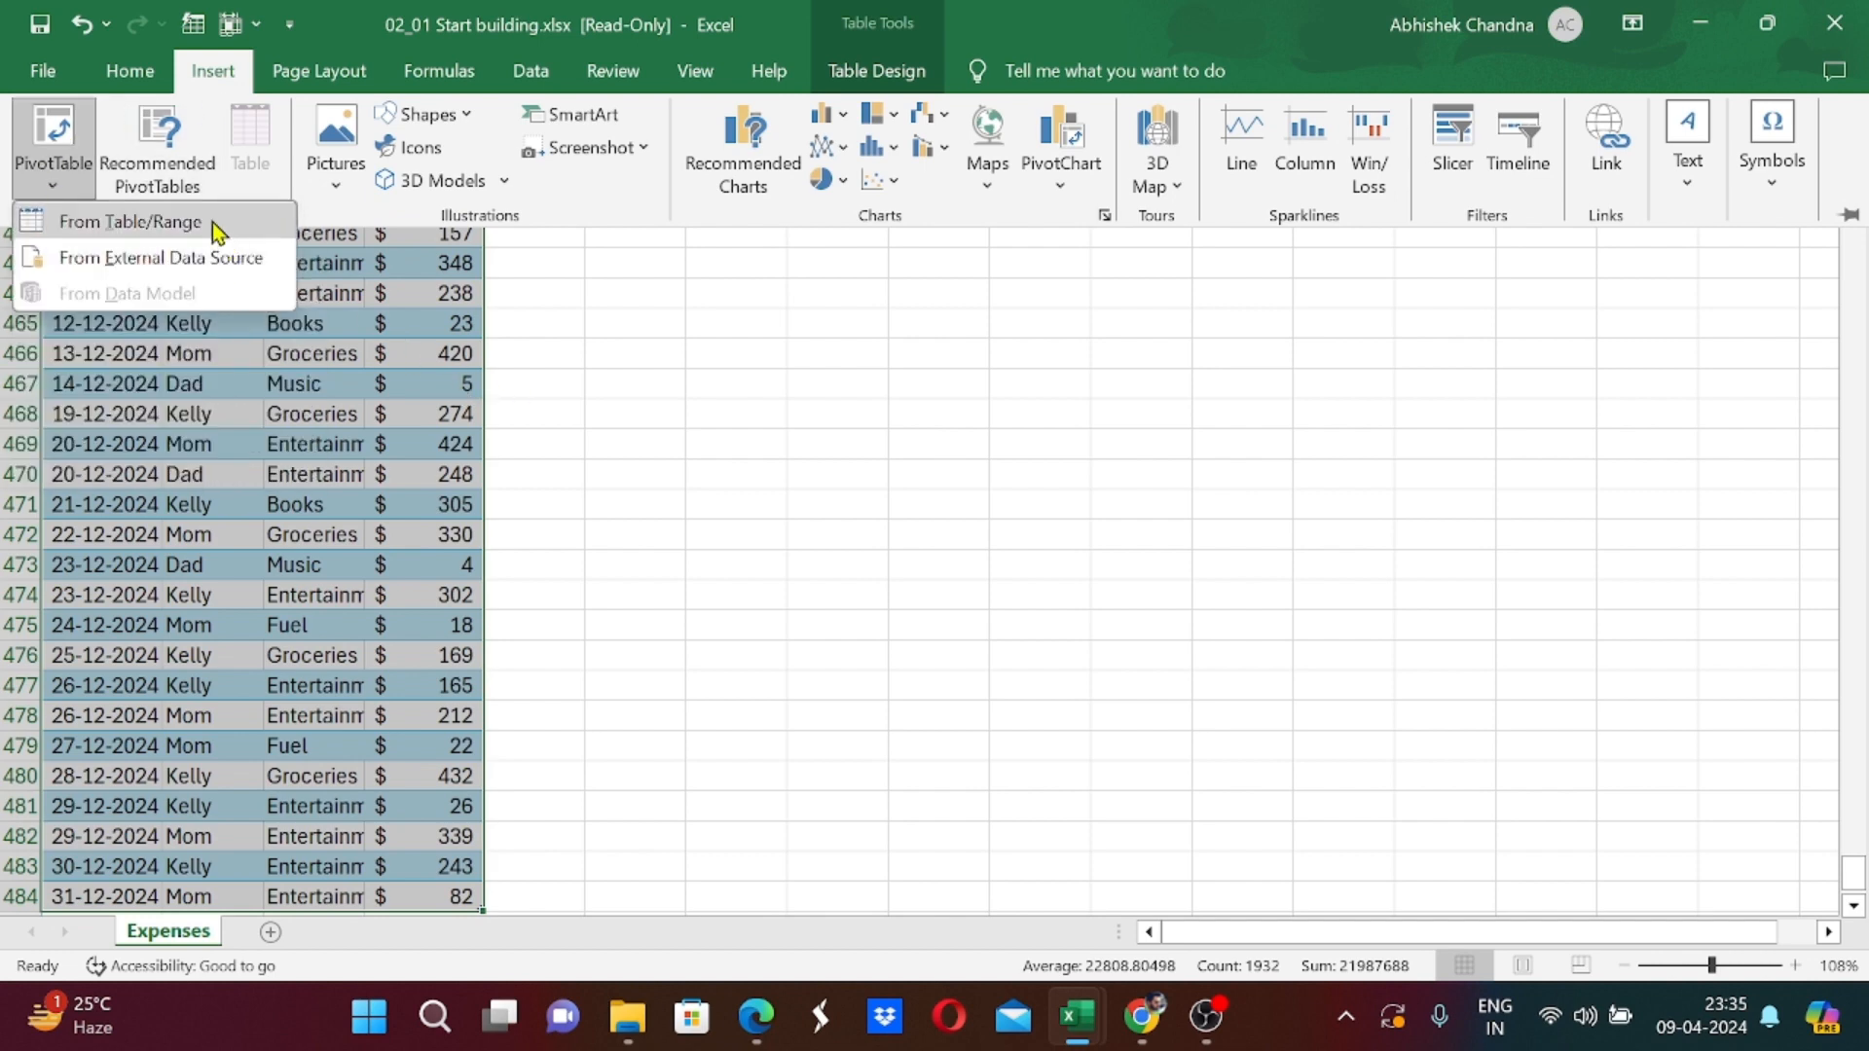
left_click(625, 318)
left_click(647, 321)
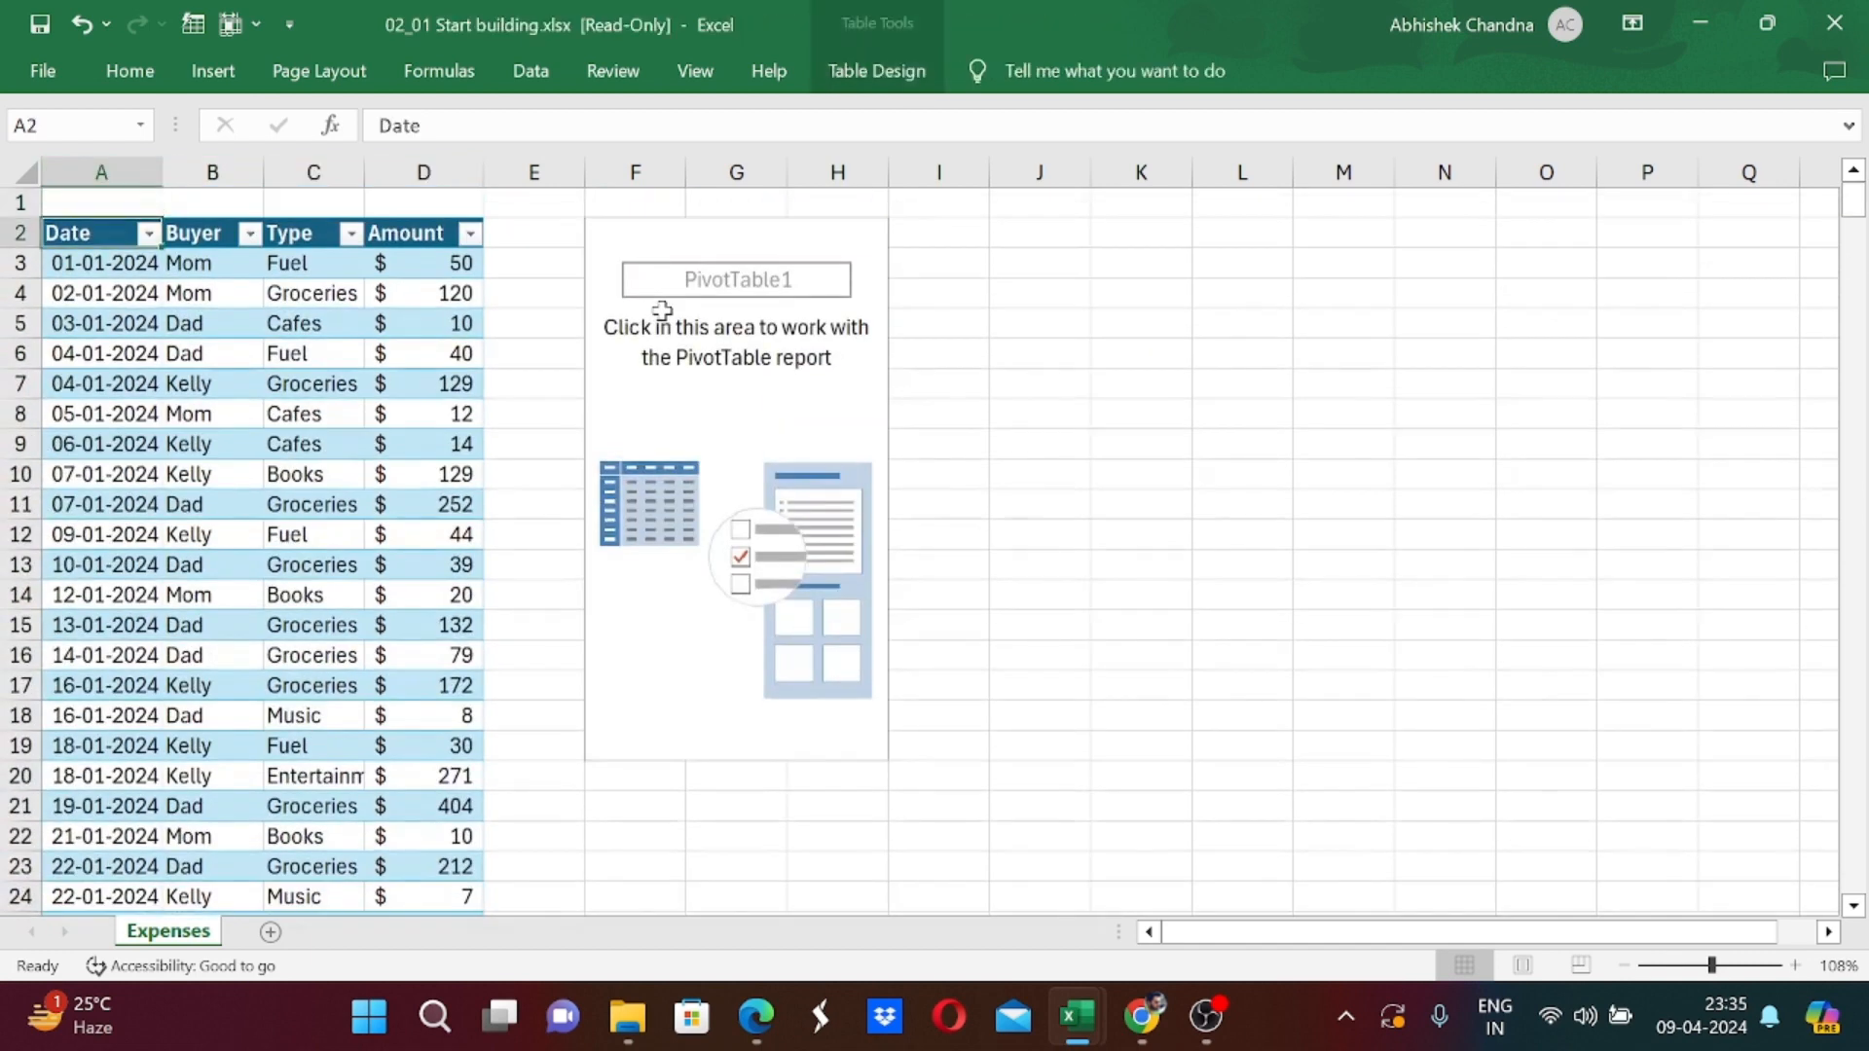
Select cell F2 in the empty PivotTable to view its available fields and areas.
key("Right")
key("Right")
key("Right")
key("Right")
key("Right")
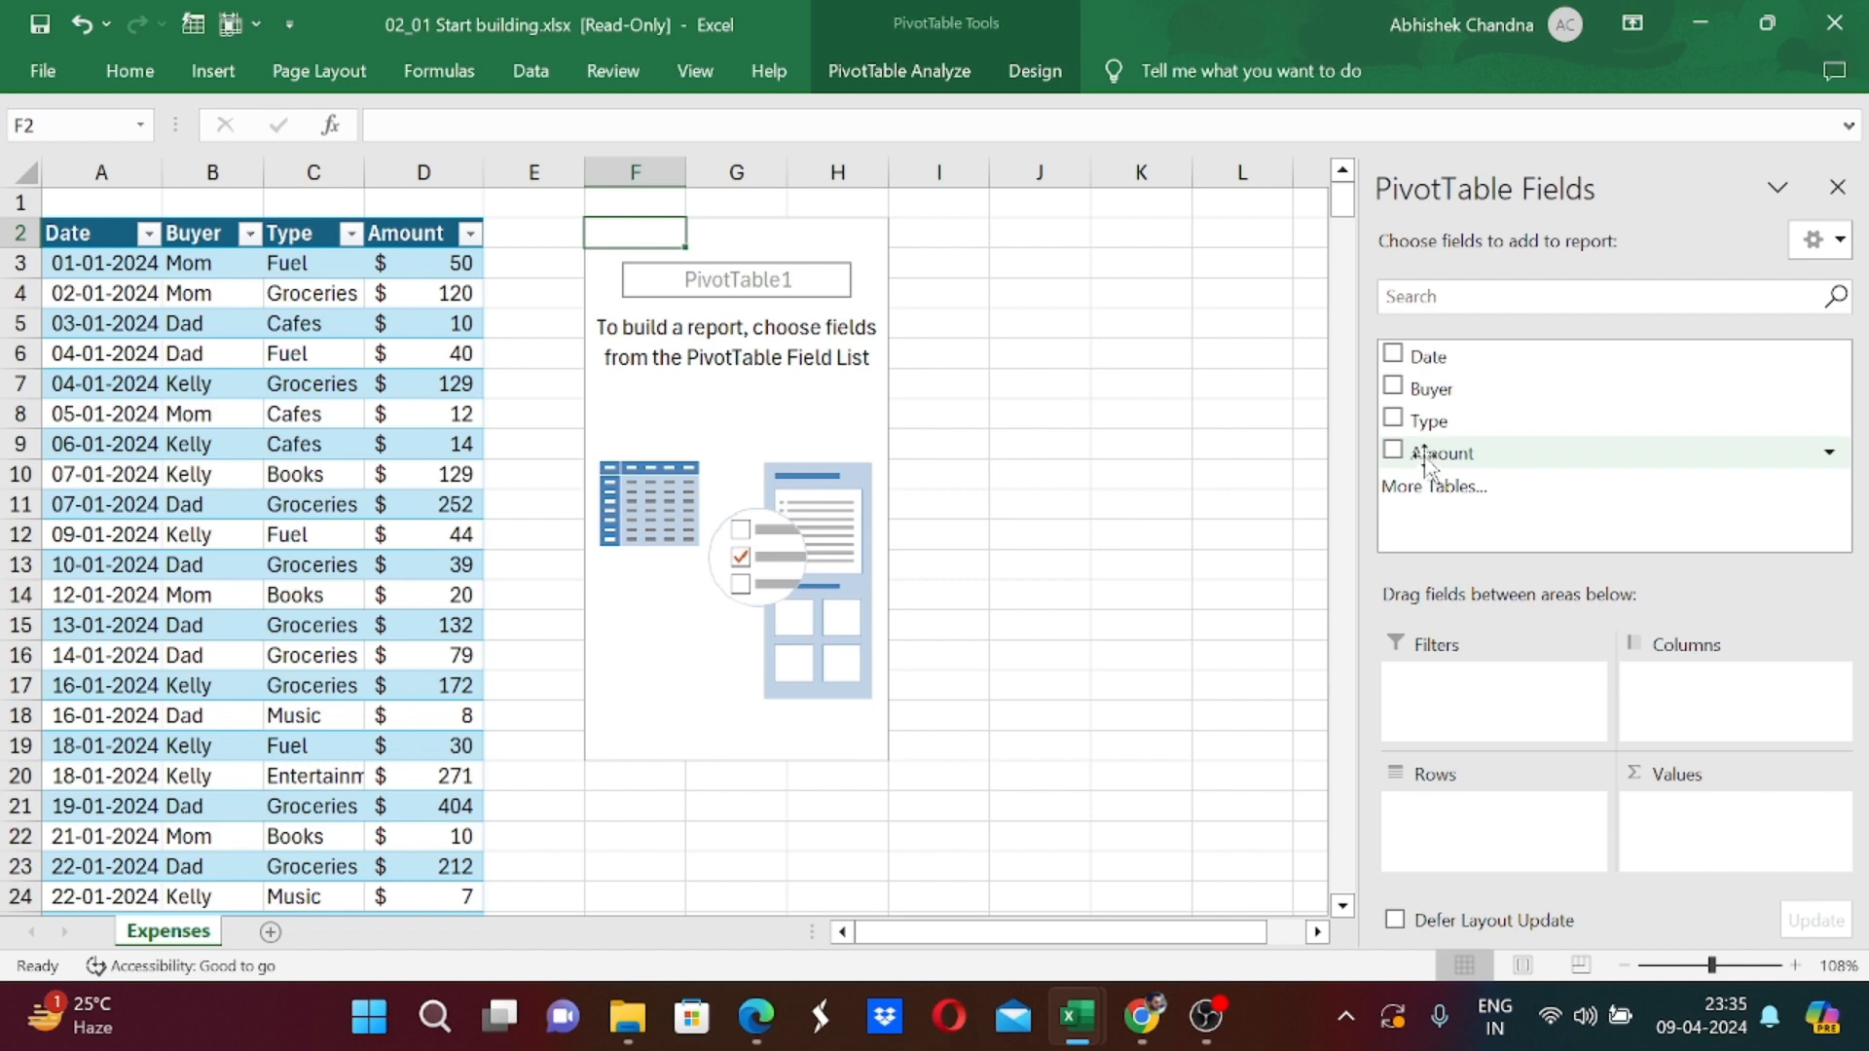
Enter the note "Value fields" in cell K2.
left_click(1133, 242)
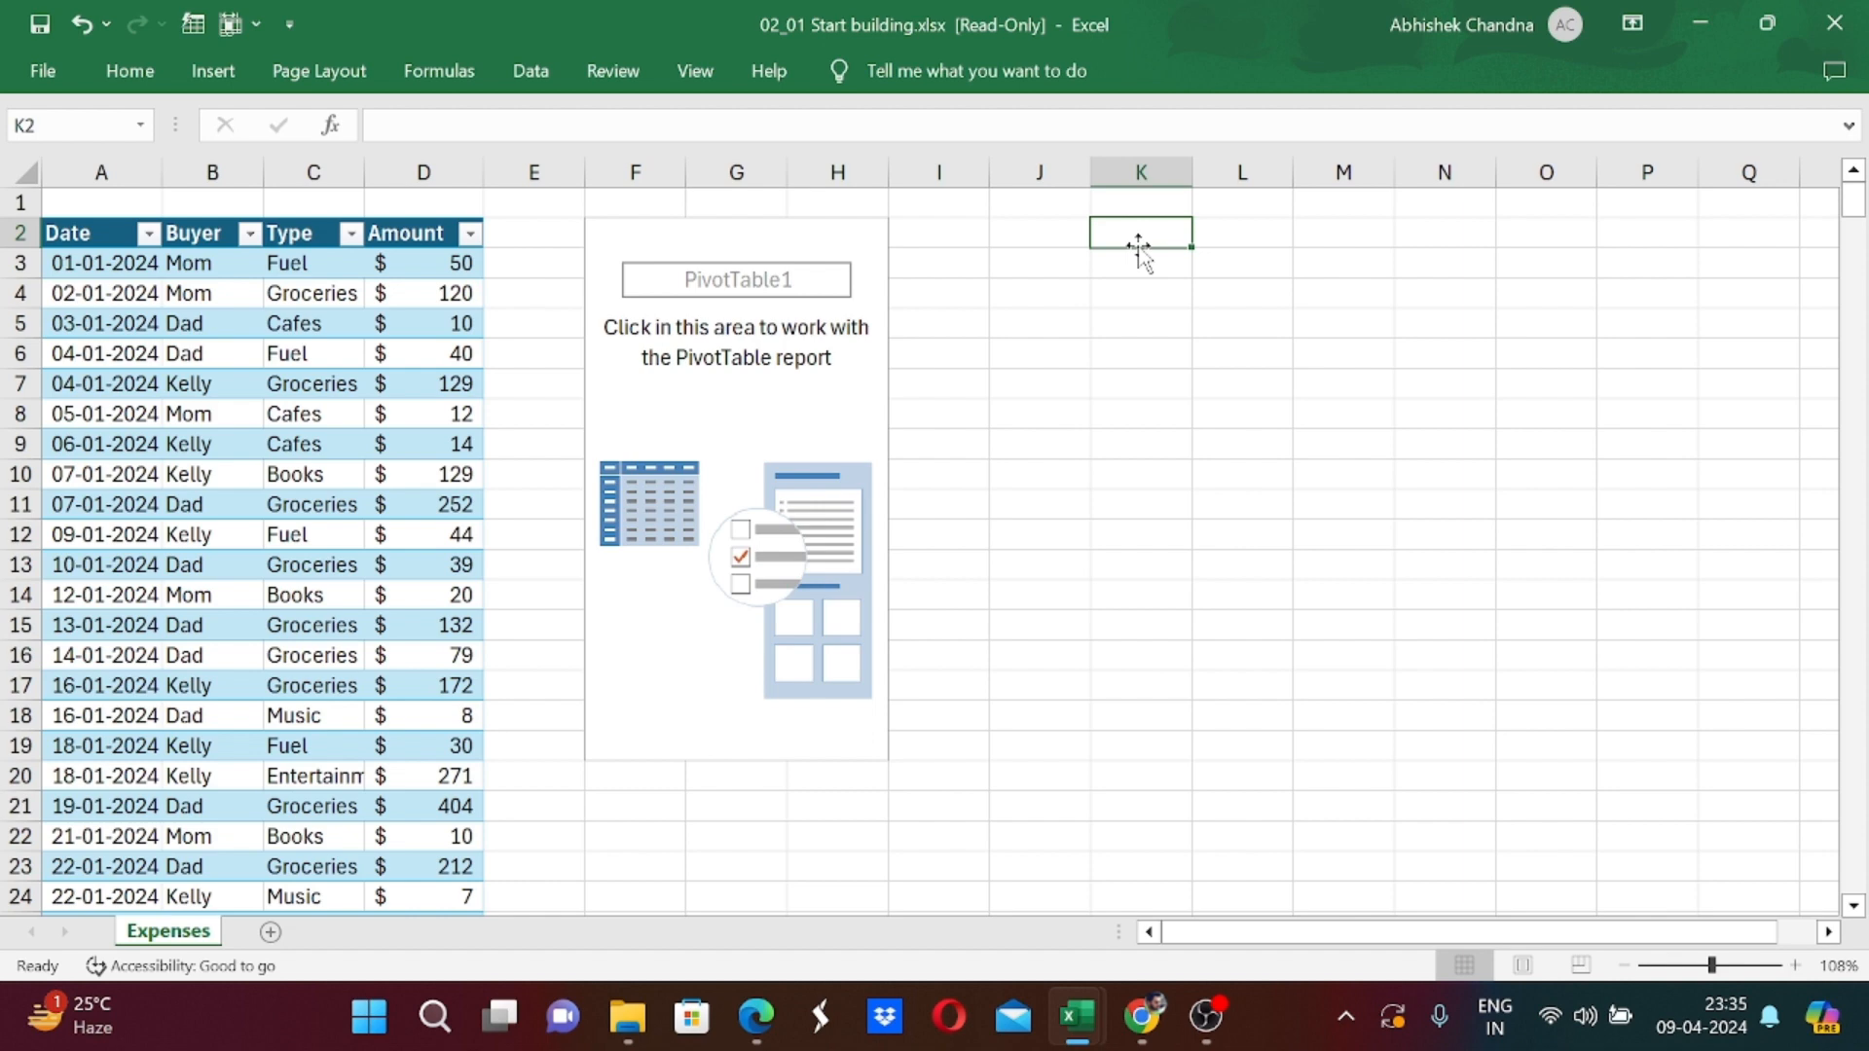
type("Value")
type("fields")
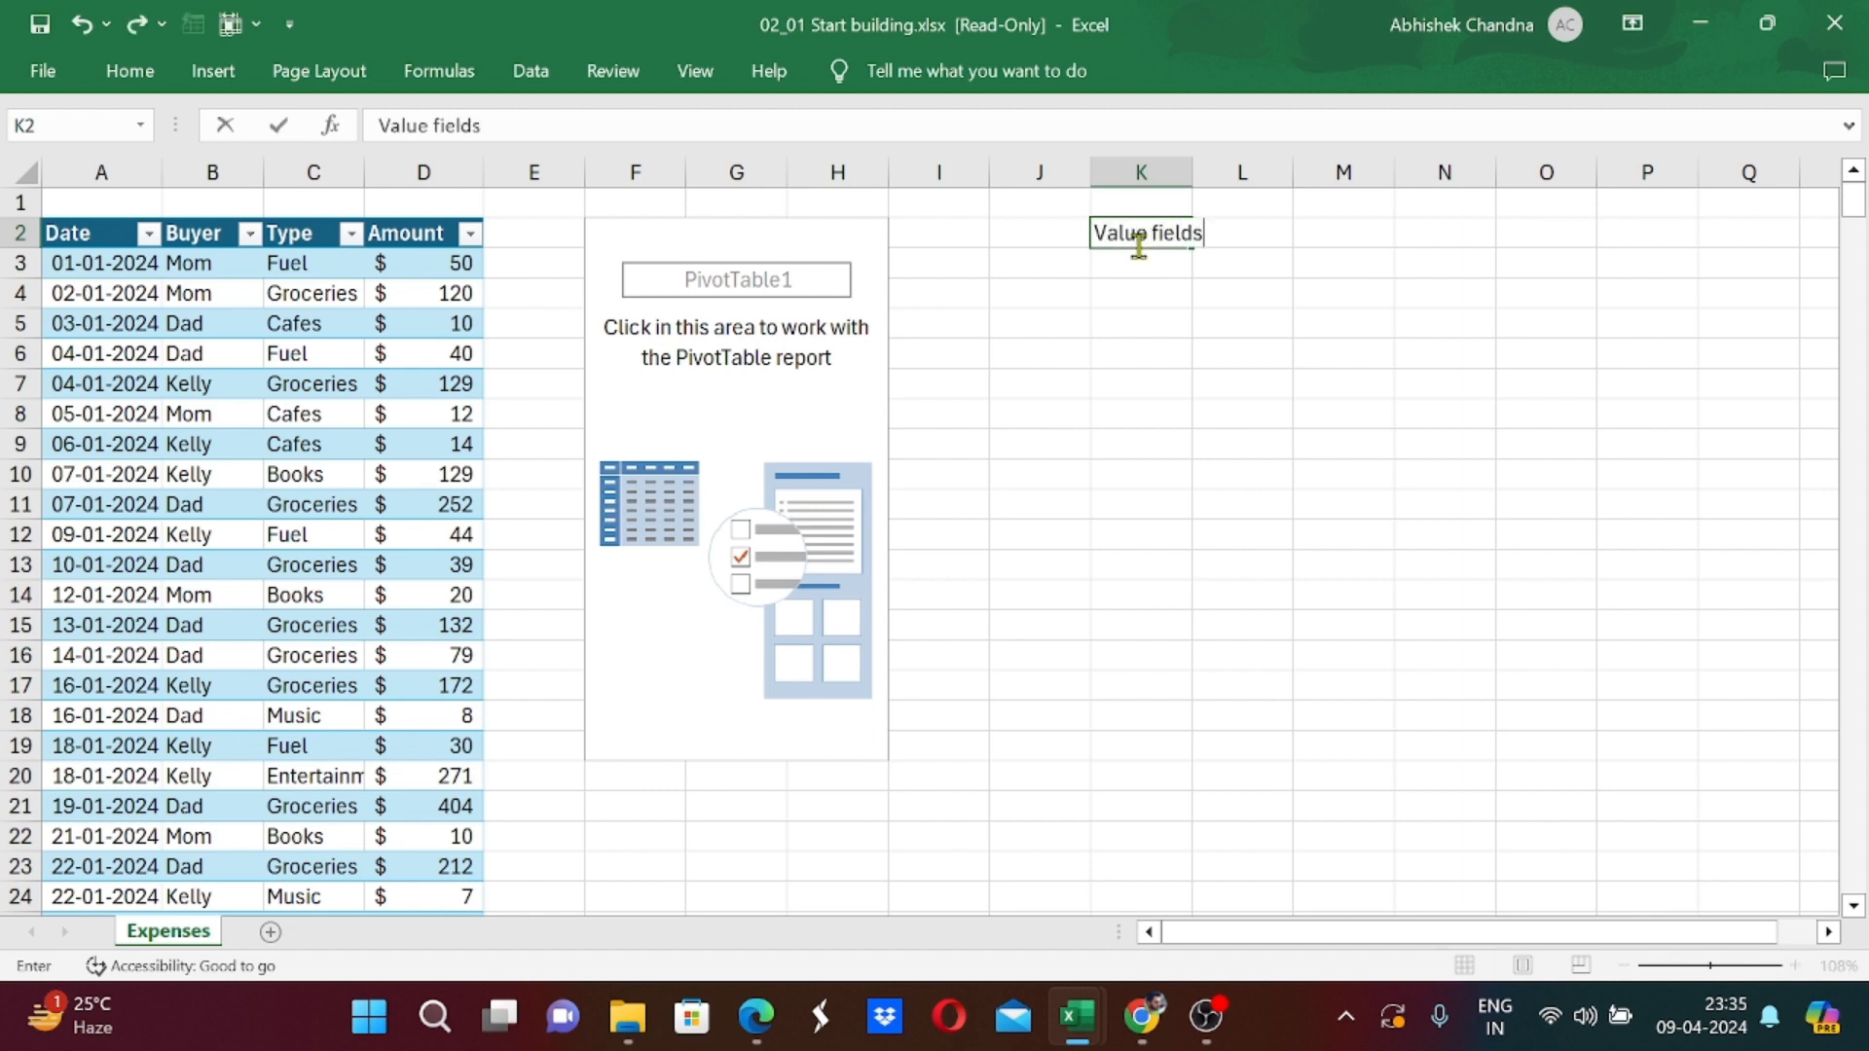
key("Return")
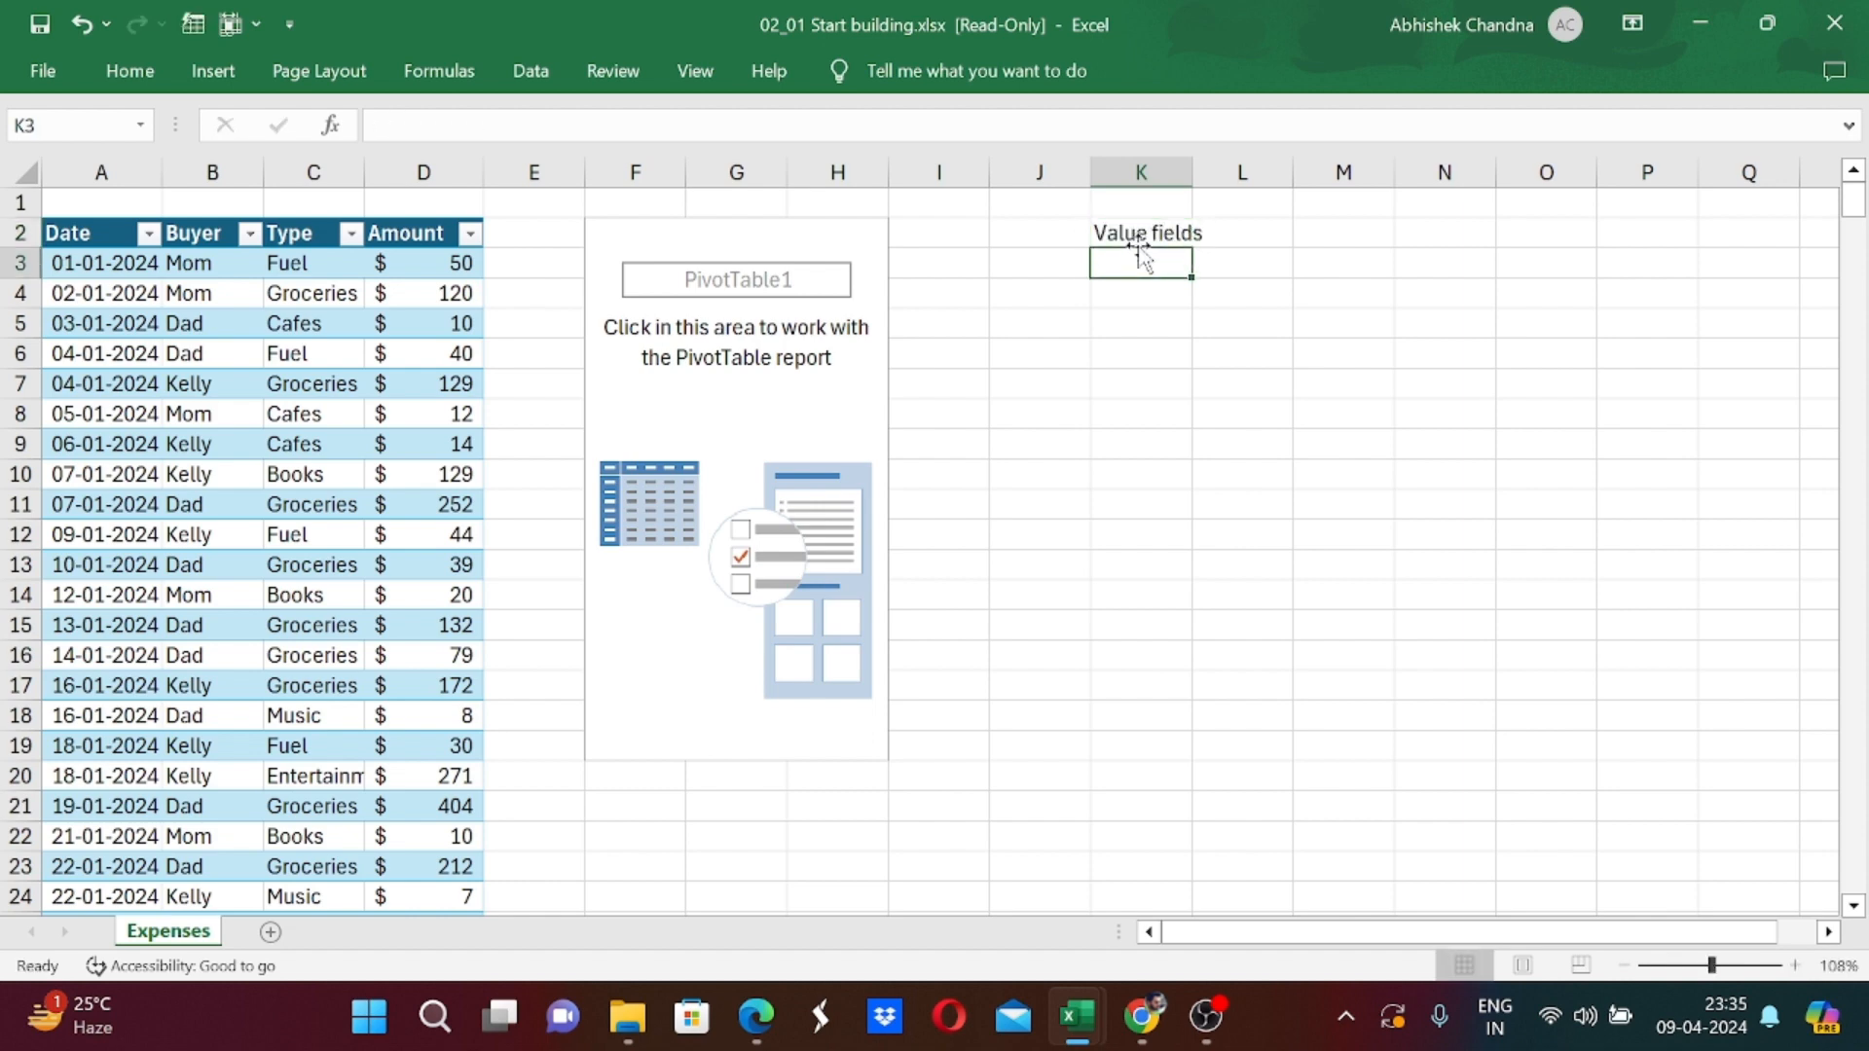
type("rw")
key("Home")
key("BackSpace")
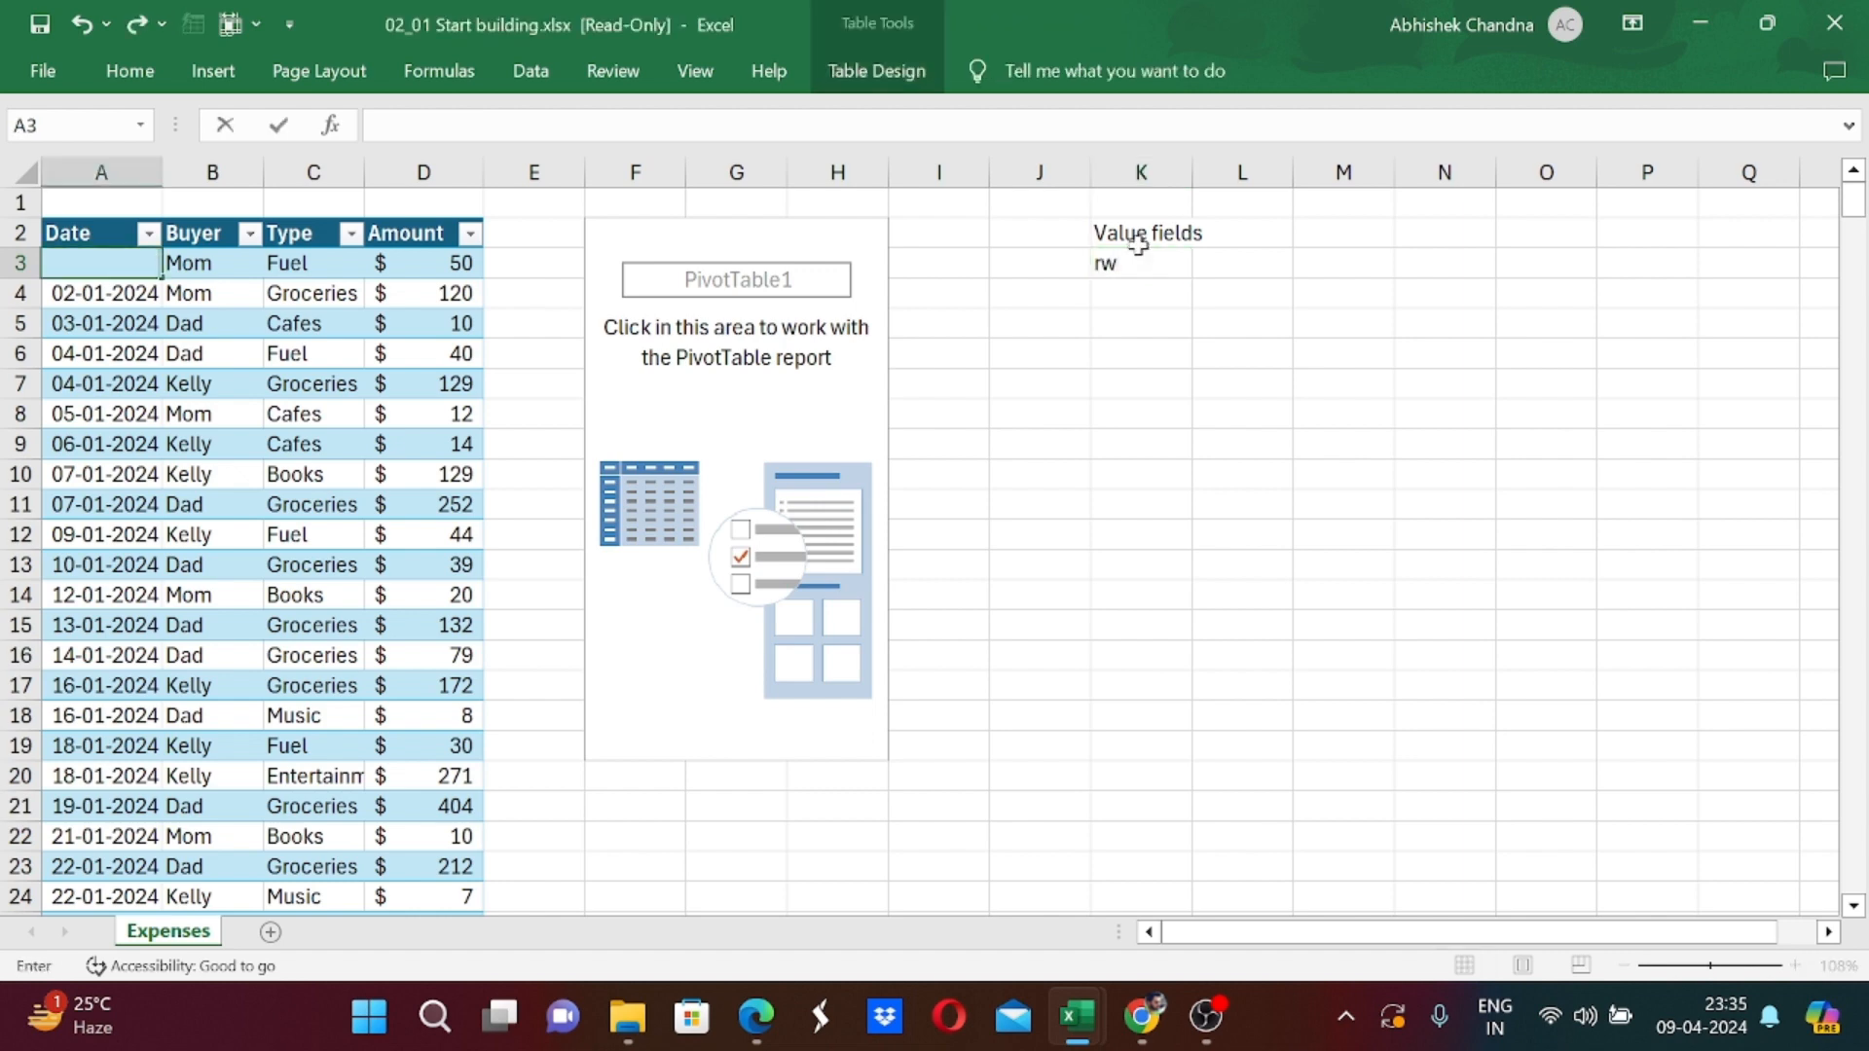
key("Return")
key("Up")
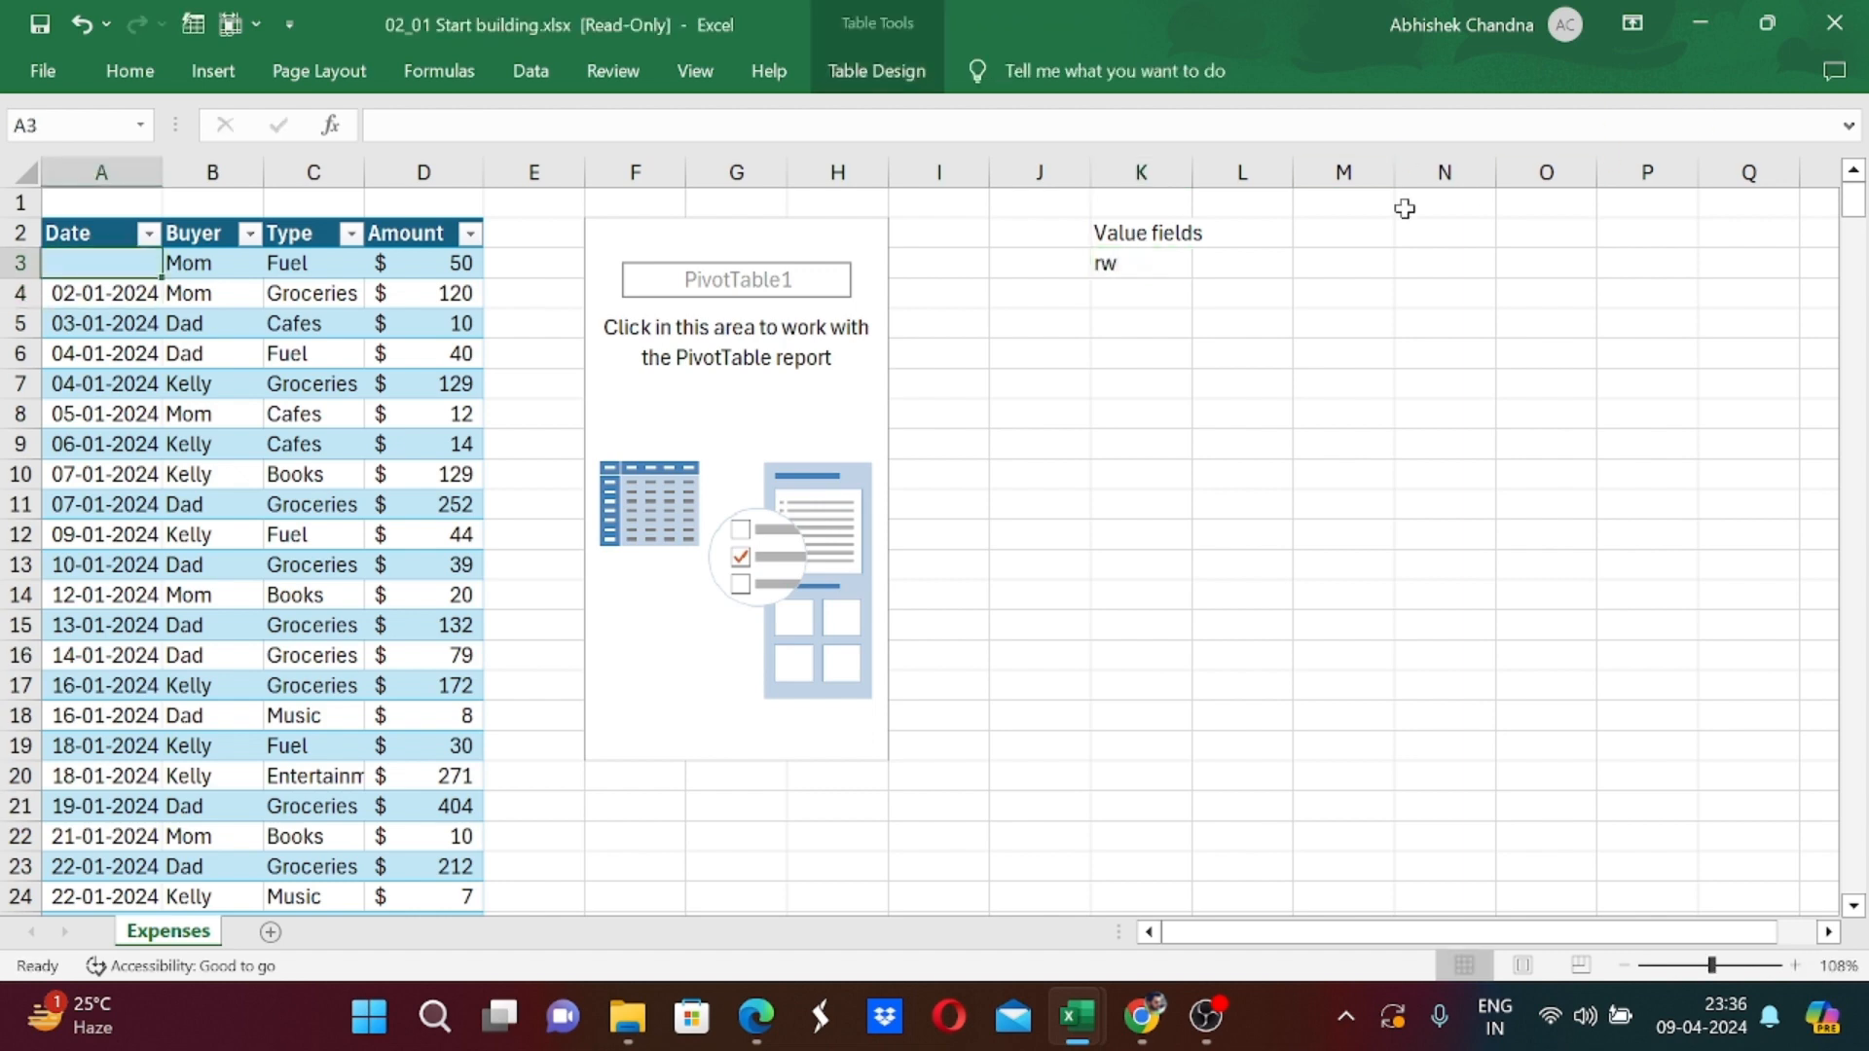
key("ctrl+z")
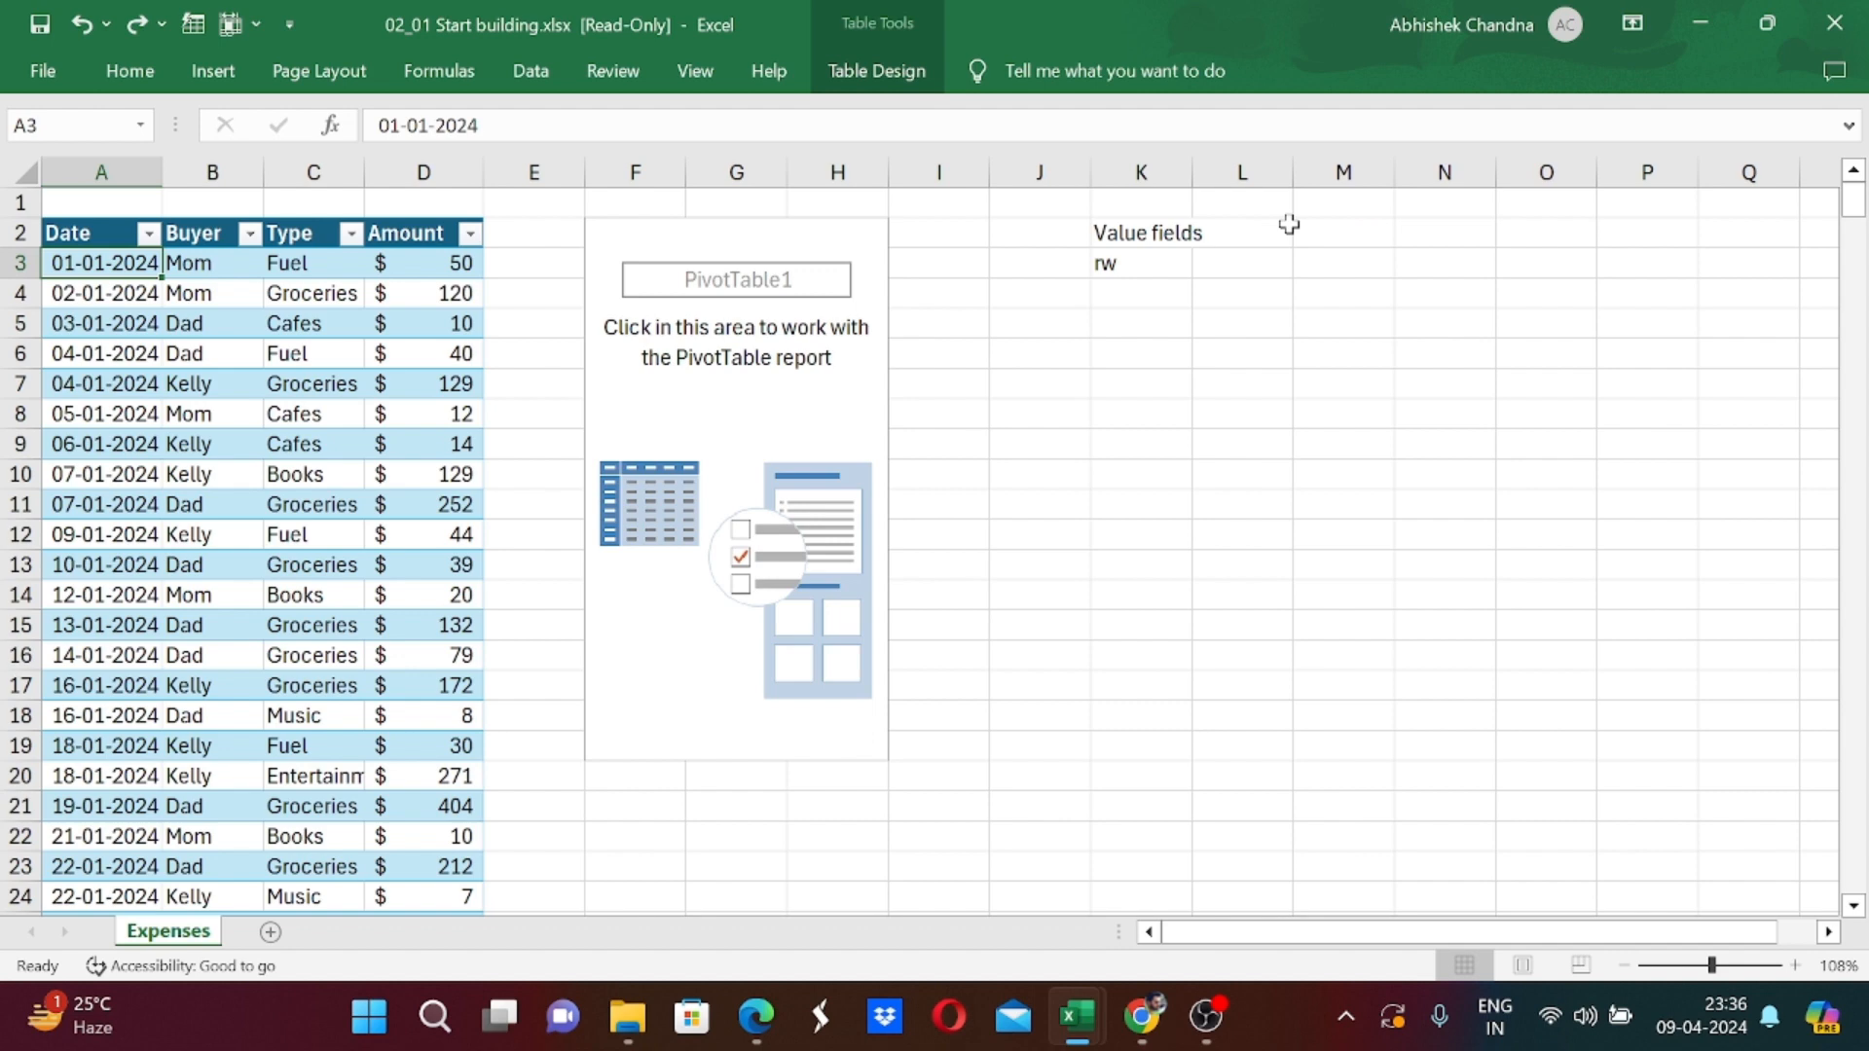
Enter "Row fields" in cell K3 and "Column fields" in cell K4 to complete the list of notes.
left_click(1165, 266)
type("Row")
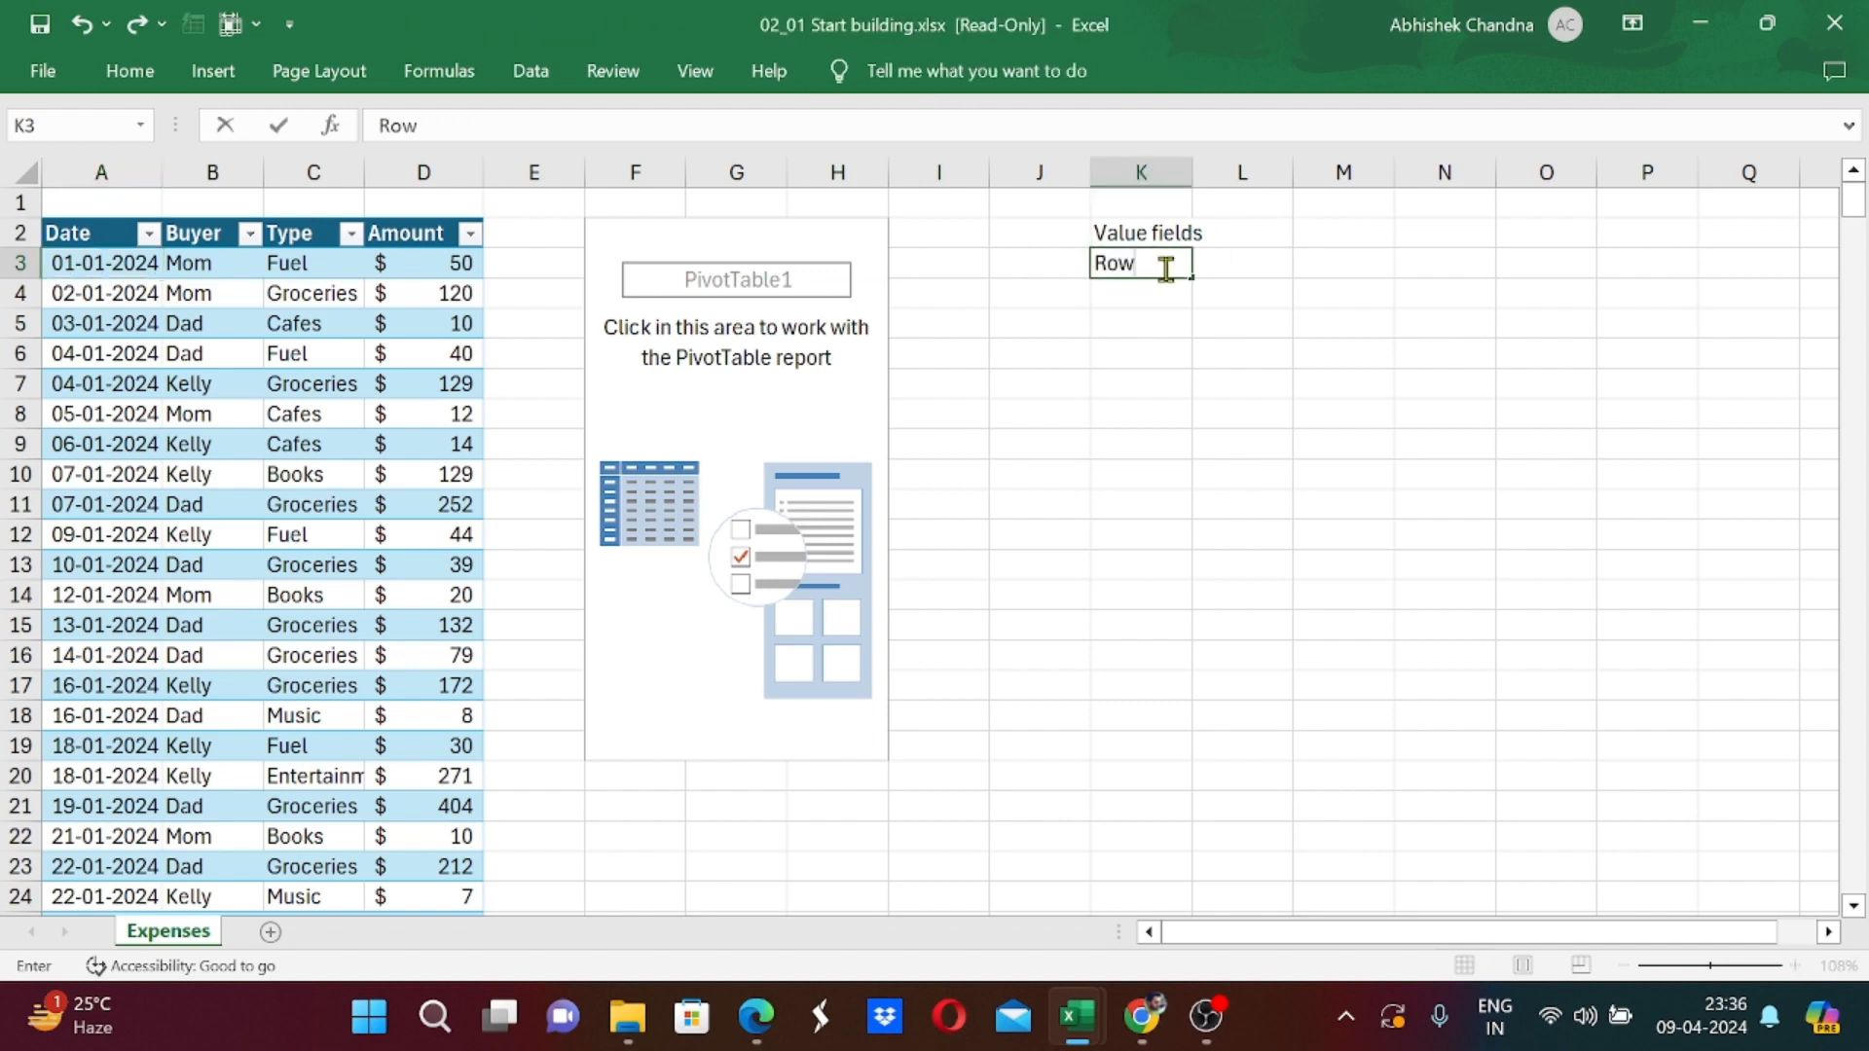
type(" f")
key("BackSpace")
type("fields")
key("Return")
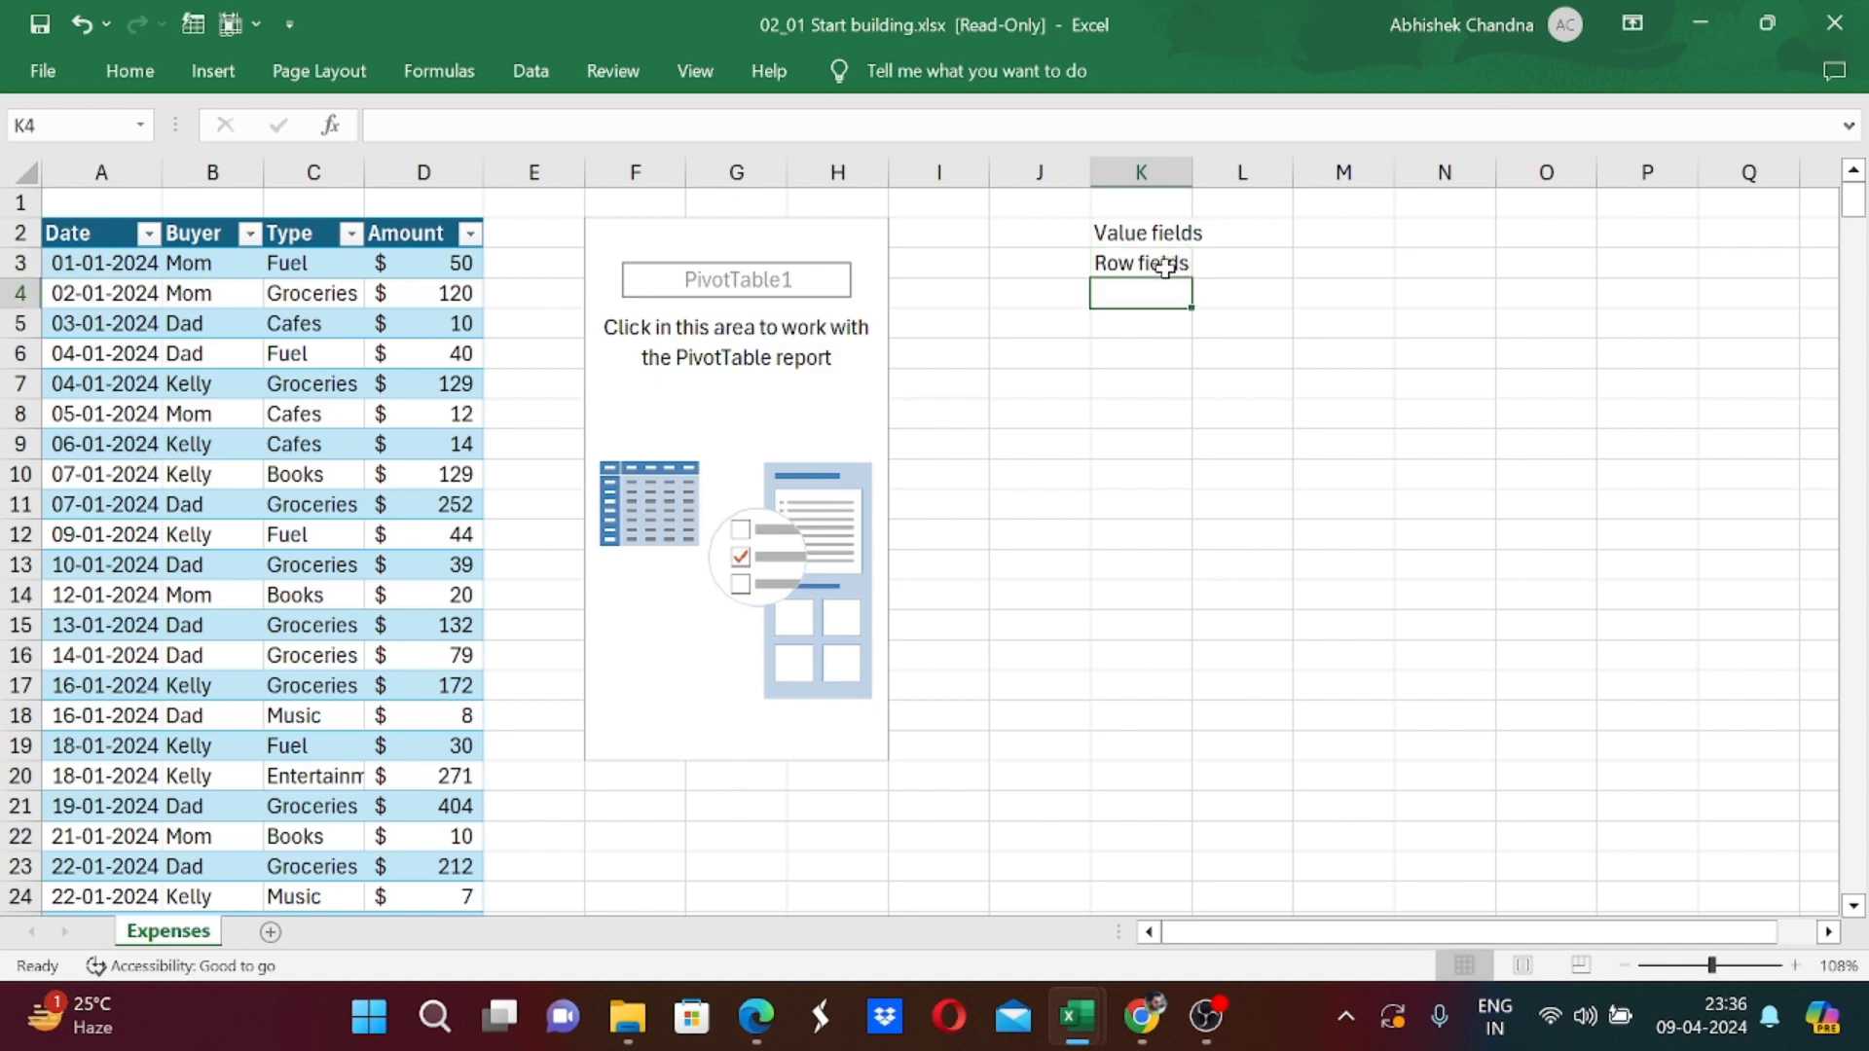
type("Column")
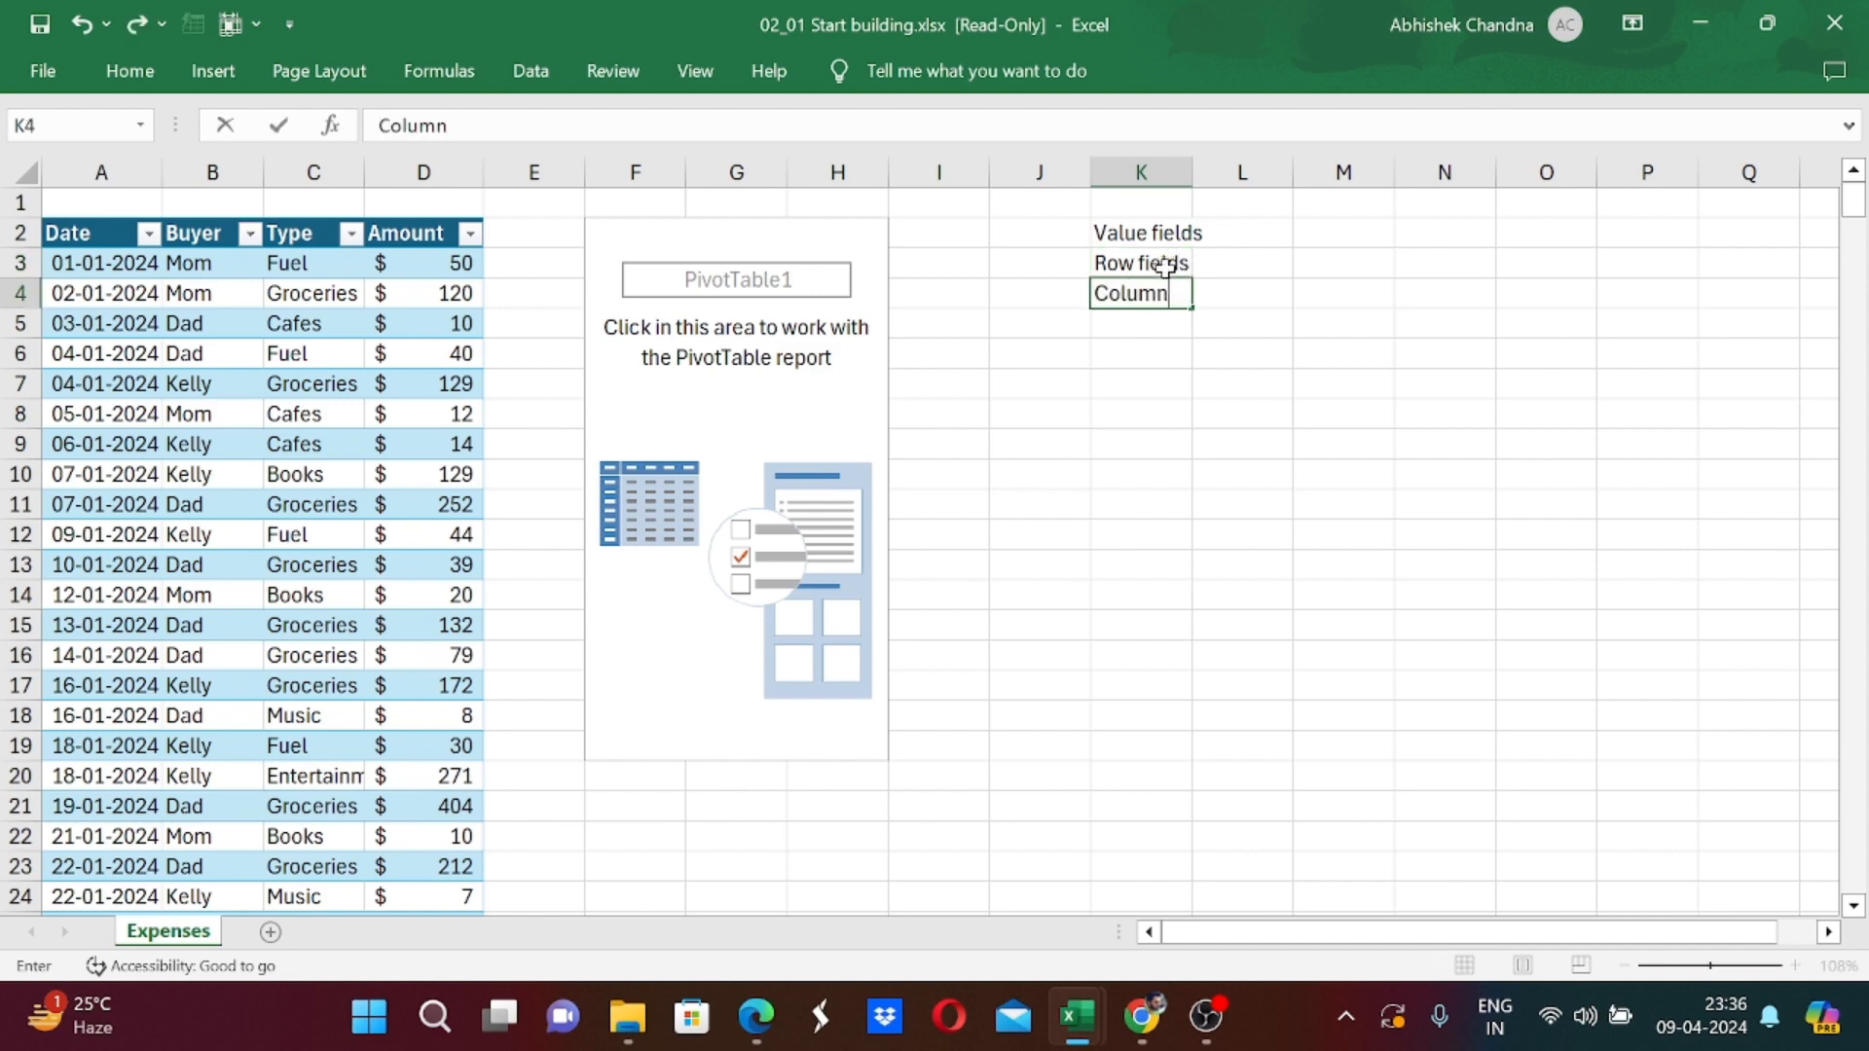
type(" fields")
key("Return")
key("Up")
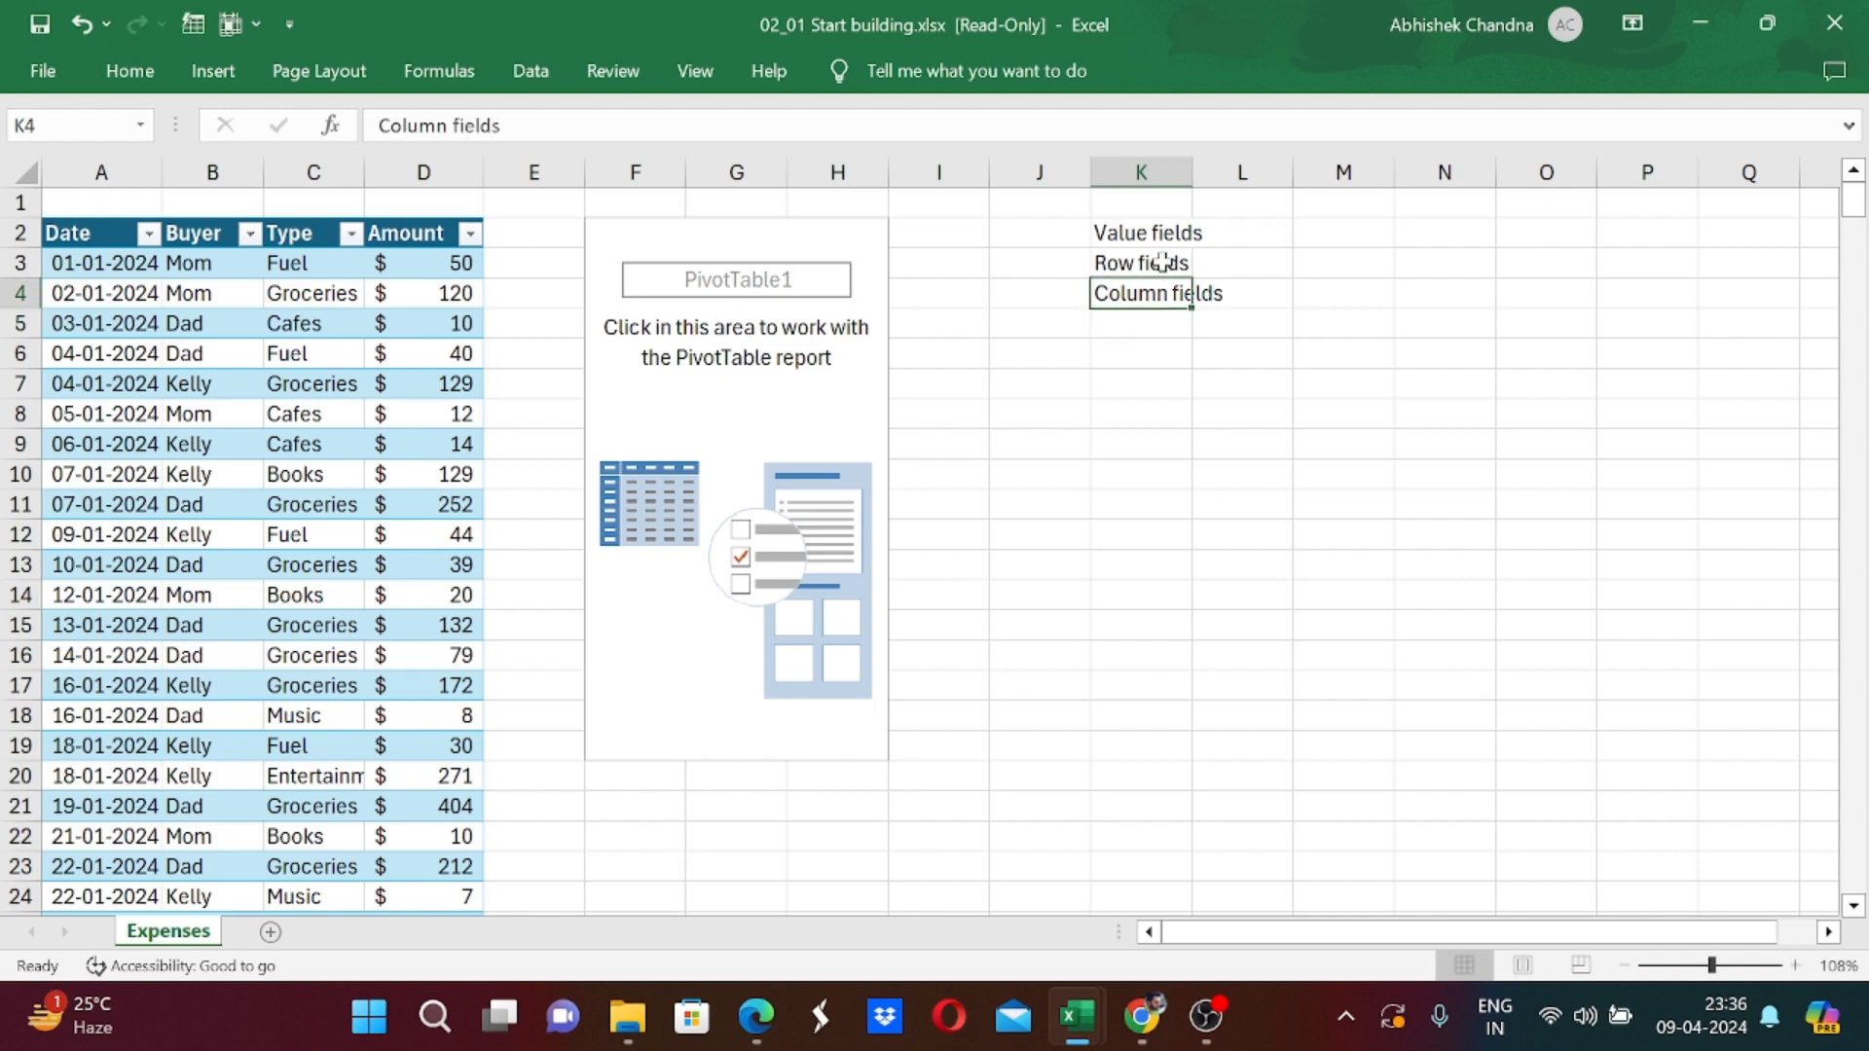
Examine the empty PivotTable's field list and the source columns Date, Buyer, Type and Amount one after another.
left_click(853, 239)
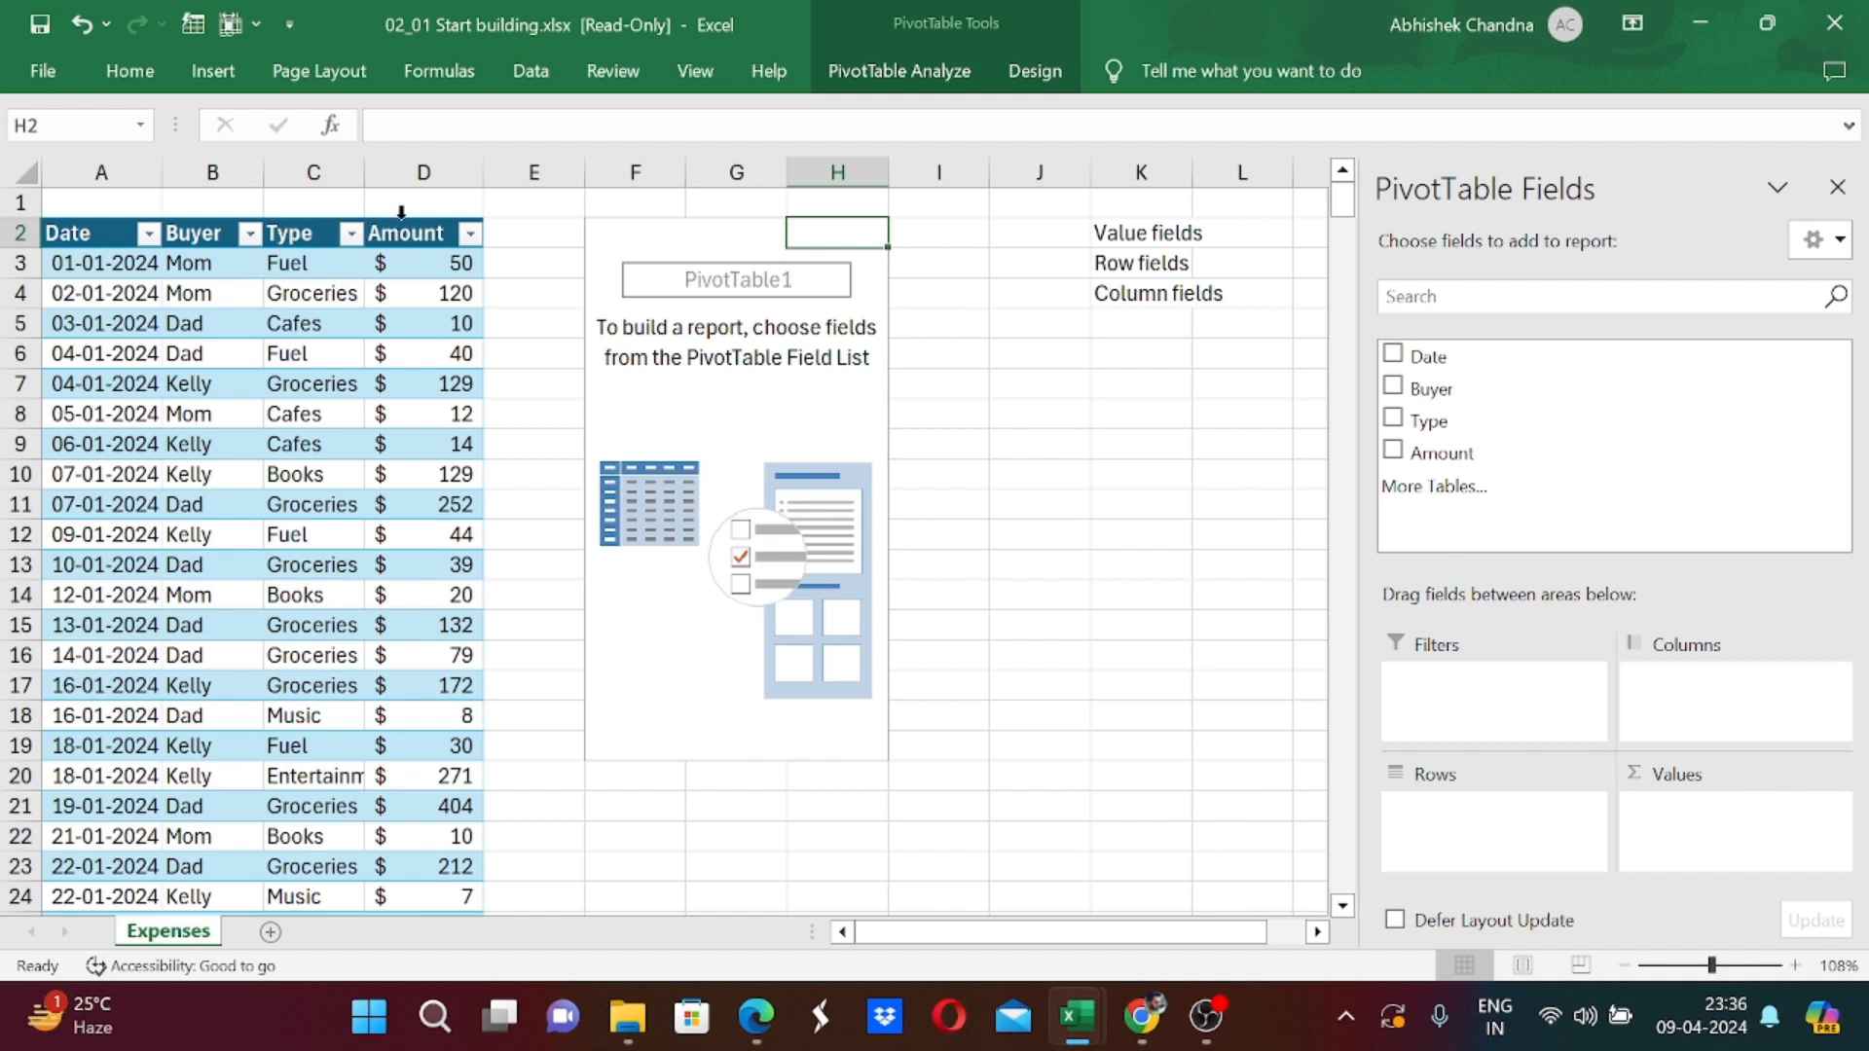
left_click(101, 175)
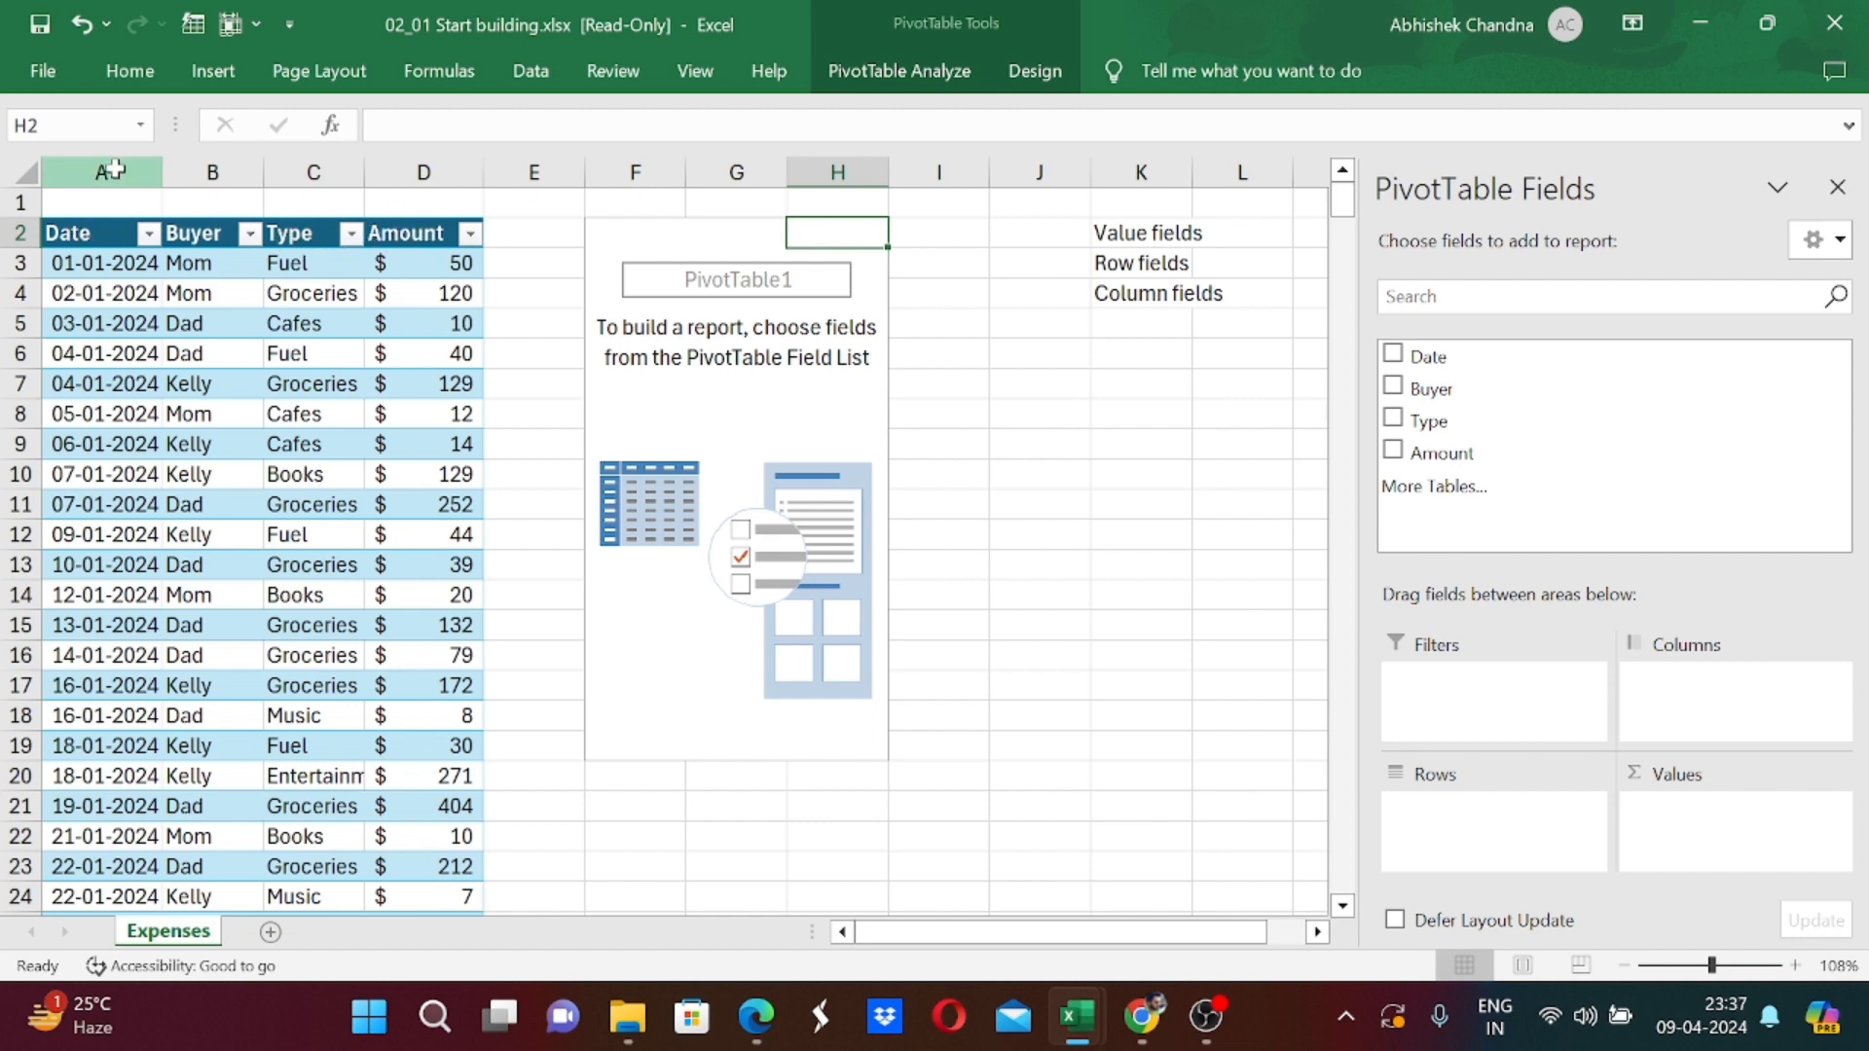
left_click(223, 170)
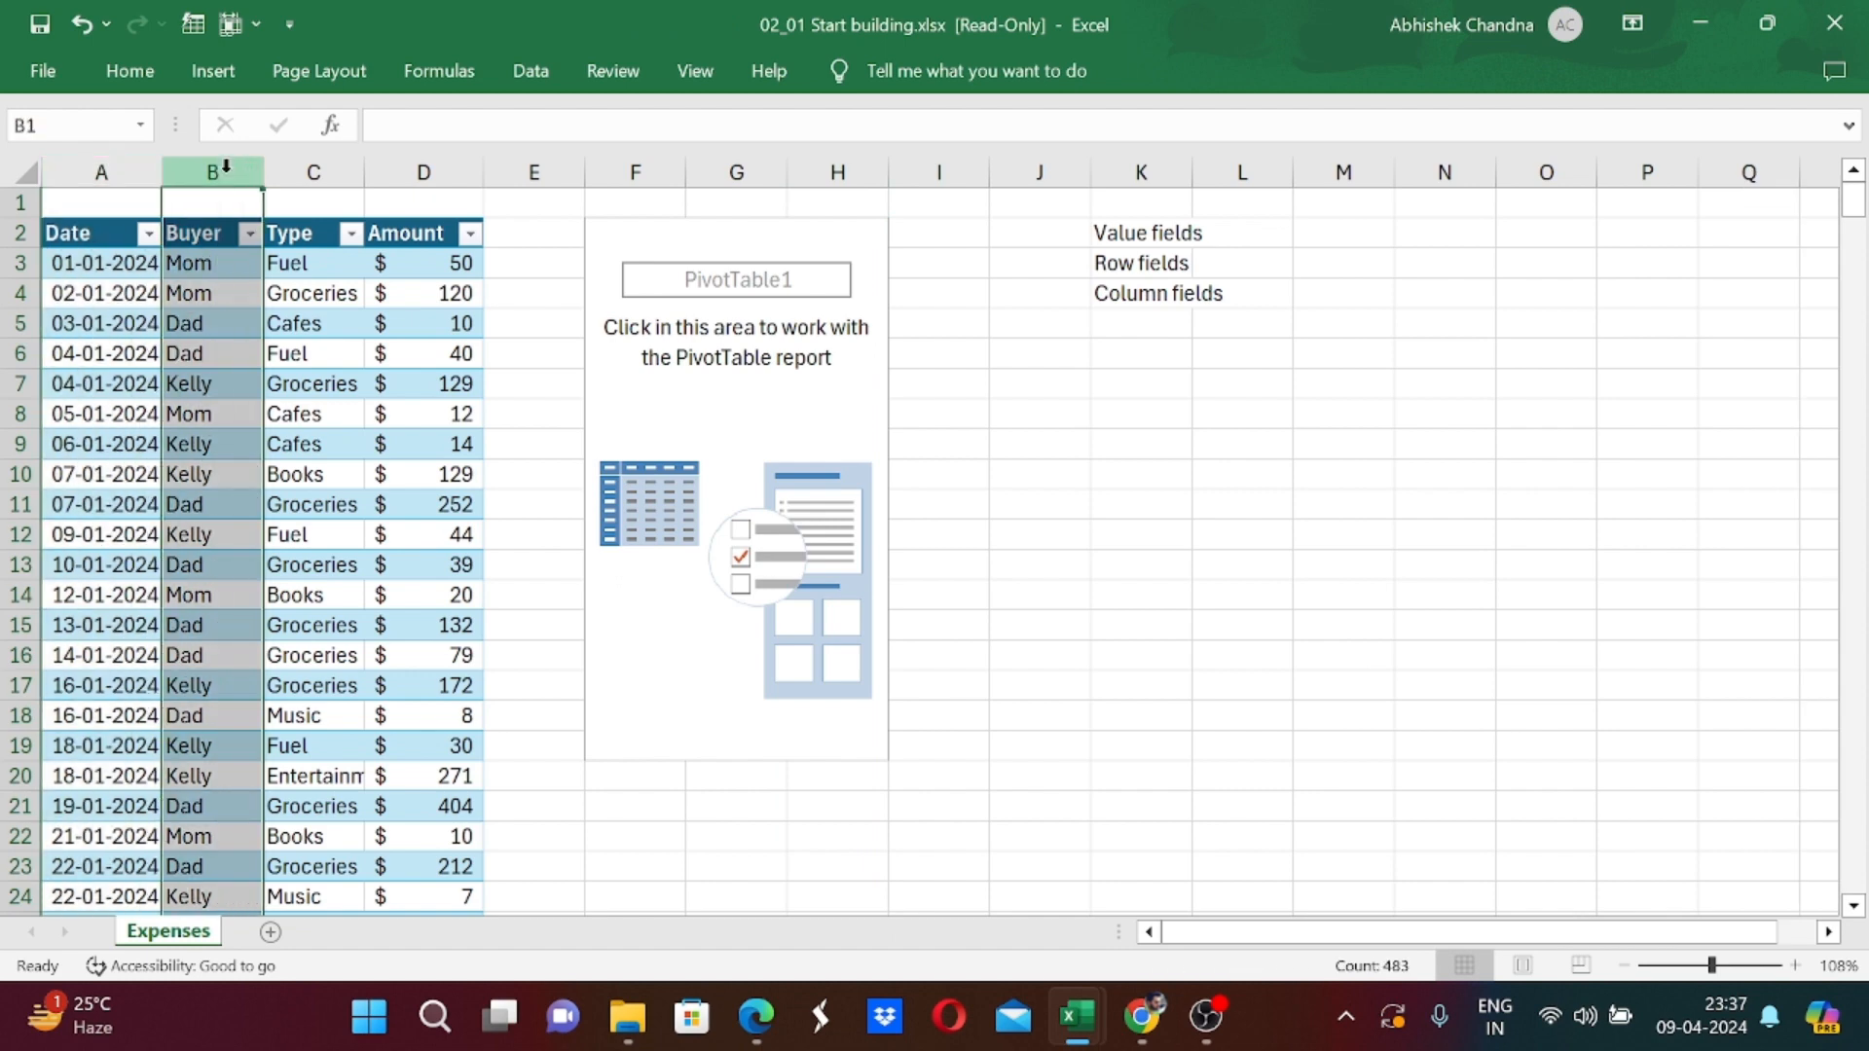
left_click(317, 172)
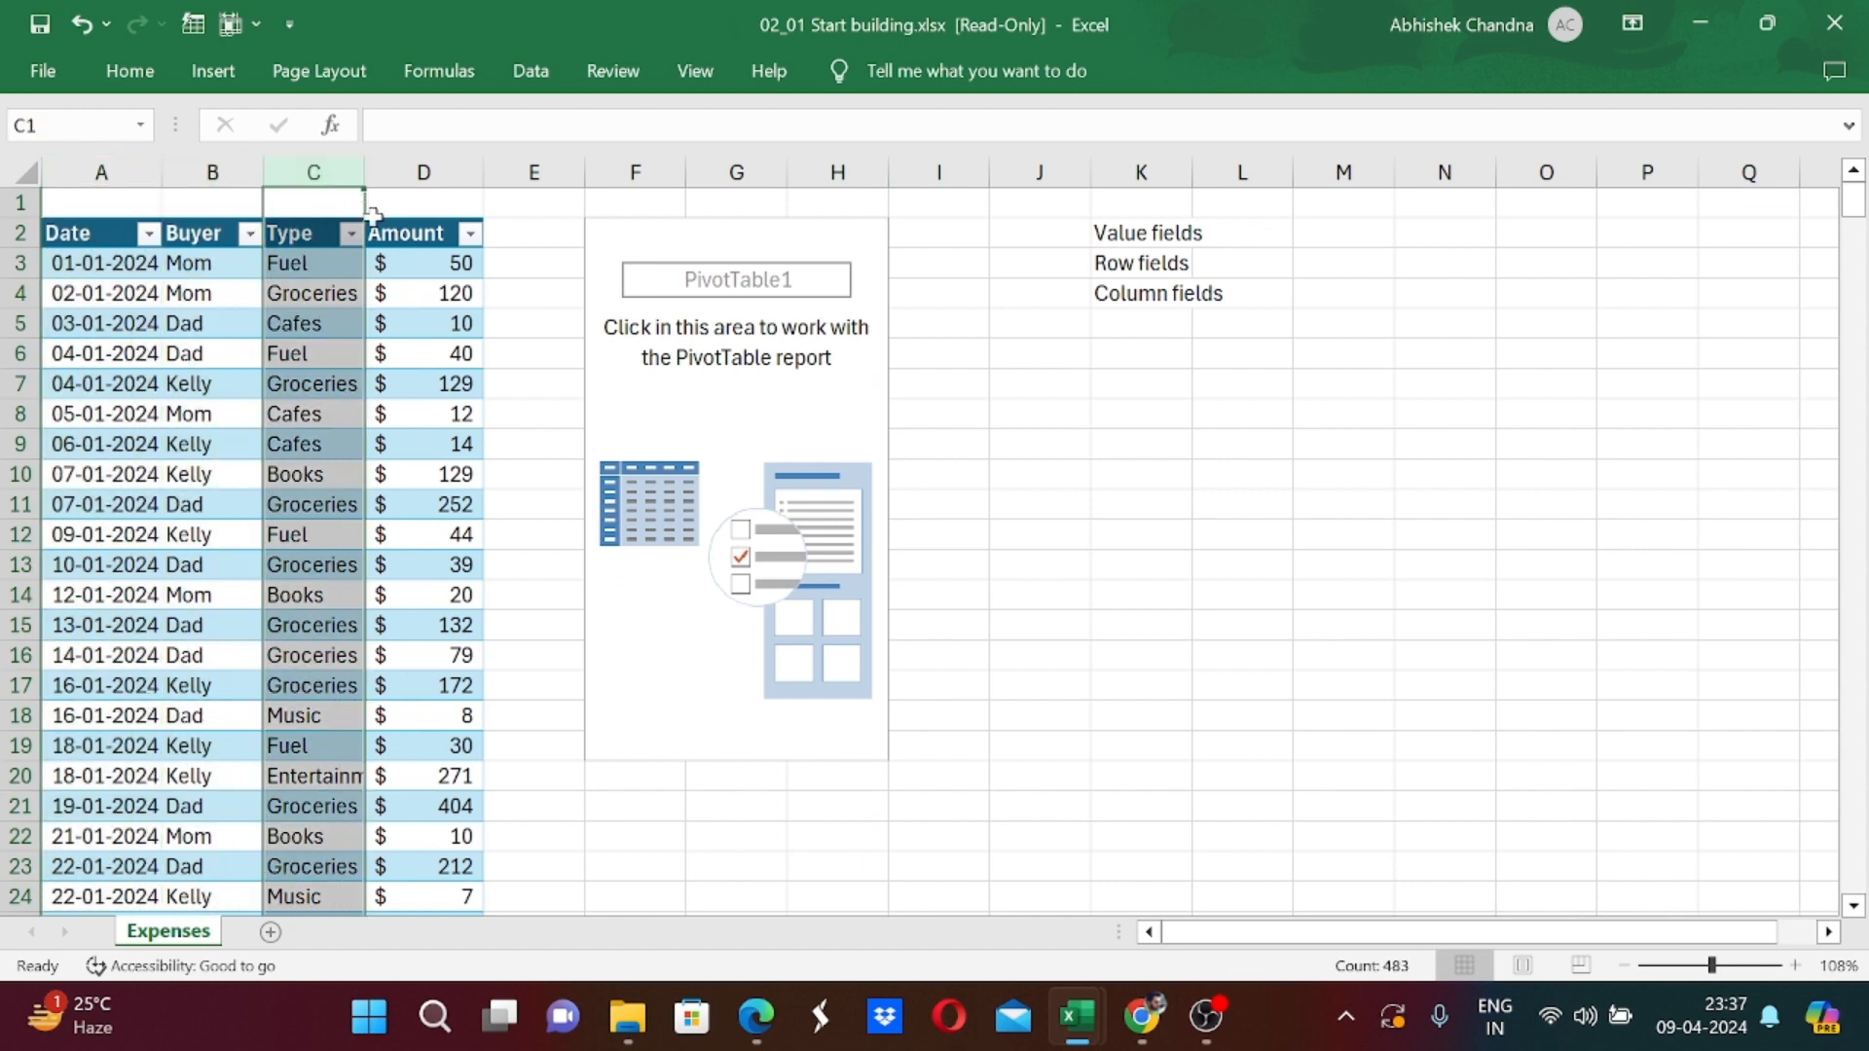
left_click(442, 171)
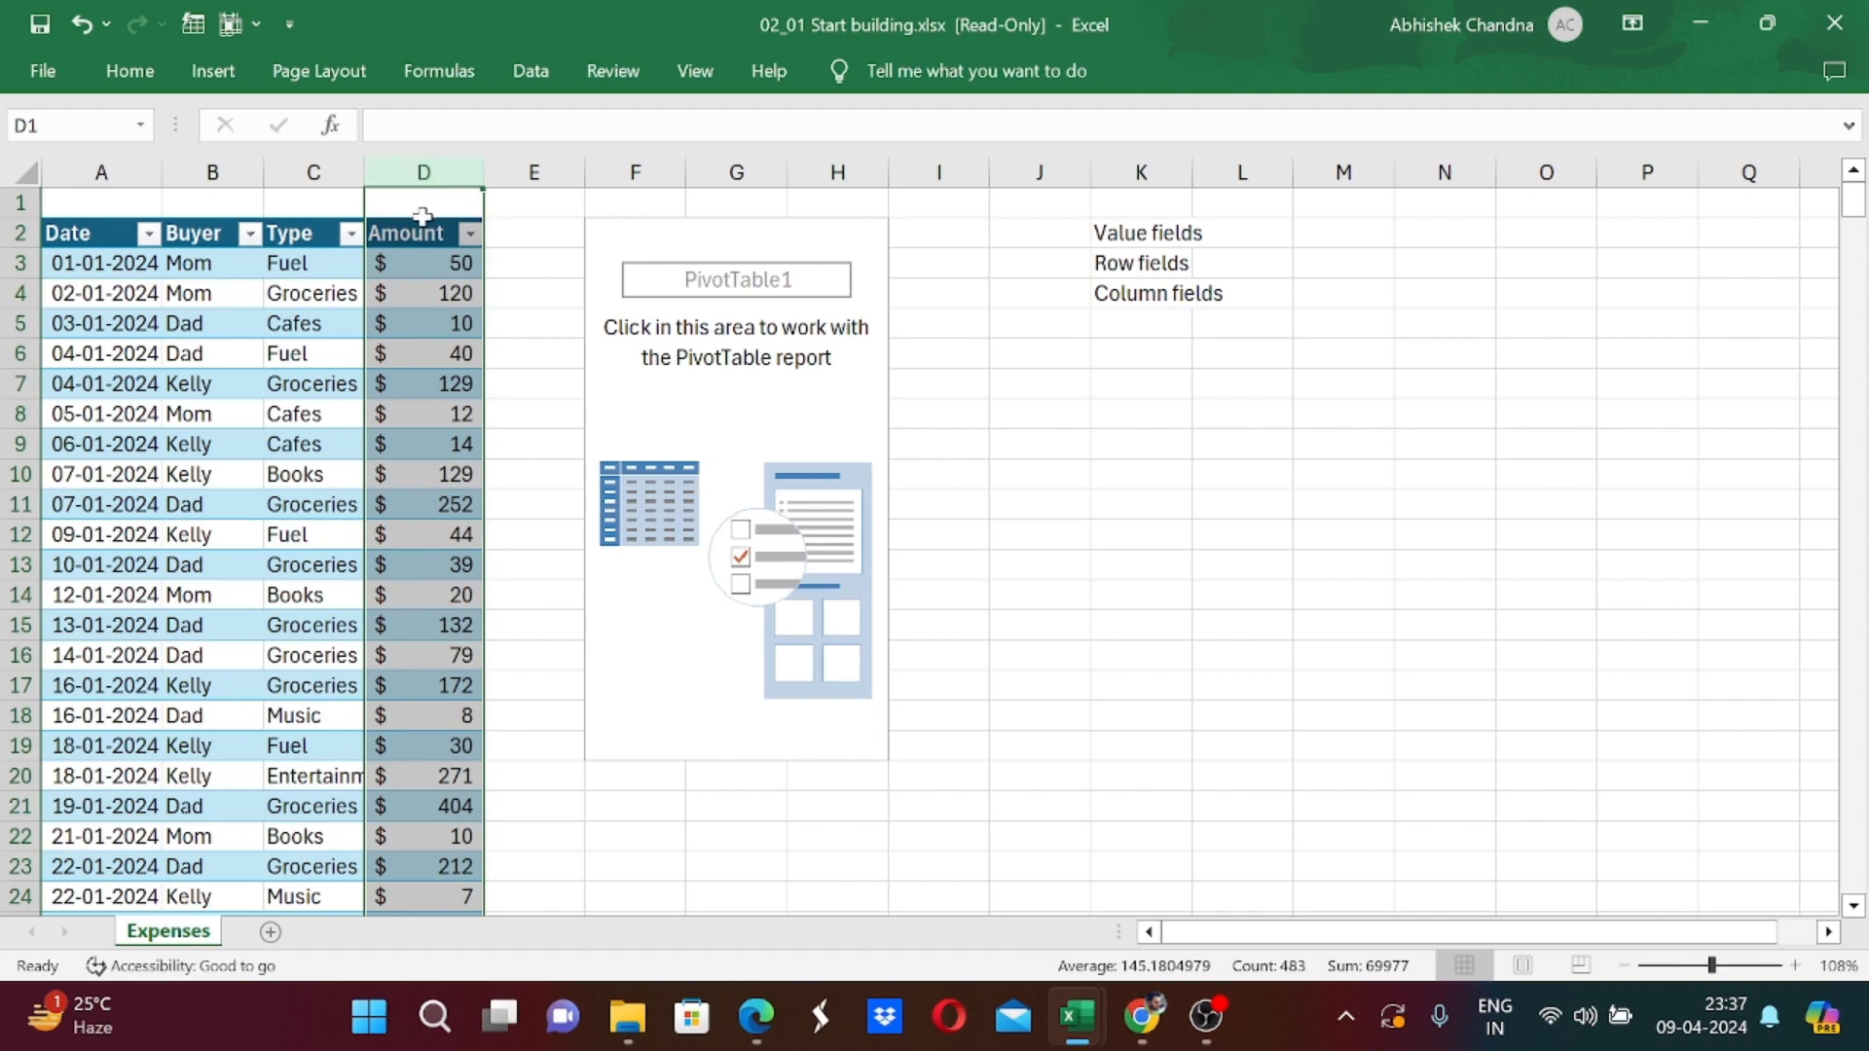
Add the Amount field to the Values area of the empty PivotTable so that it is summed.
left_click(714, 255)
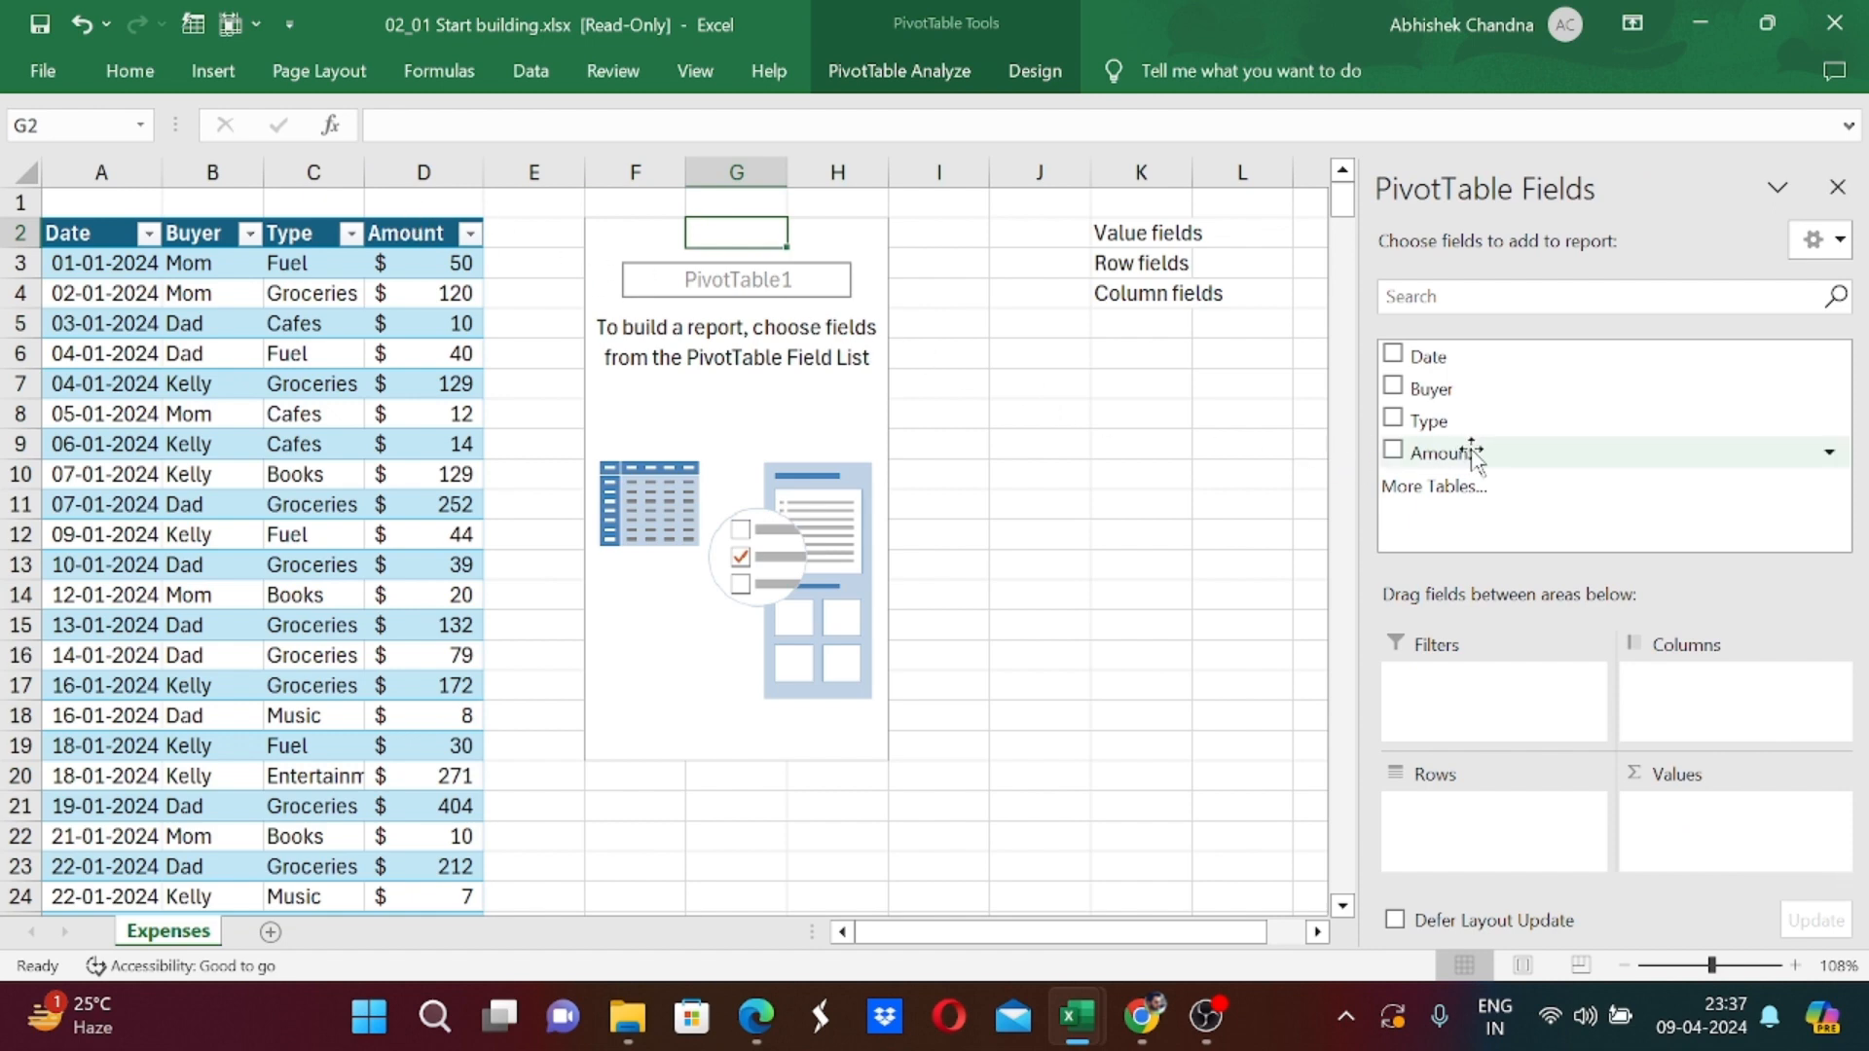
left_click(1400, 452)
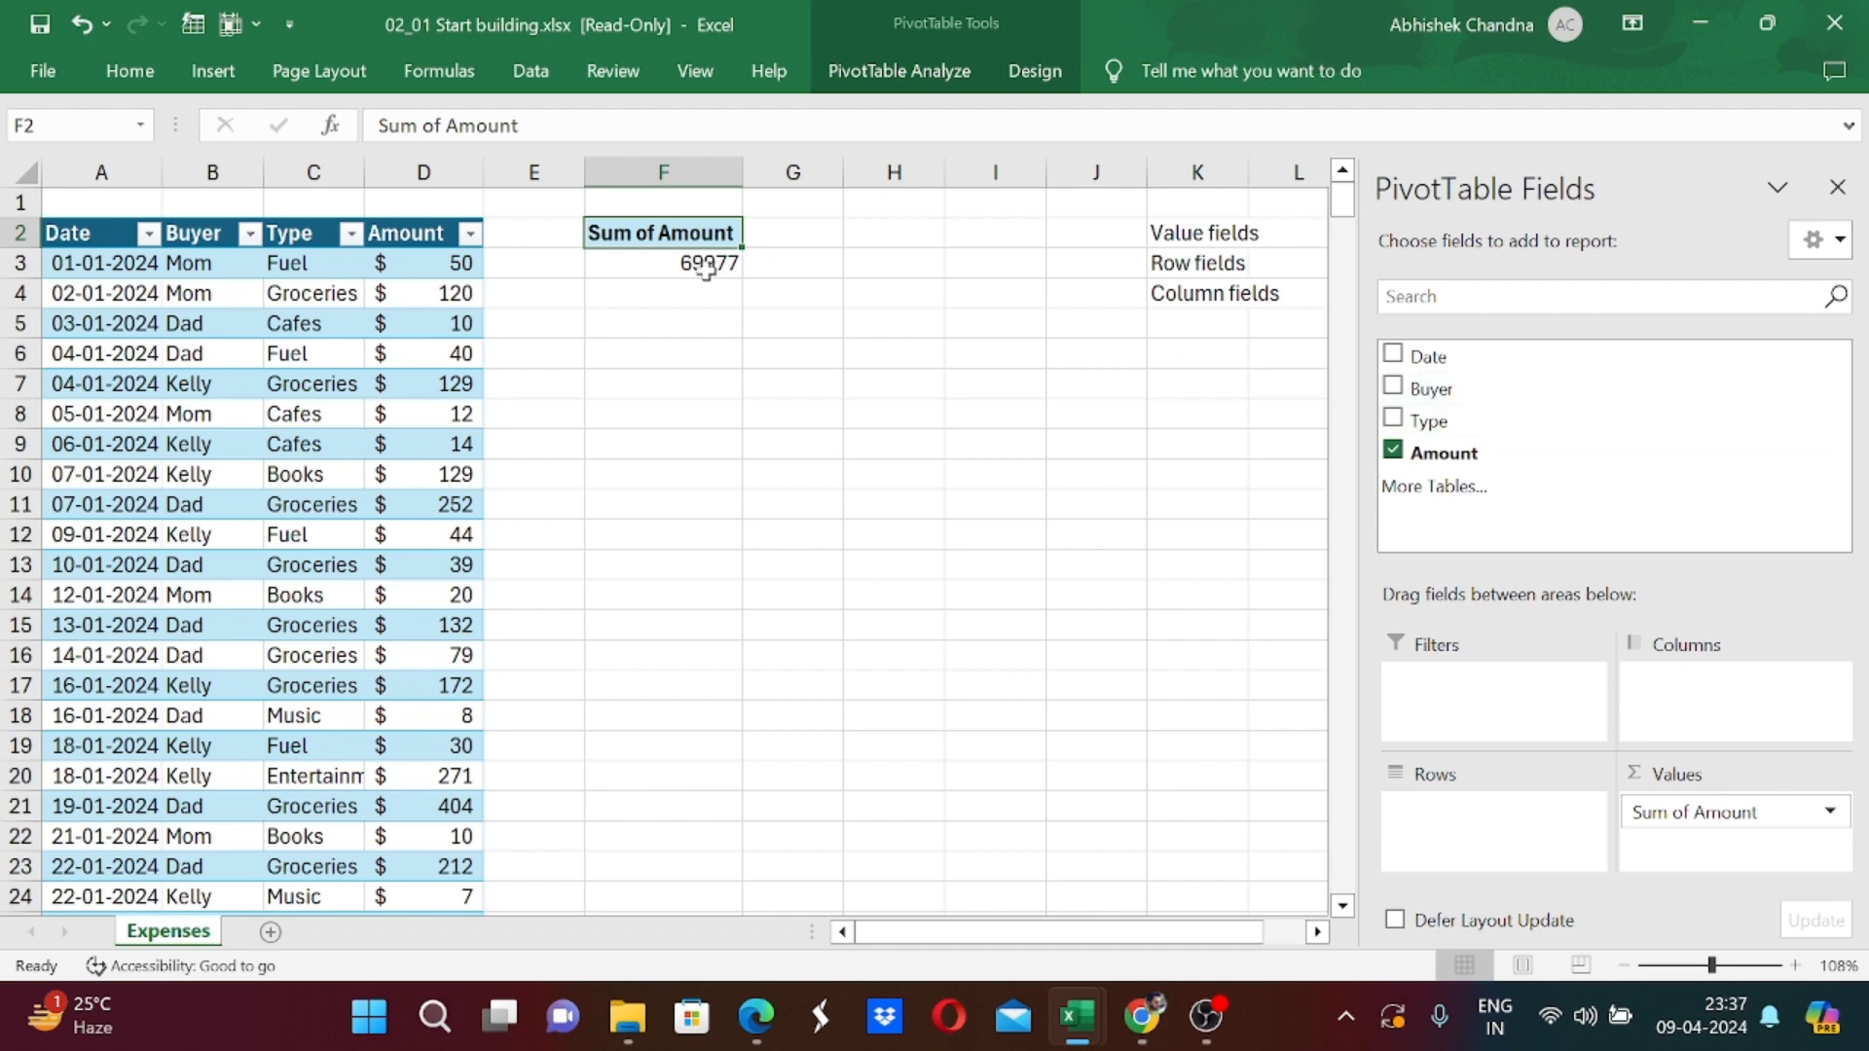
left_click(1393, 449)
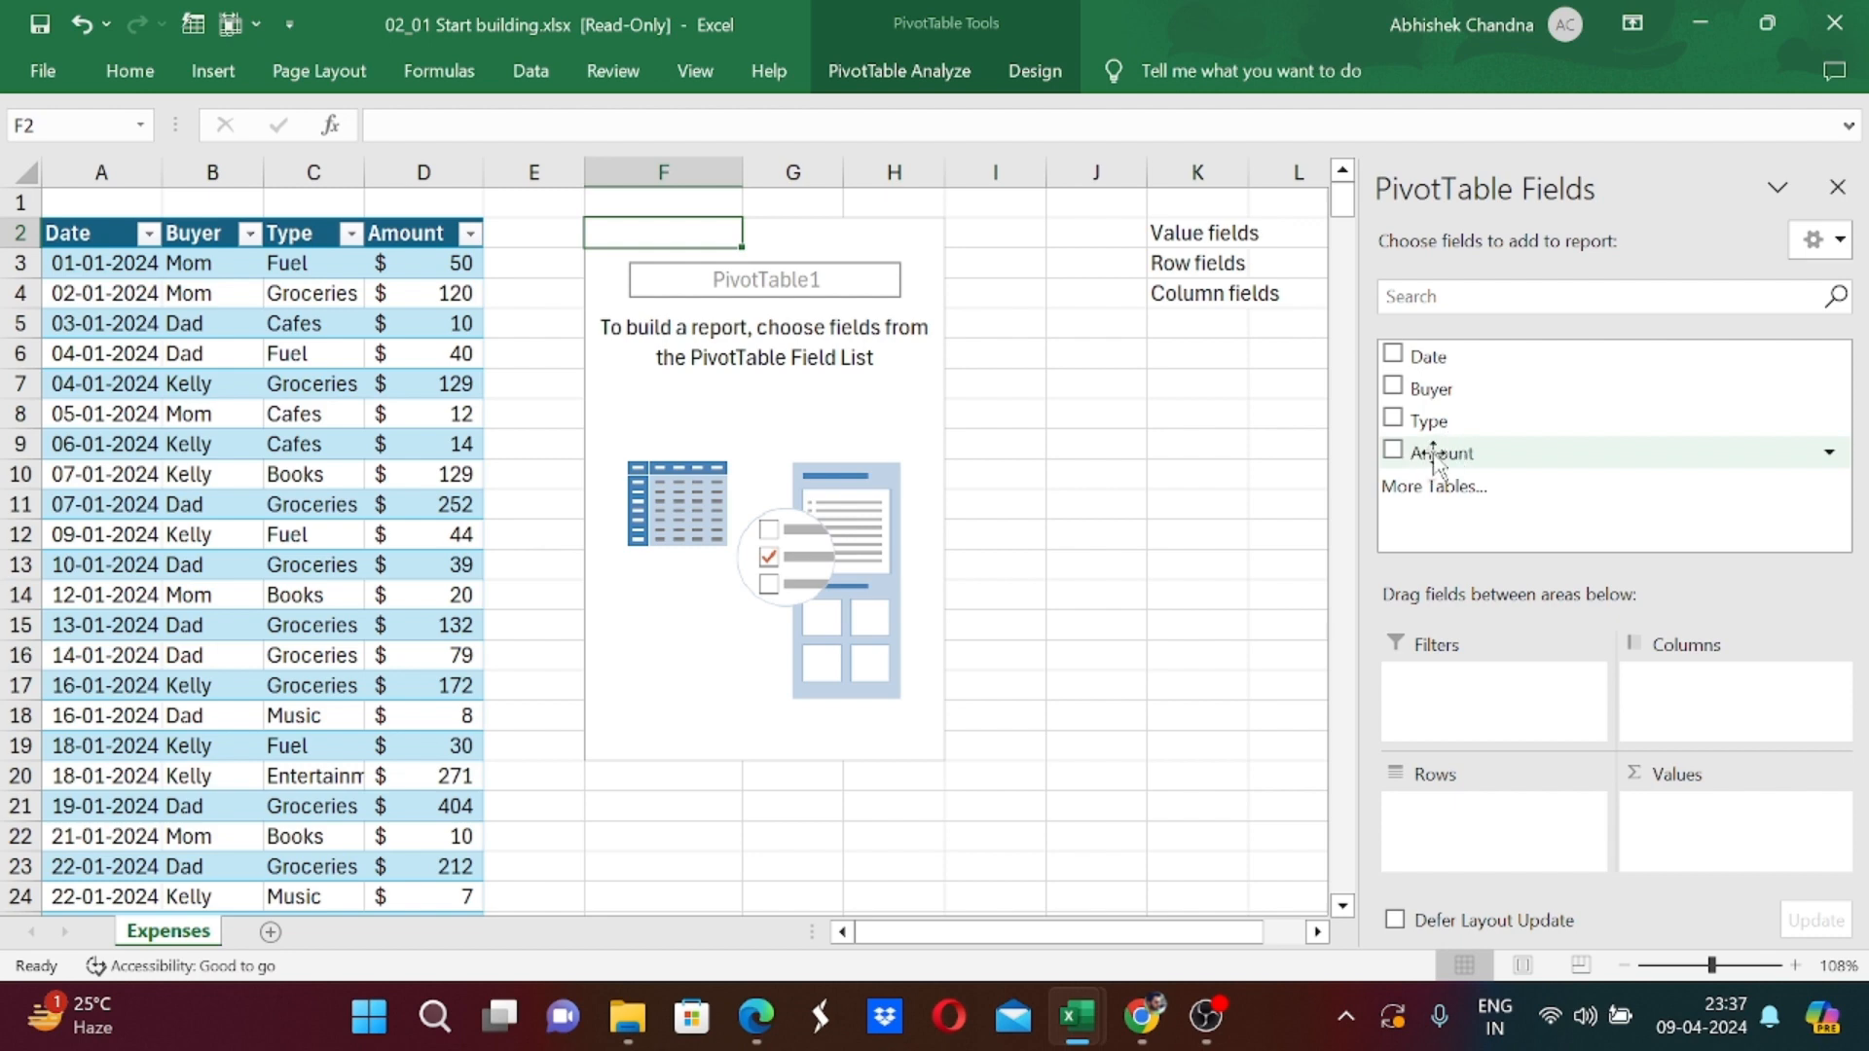
left_click_drag(1434, 455, 1683, 823)
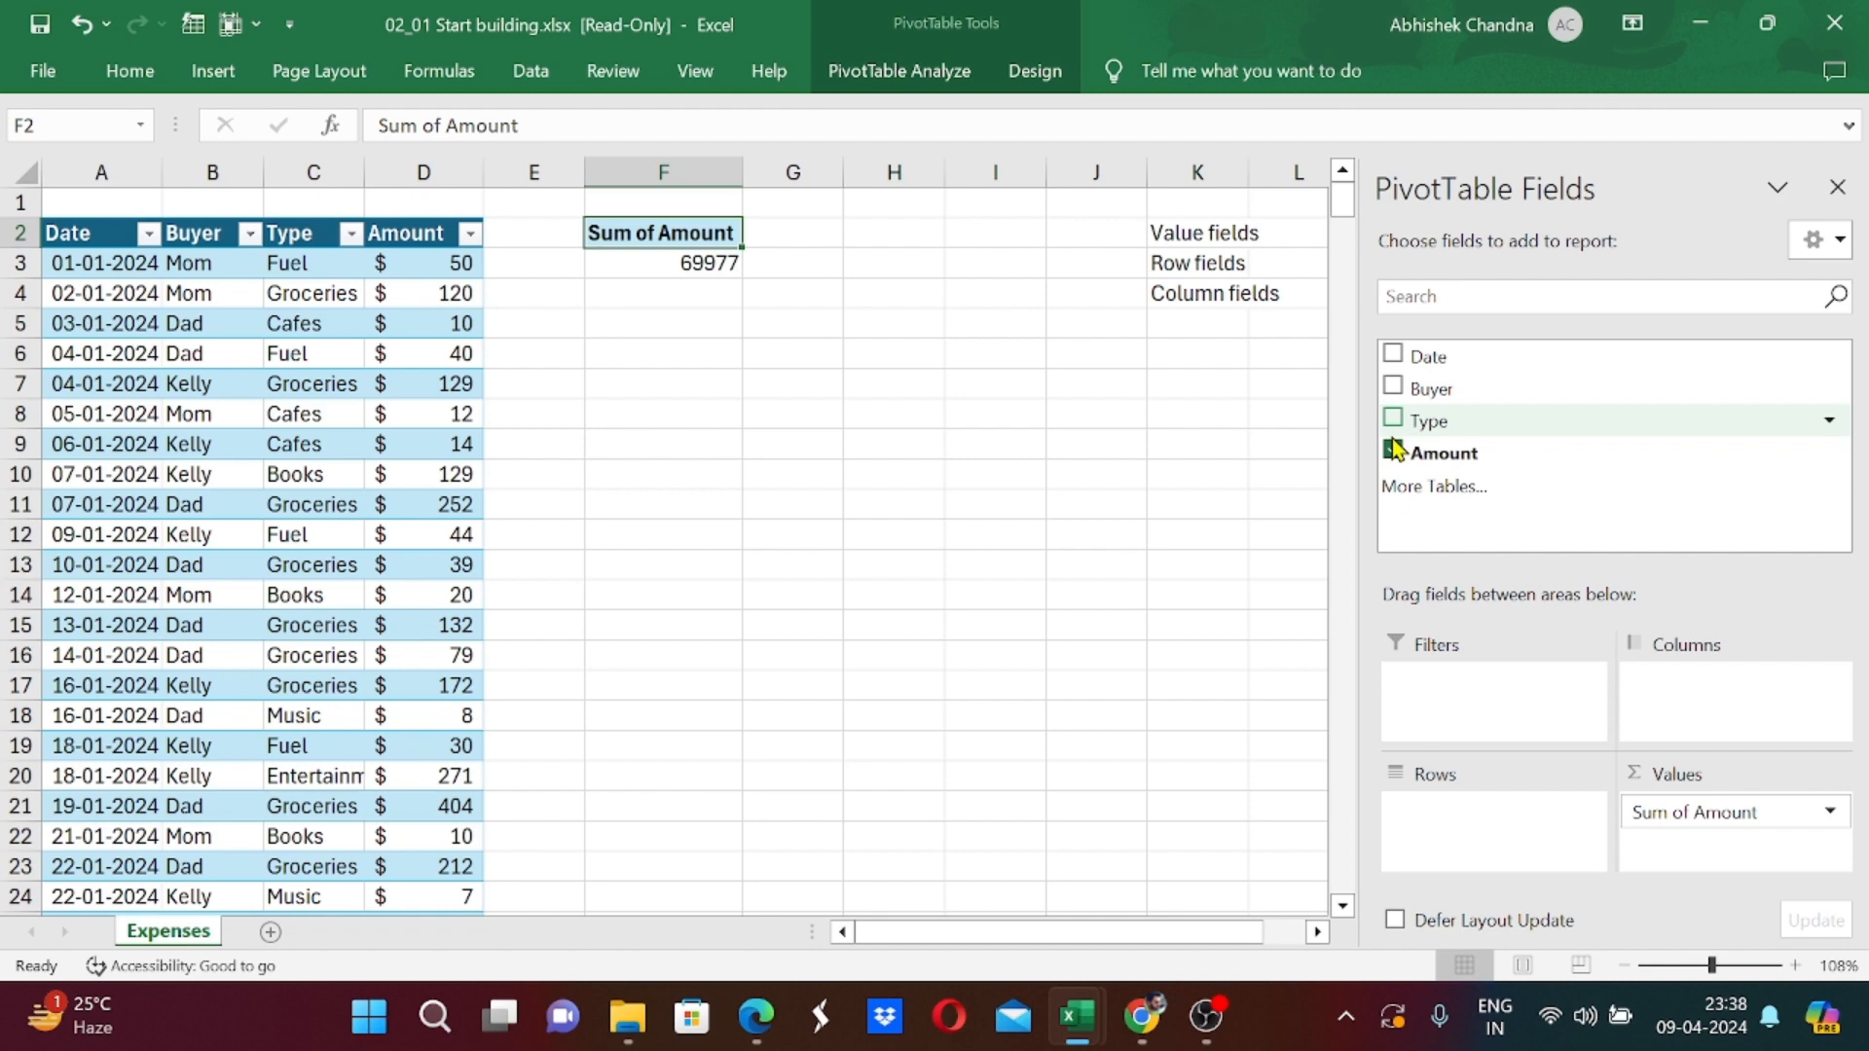
Replace Amount with the Buyer field in the PivotTable's Values area.
left_click(212, 173)
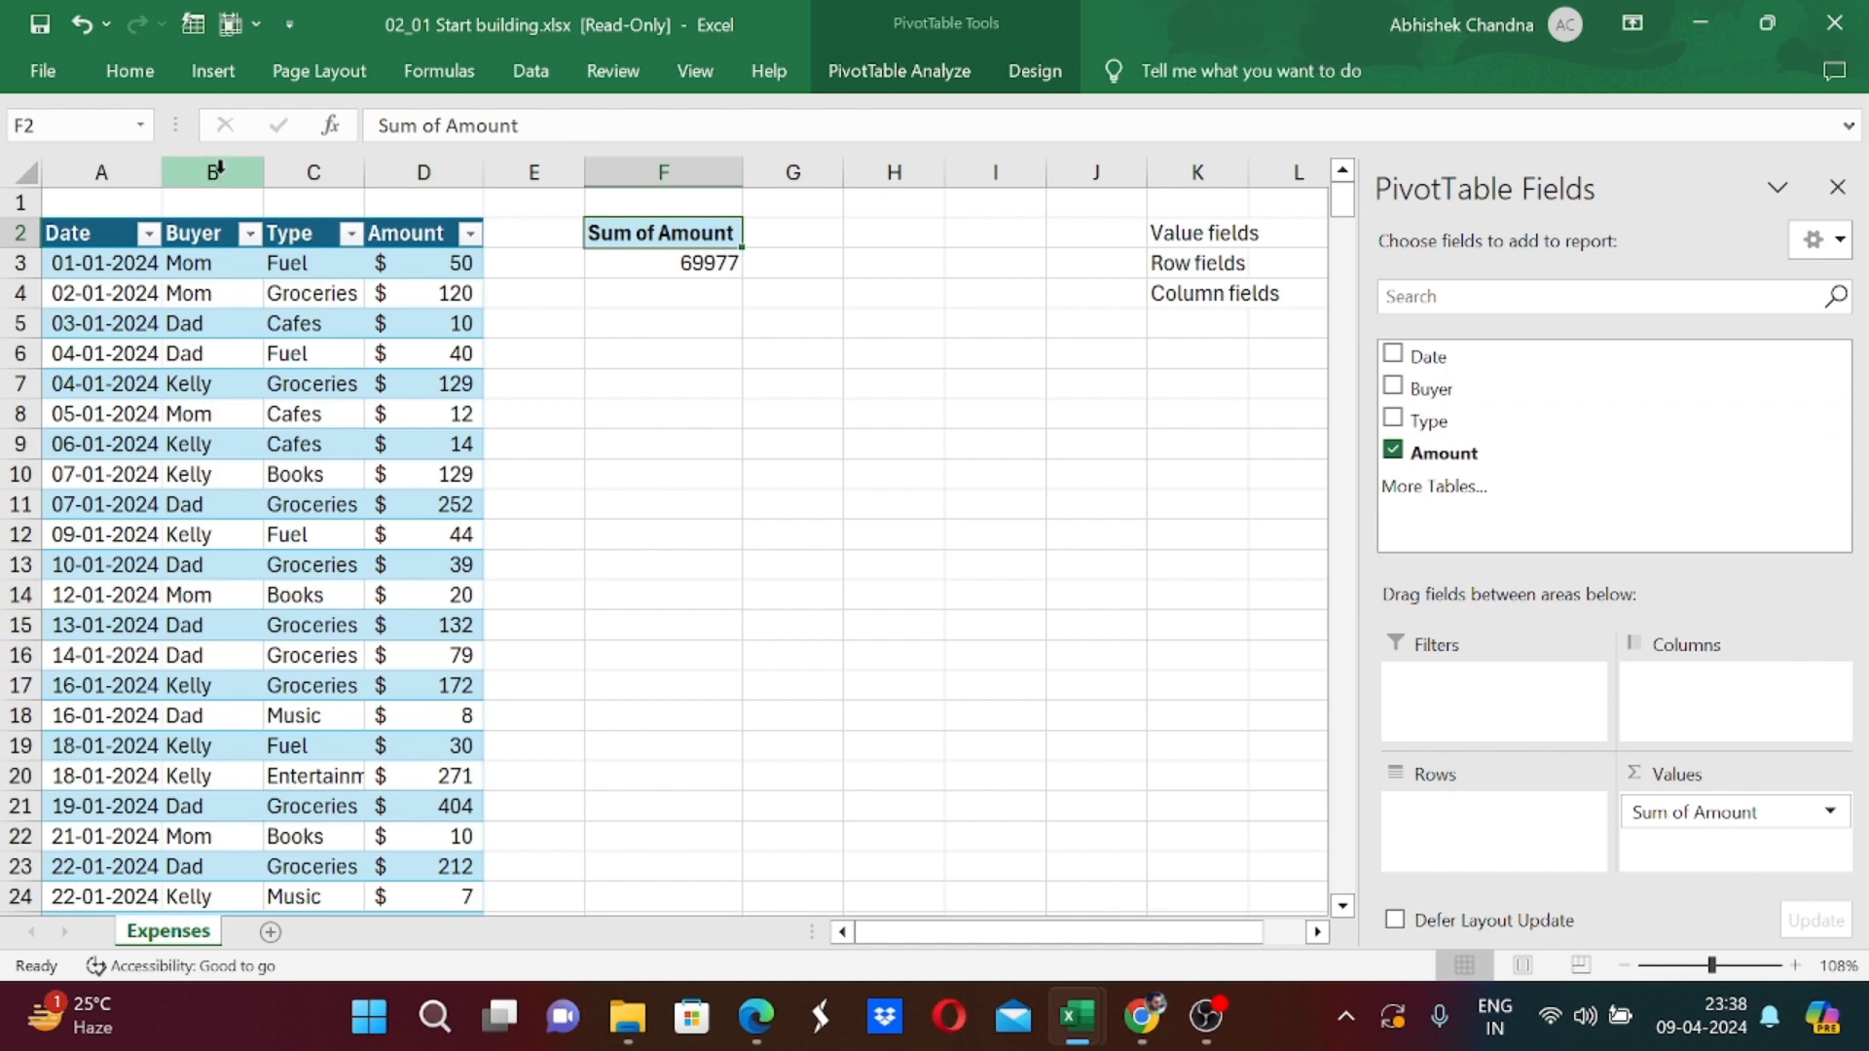
left_click(695, 261)
left_click(1393, 451)
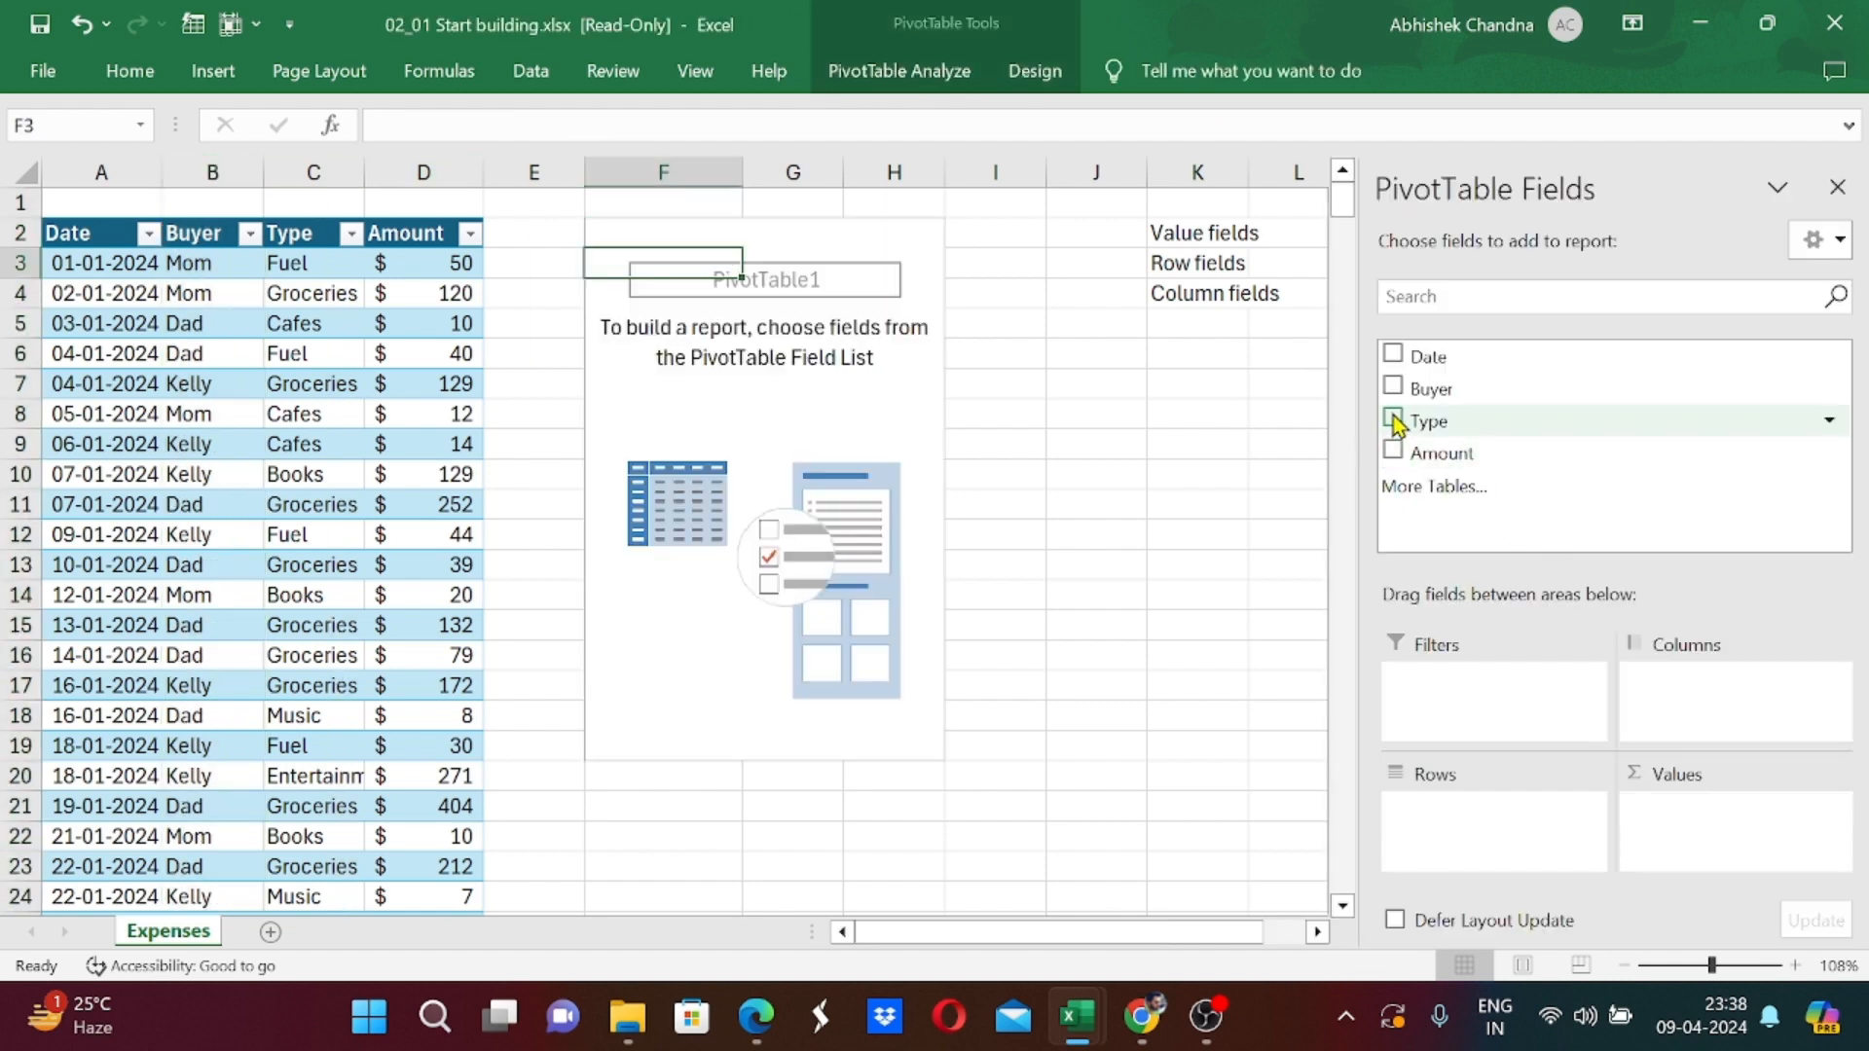
left_click_drag(1422, 388, 1677, 834)
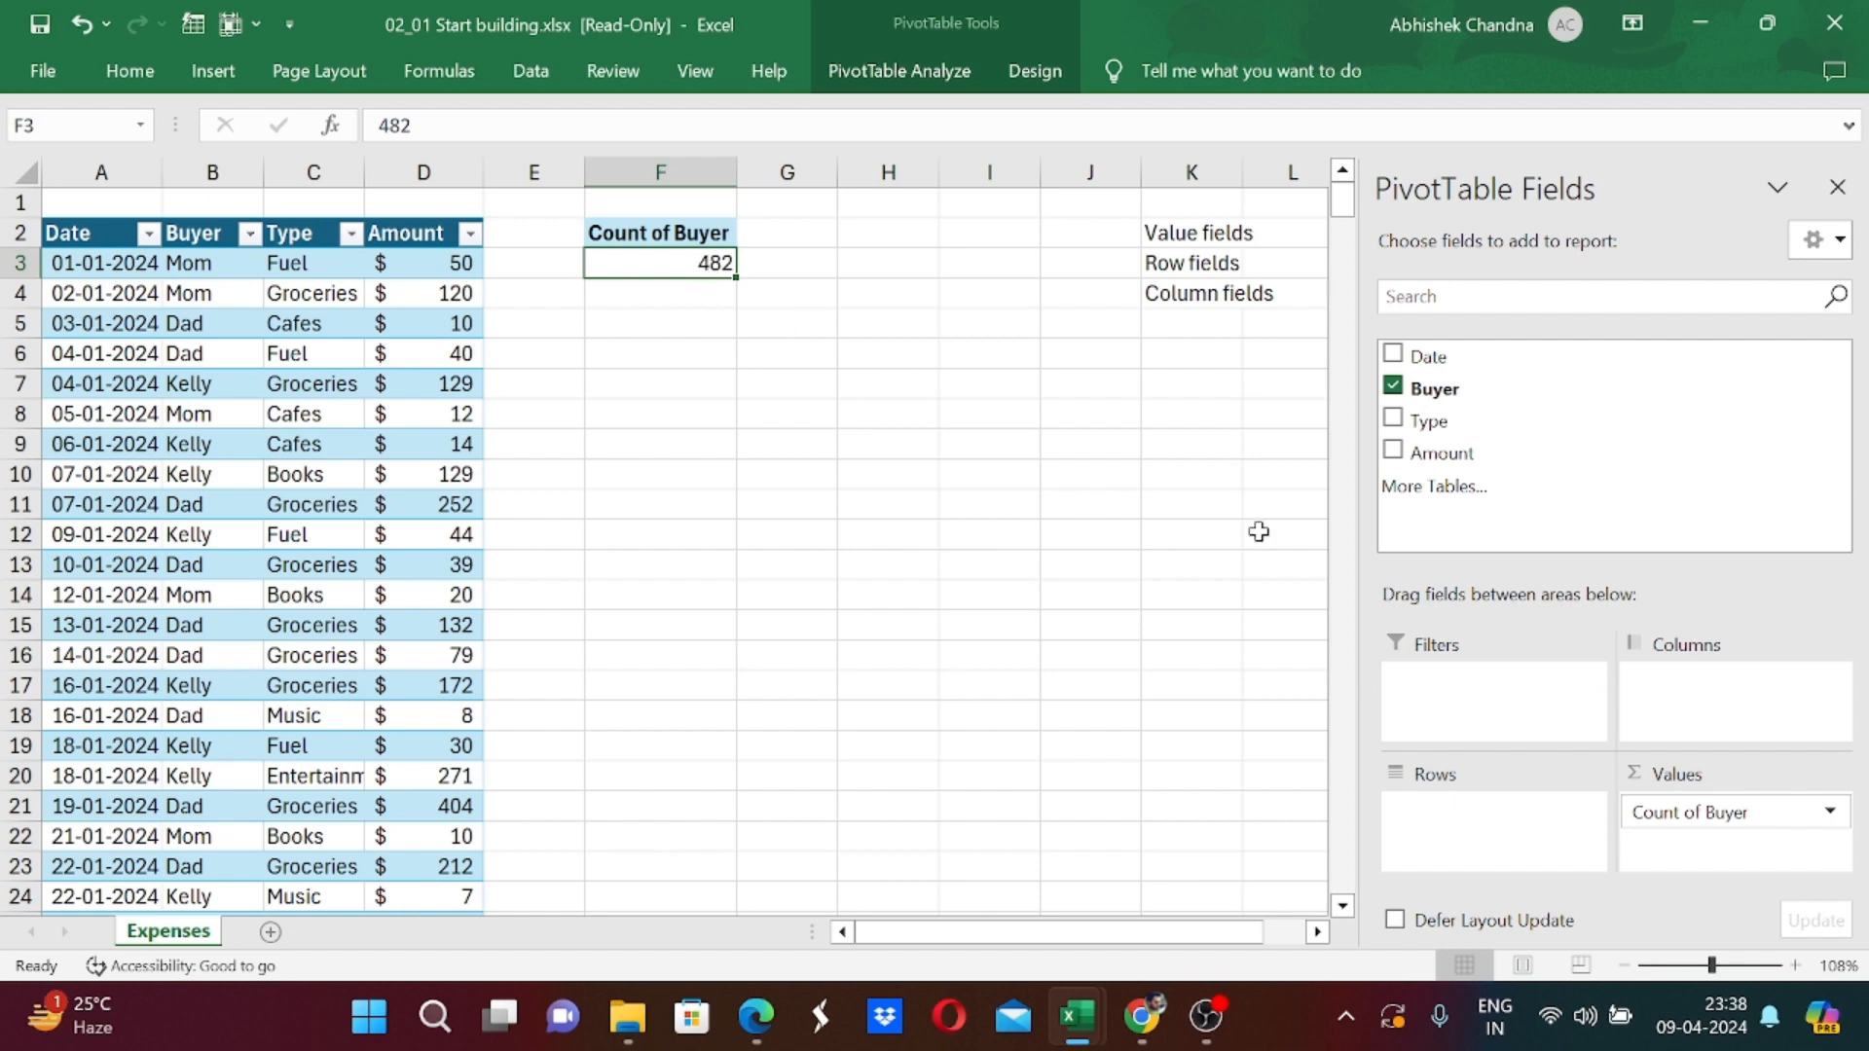
Remove Buyer from the Values area and put Amount back as the value field.
left_click(1829, 814)
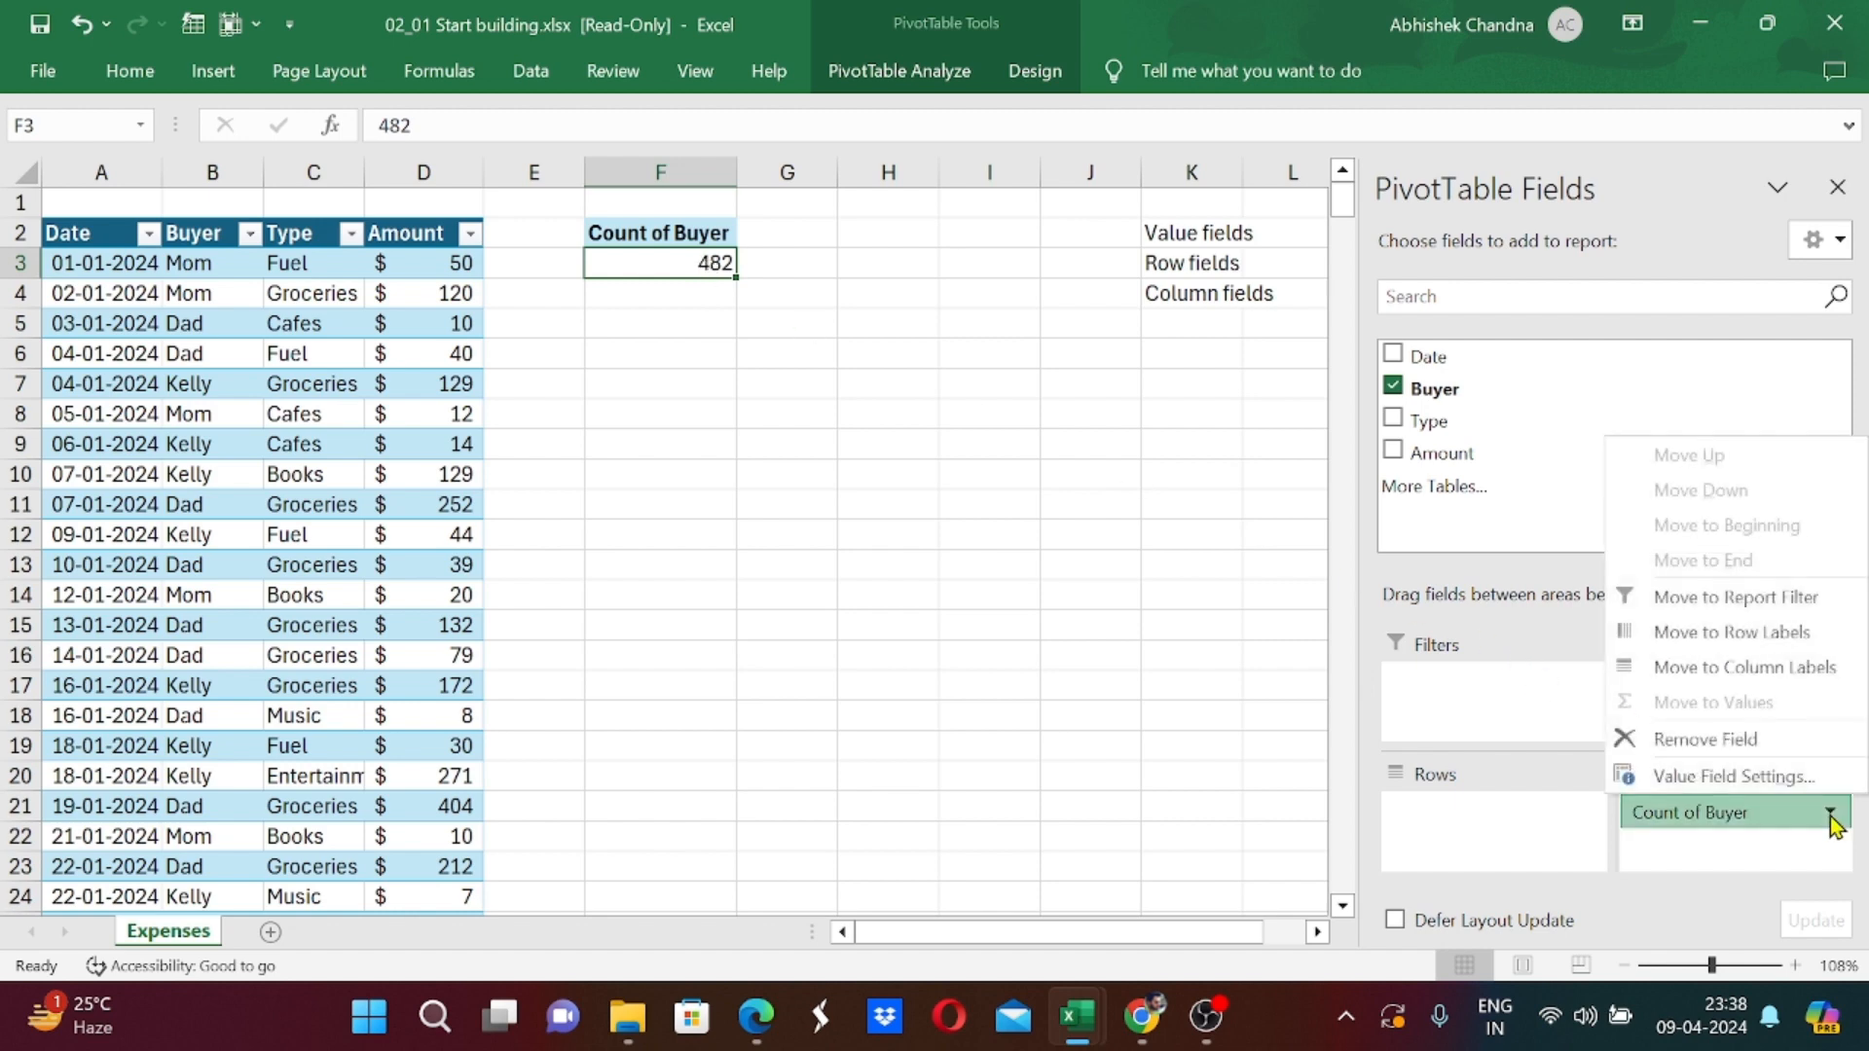
left_click(1830, 813)
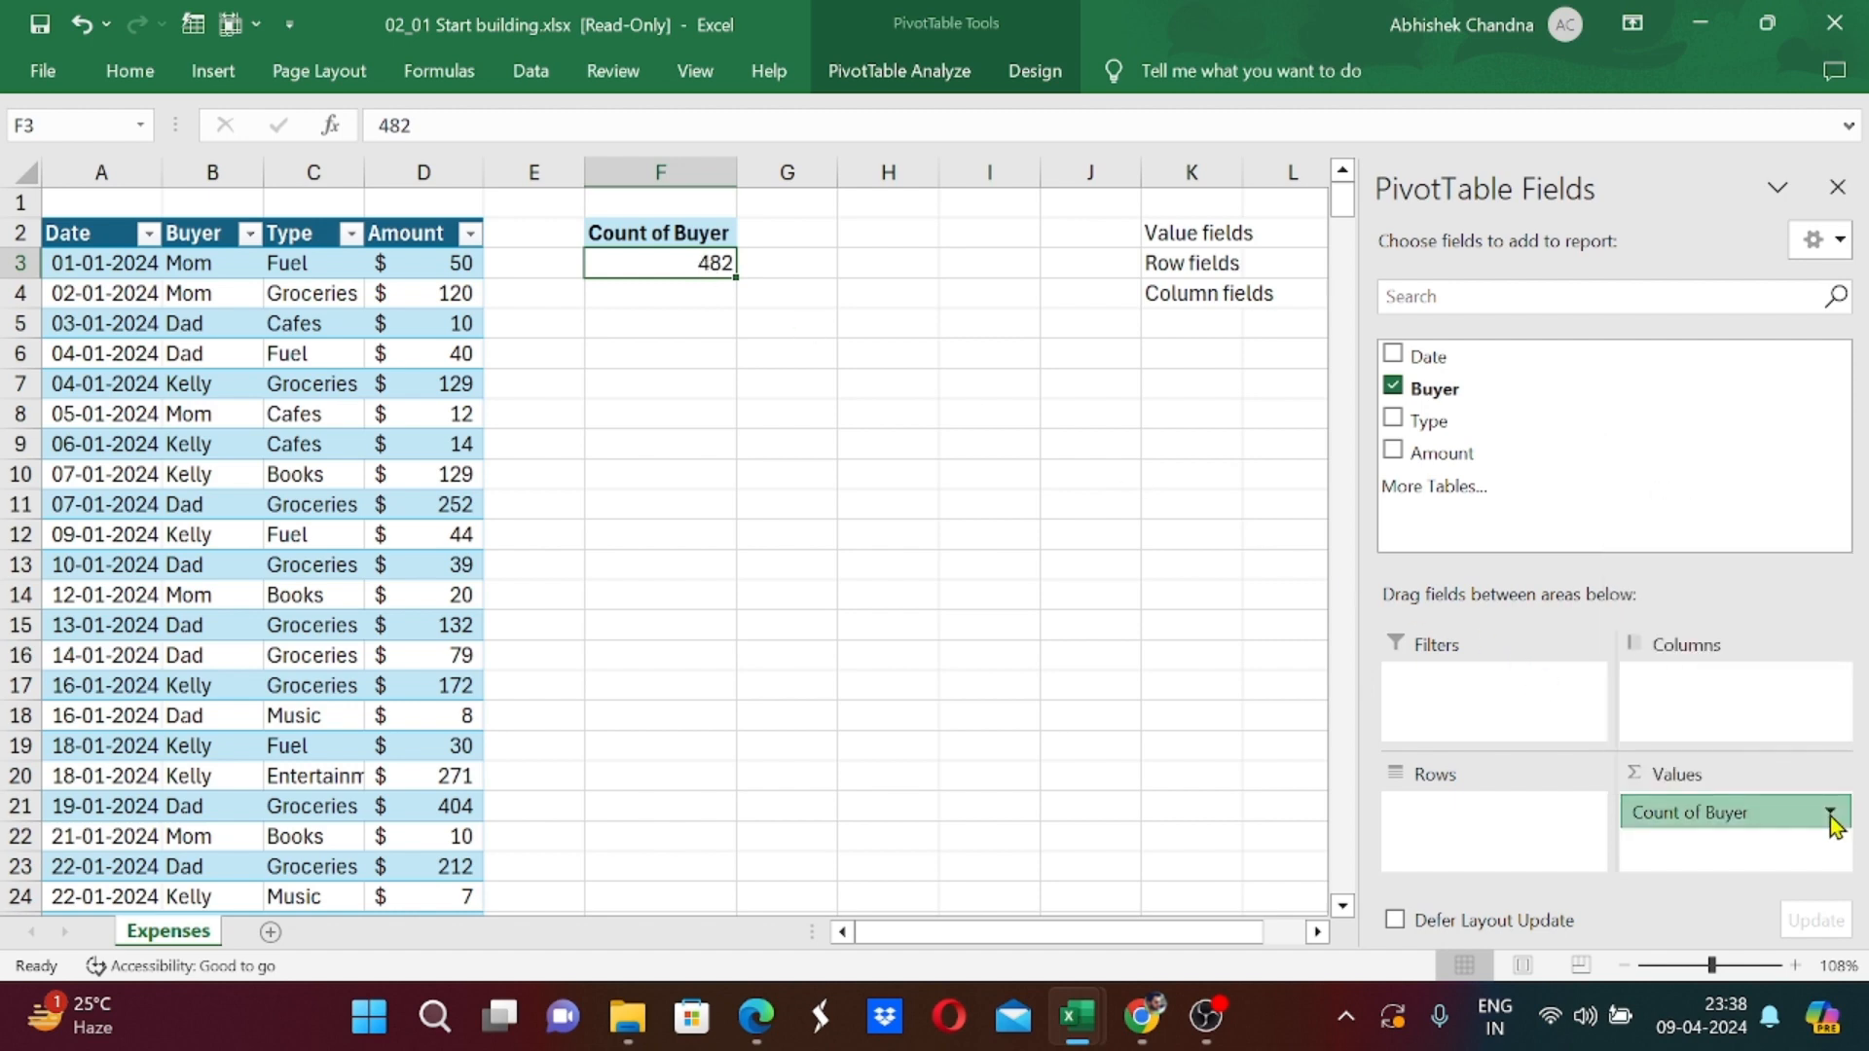
left_click(1393, 387)
left_click(1392, 451)
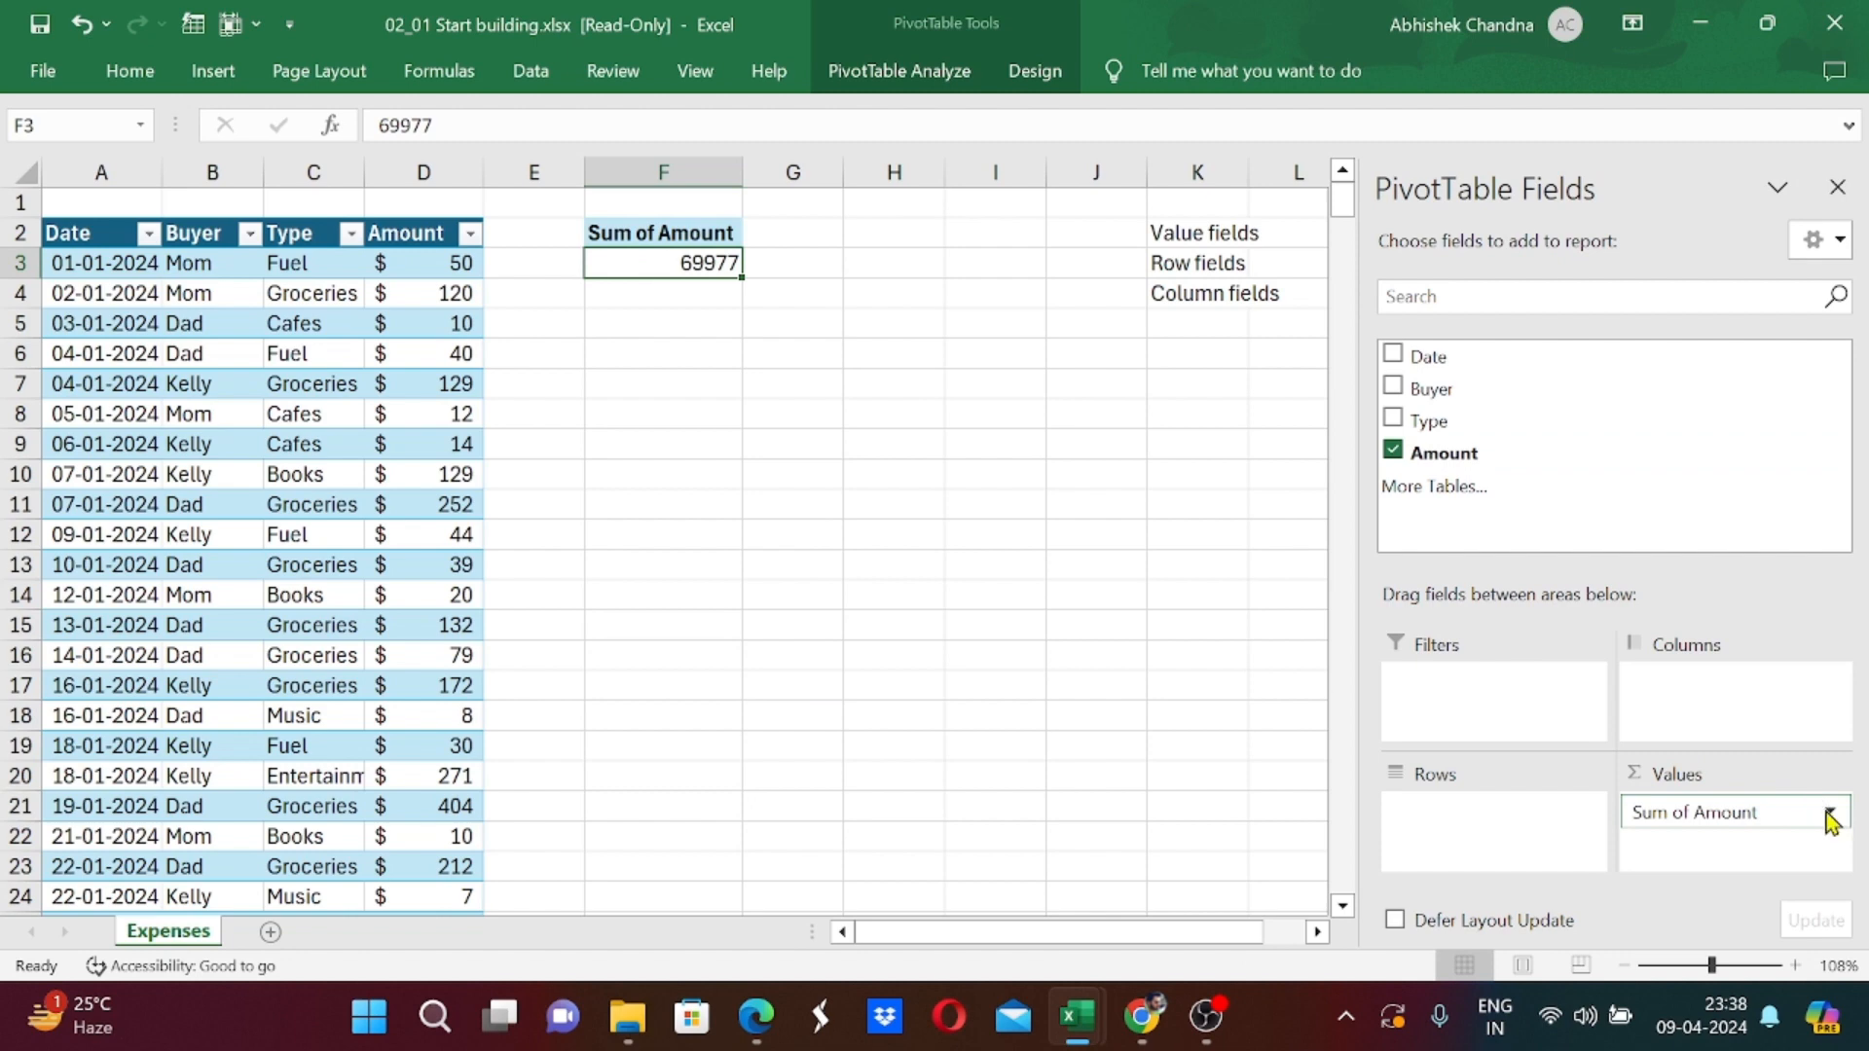
Browse the calculation types for the Amount value field and summarize it by Max.
left_click(1829, 815)
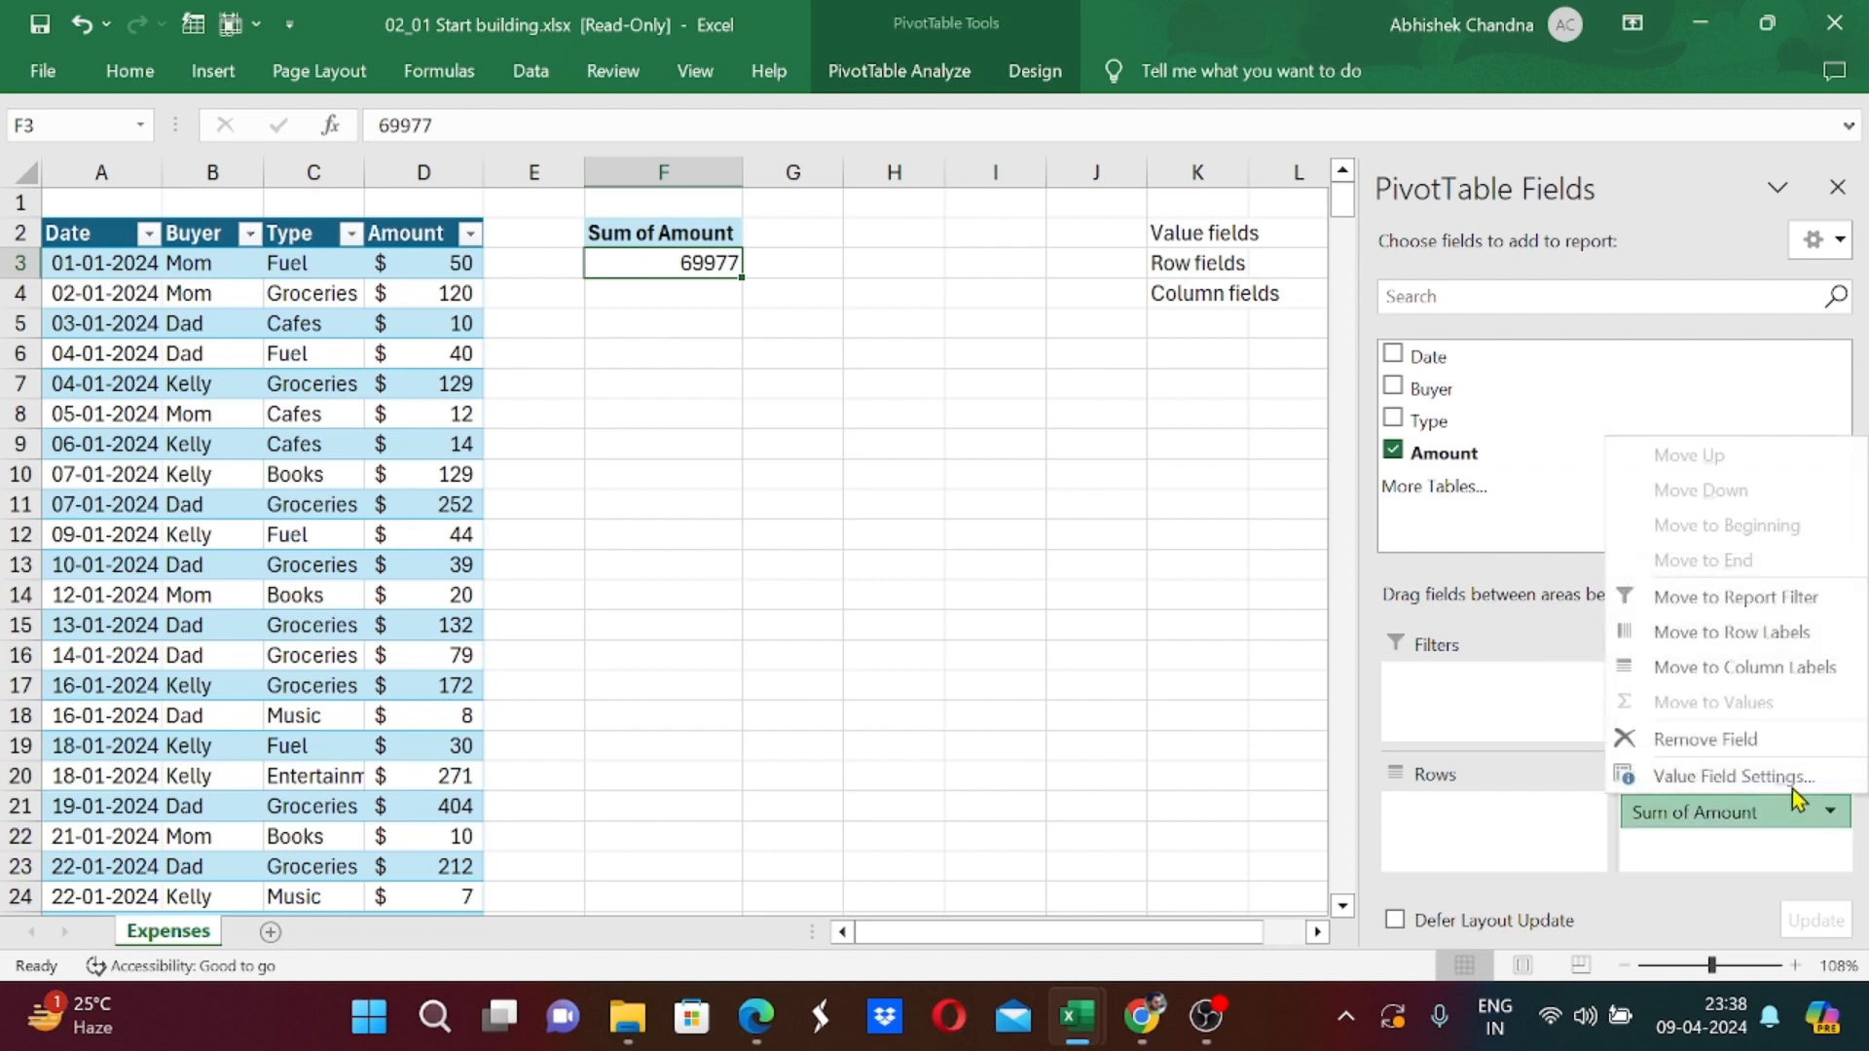
left_click(1742, 776)
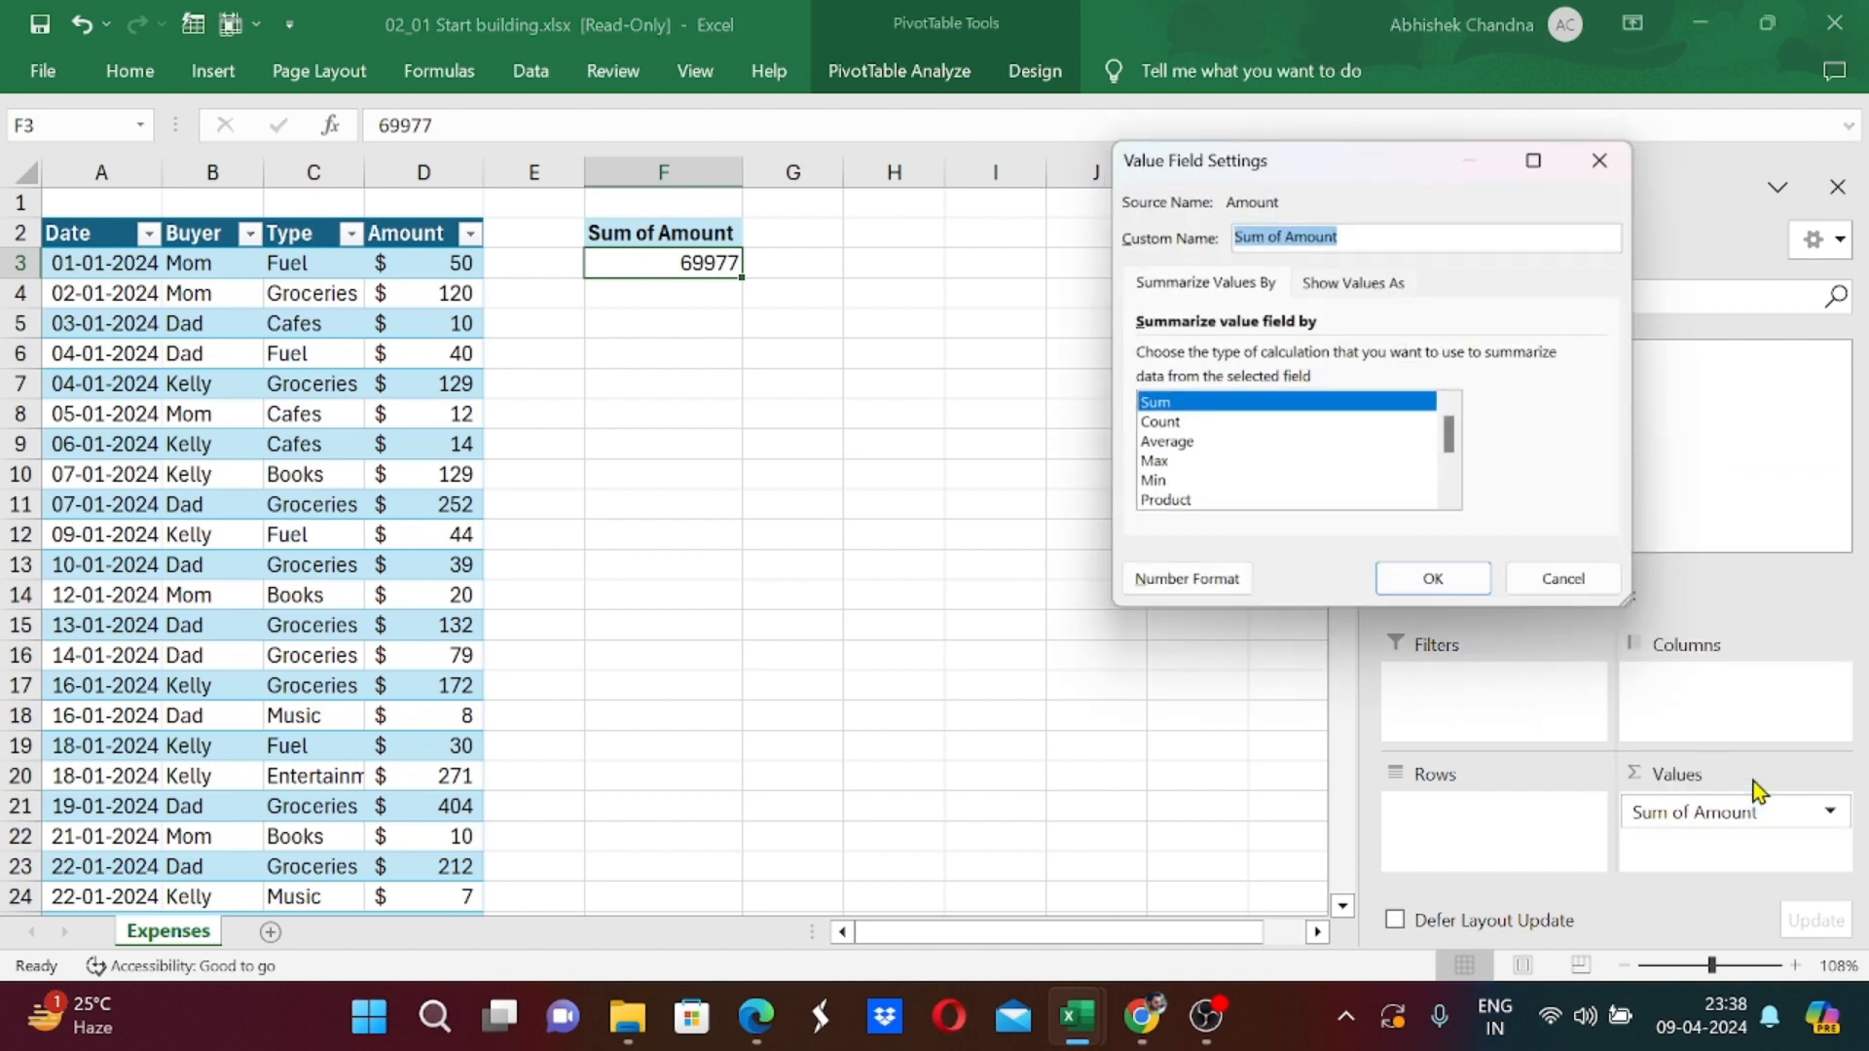
left_click(1189, 432)
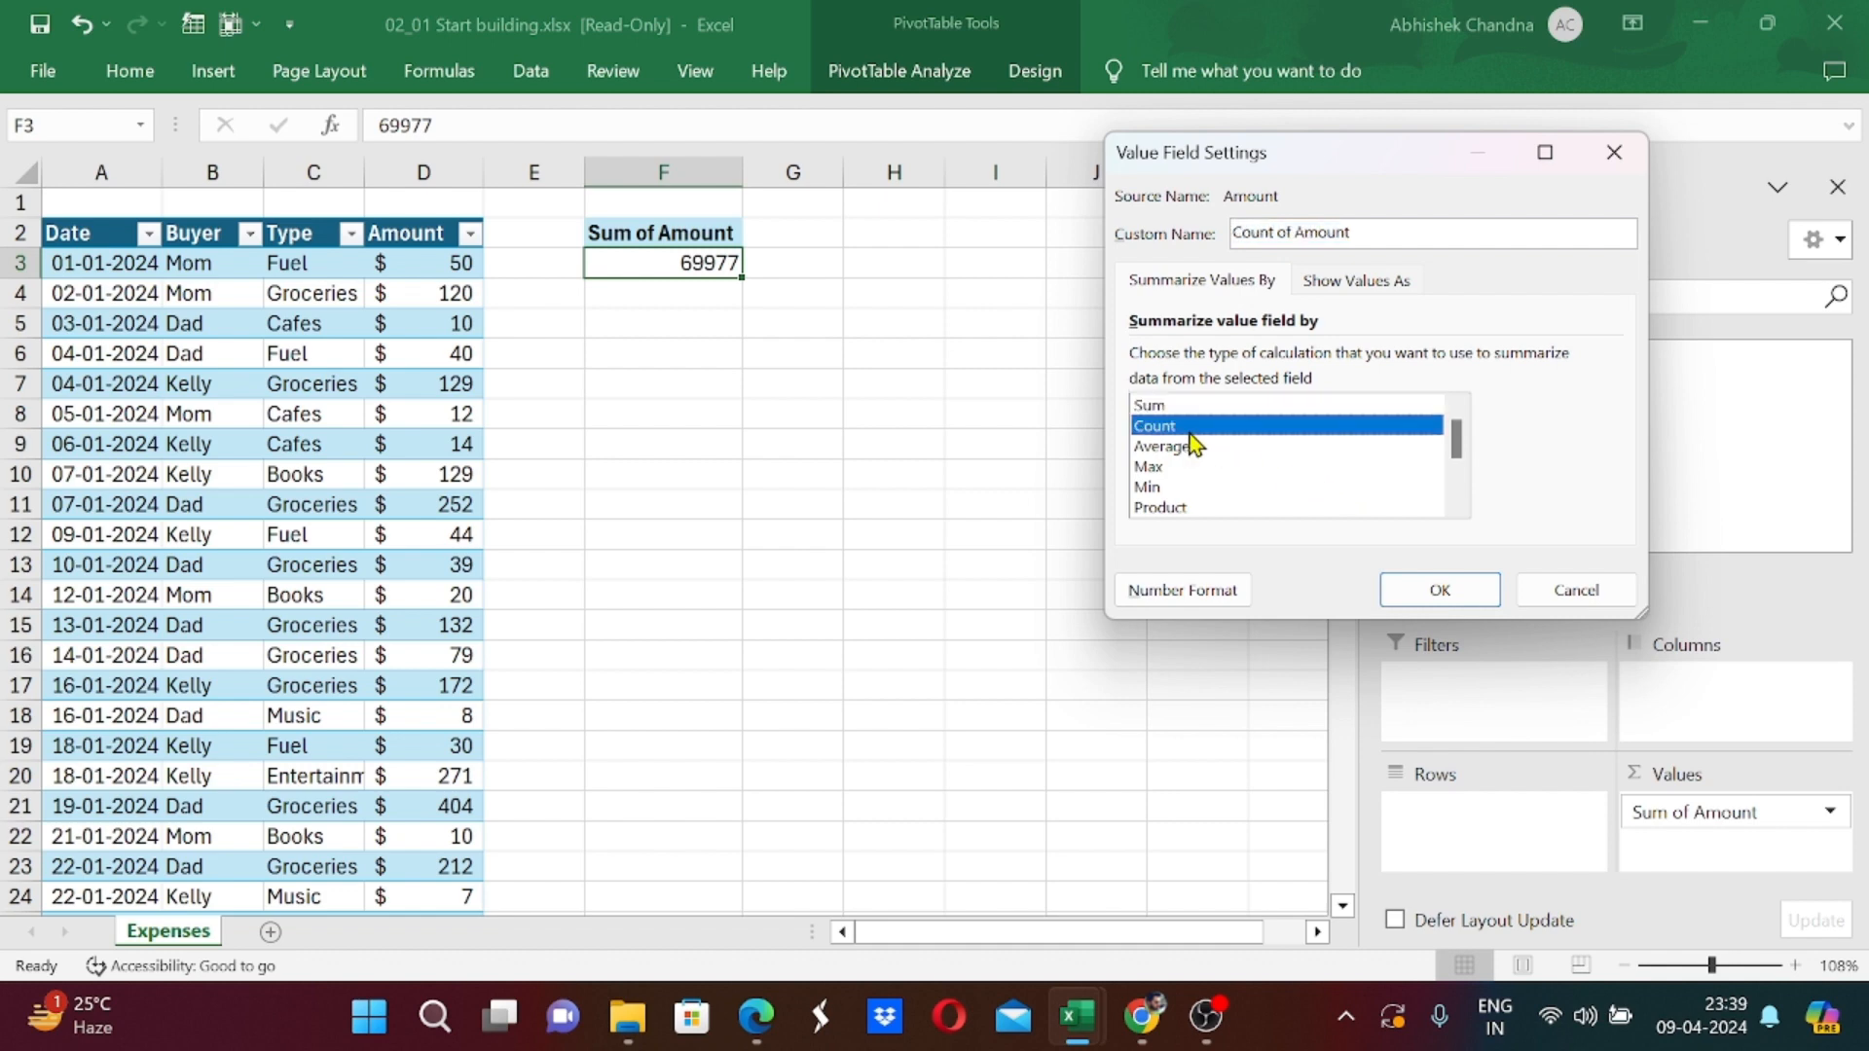
left_click(1193, 447)
left_click(1193, 468)
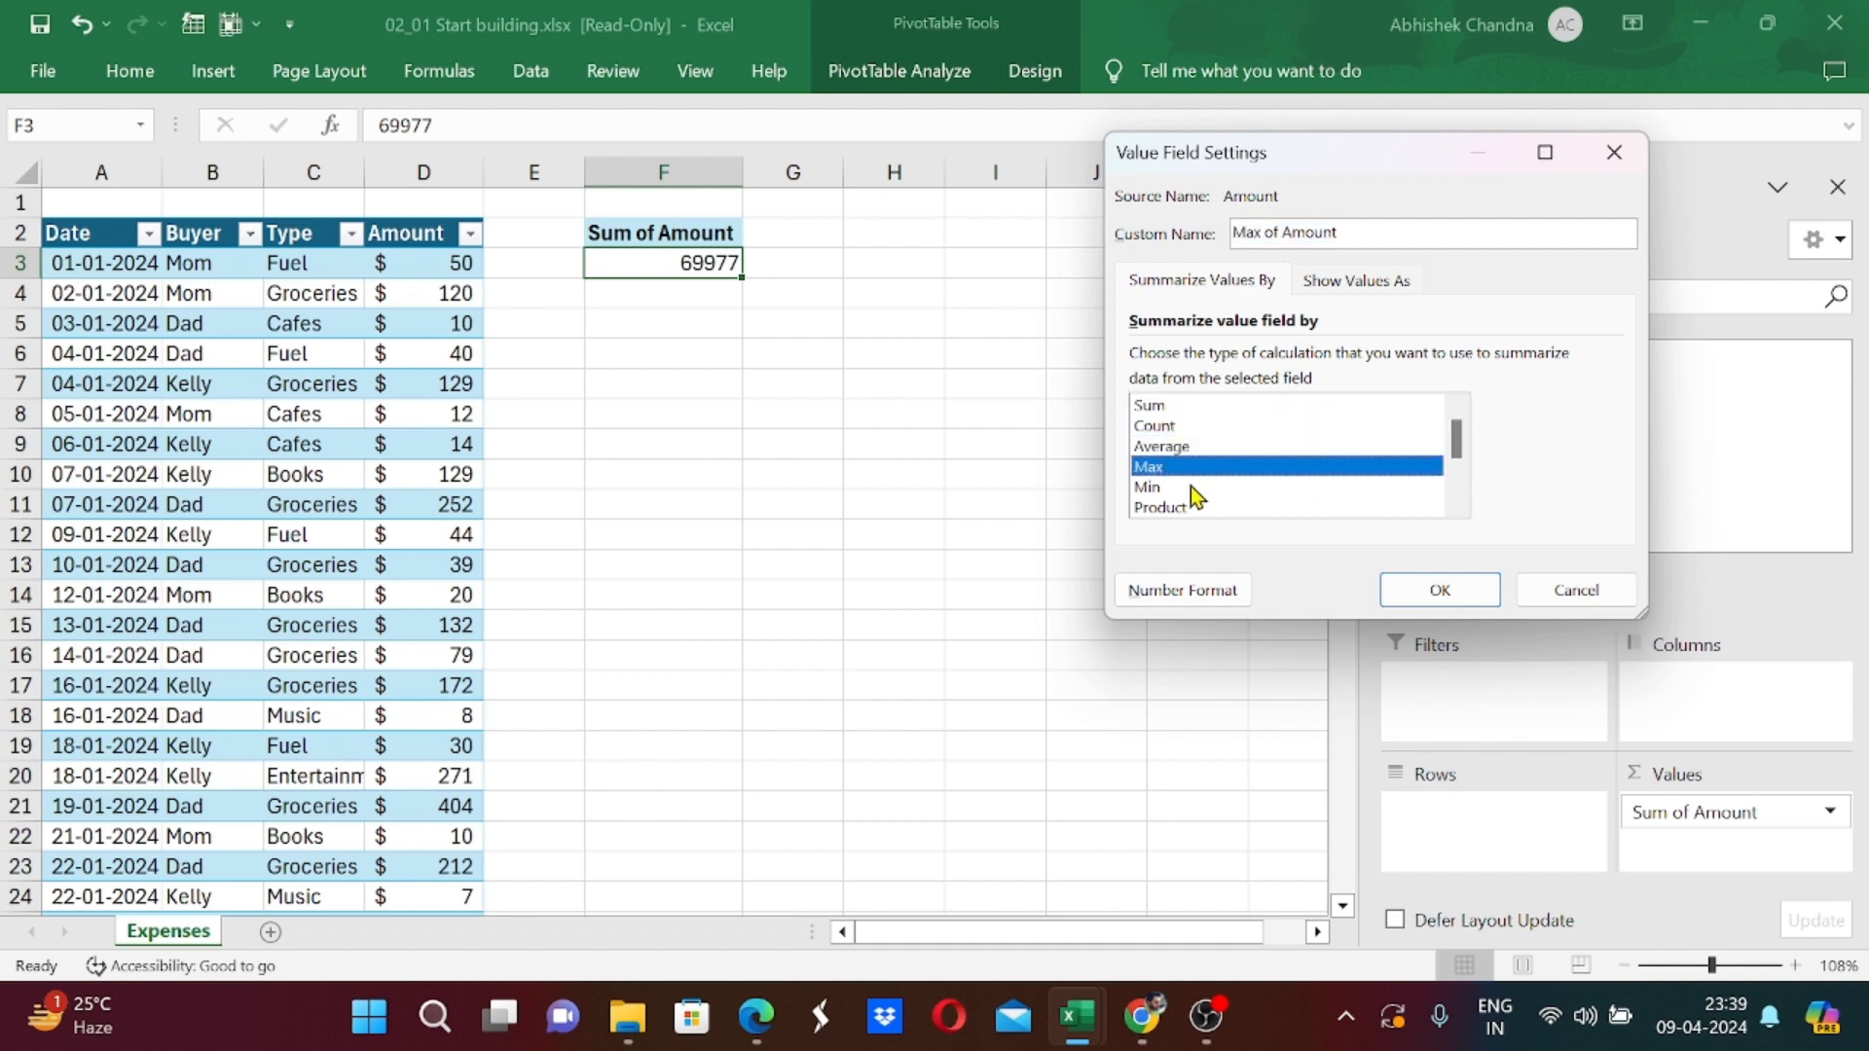
left_click(1193, 486)
left_click(1199, 507)
scroll(1201, 511, "down", 1)
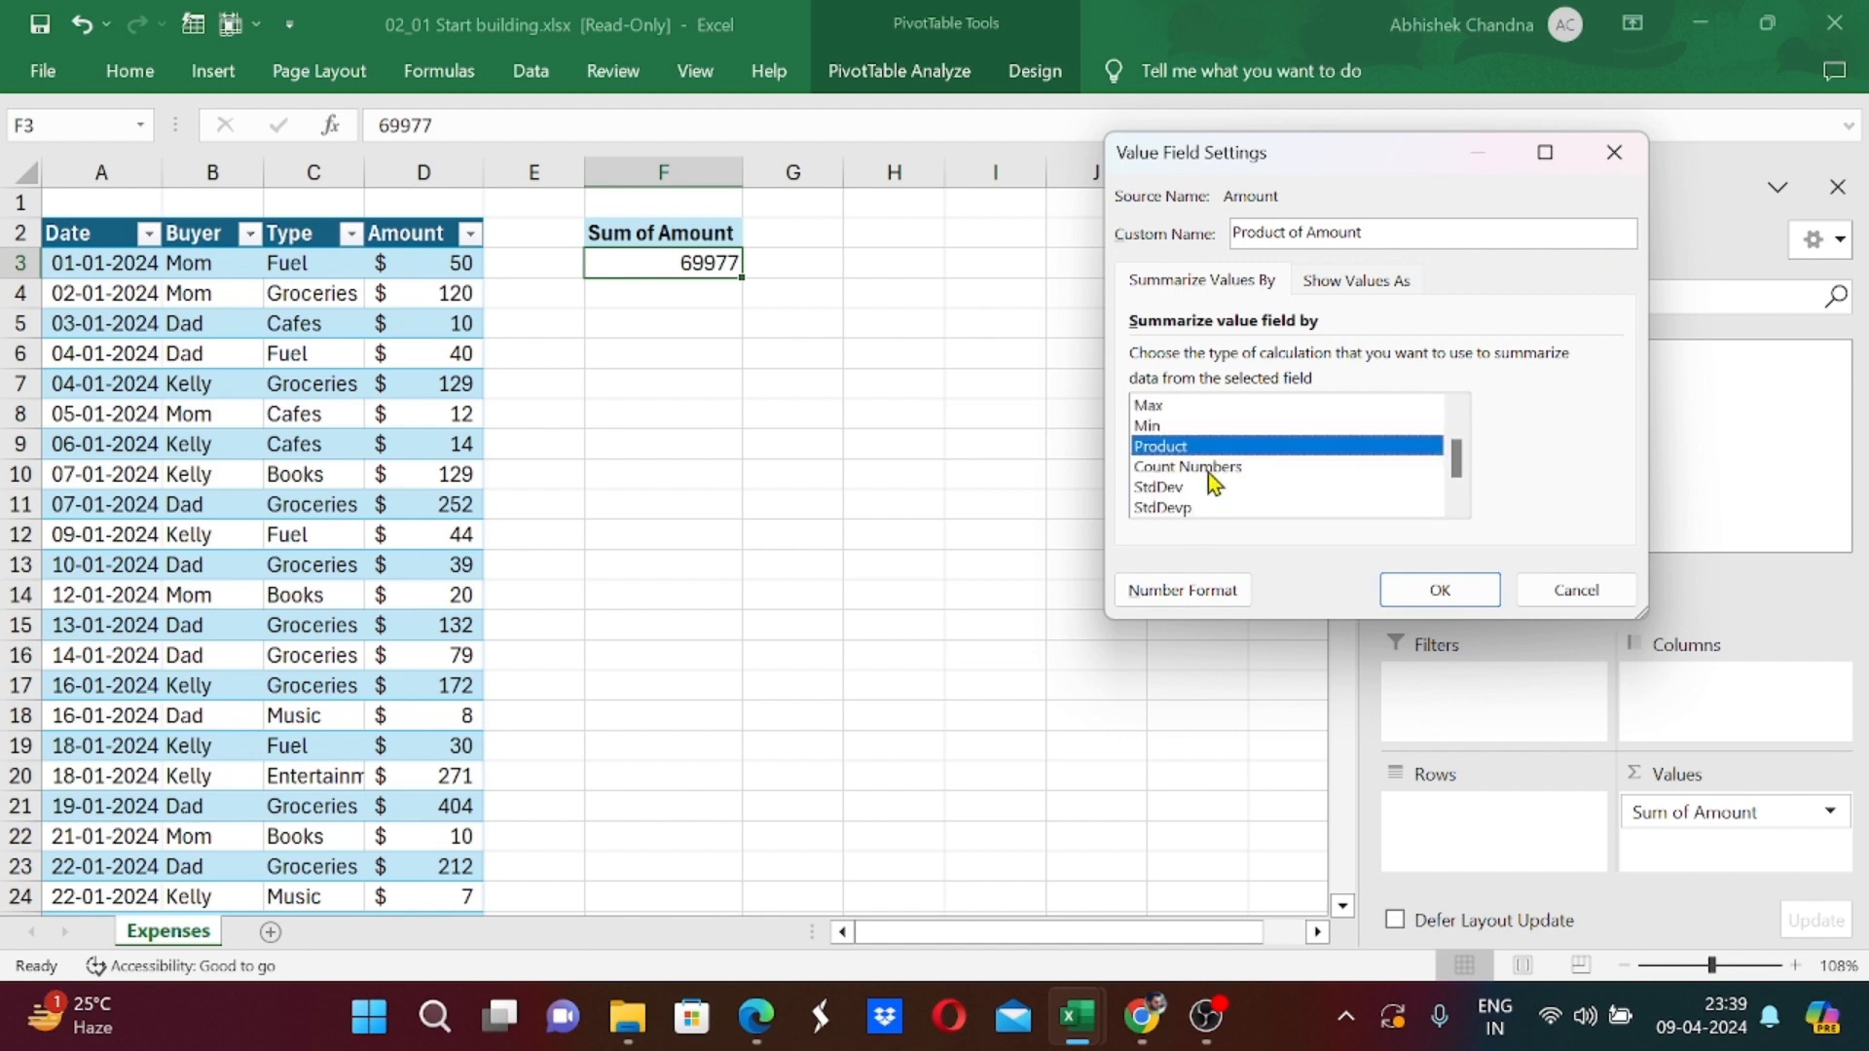
left_click(1212, 468)
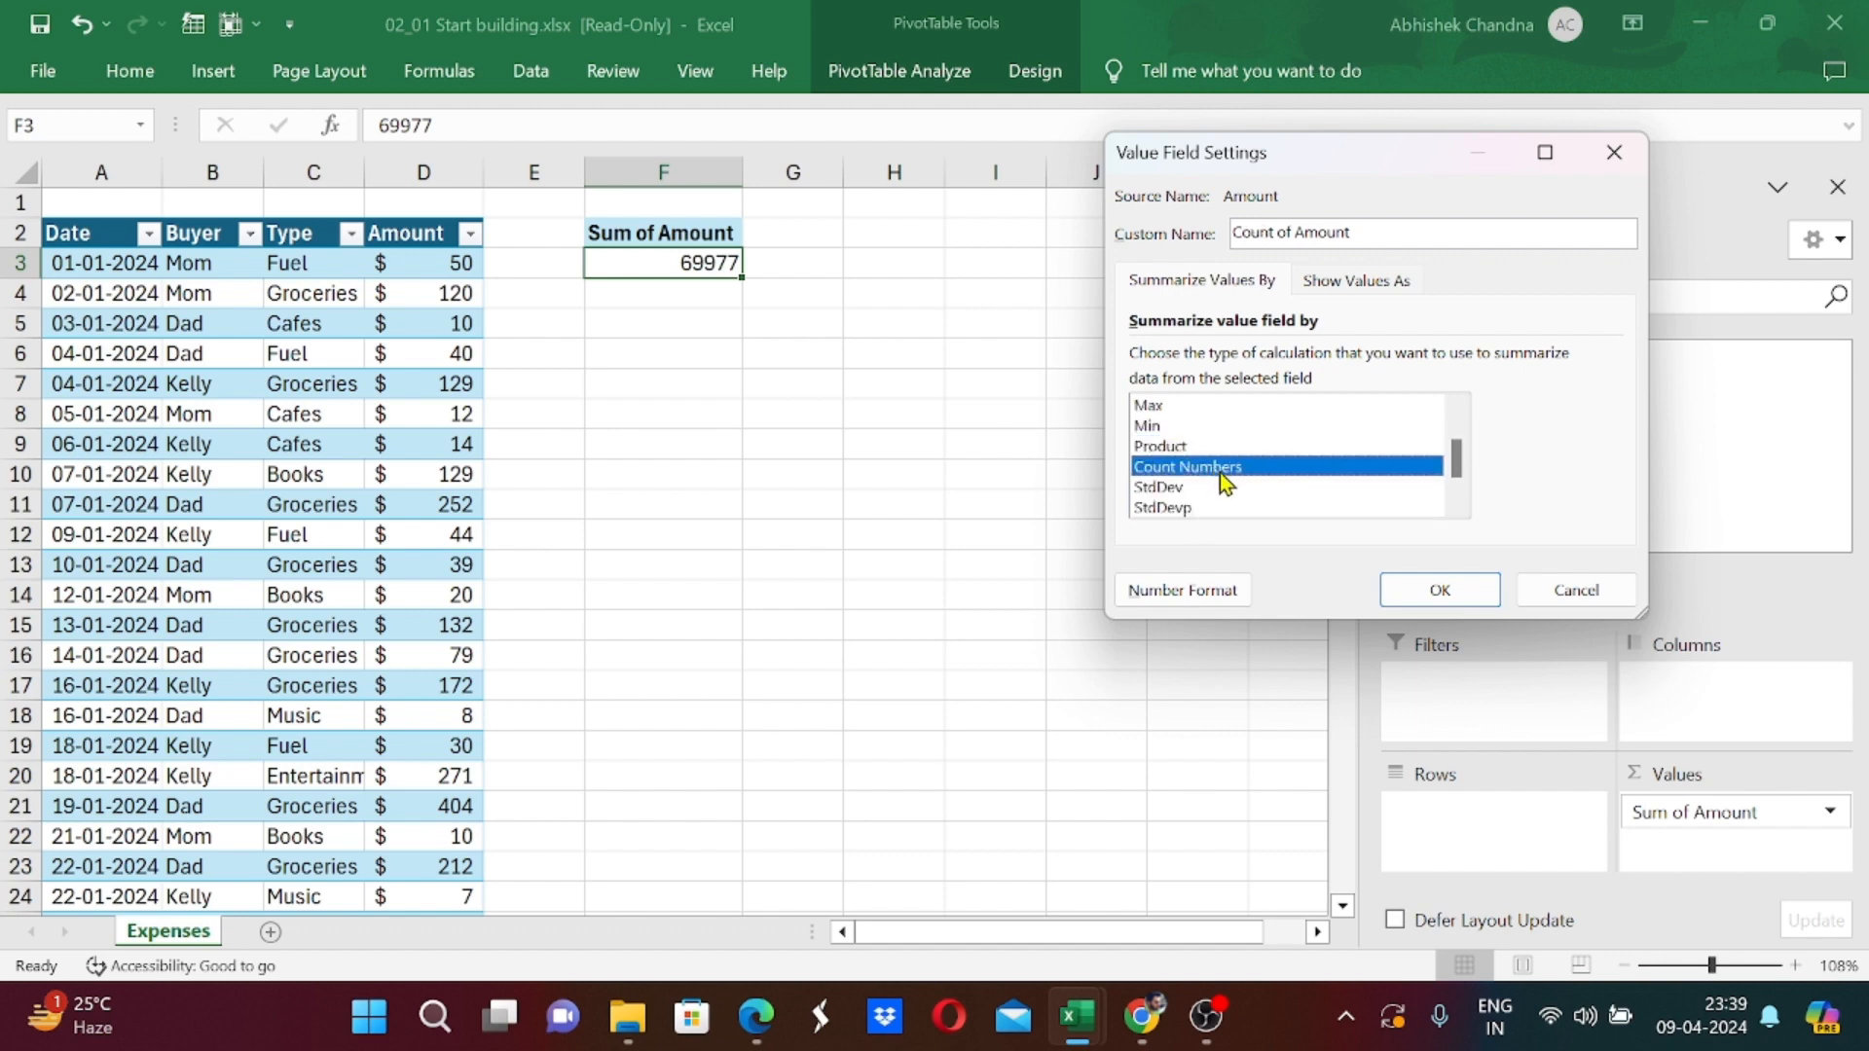
scroll(1230, 475, "up", 1)
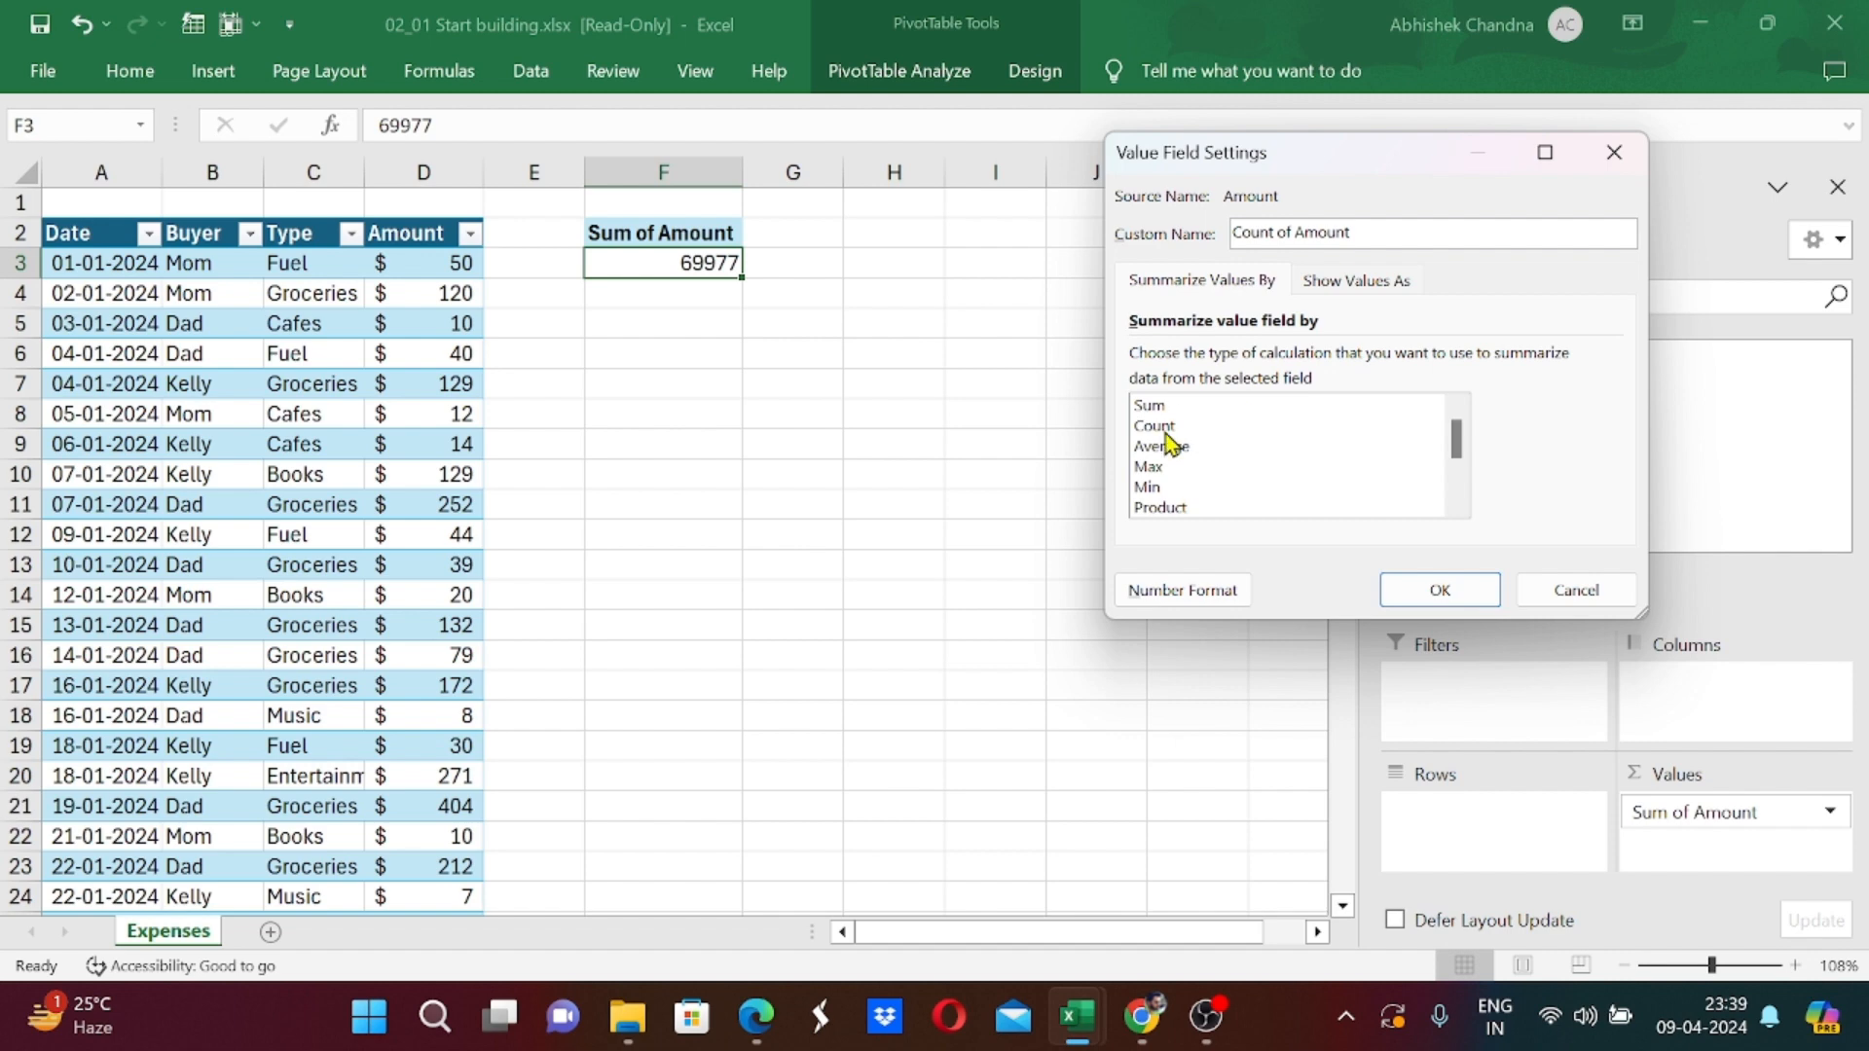
left_click(1160, 468)
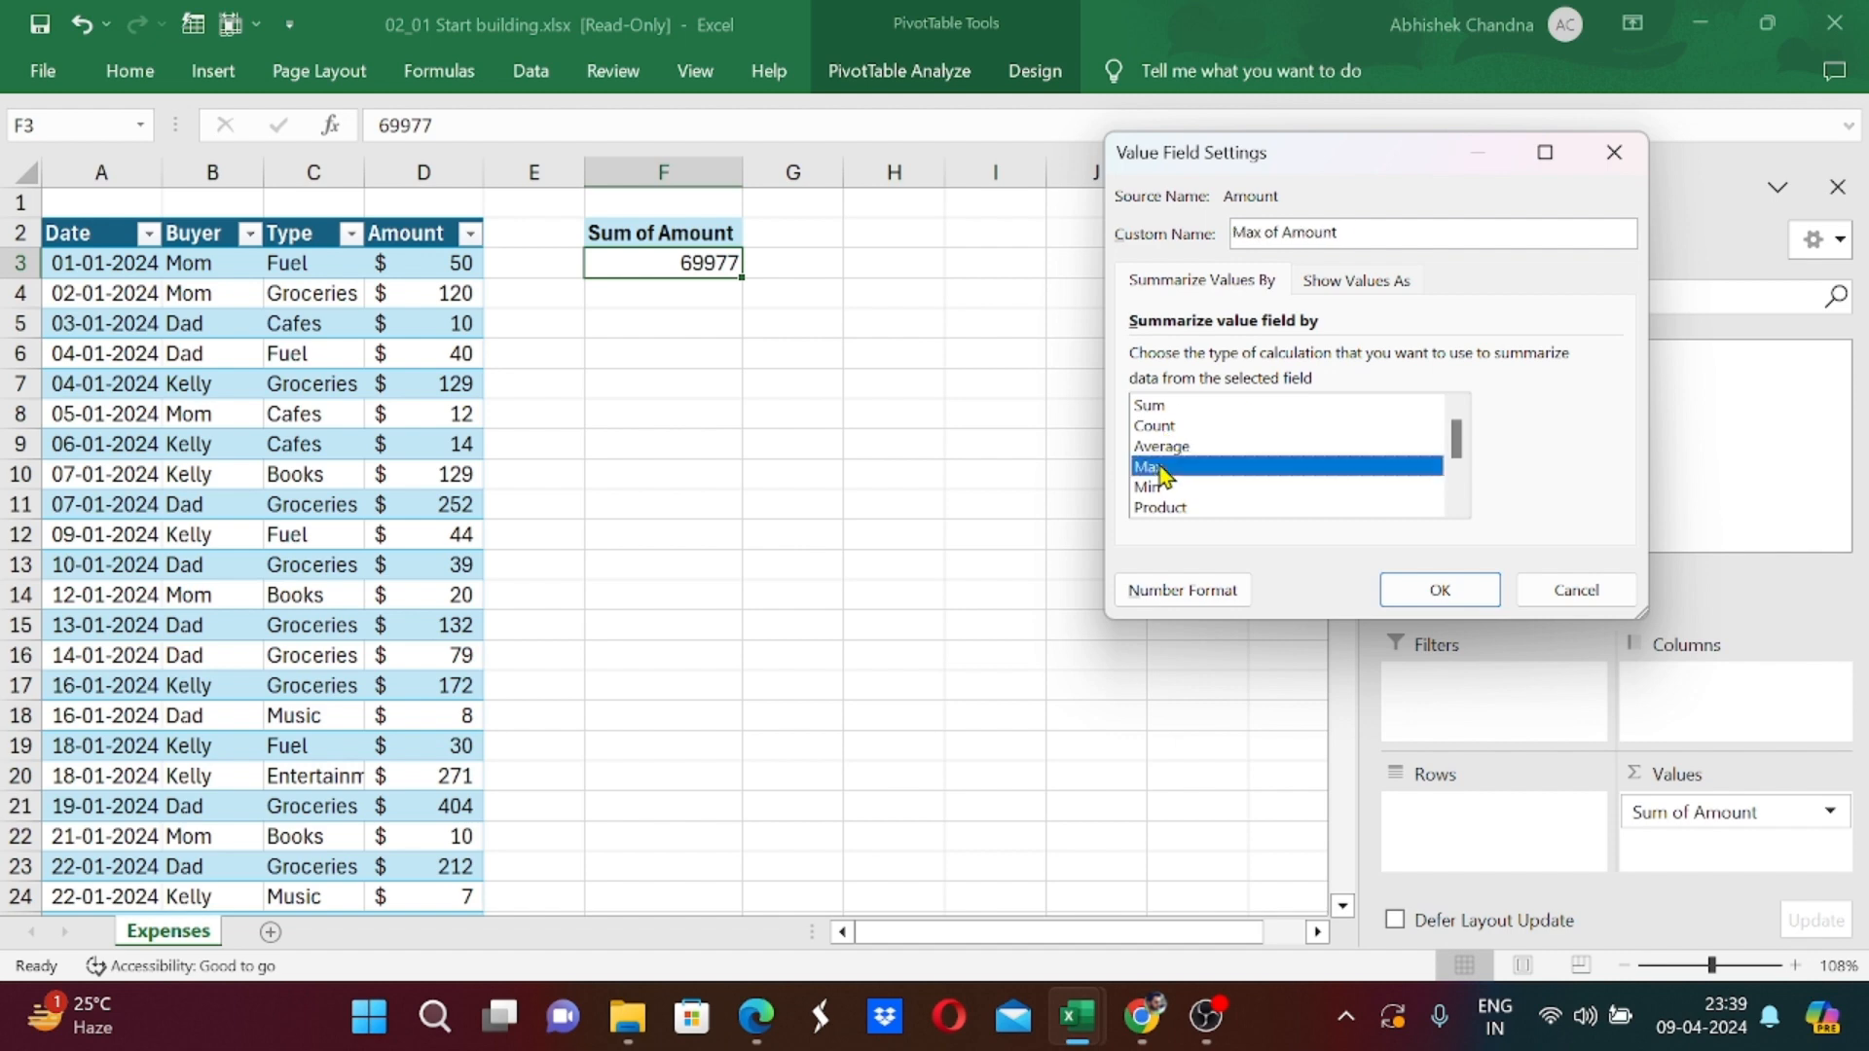
left_click(1441, 589)
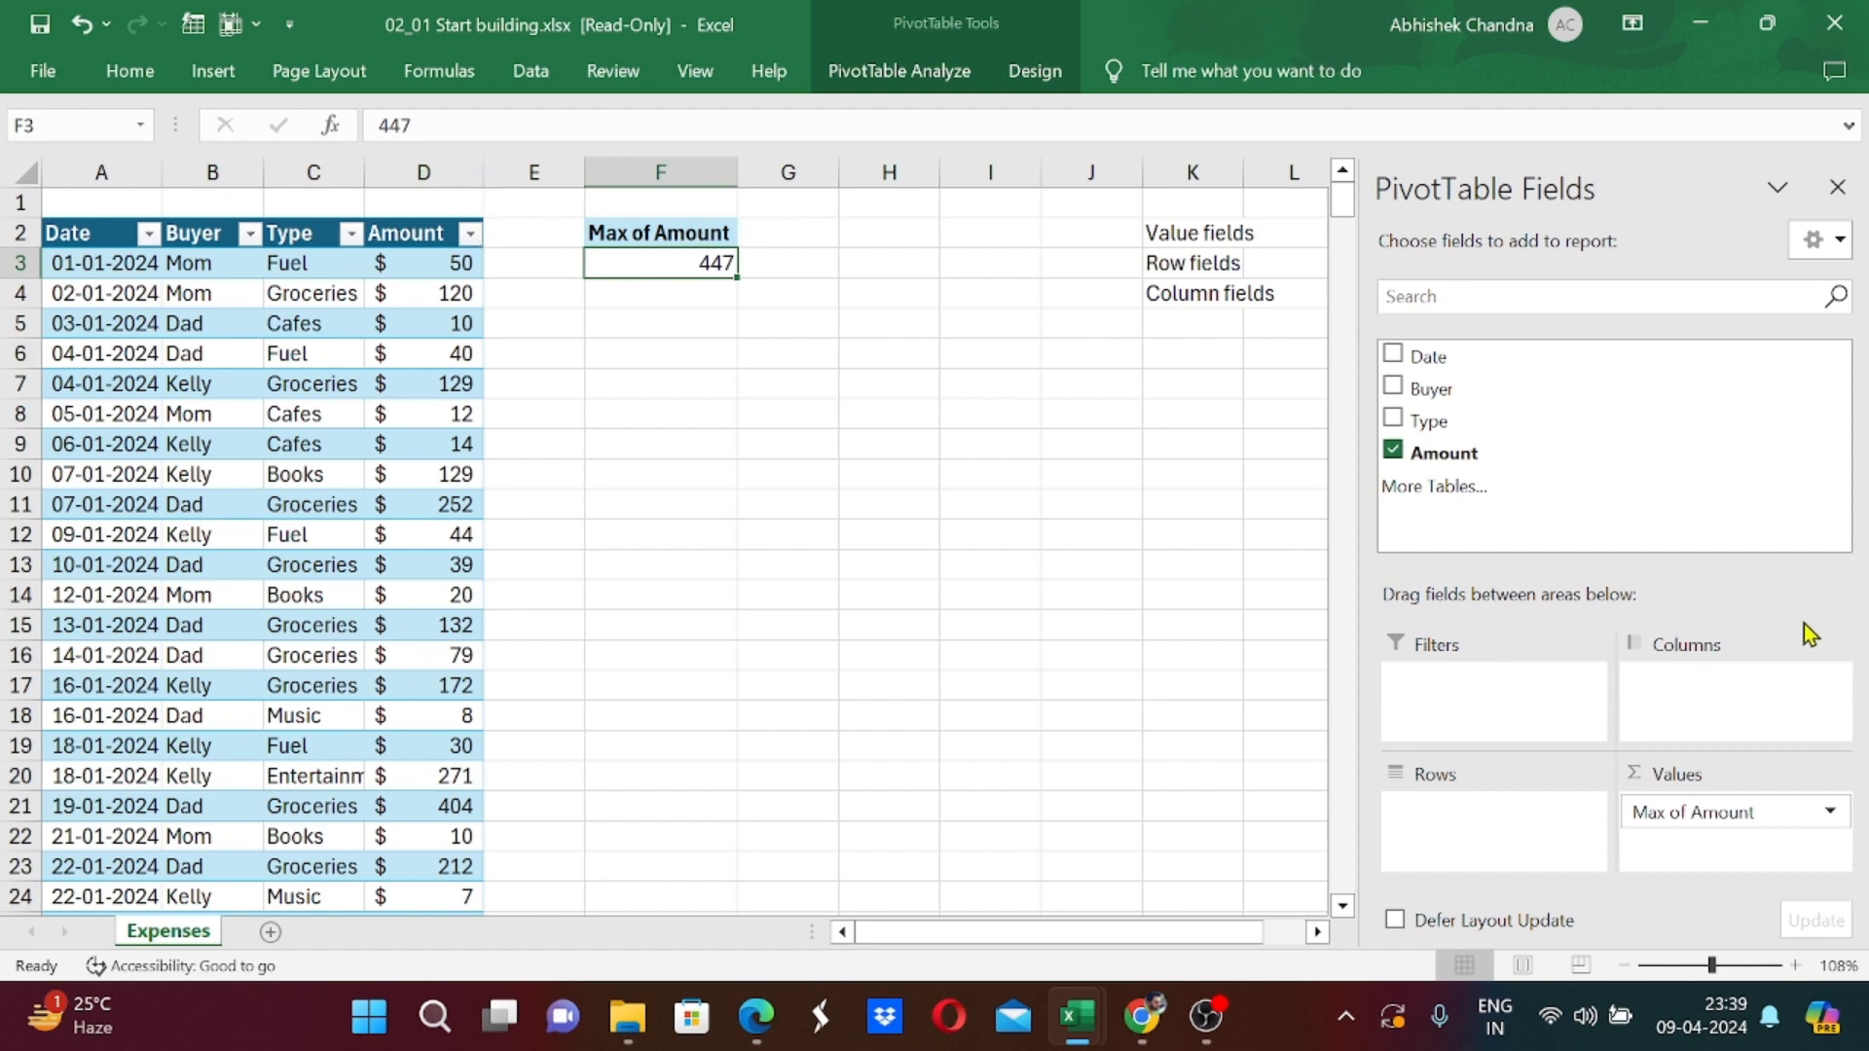
Set the Amount value field to be summarized by Sum again.
left_click(1829, 811)
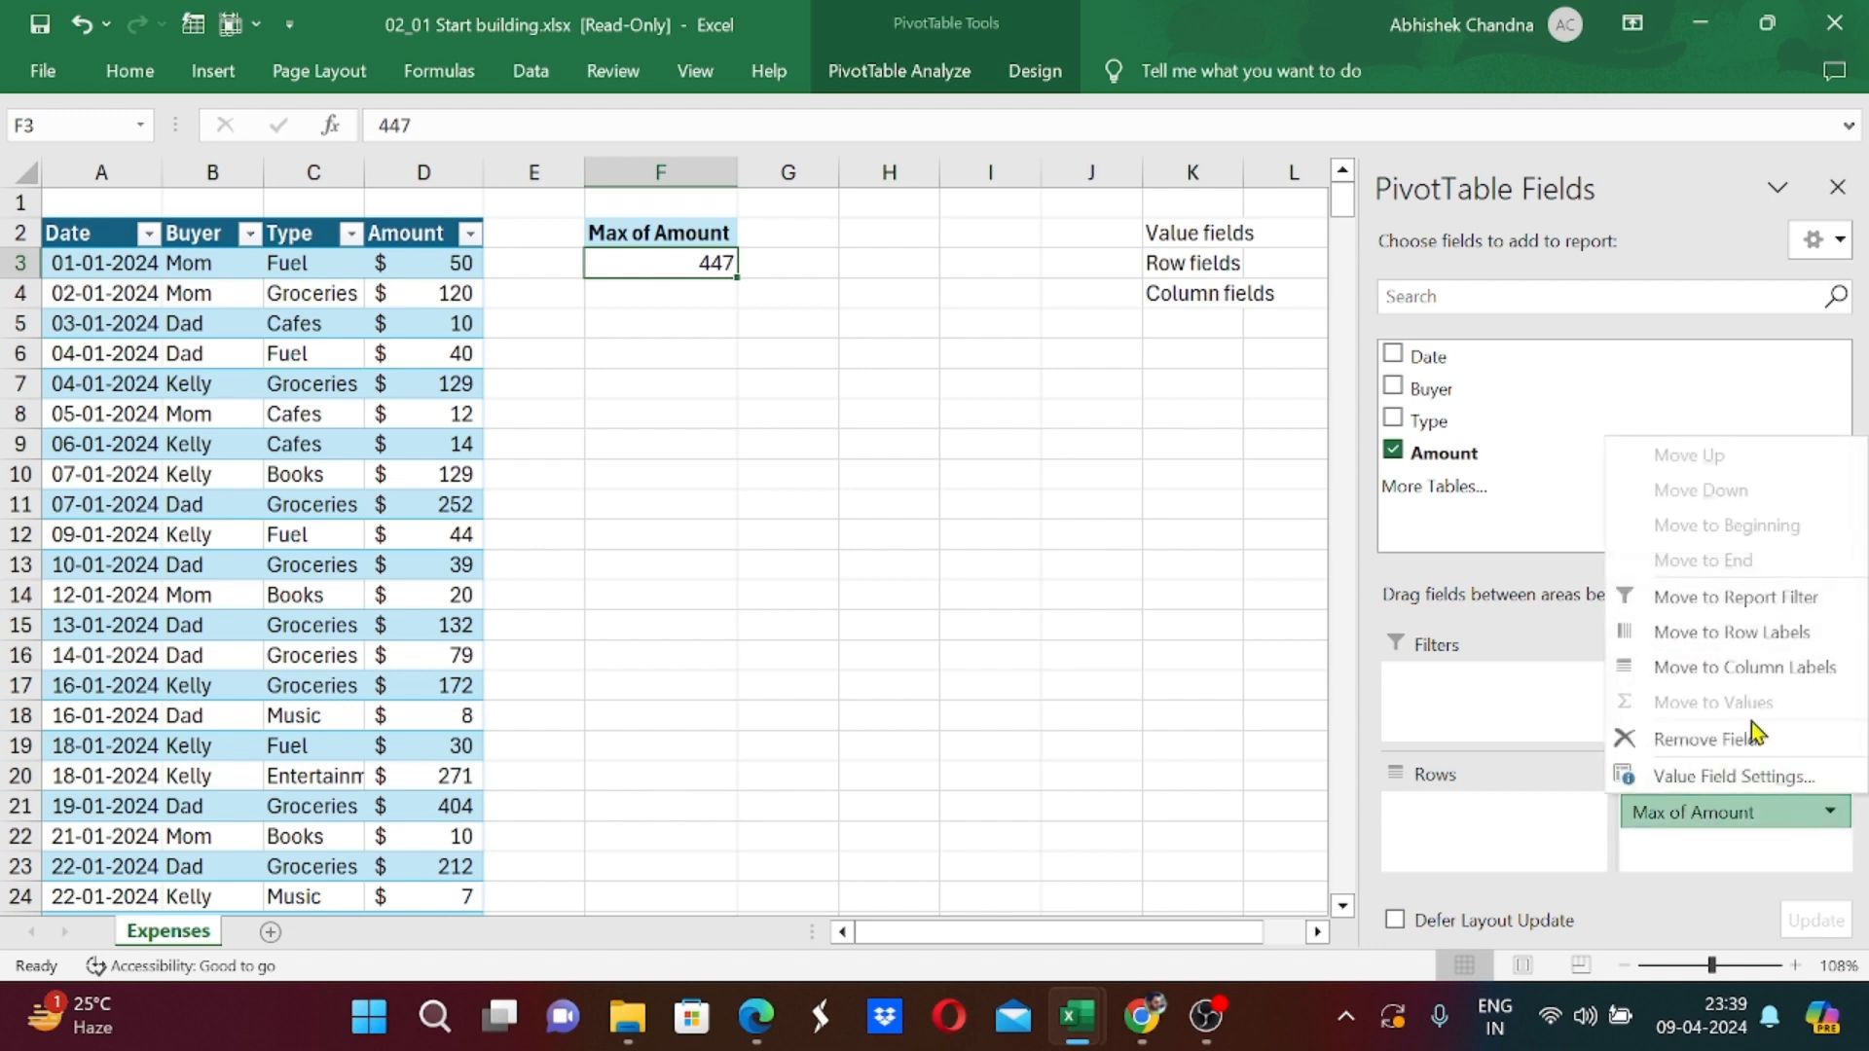
left_click(1723, 776)
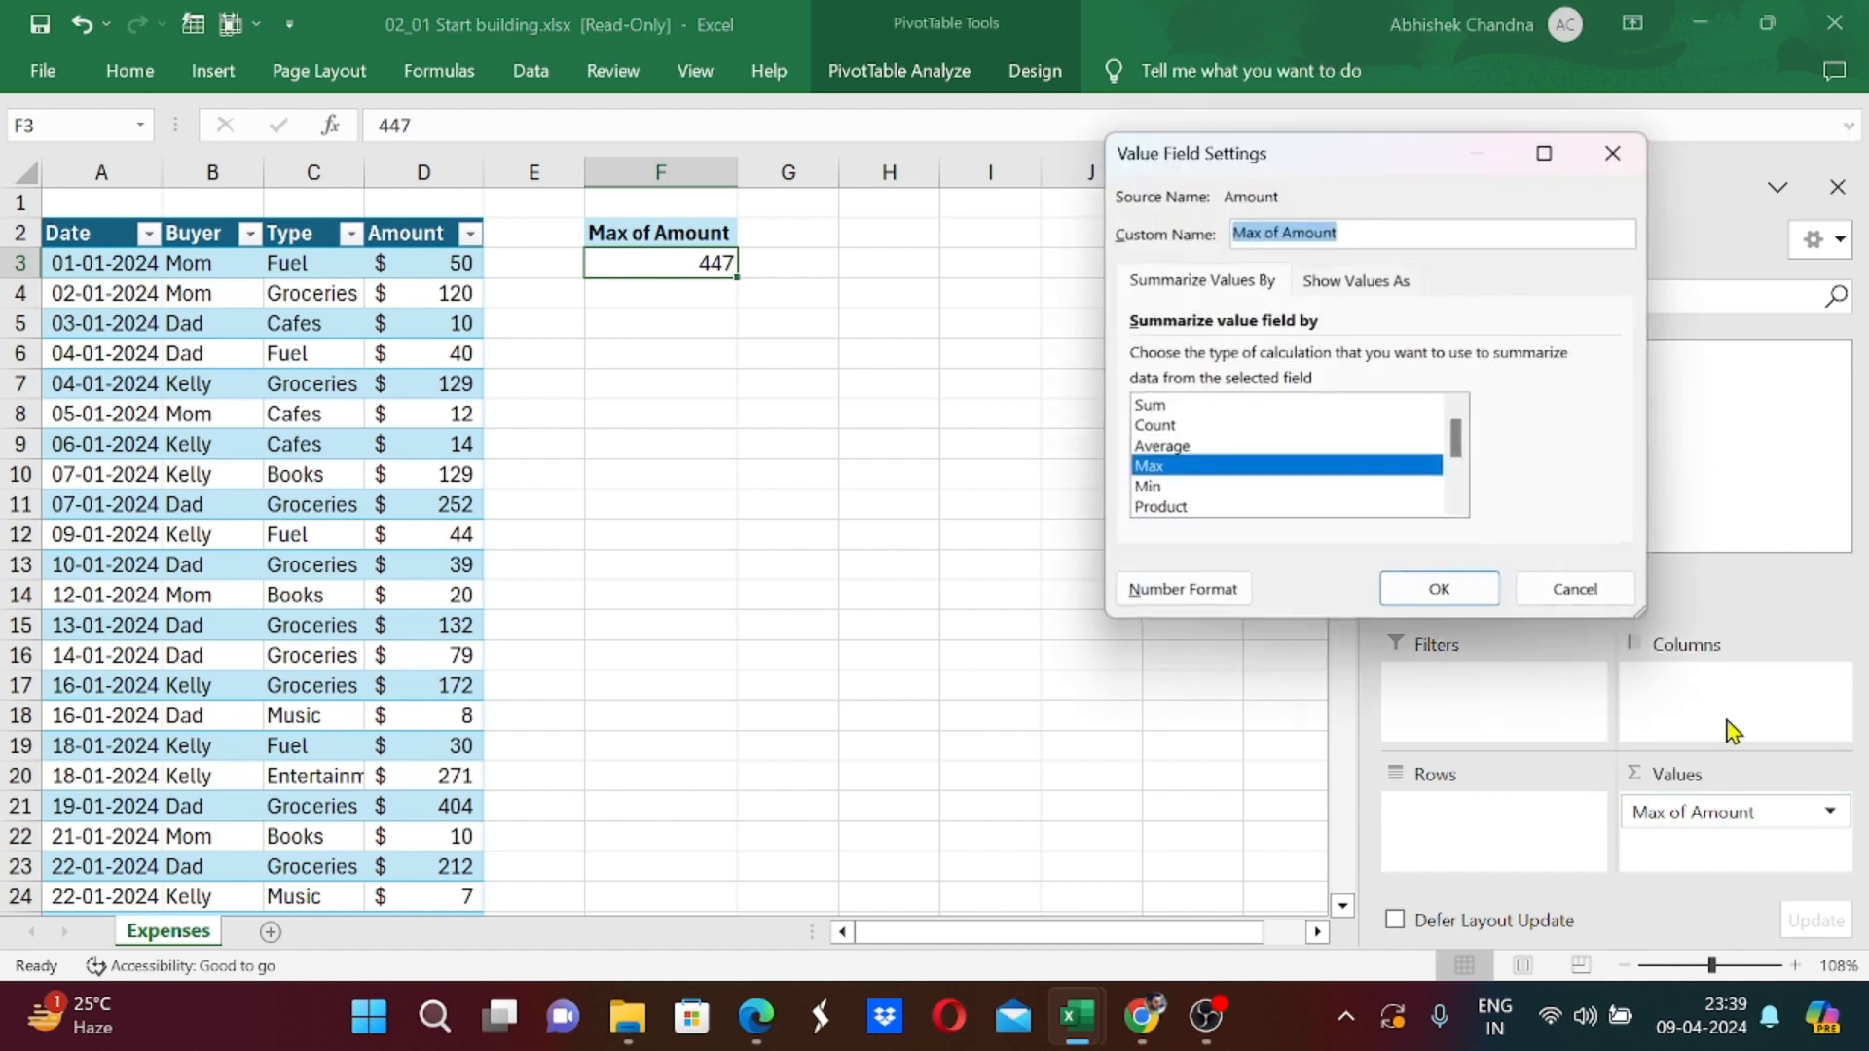
left_click(1283, 409)
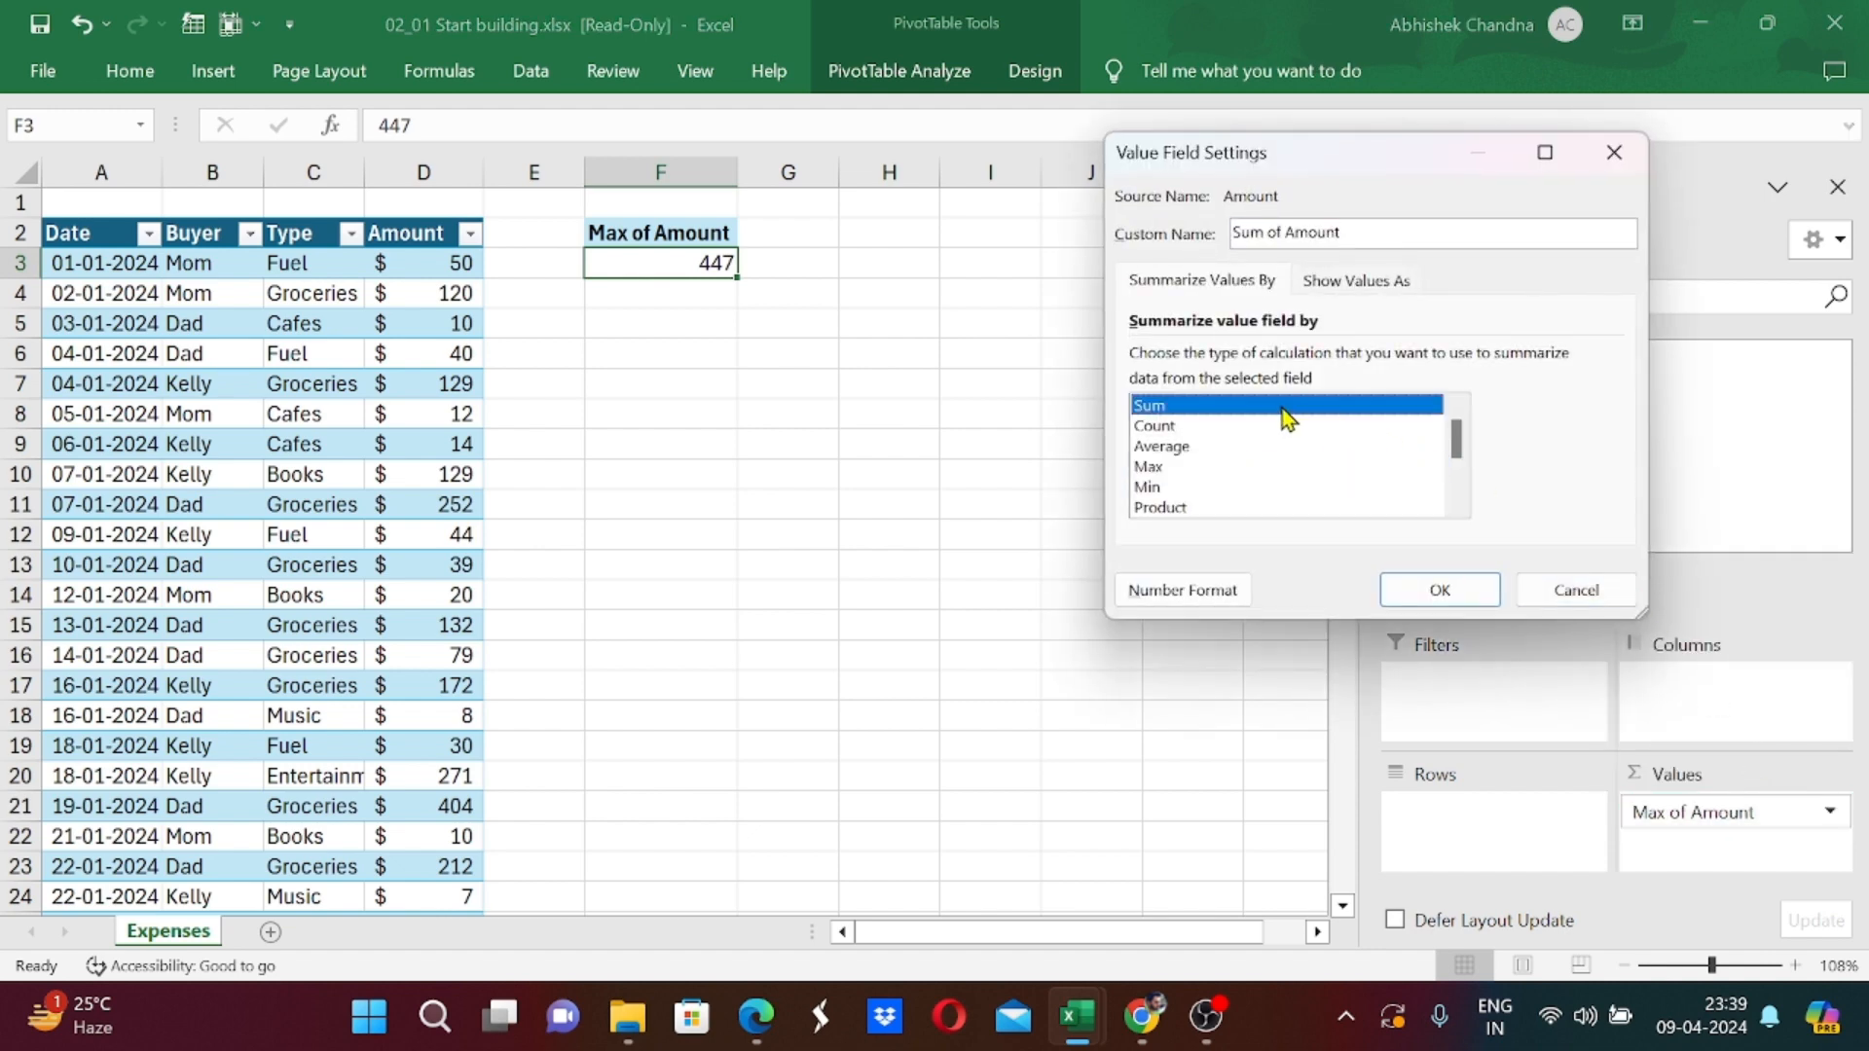
left_click(1440, 590)
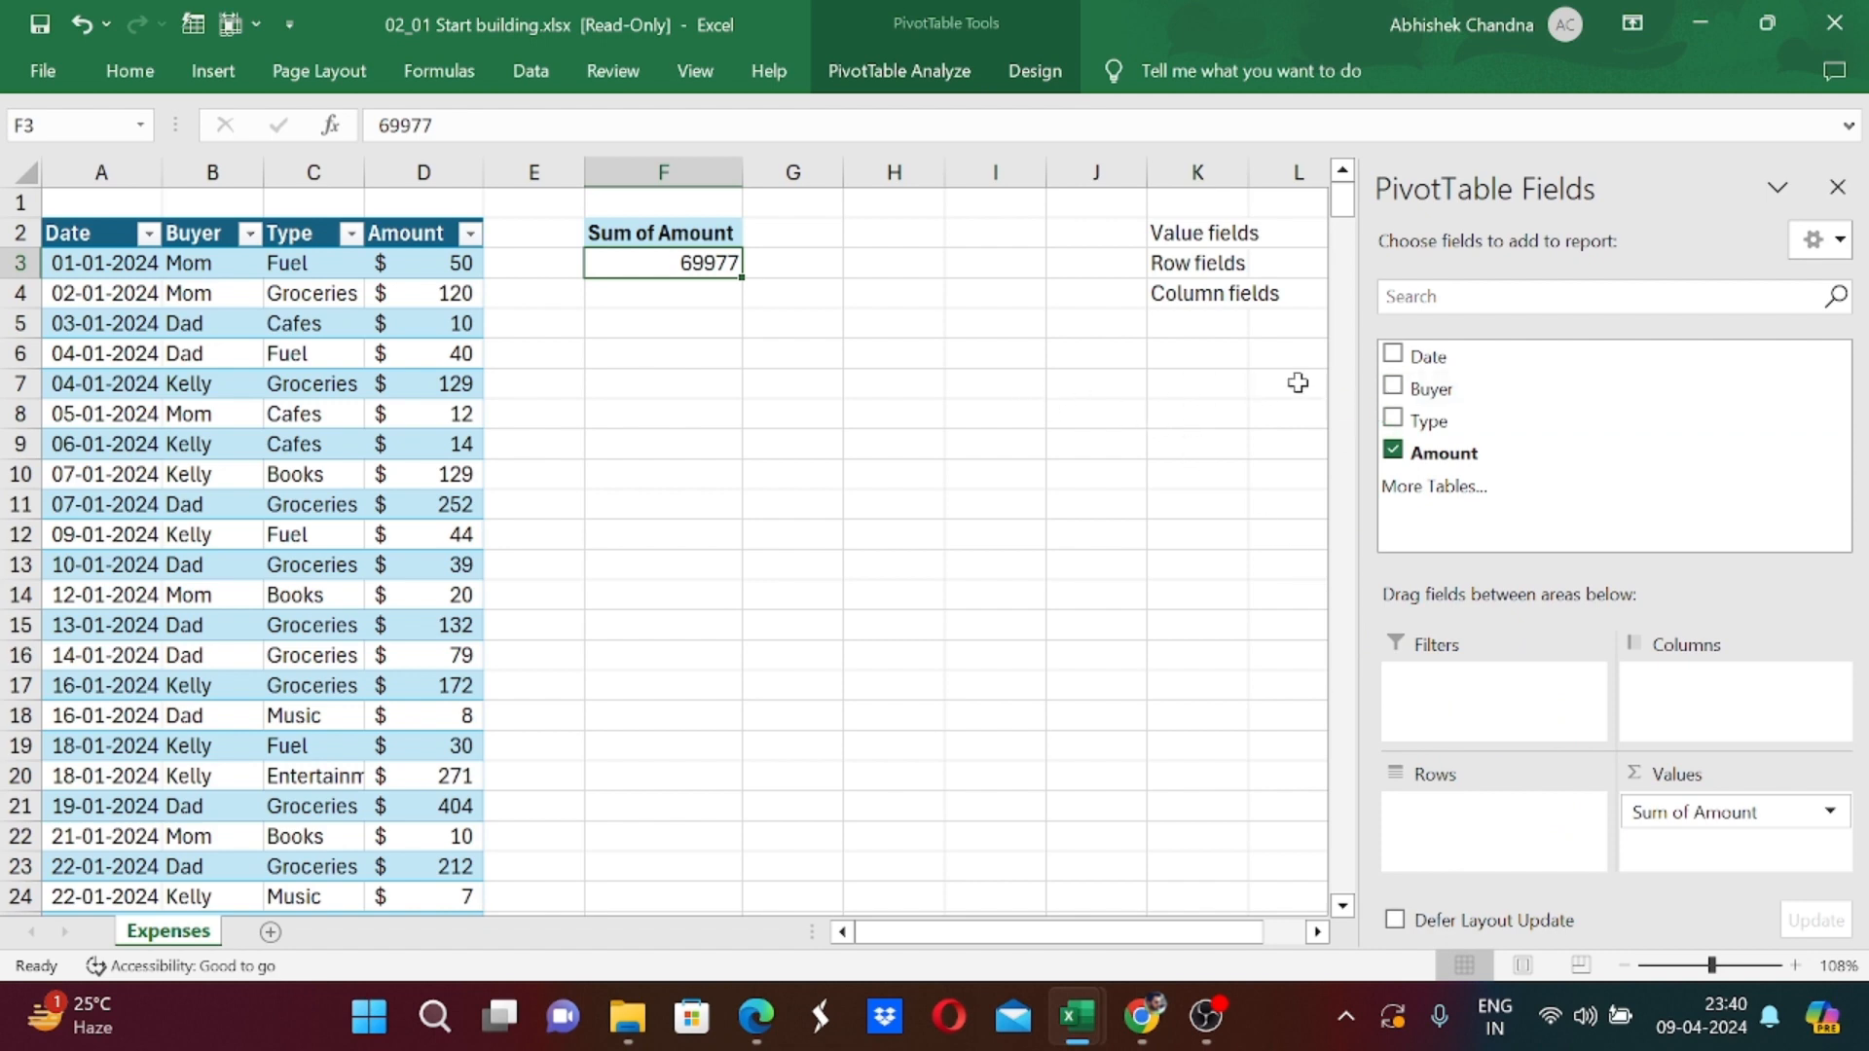
Add Buyer as the row field and inspect the summed amount for each buyer.
mouse_move(716, 263)
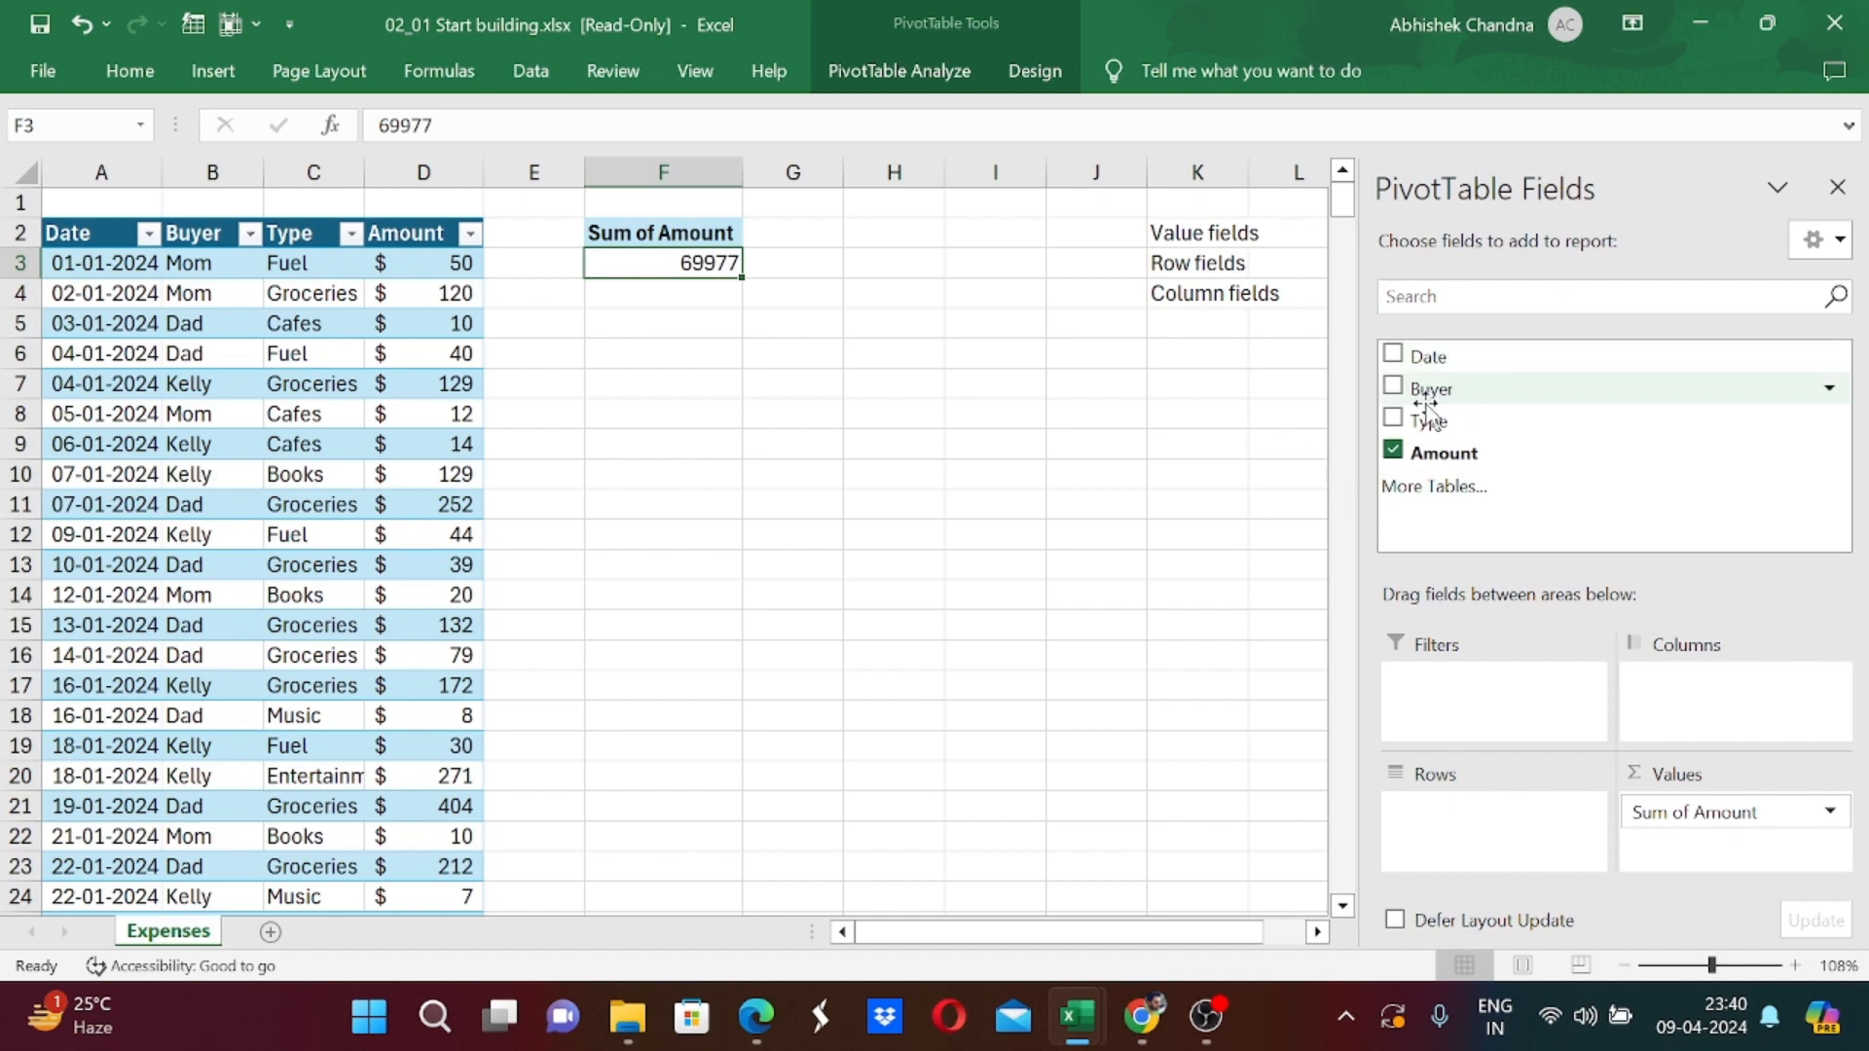
left_click_drag(1429, 394, 1485, 839)
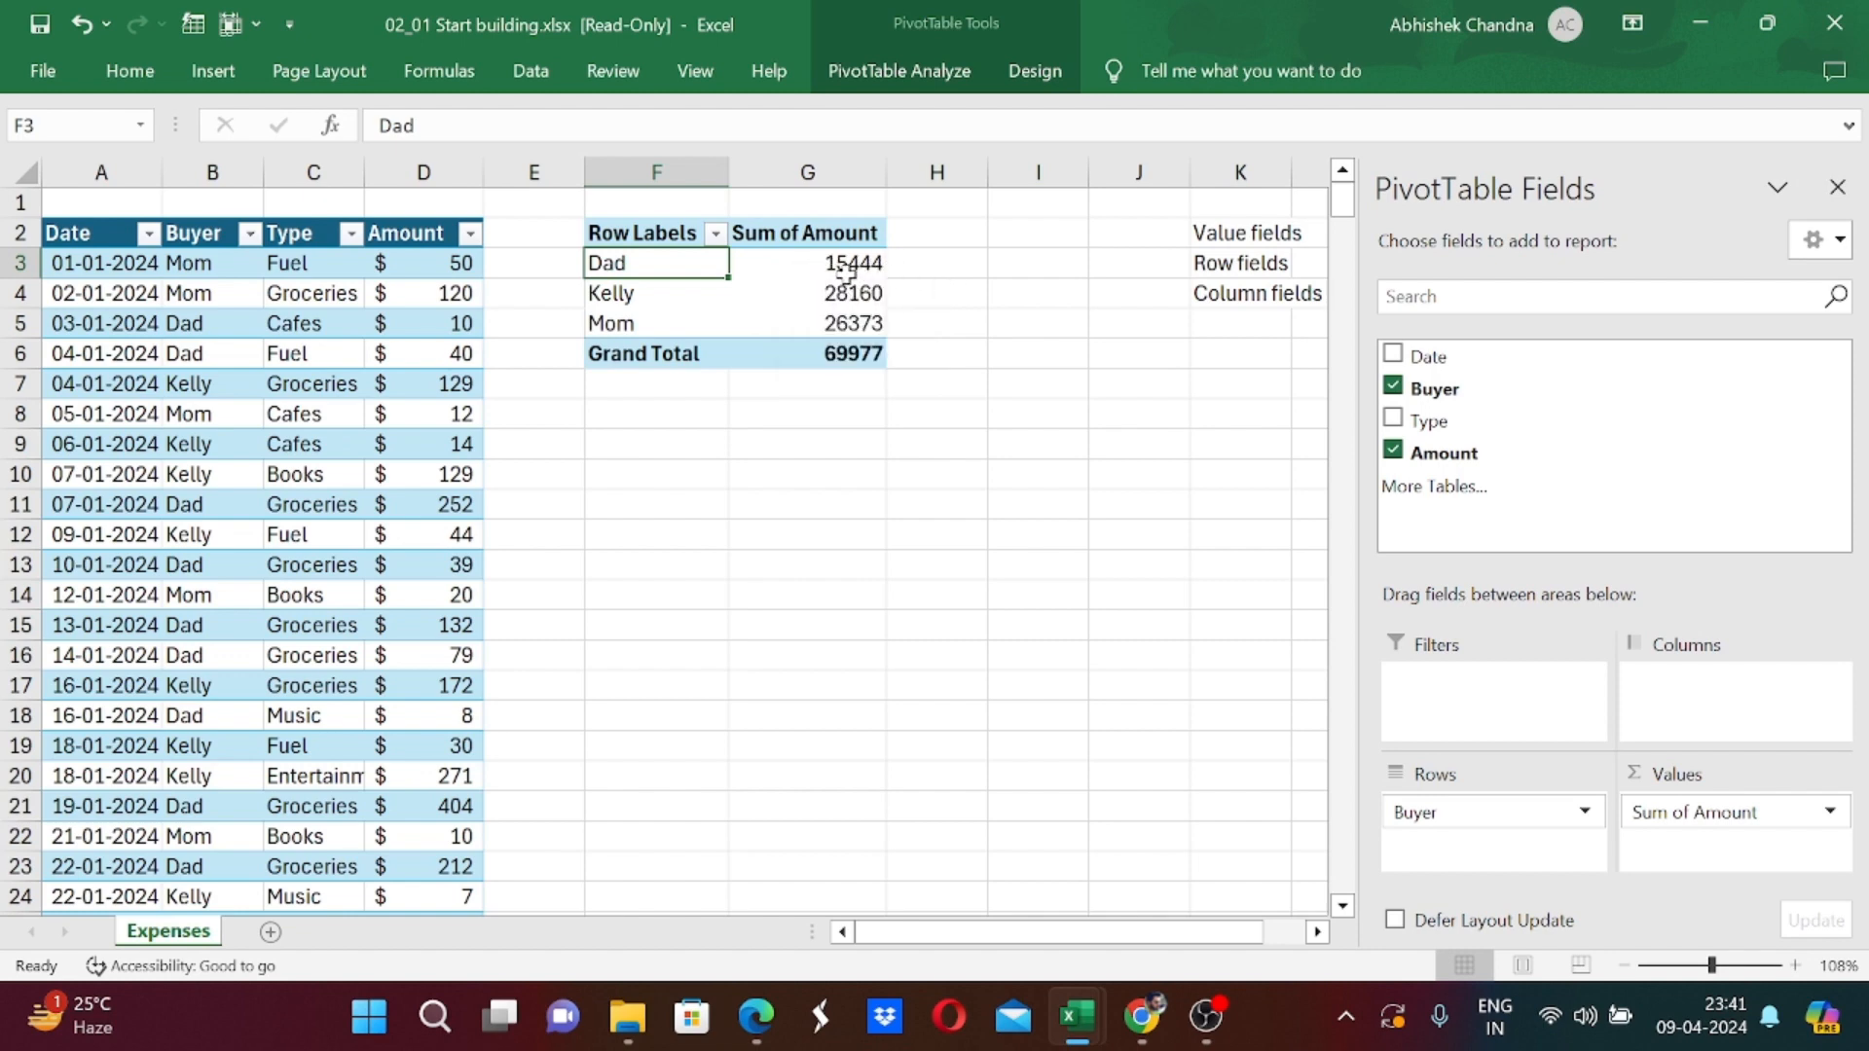
left_click(651, 293)
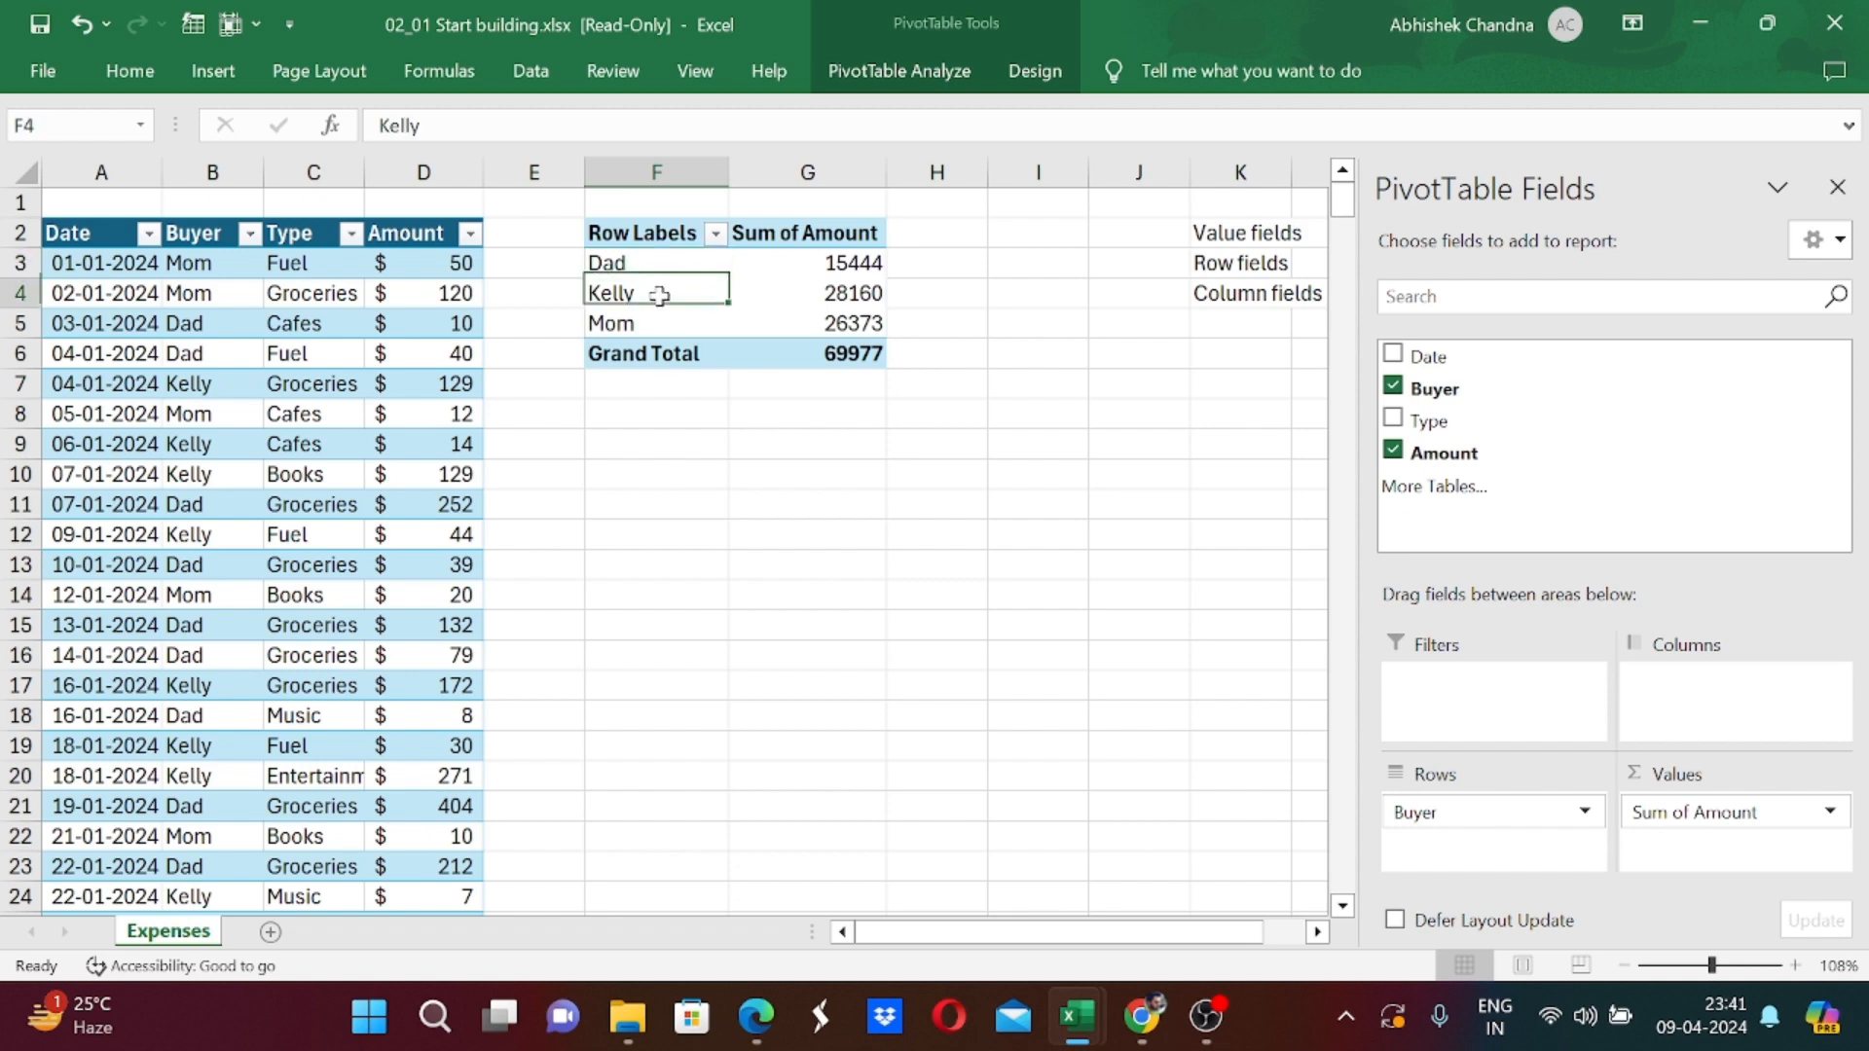
left_click(835, 288)
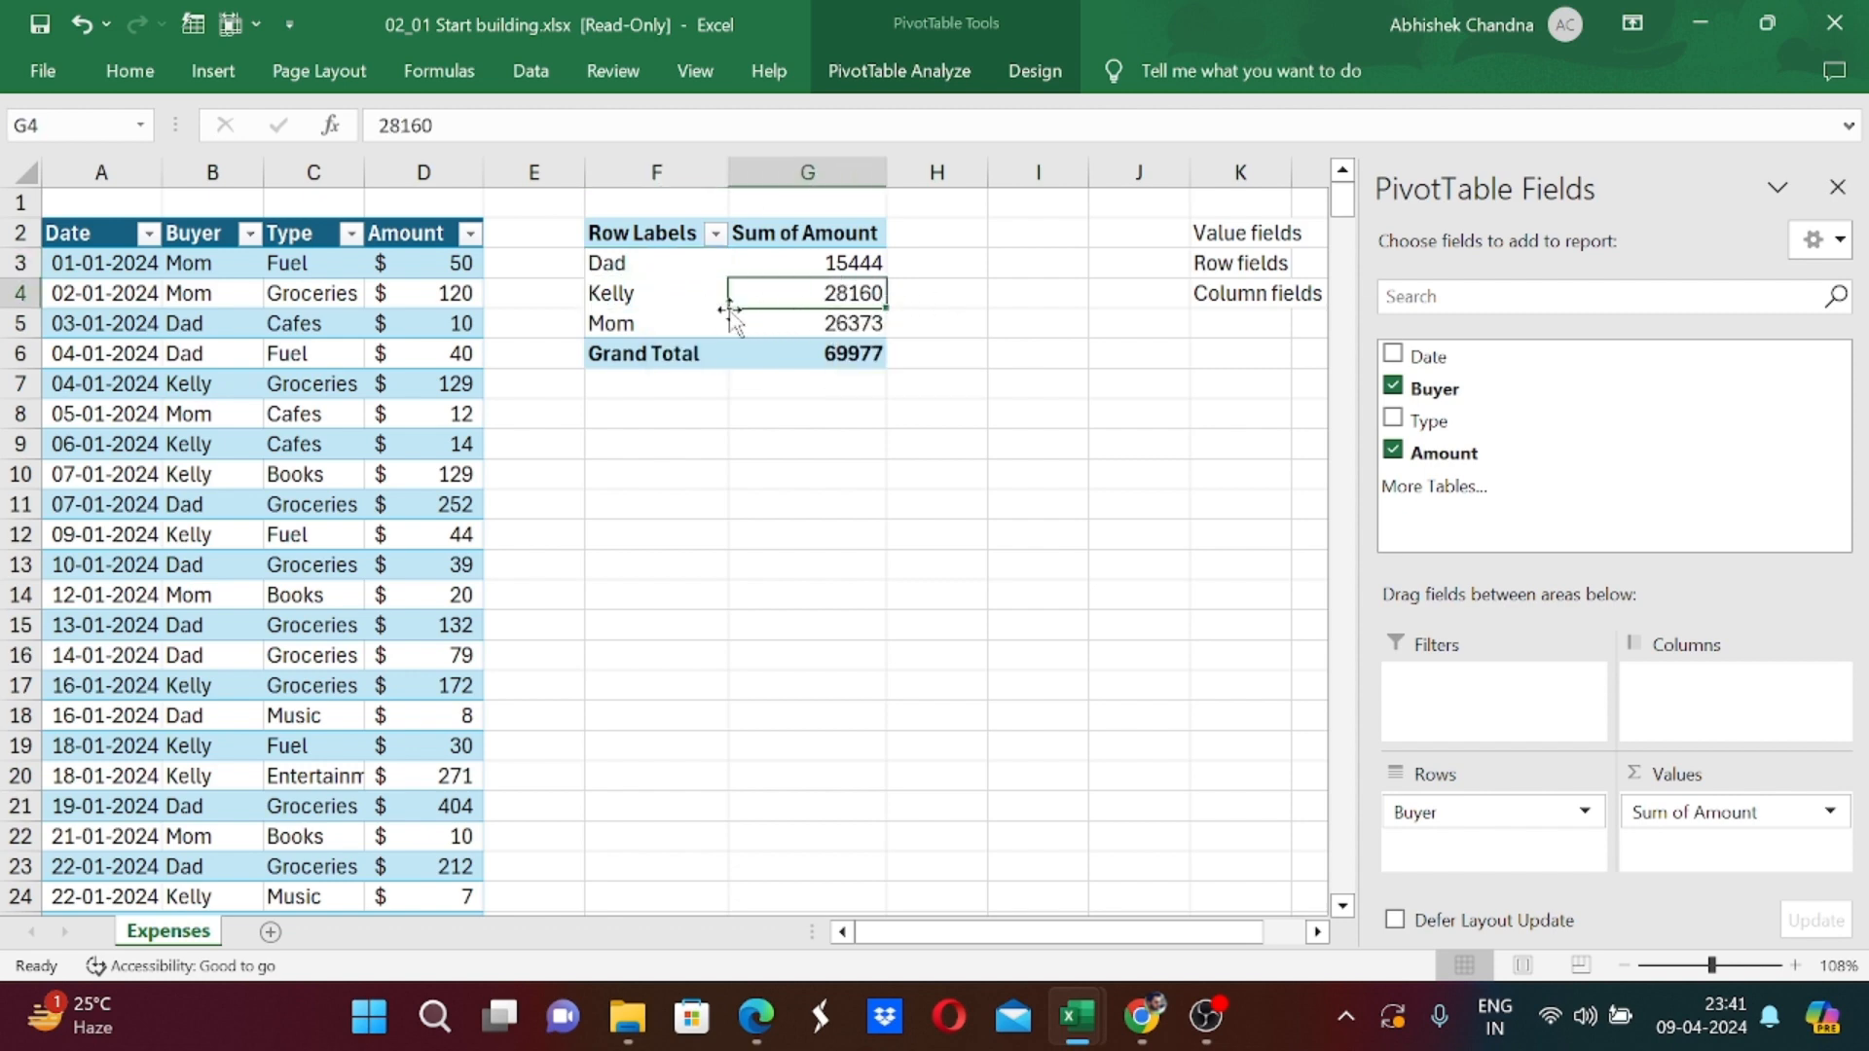
left_click(820, 325)
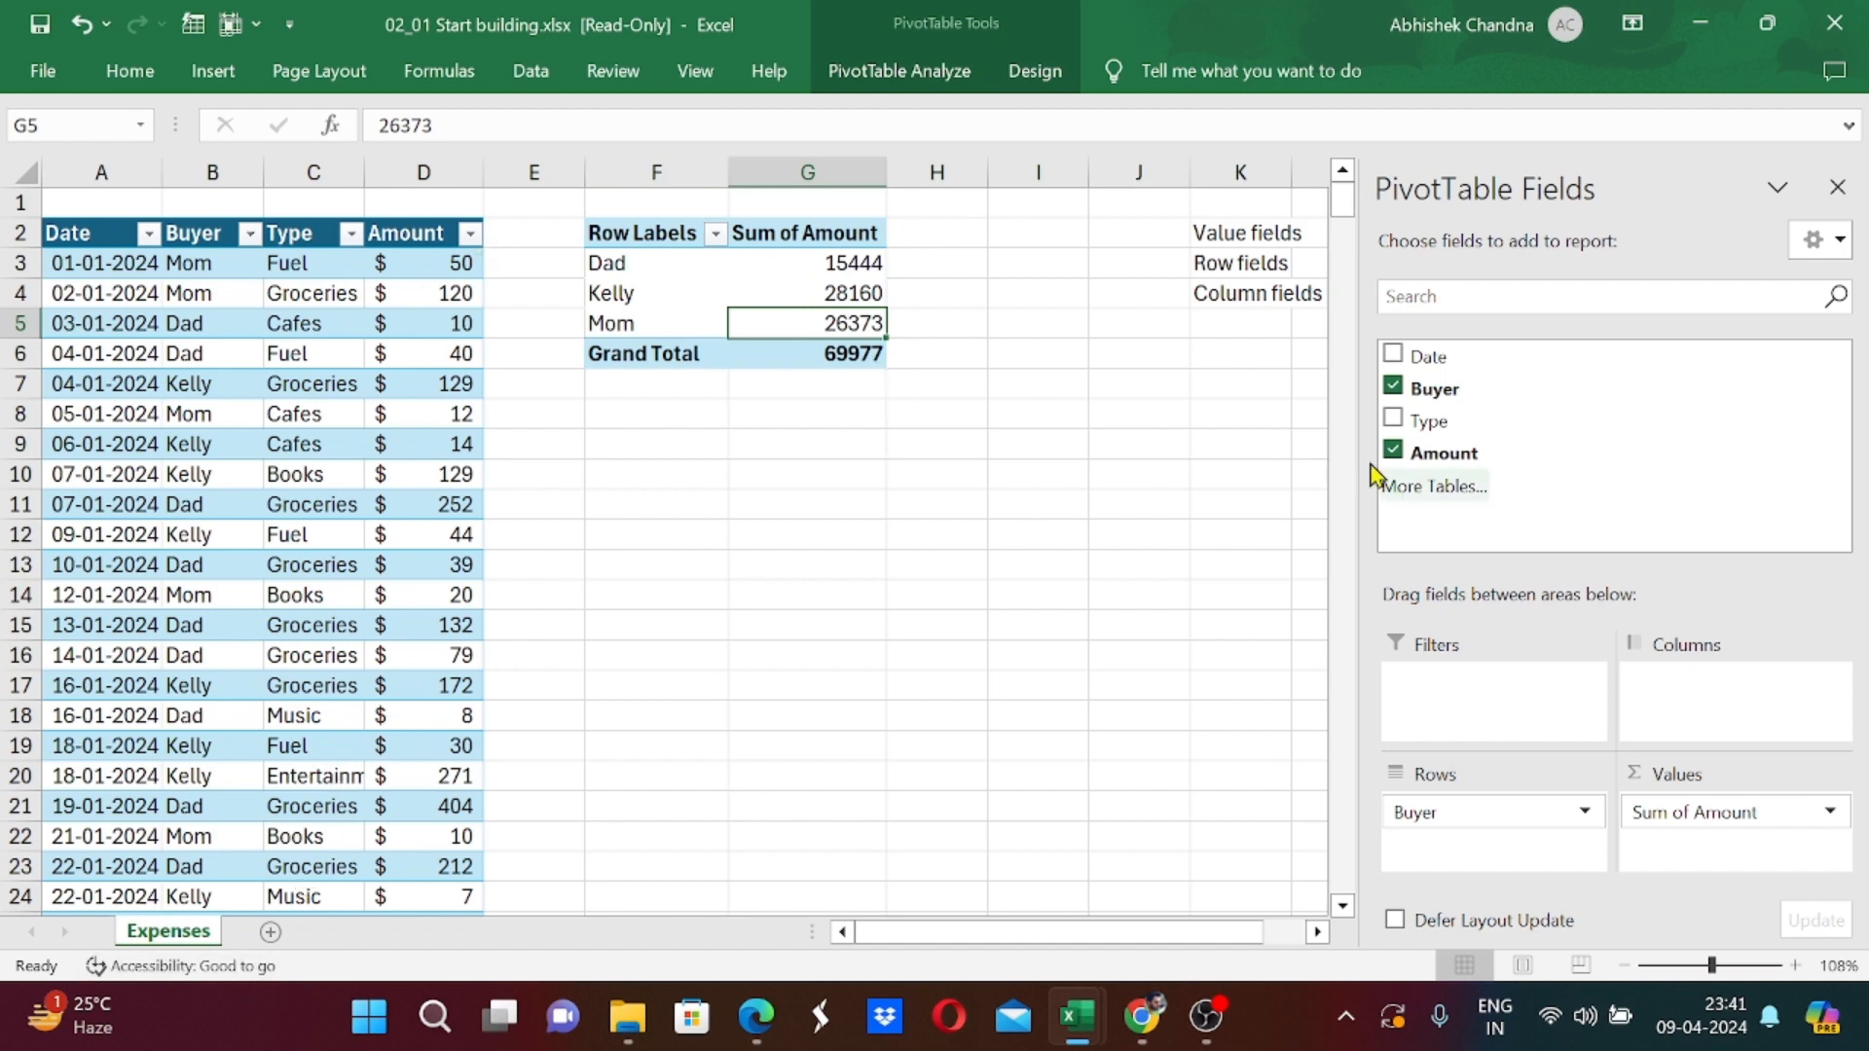
Replace Buyer with Type as the row field and inspect the Groceries and Restaurants amounts.
left_click(1394, 390)
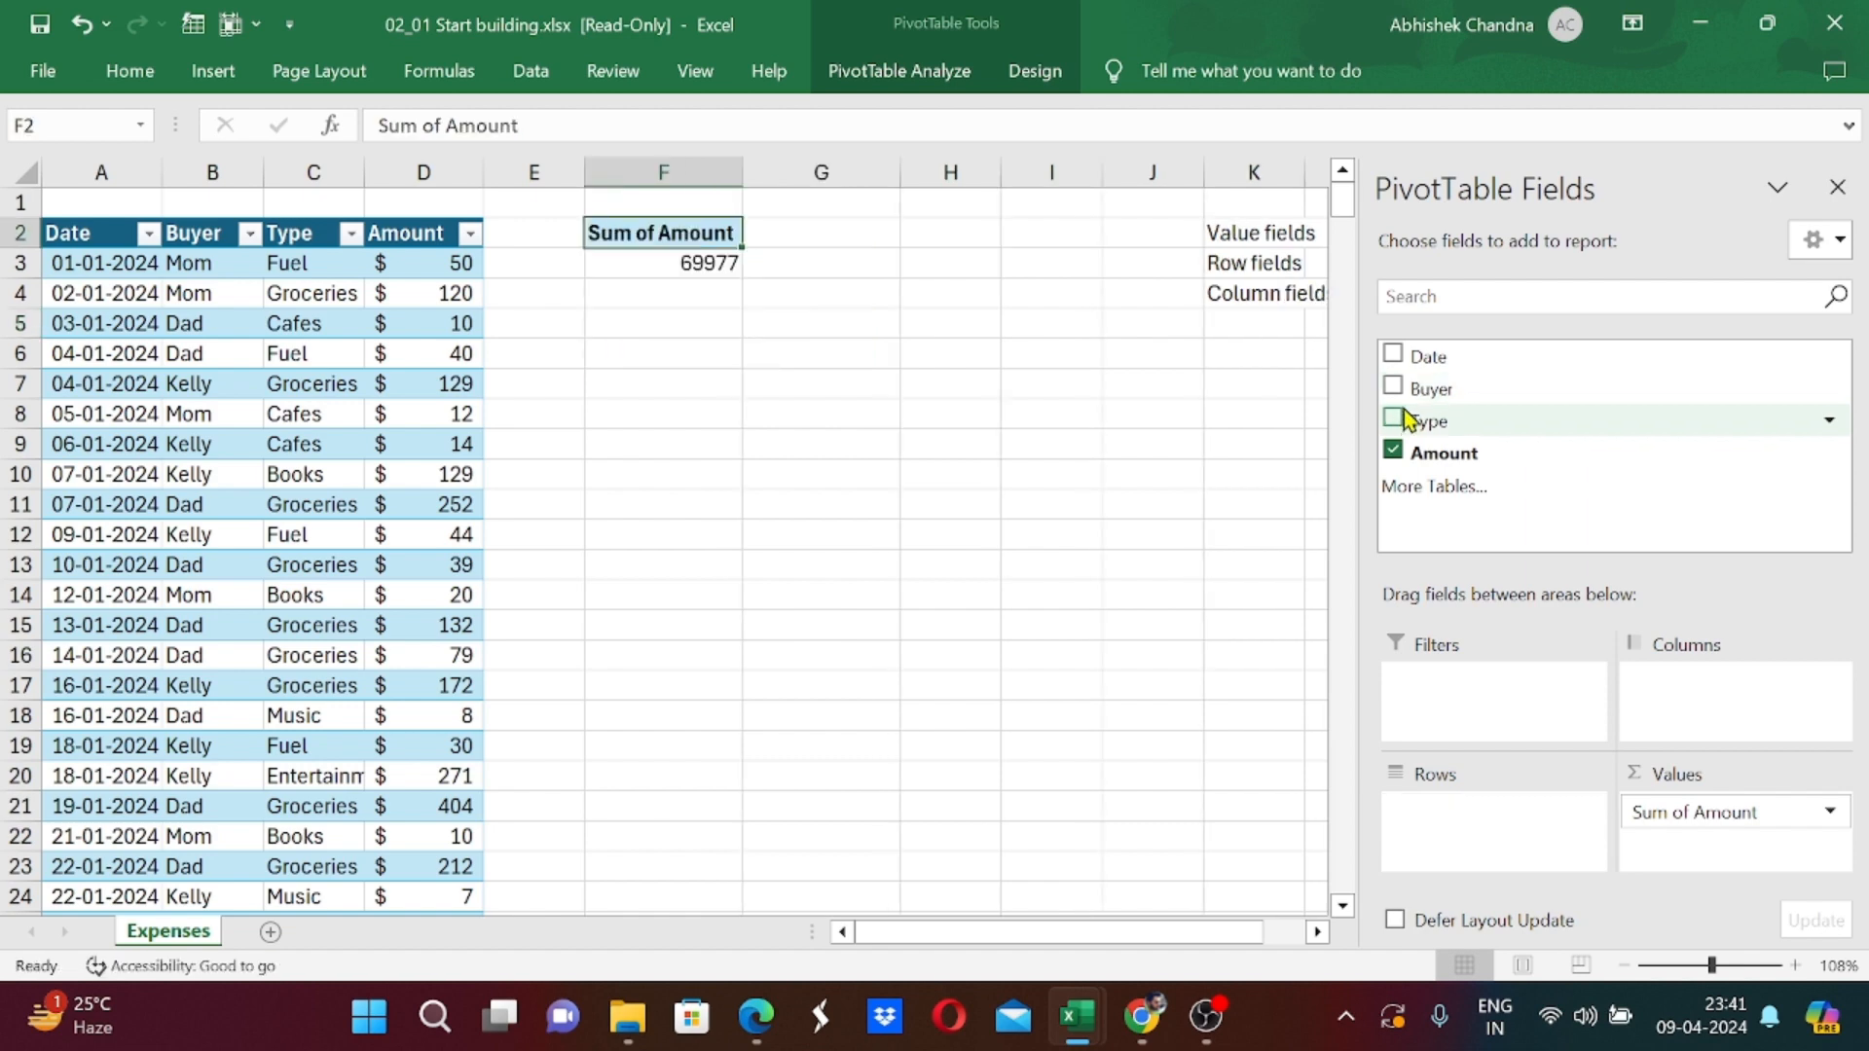
left_click(1398, 425)
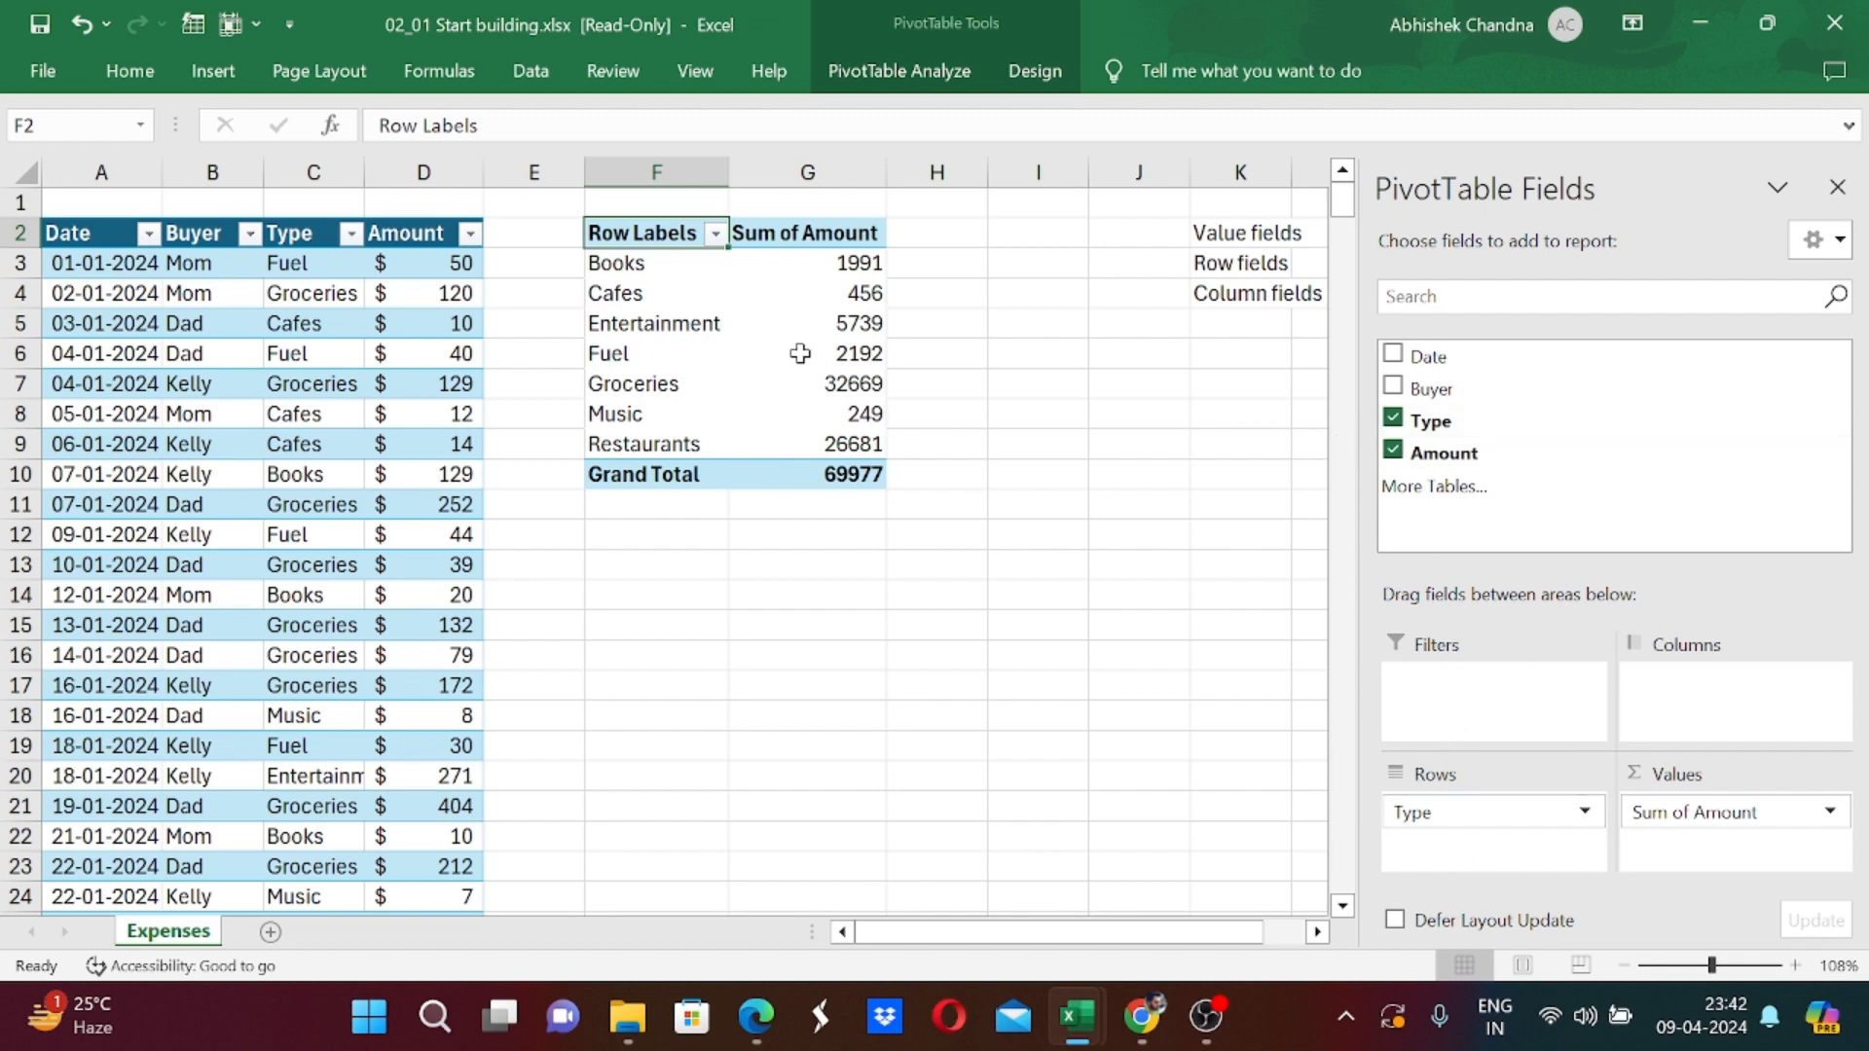
mouse_move(800, 352)
left_click(701, 383)
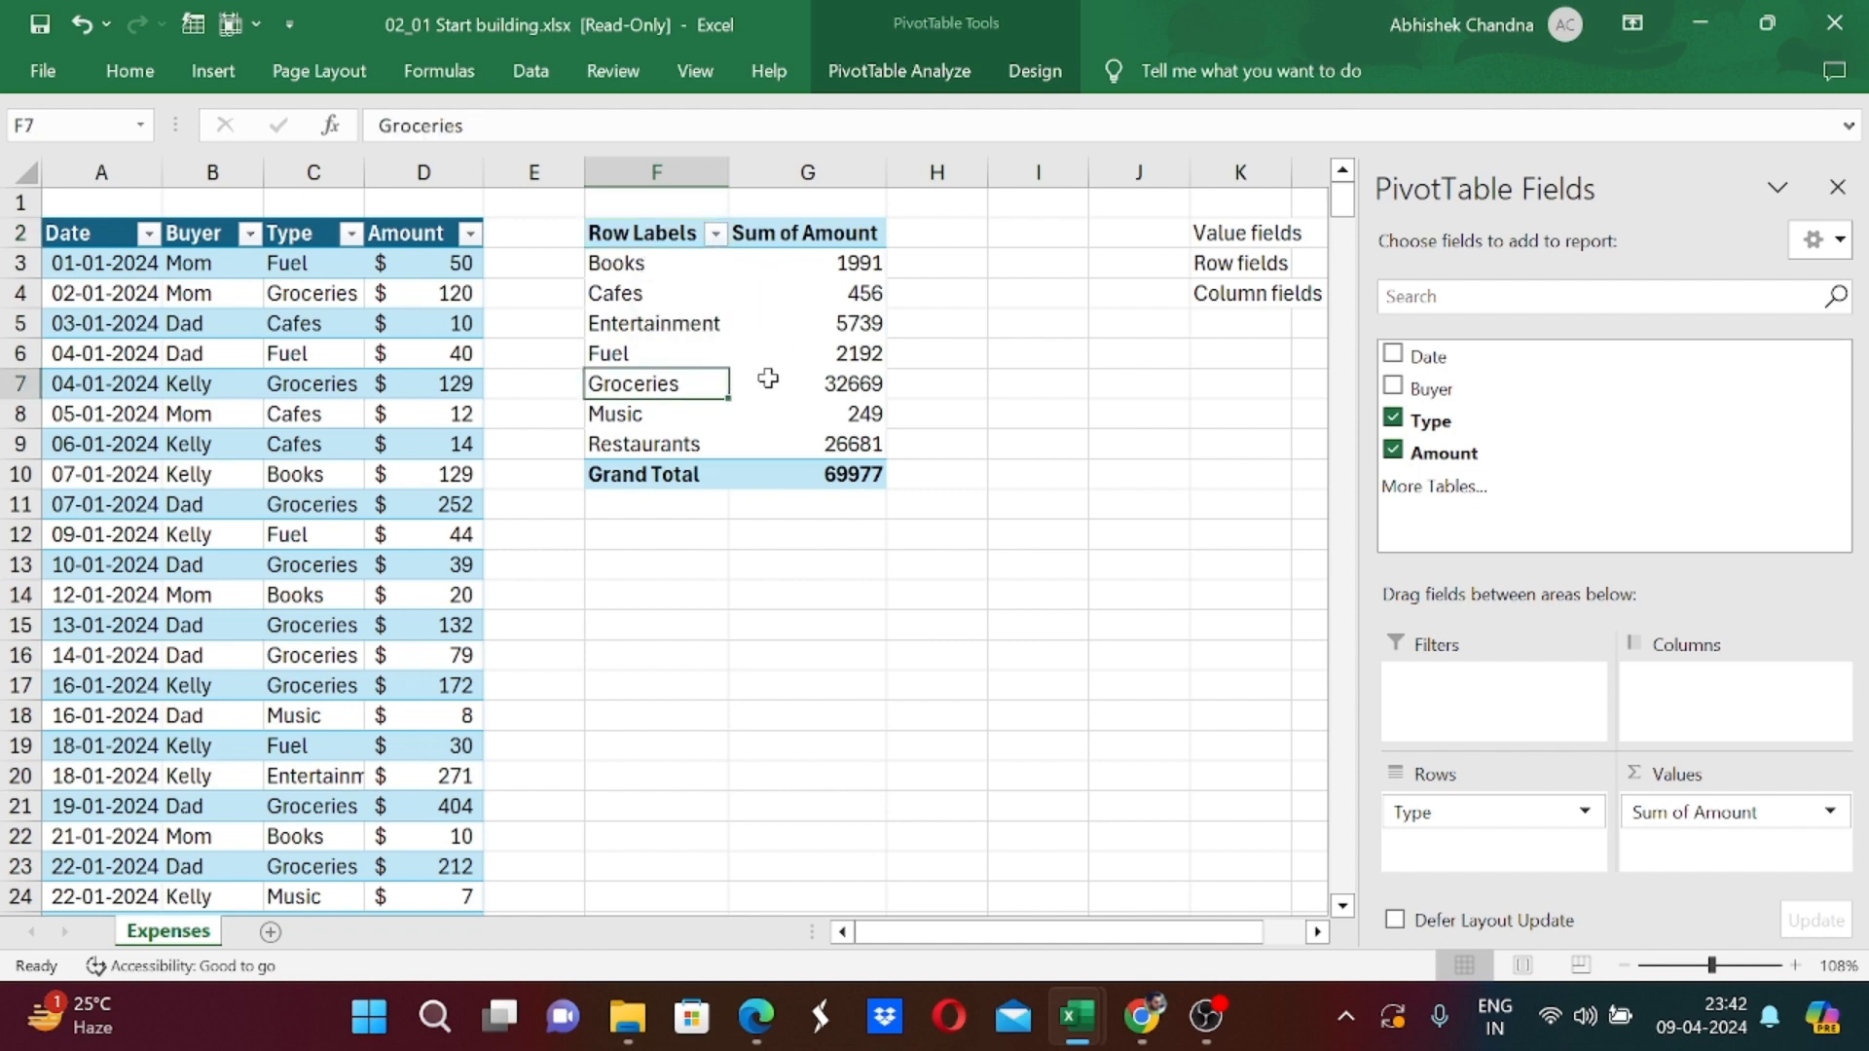
left_click(831, 392)
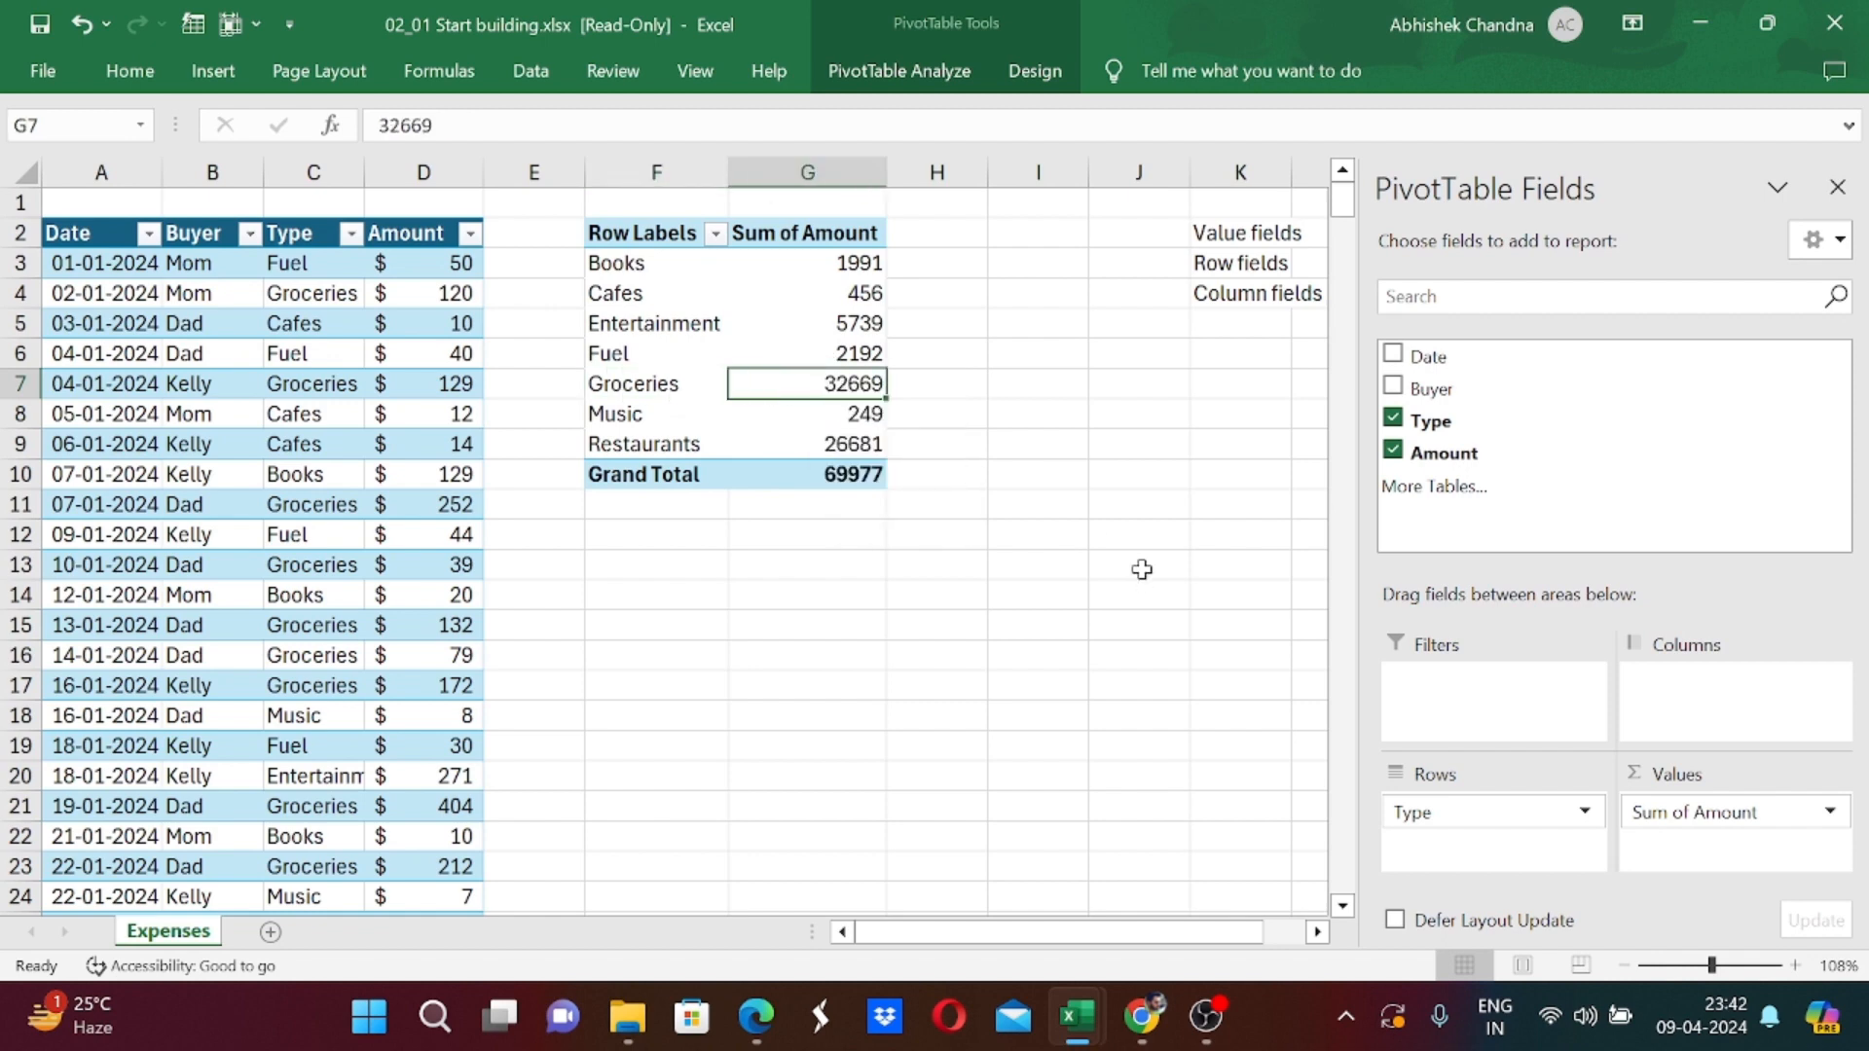
left_click(829, 448)
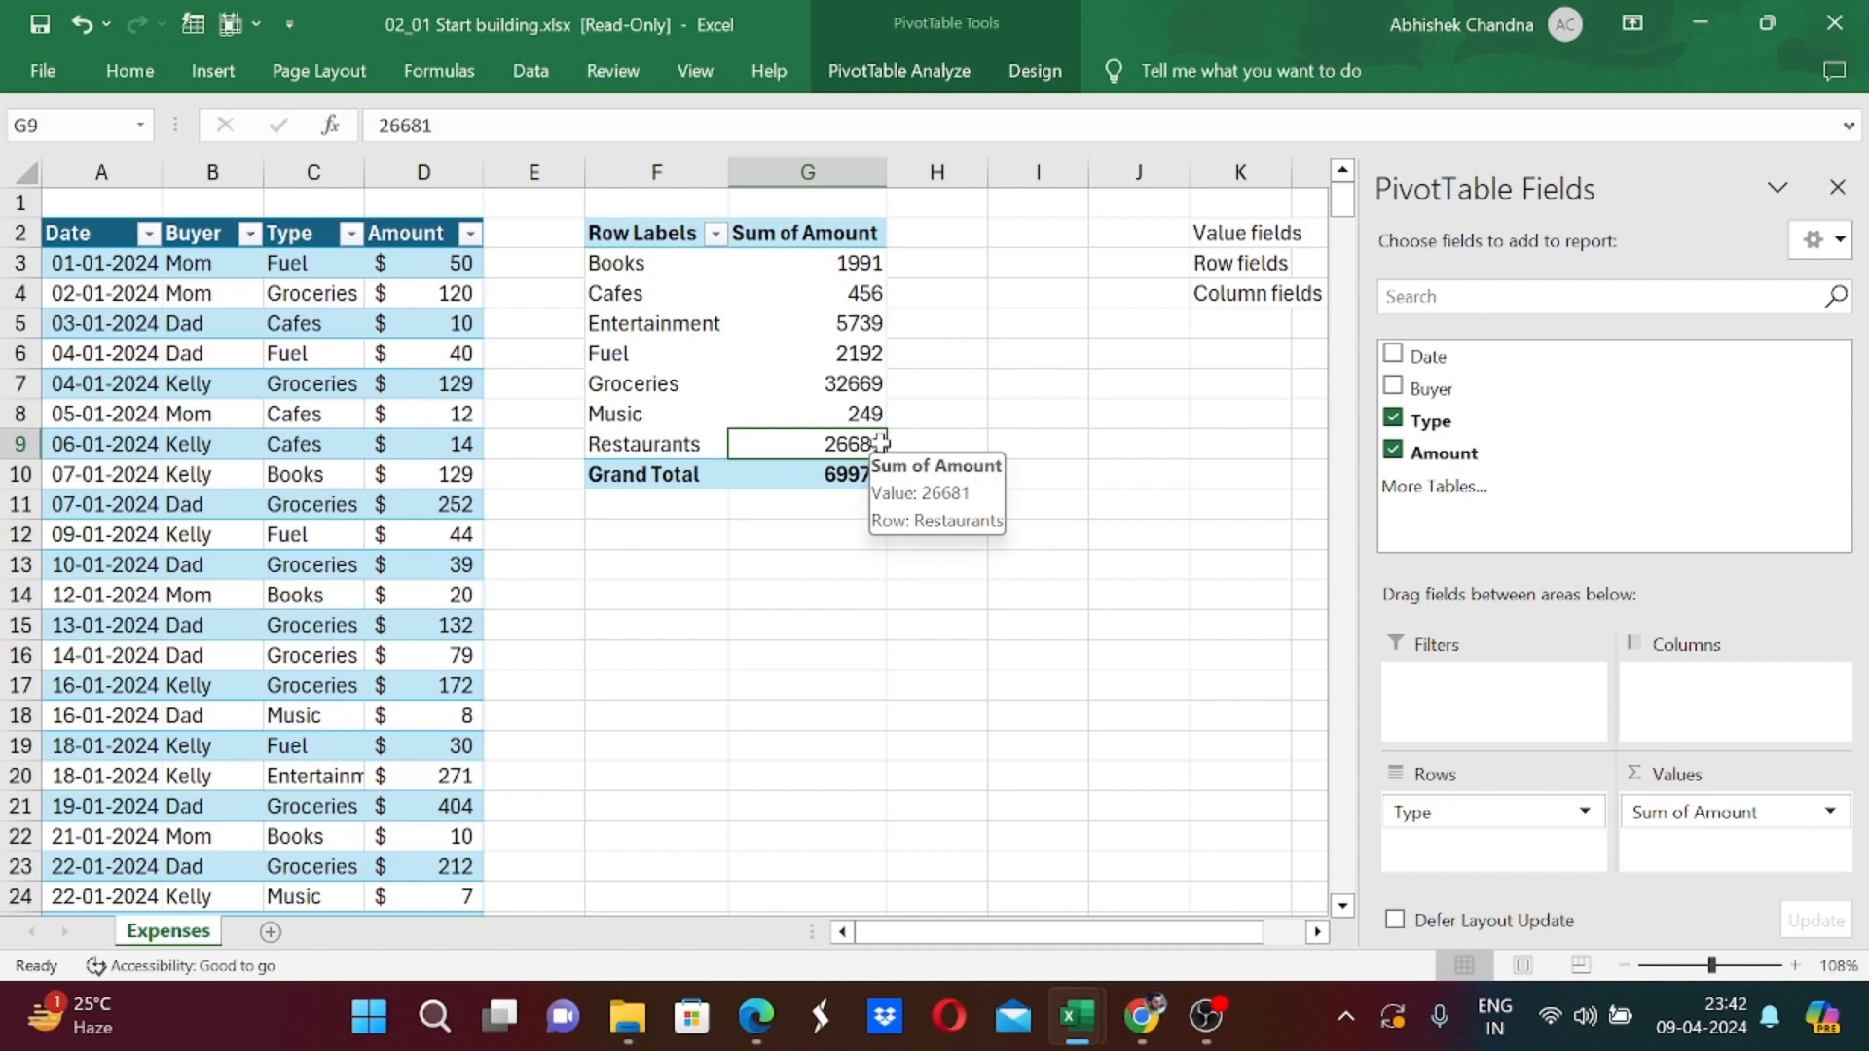
Add Buyer as a second row field beneath Type and review the whole PivotTable.
left_click(1392, 389)
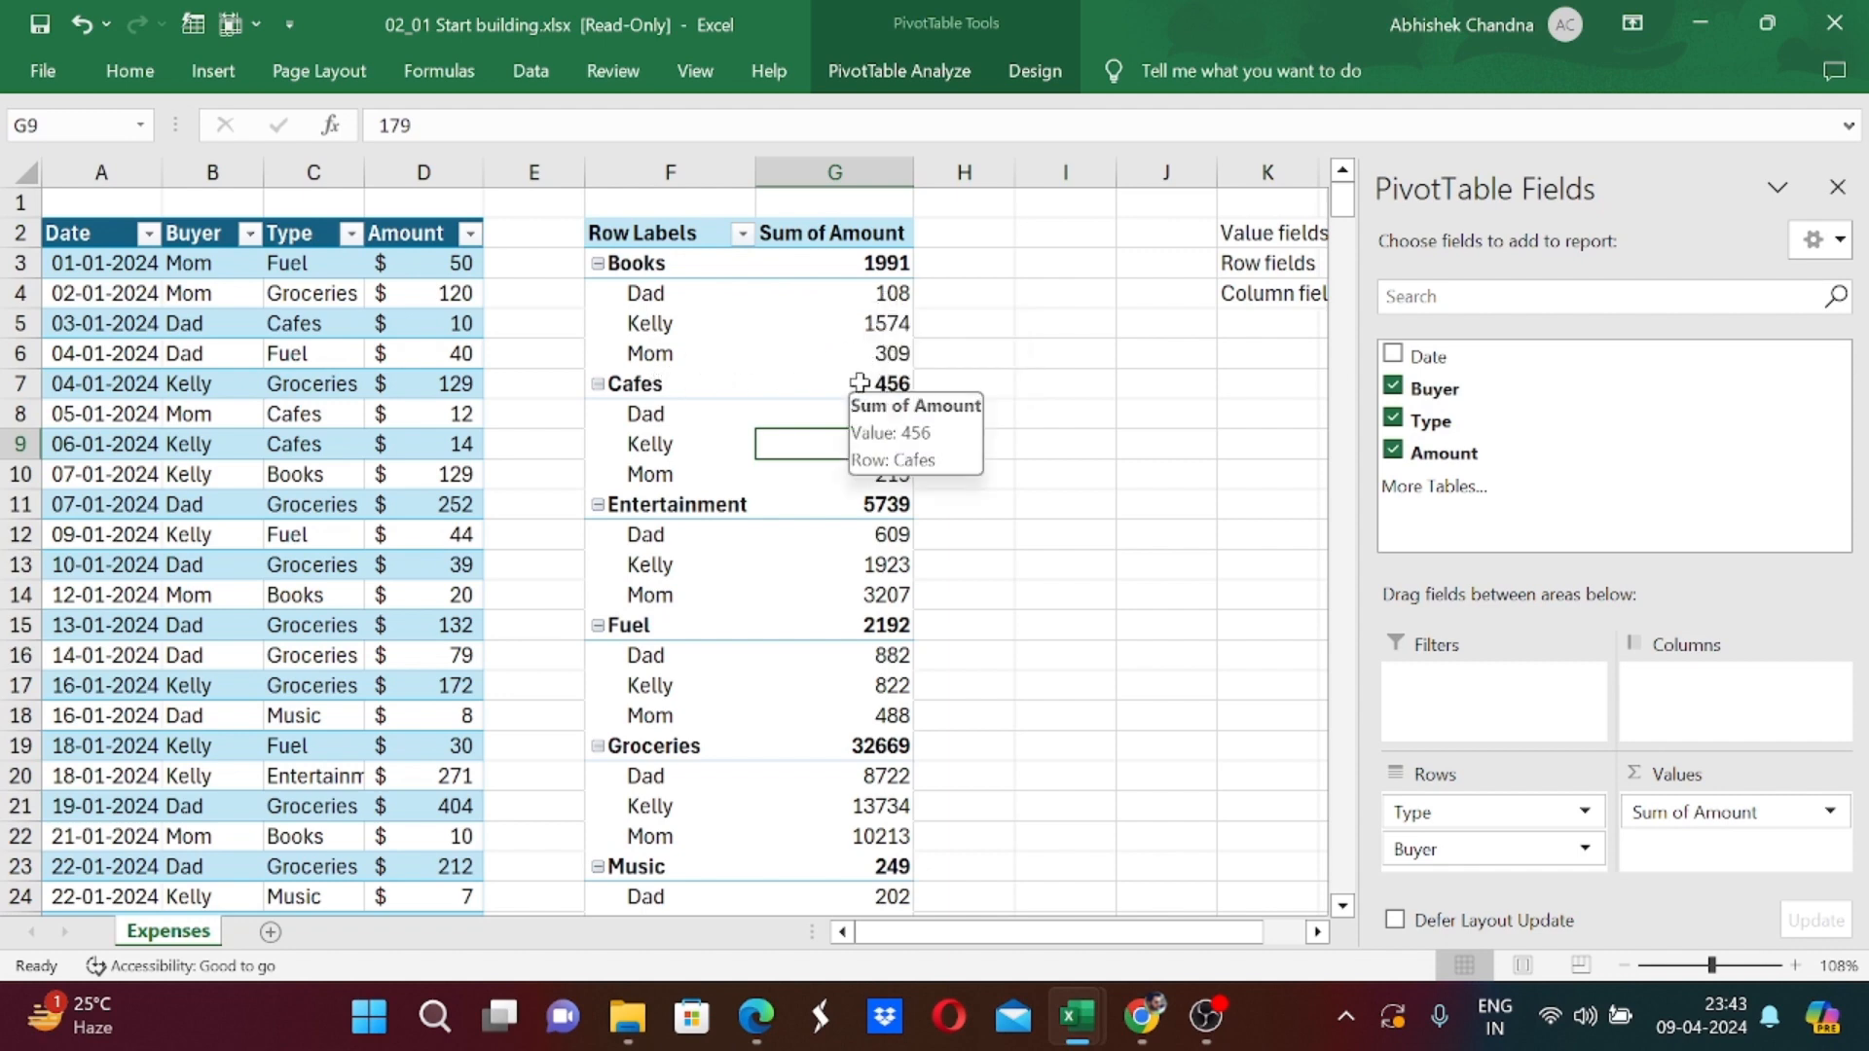
scroll(718, 489, "down", 4)
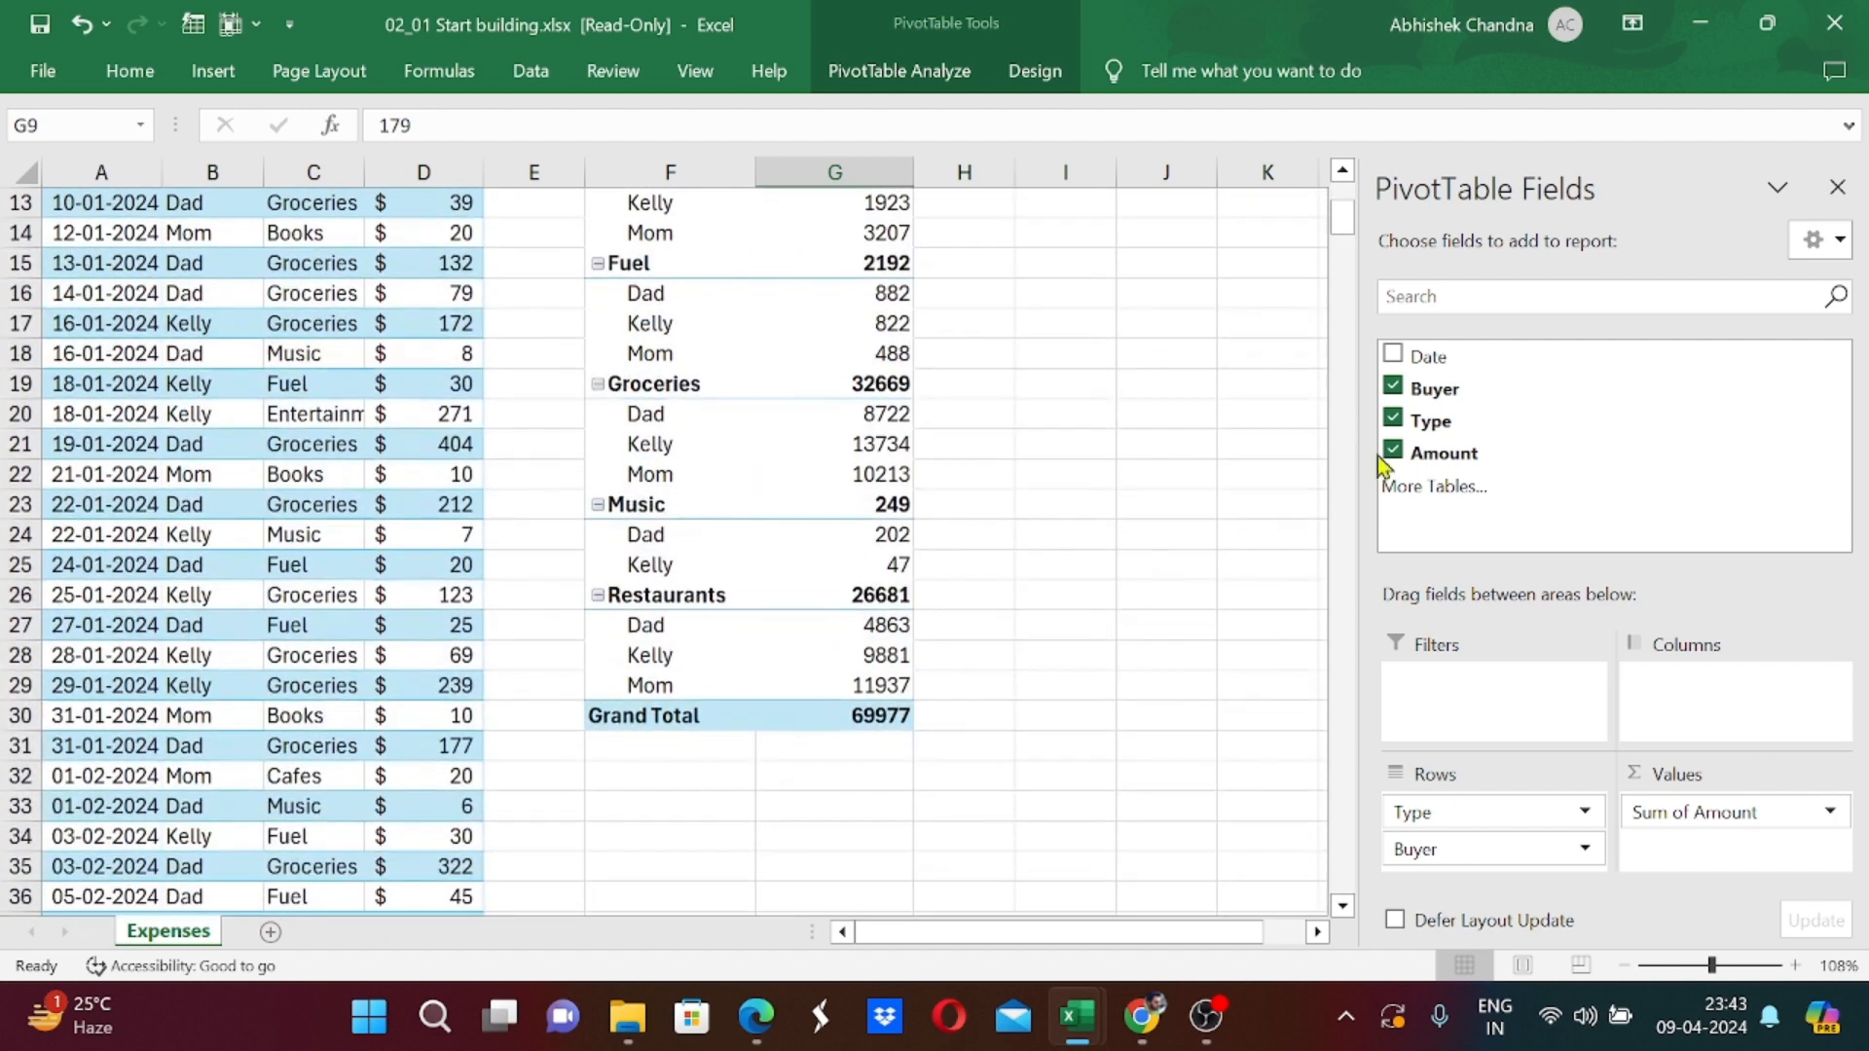
Place Buyer above Type in the PivotTable's row fields, and collapse and re-expand the Dad group.
scroll(734, 500, "up", 4)
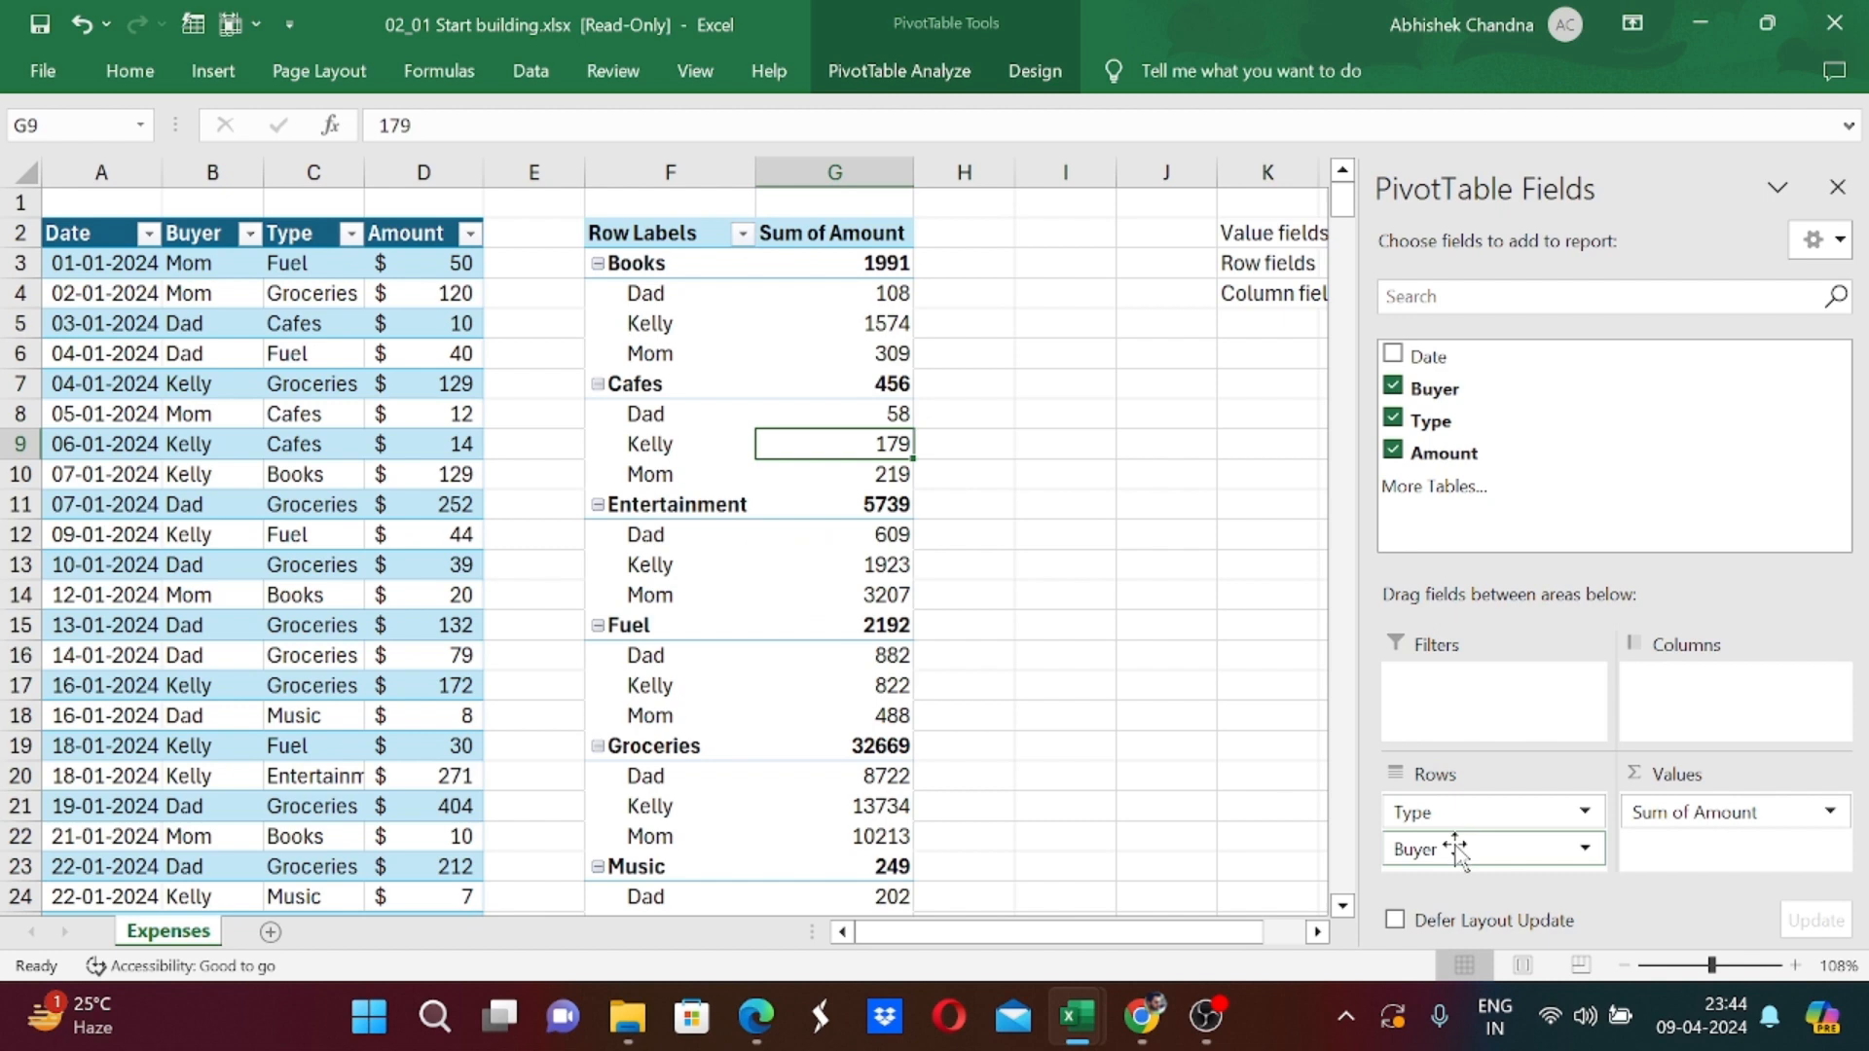
mouse_move(1457, 849)
left_mouse_down()
mouse_move(1487, 841)
mouse_move(1458, 820)
left_mouse_up()
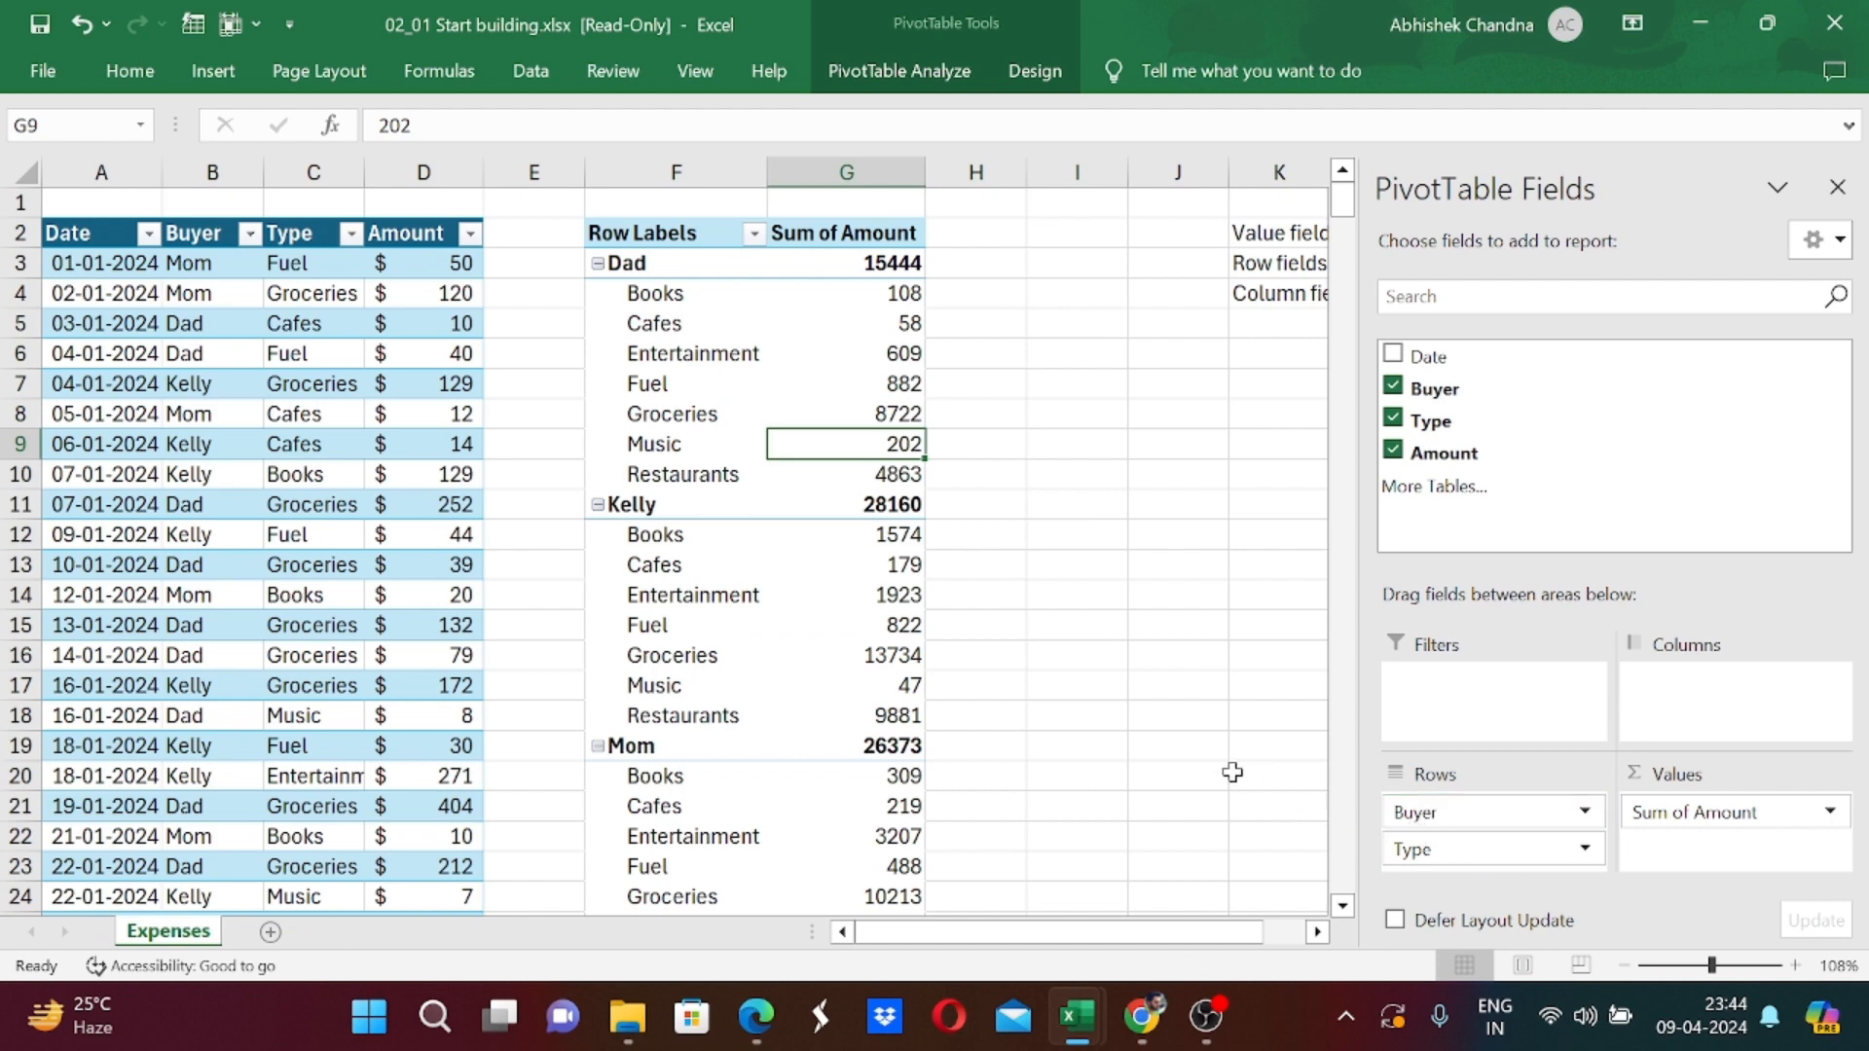
left_click(601, 274)
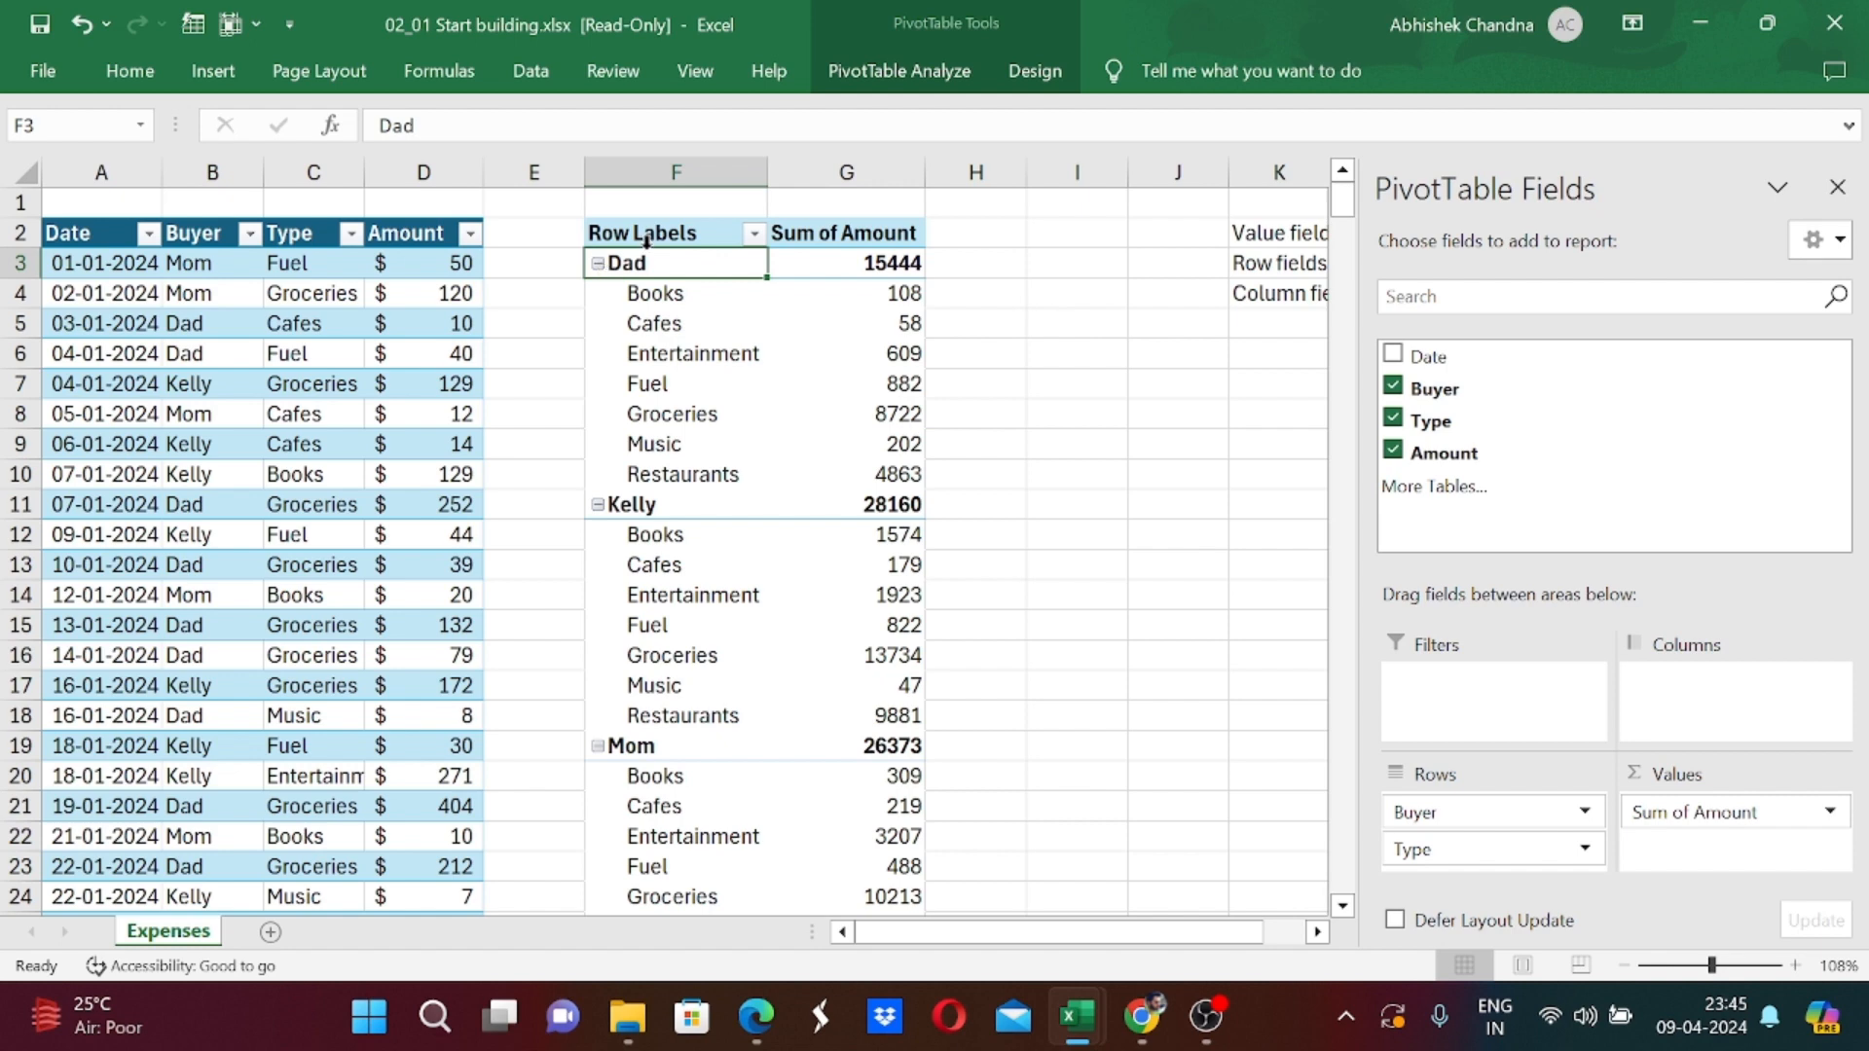
left_click(597, 264)
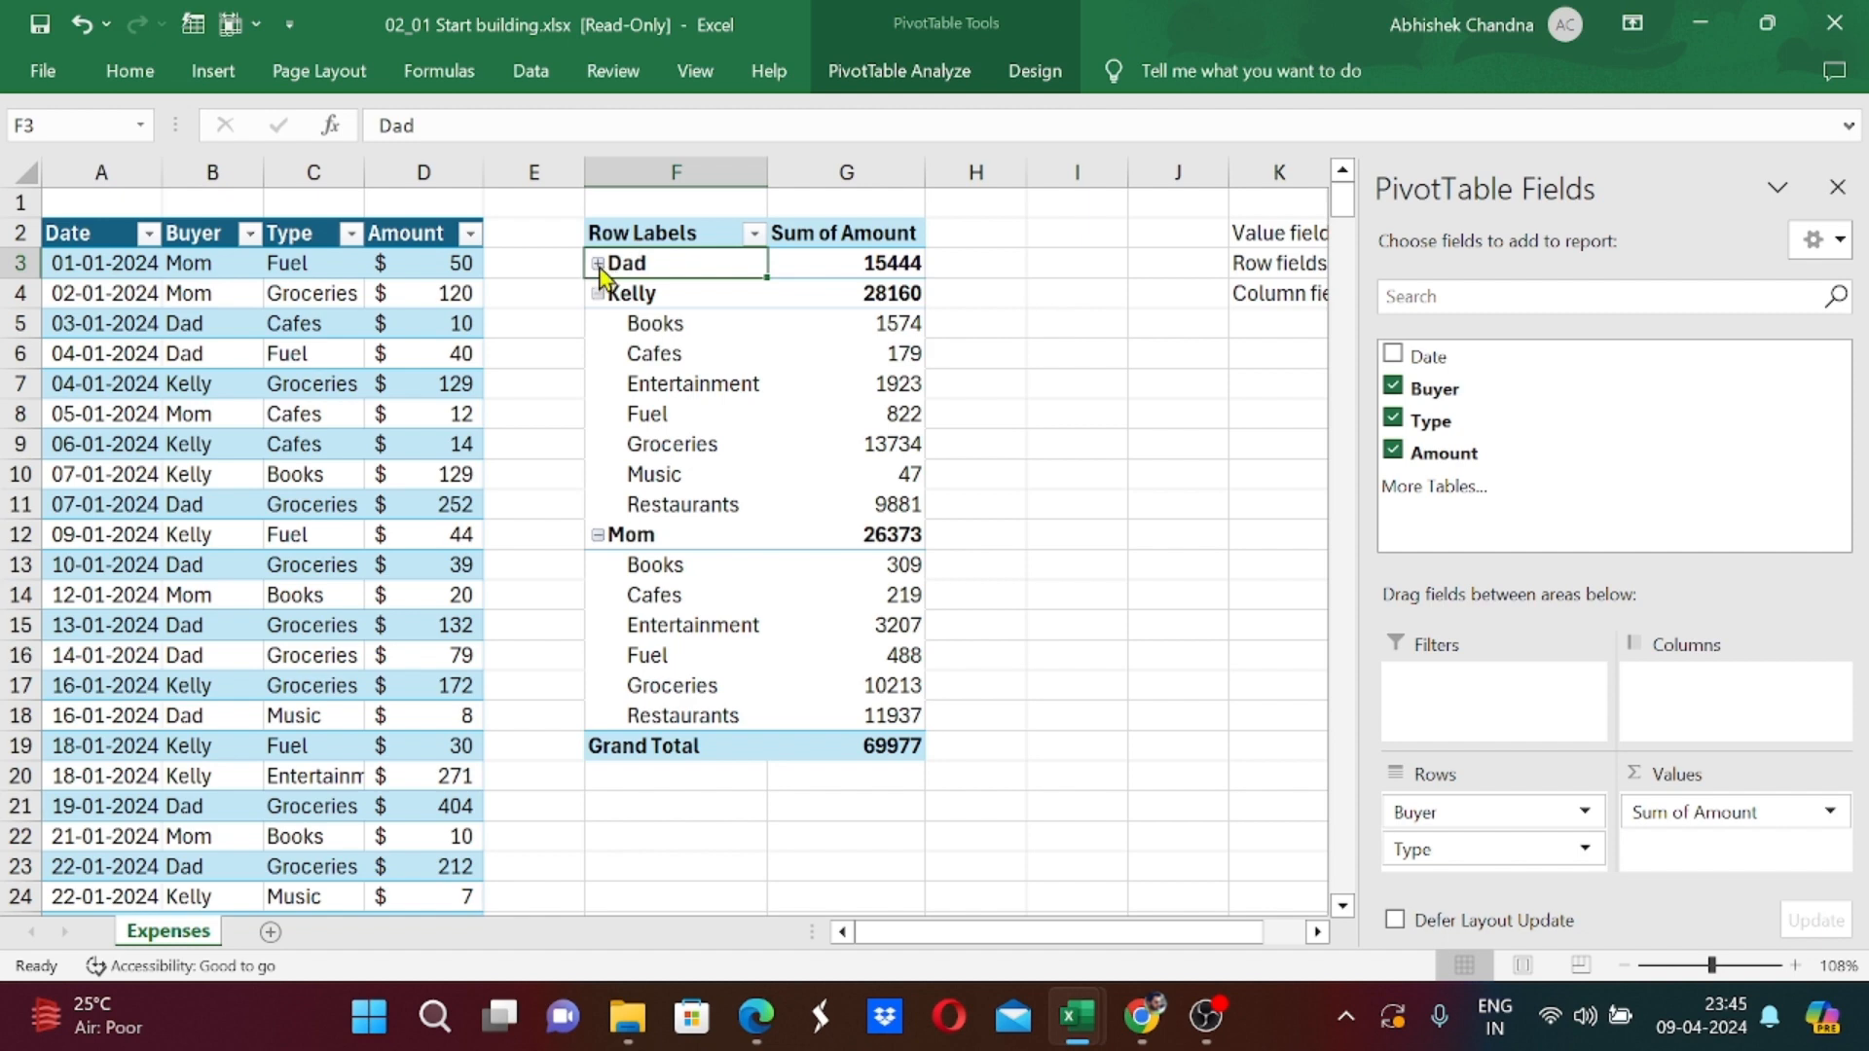
left_click(597, 264)
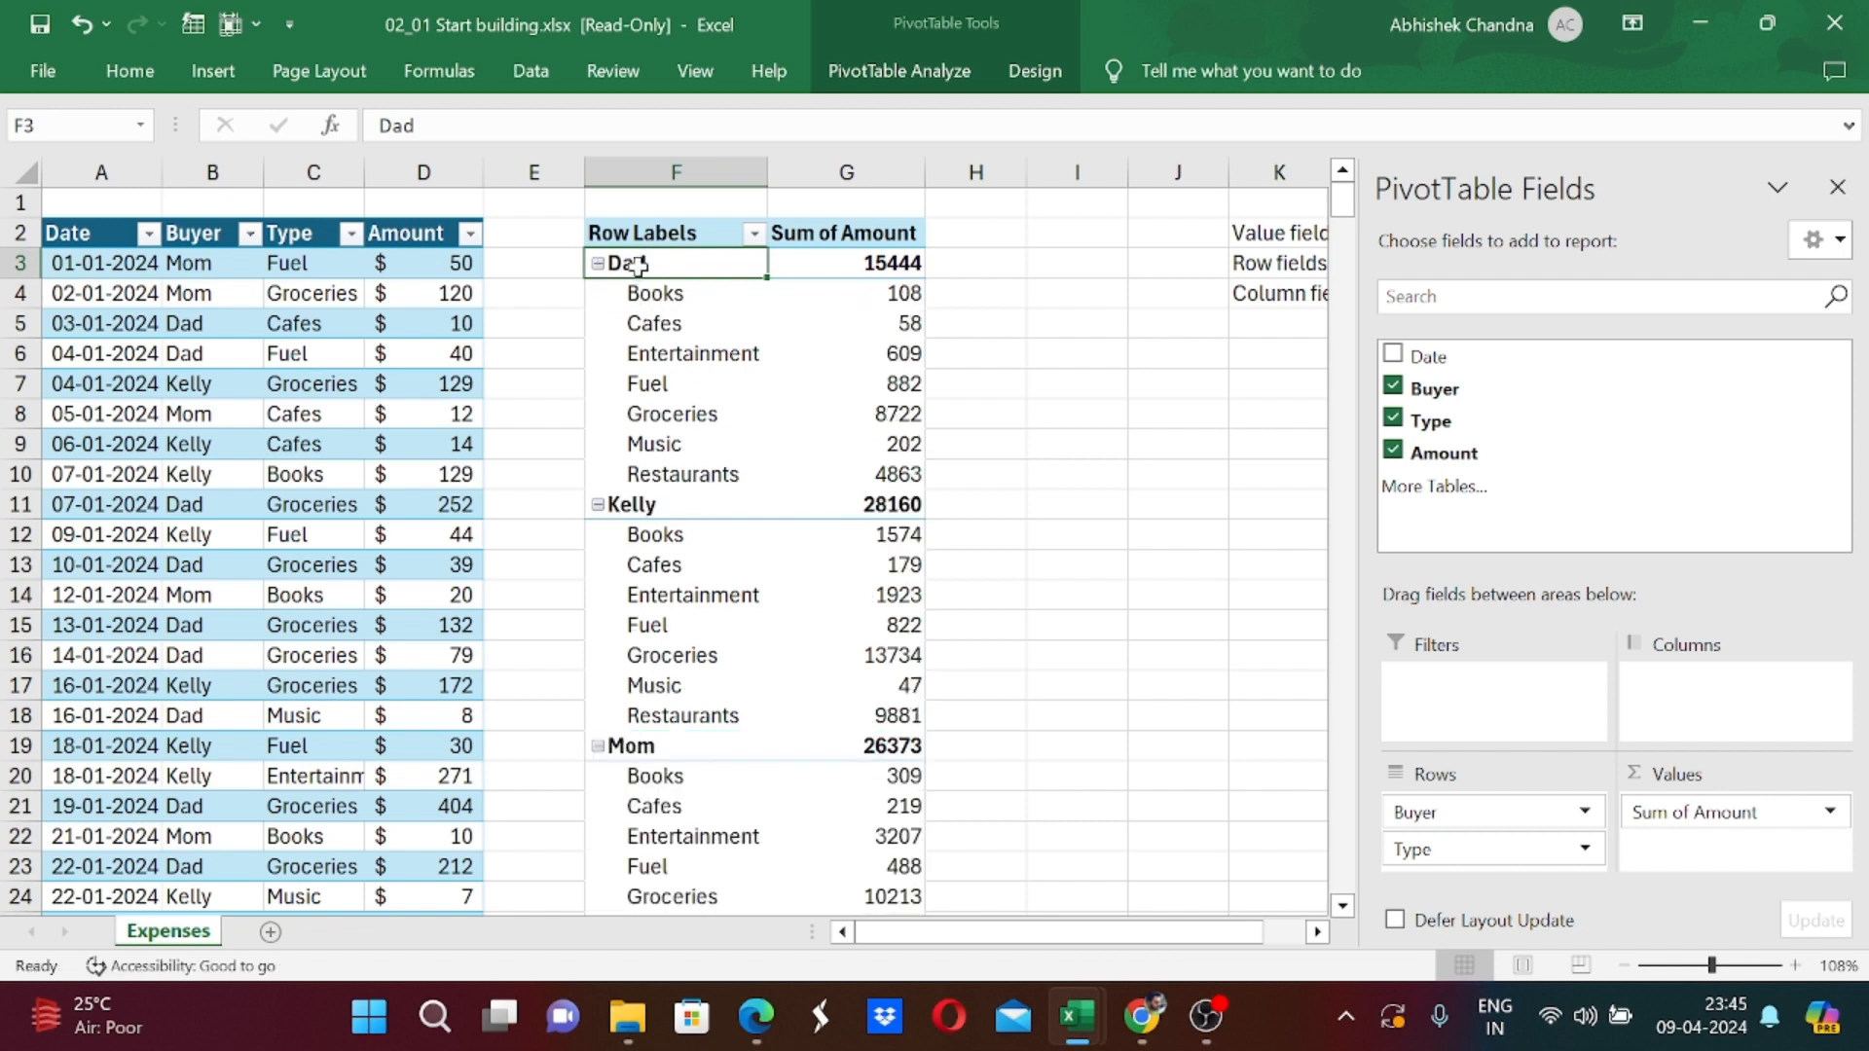
Collapse the entire Buyer field so each buyer takes up a single row.
right_click(637, 265)
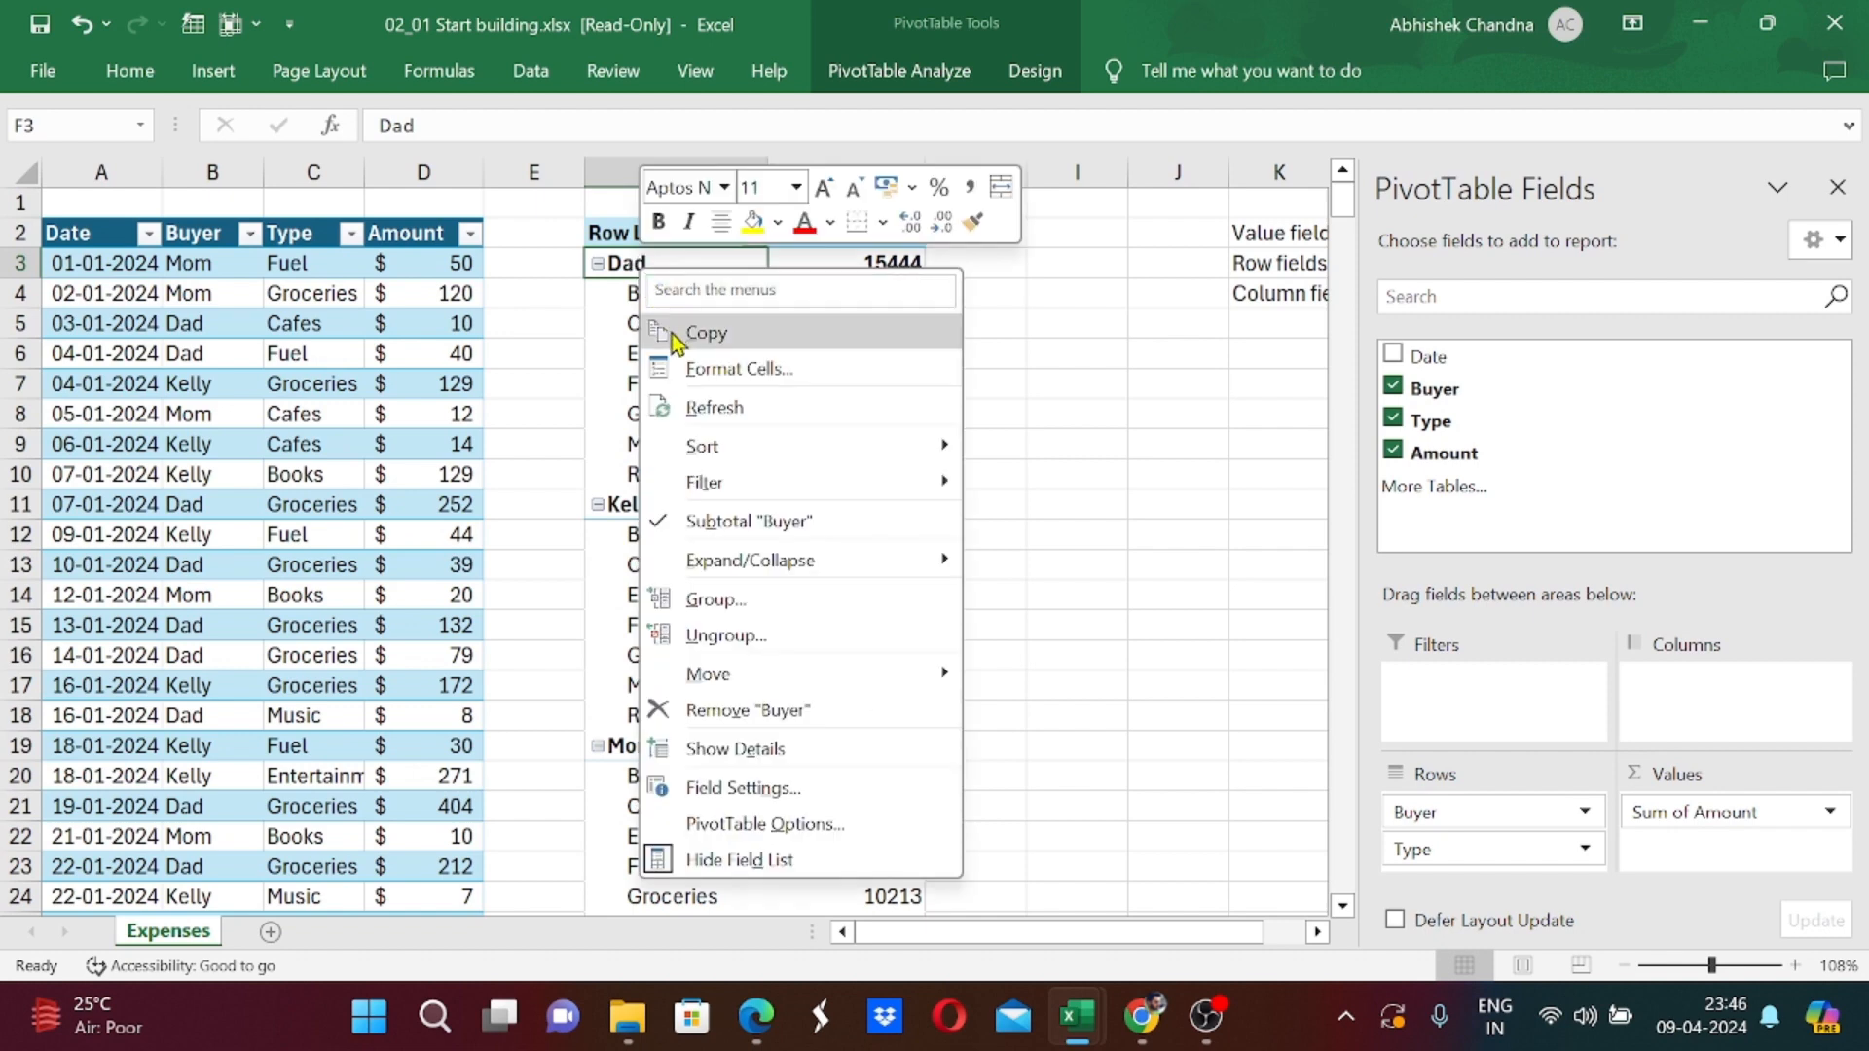
mouse_move(749, 569)
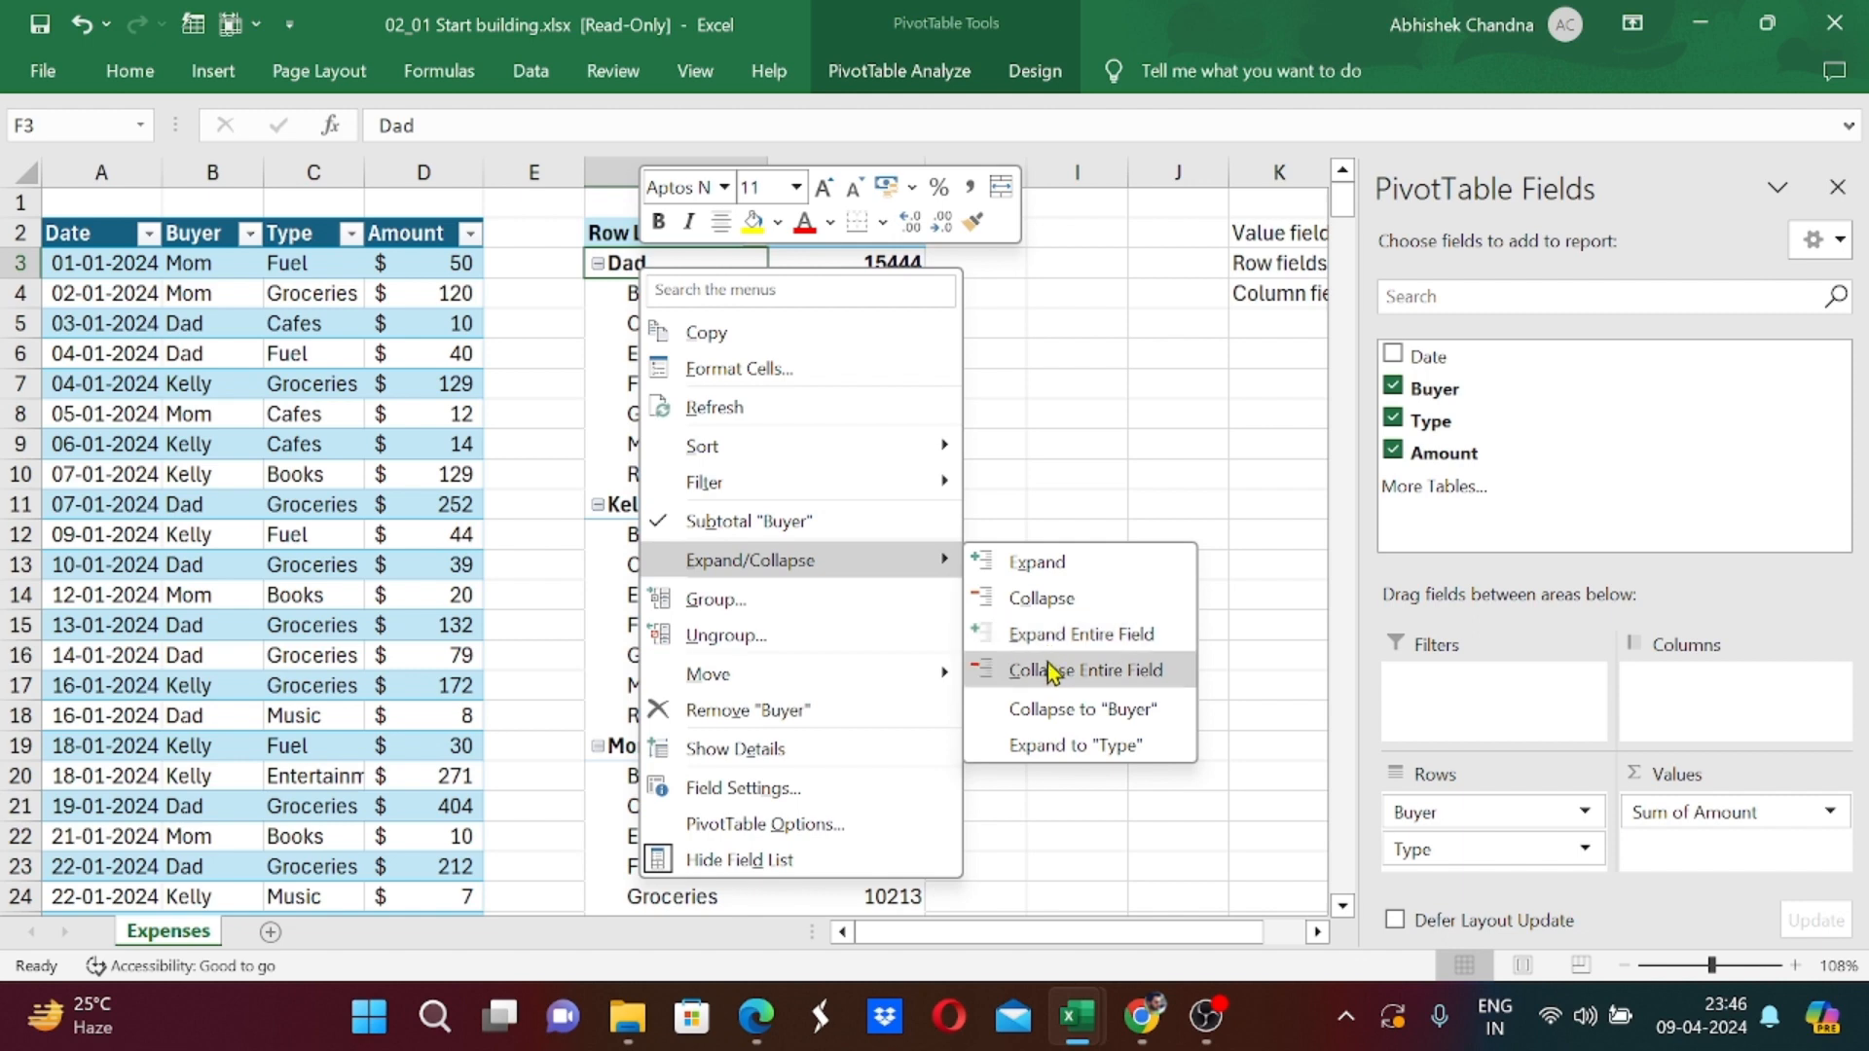
left_click(1051, 671)
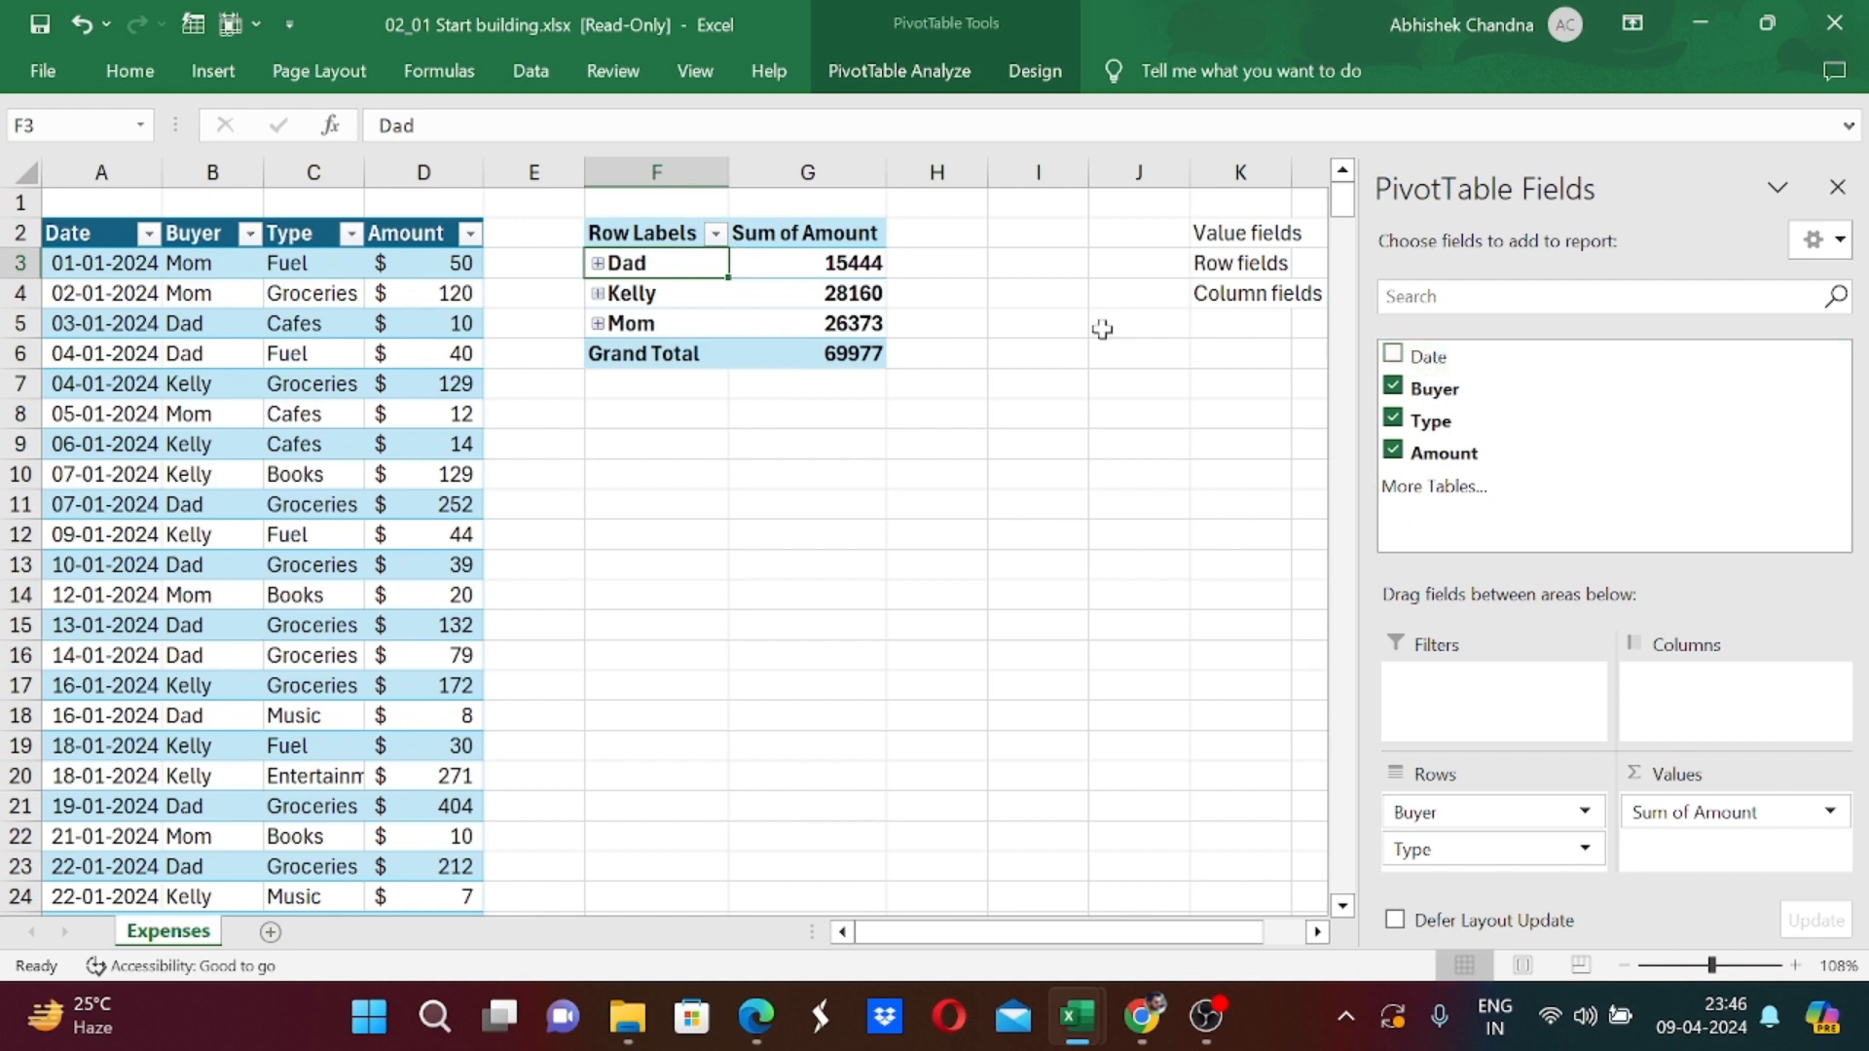
Add Date as the outermost row field and keep only its Months (Date) grouping by removing Days (Date) and Date.
left_click_drag(1426, 358, 1447, 816)
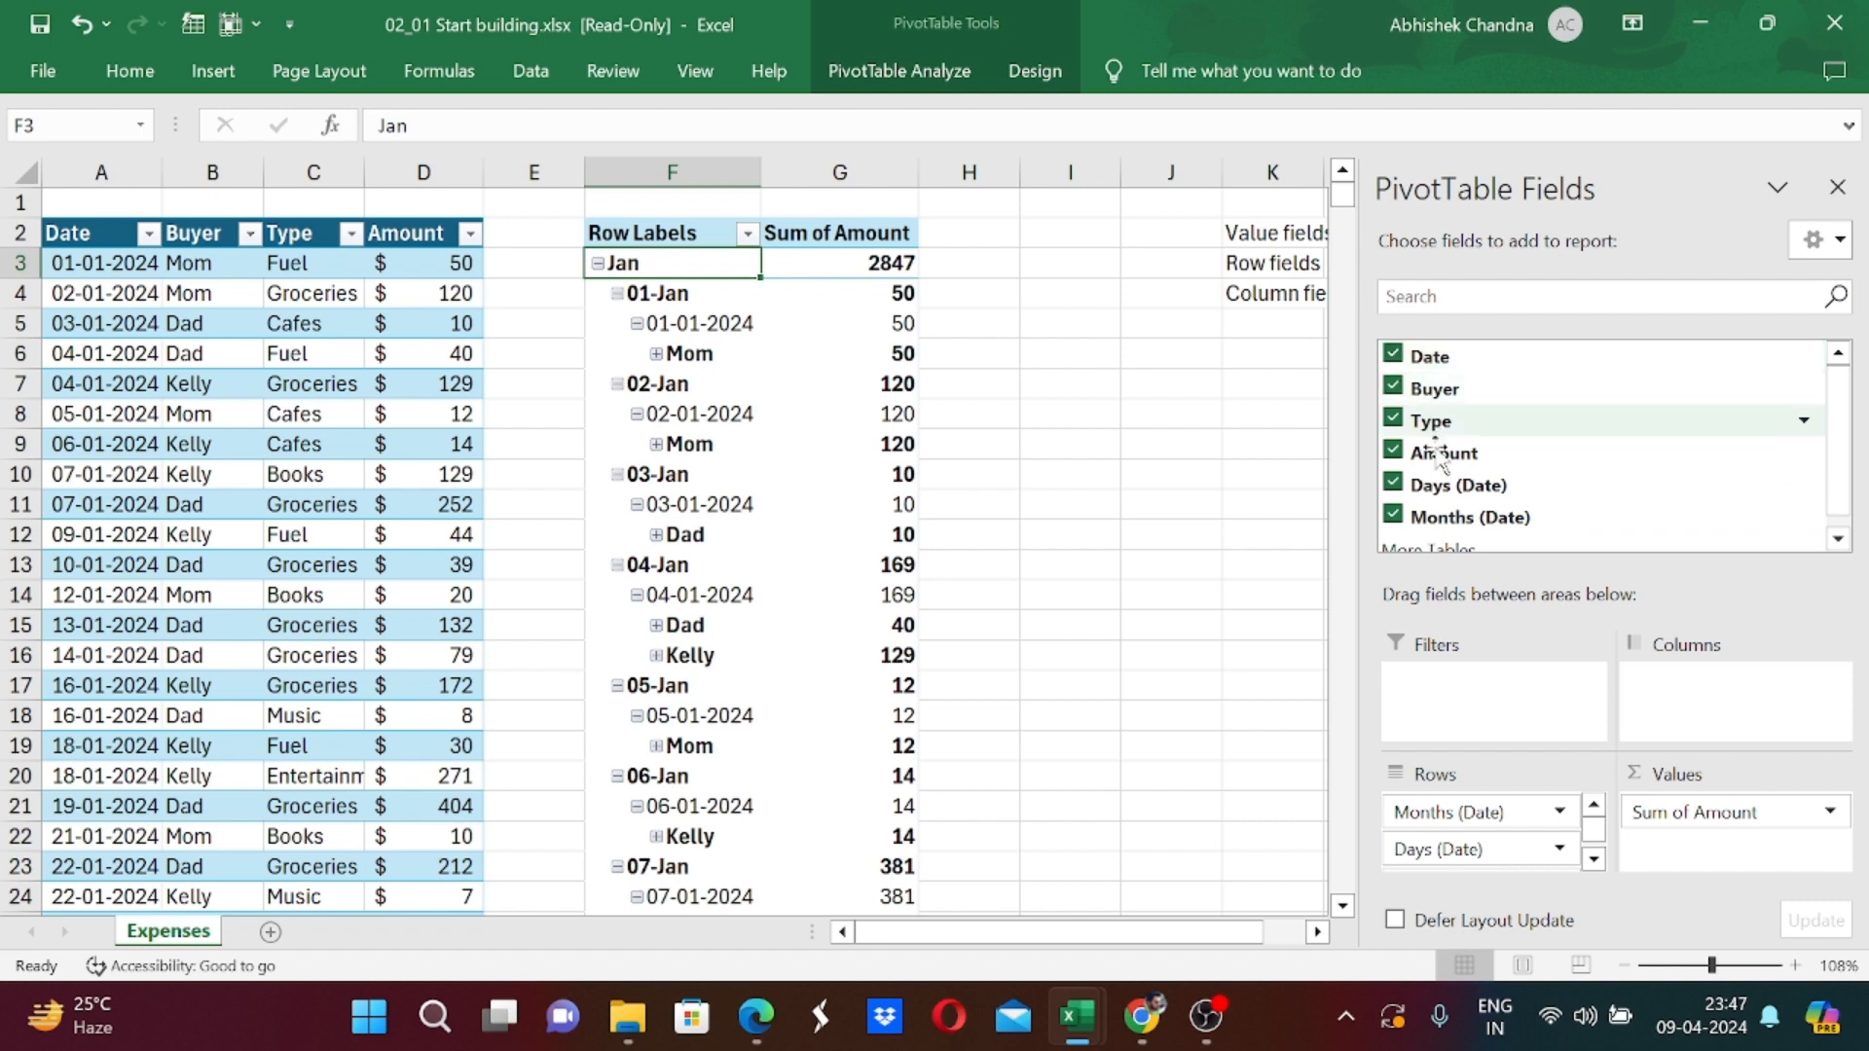
scroll(1450, 485, "down", 1)
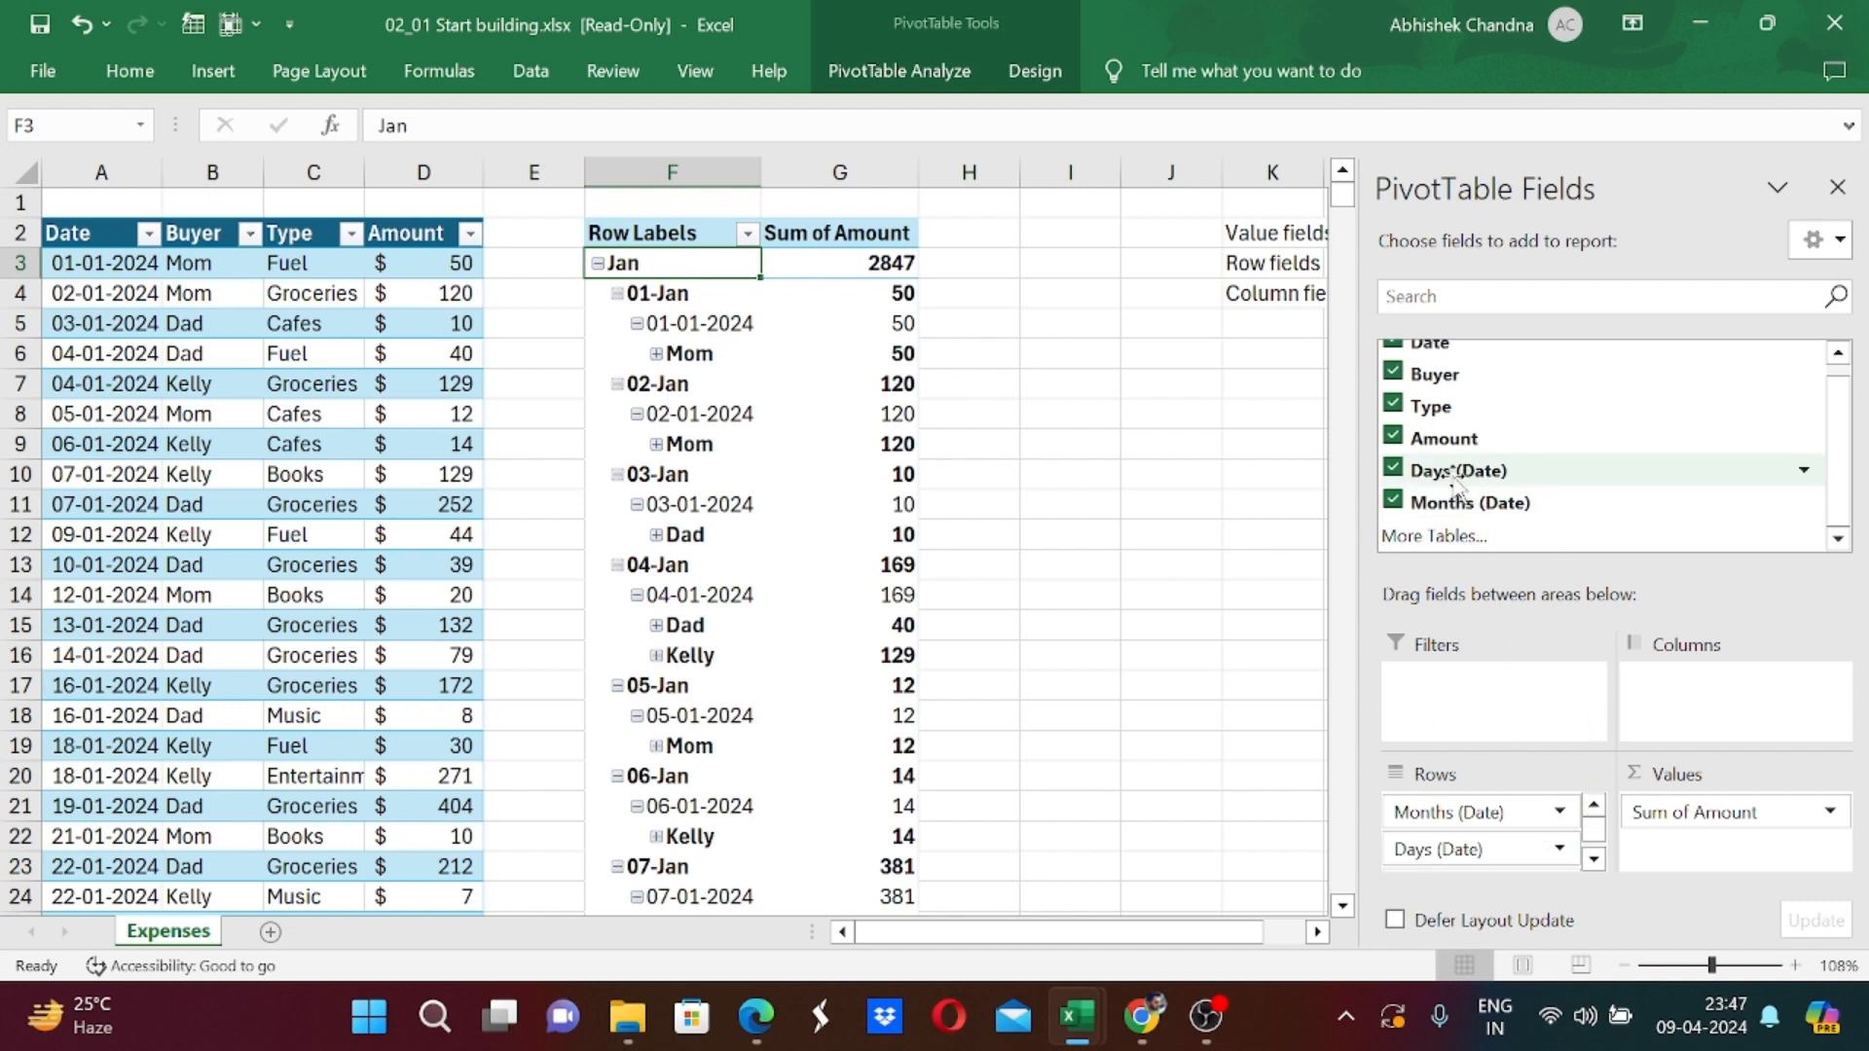
scroll(1470, 475, "up", 1)
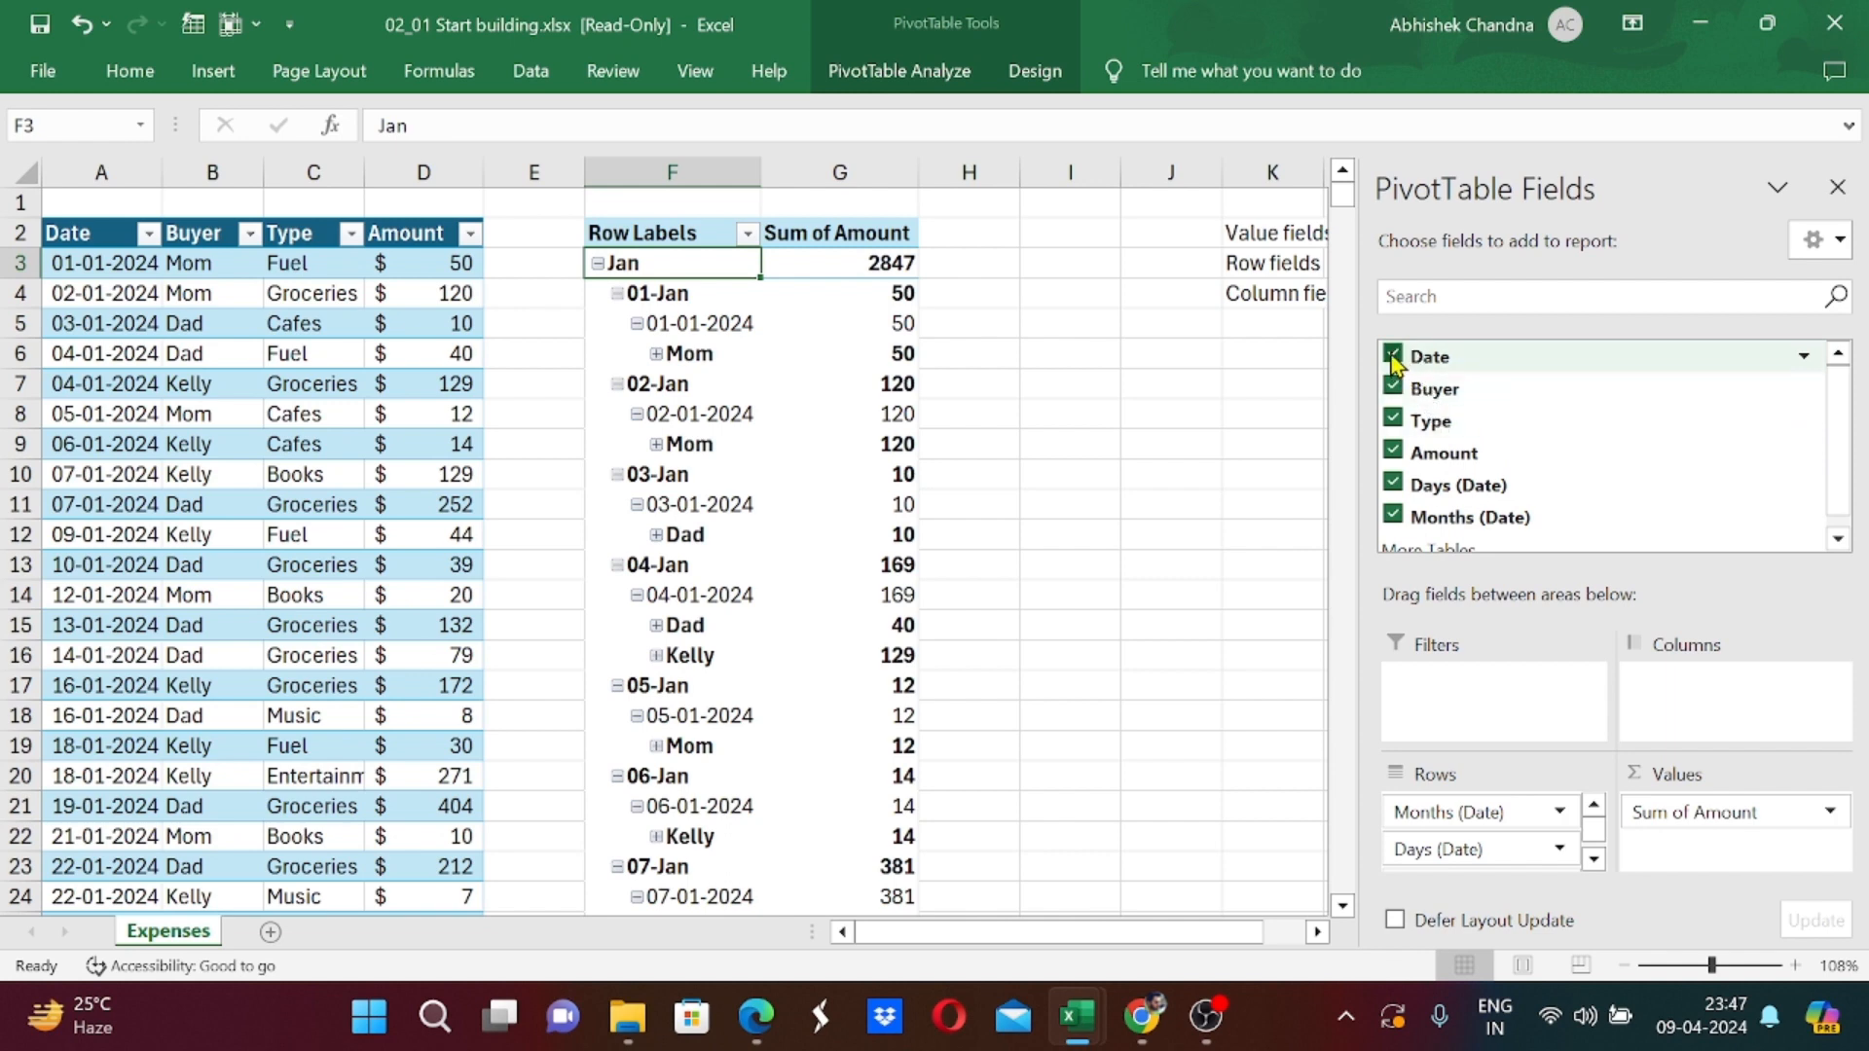
left_click(1394, 483)
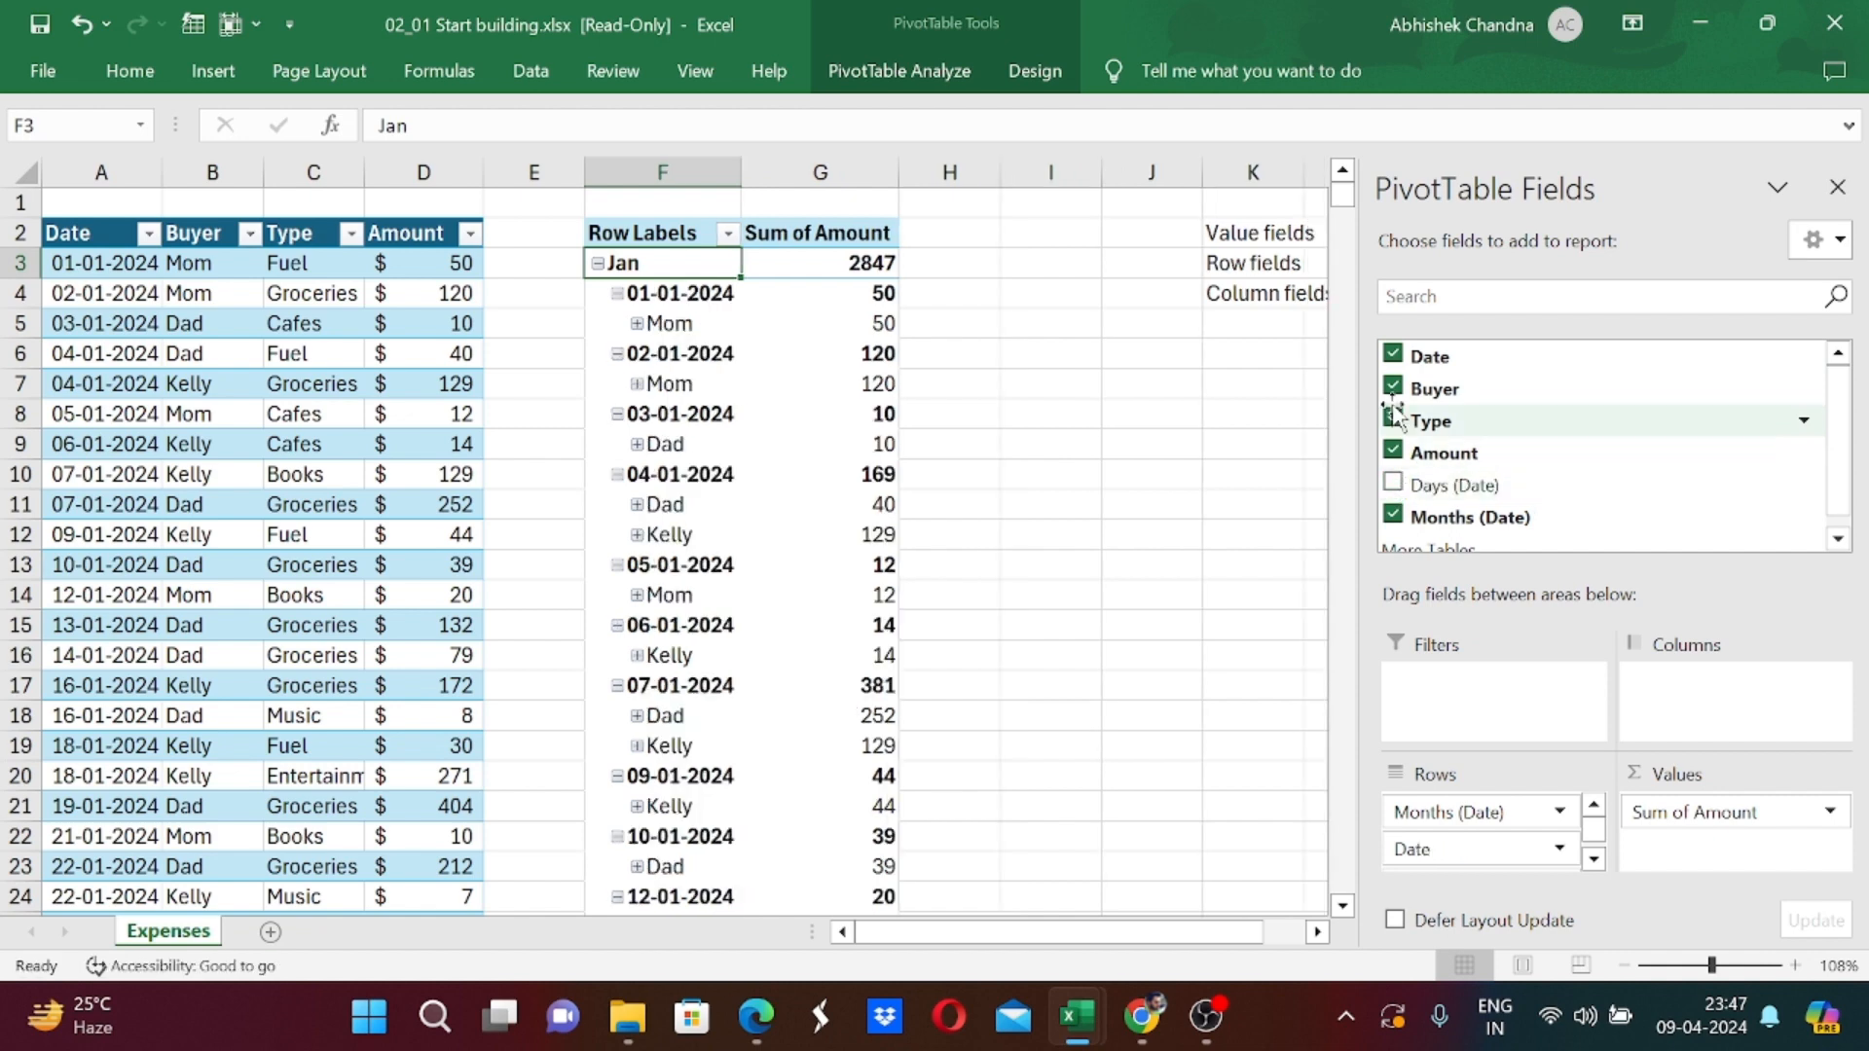
left_click(1394, 356)
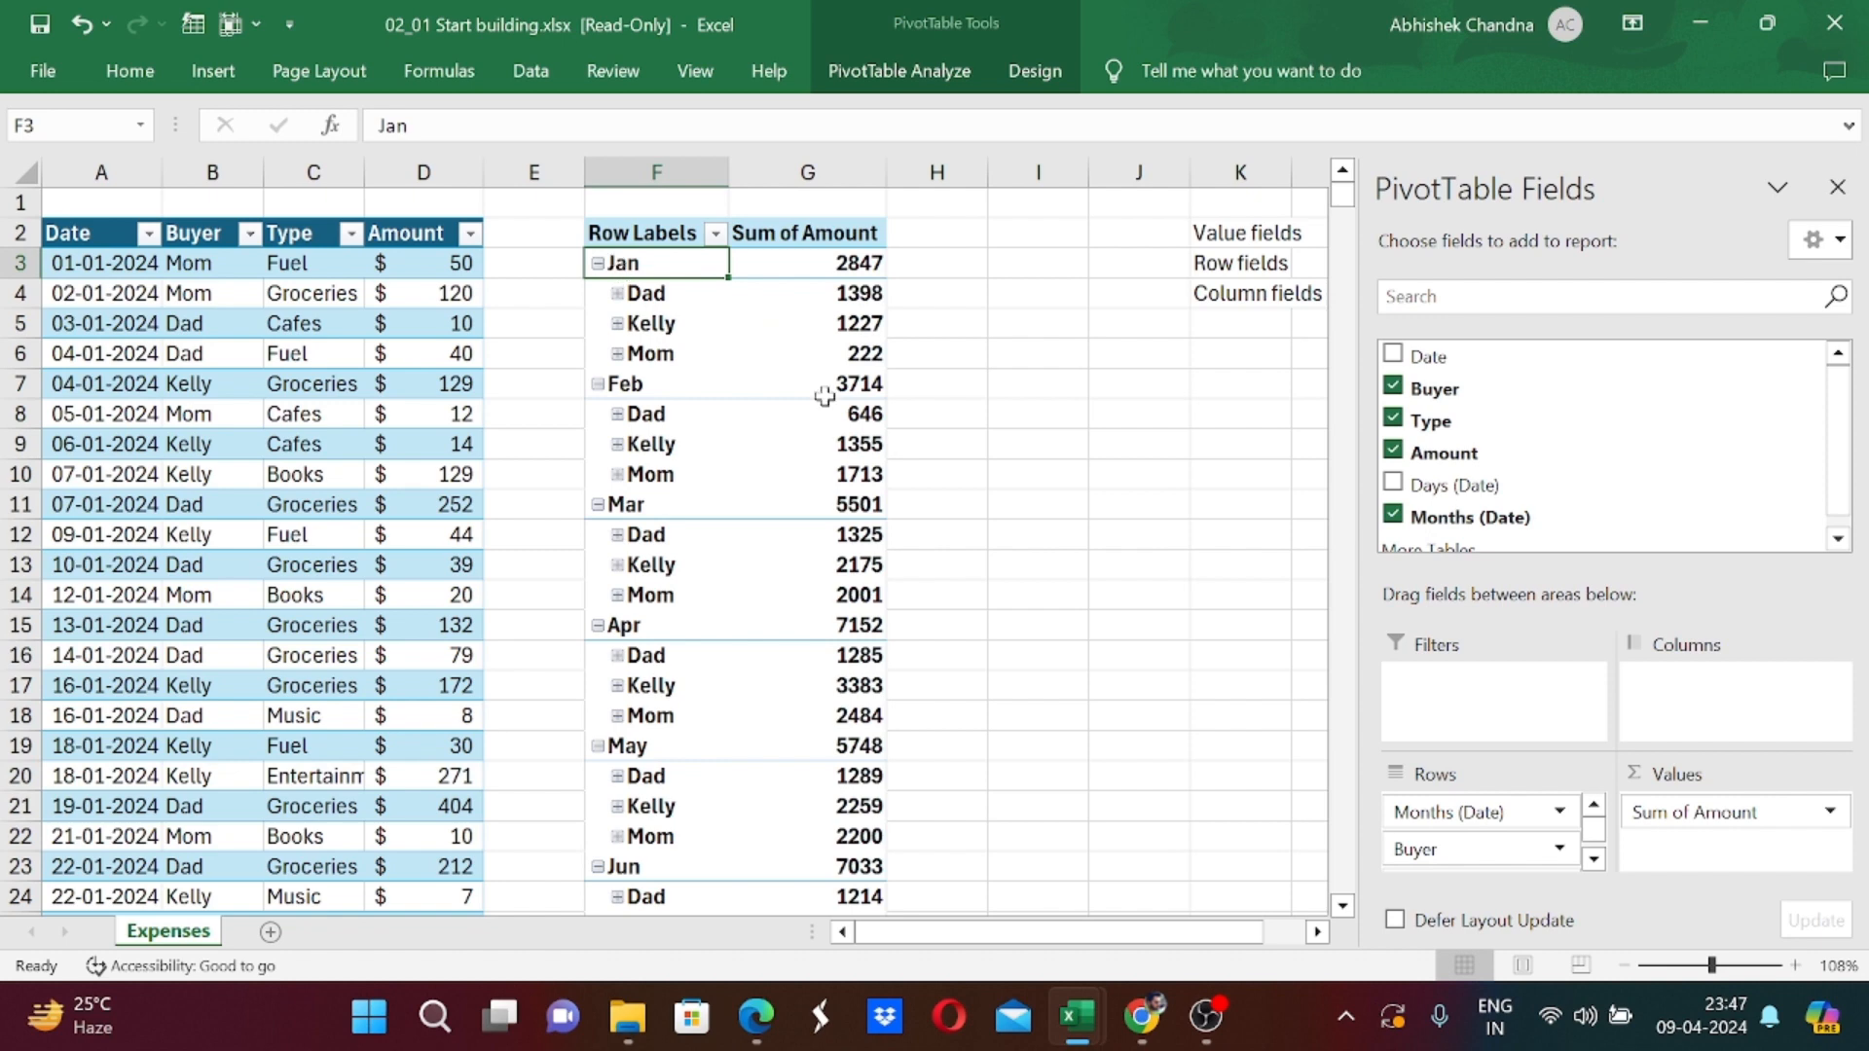
Expand the Dad group under Jan to inspect its expense types, and collapse the entire Months (Date) field.
left_click(617, 294)
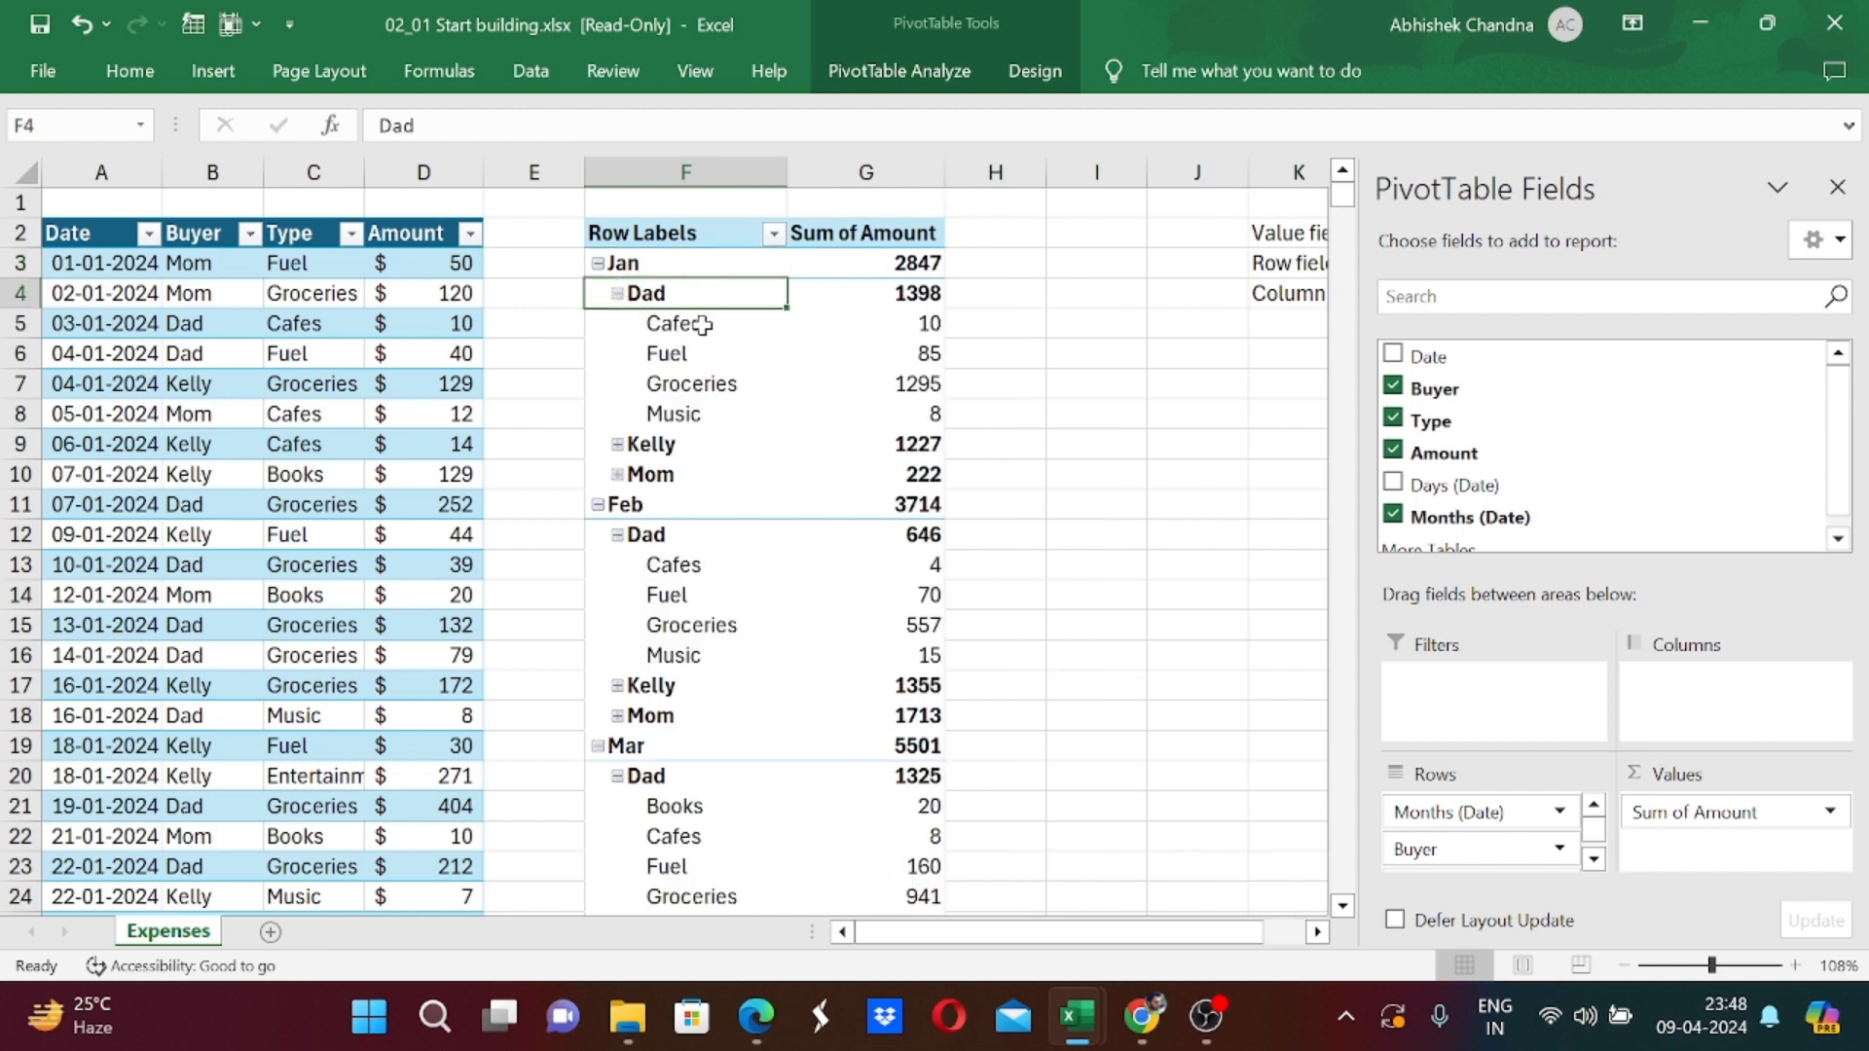
left_click(654, 261)
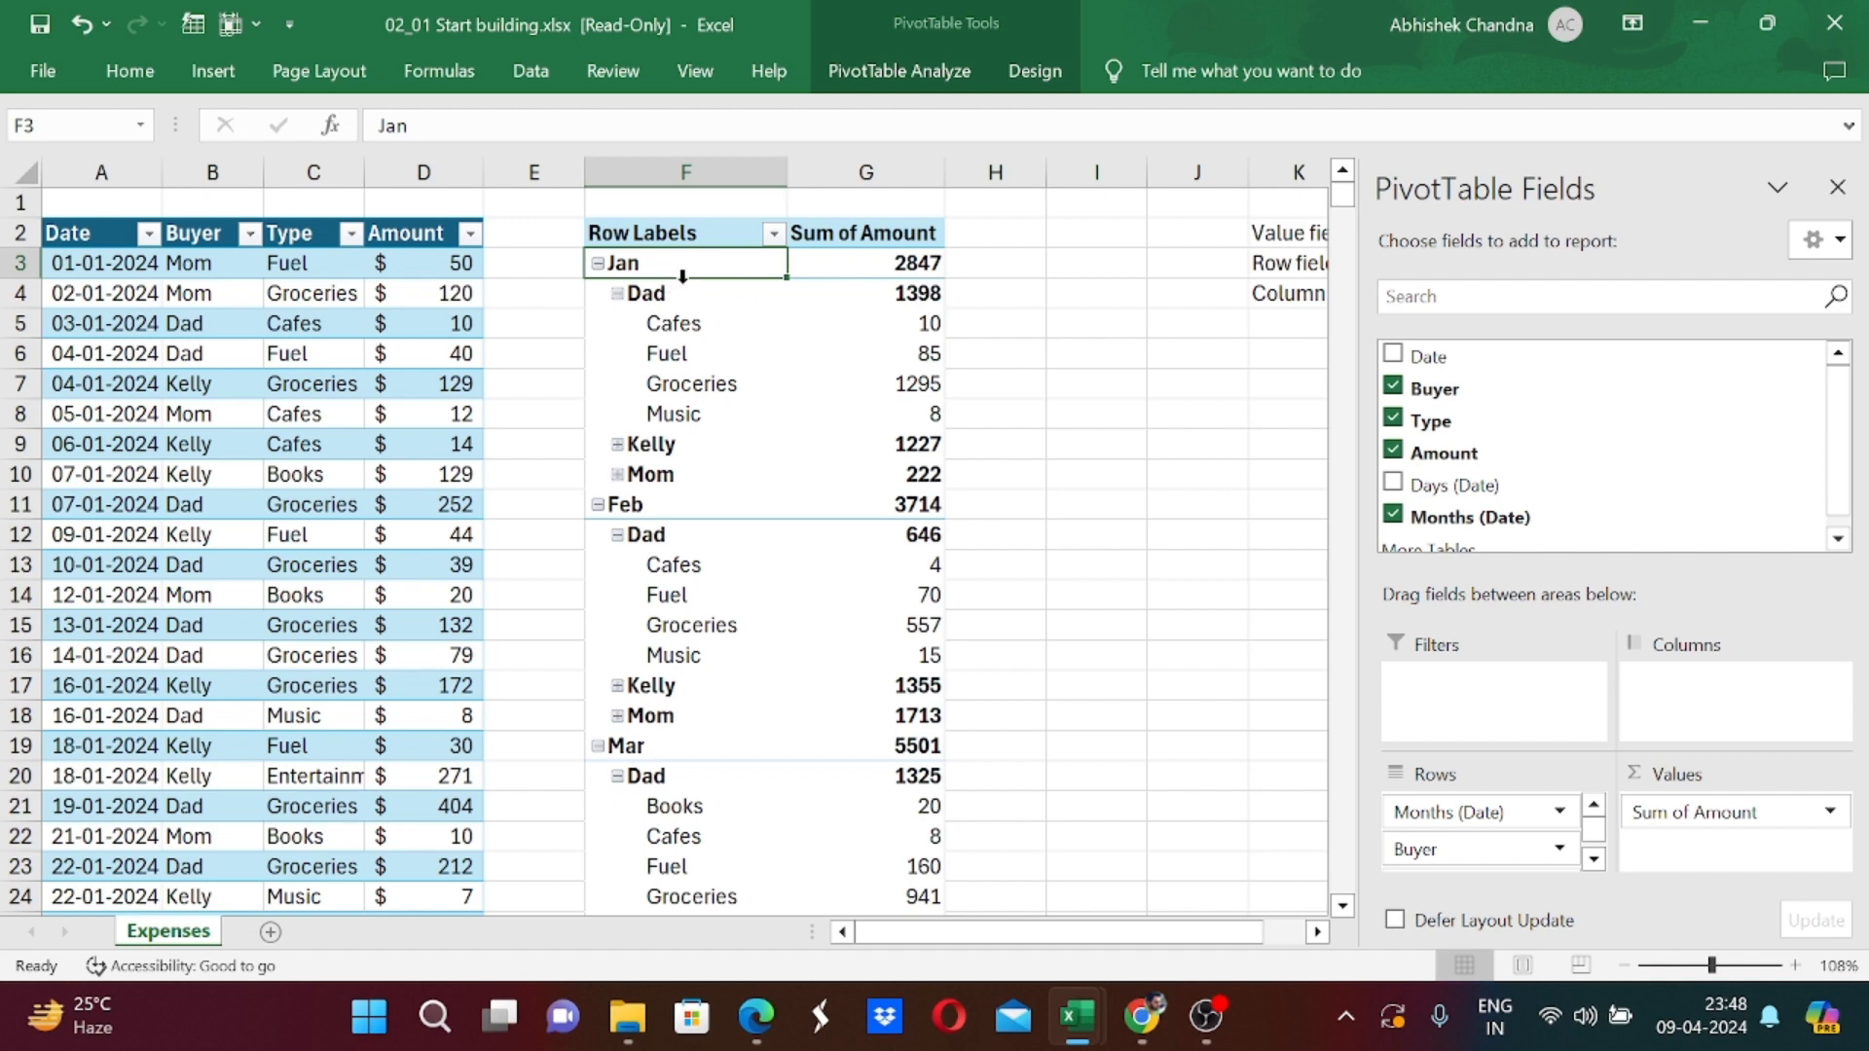
right_click(679, 244)
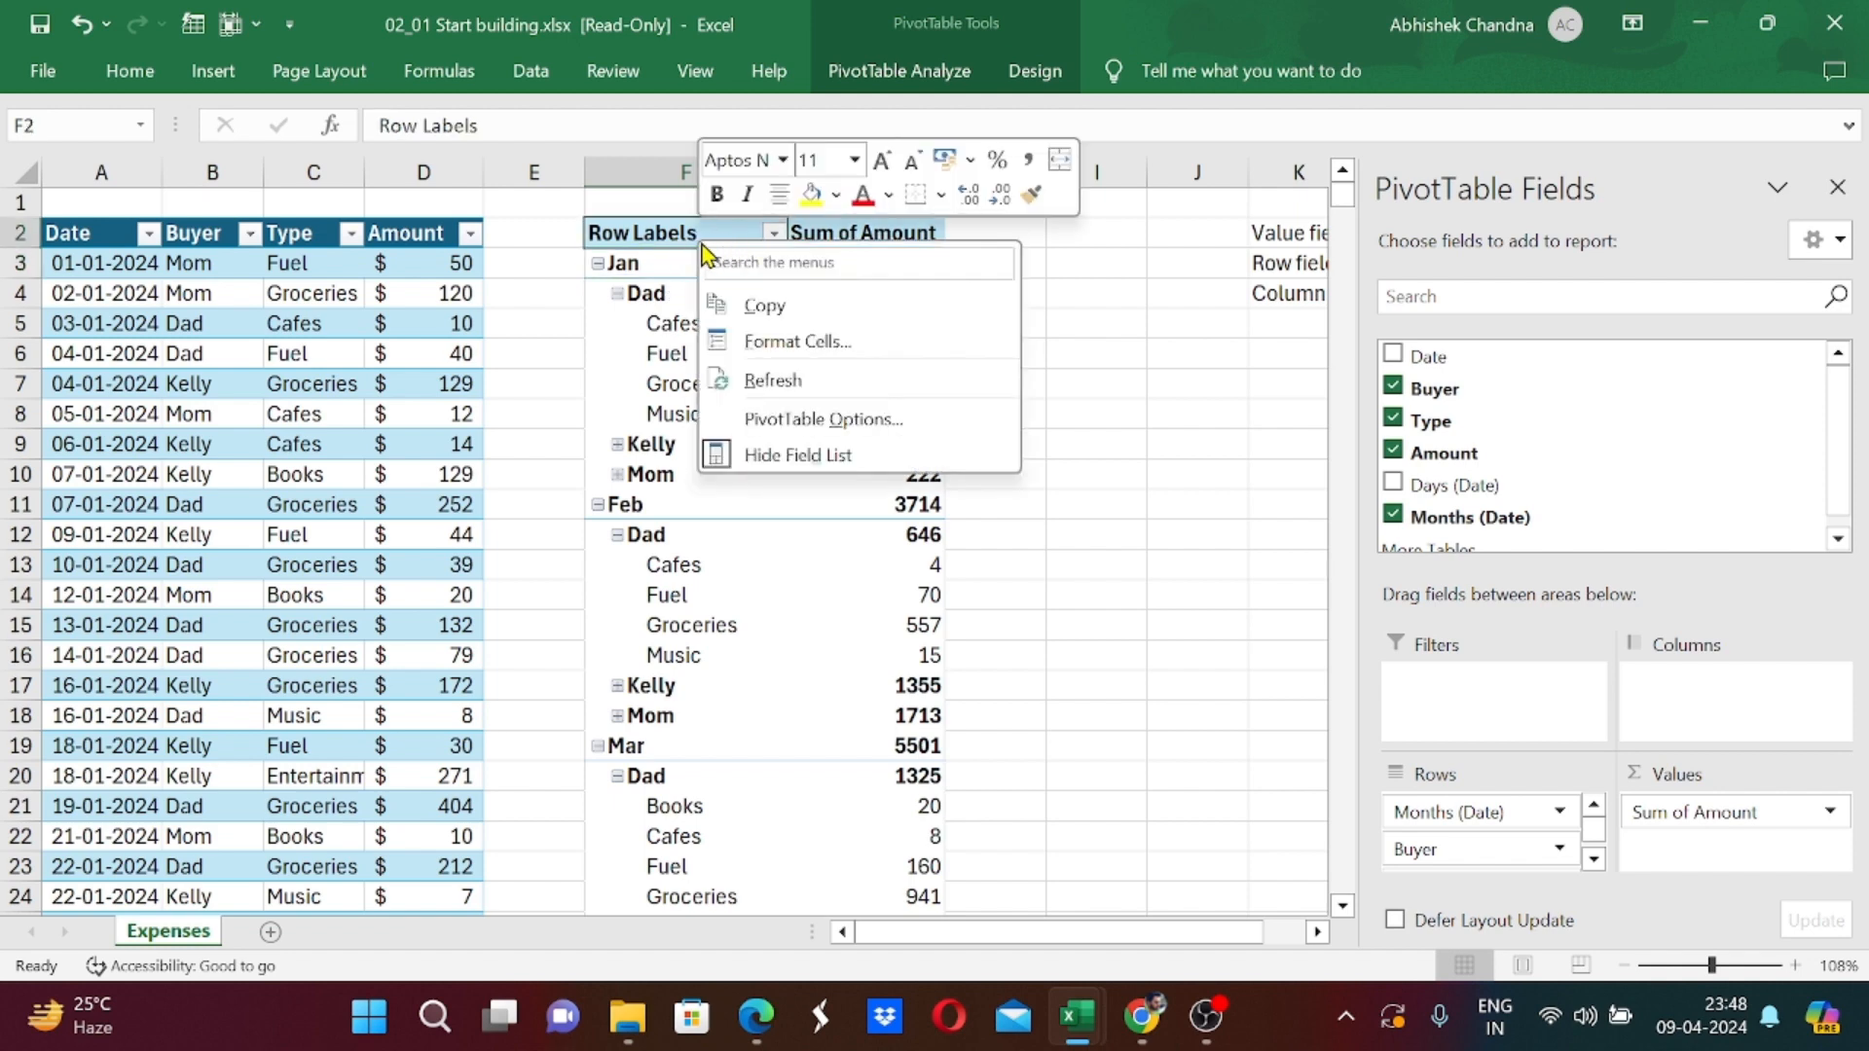
left_click(667, 271)
left_click(667, 261)
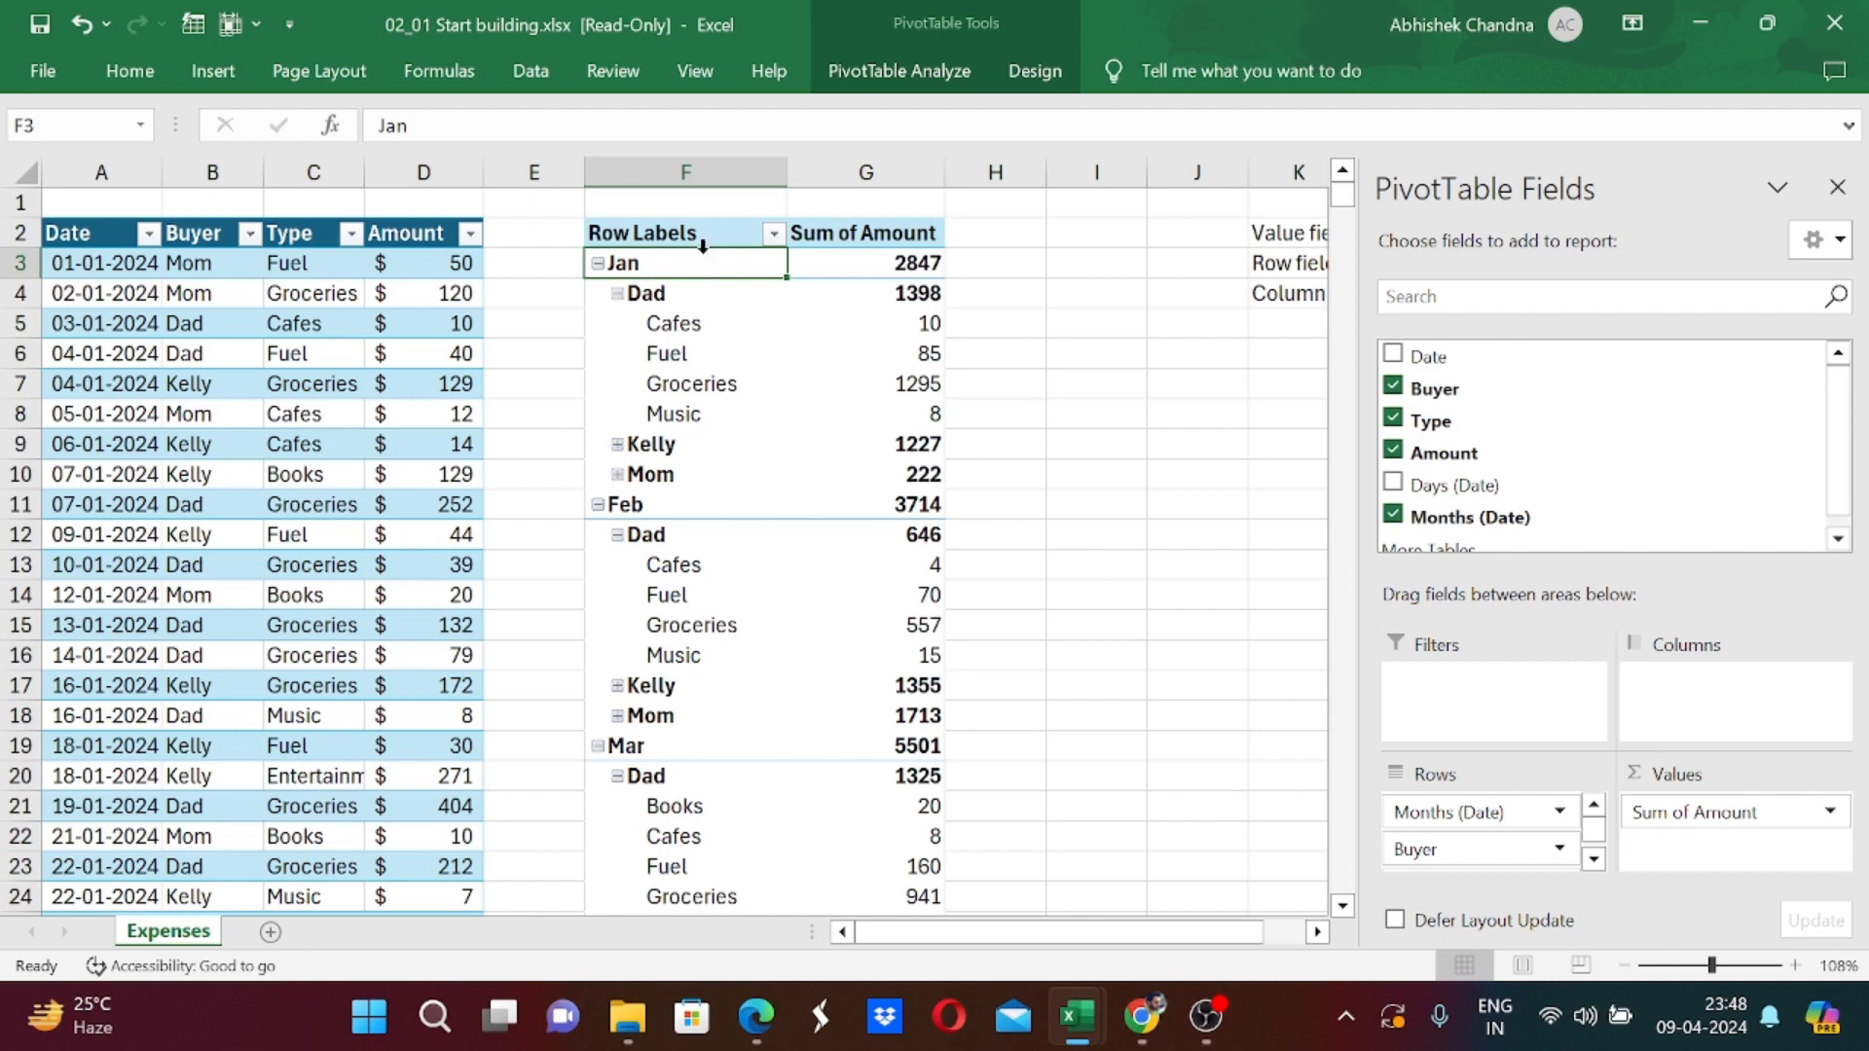
right_click(690, 276)
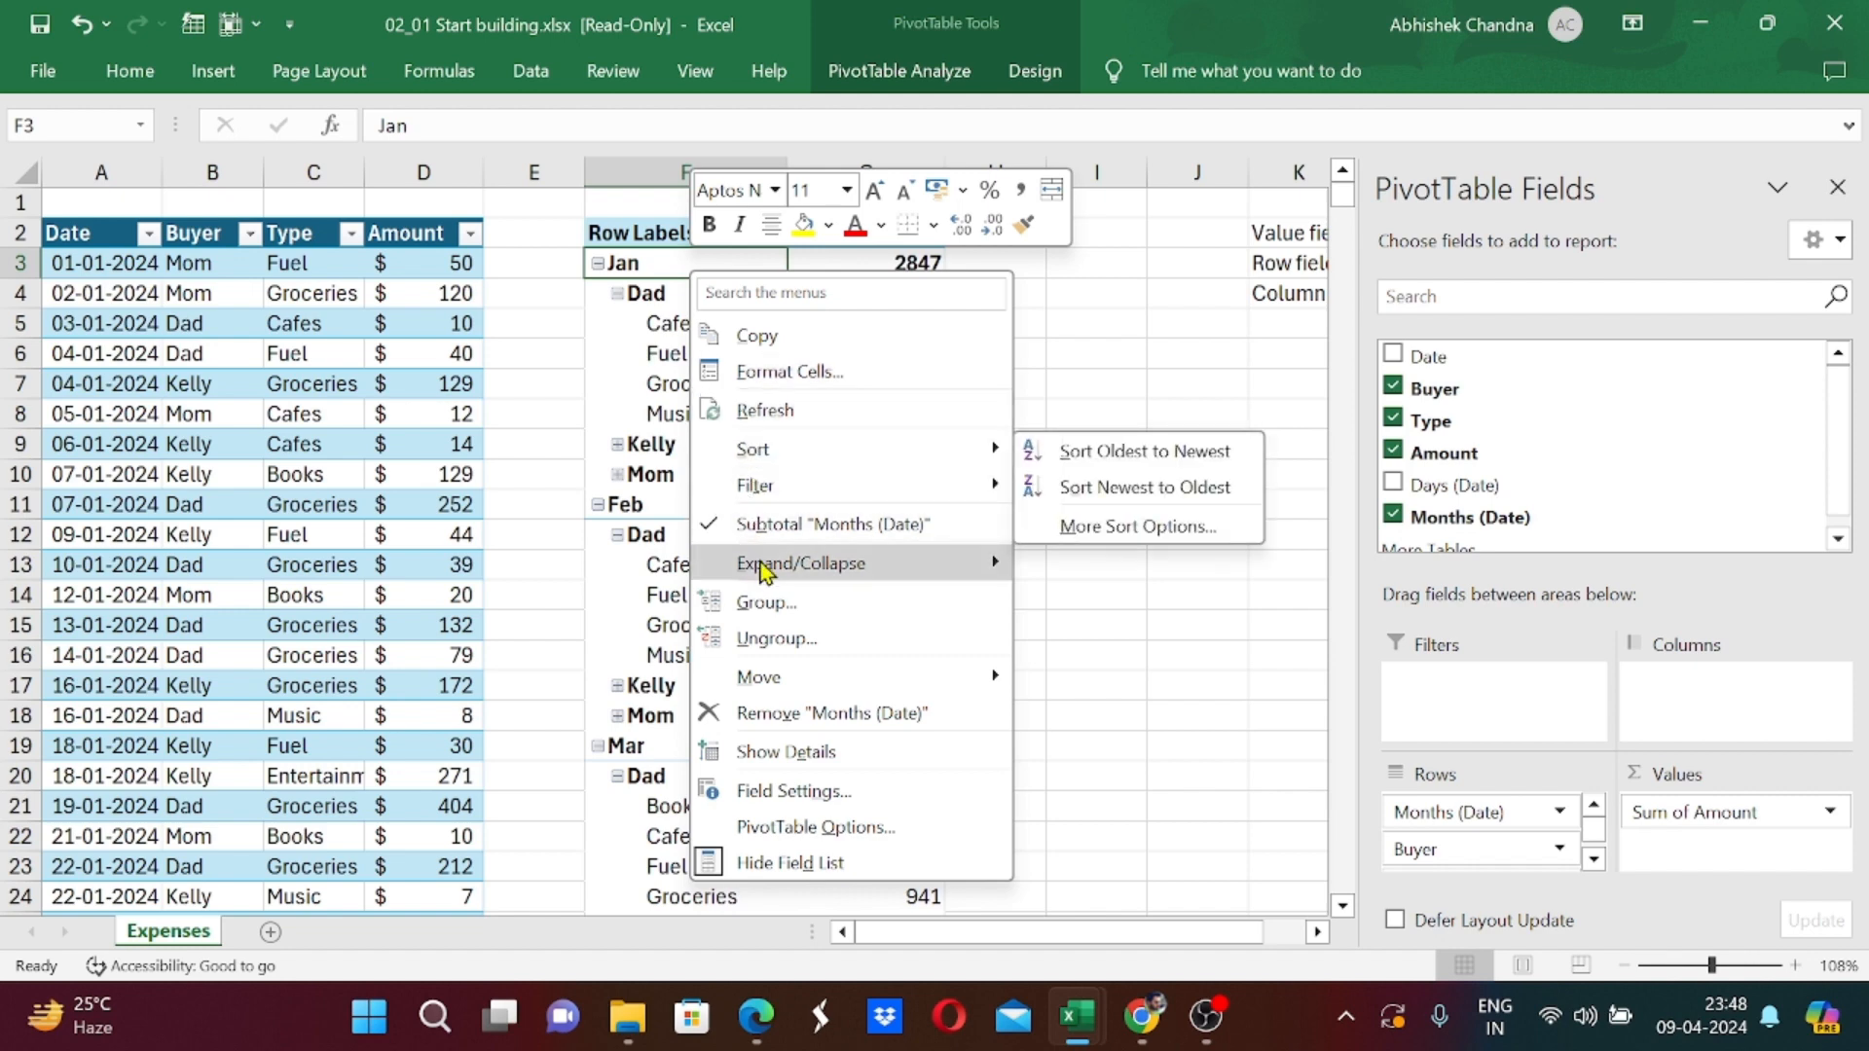
mouse_move(768, 570)
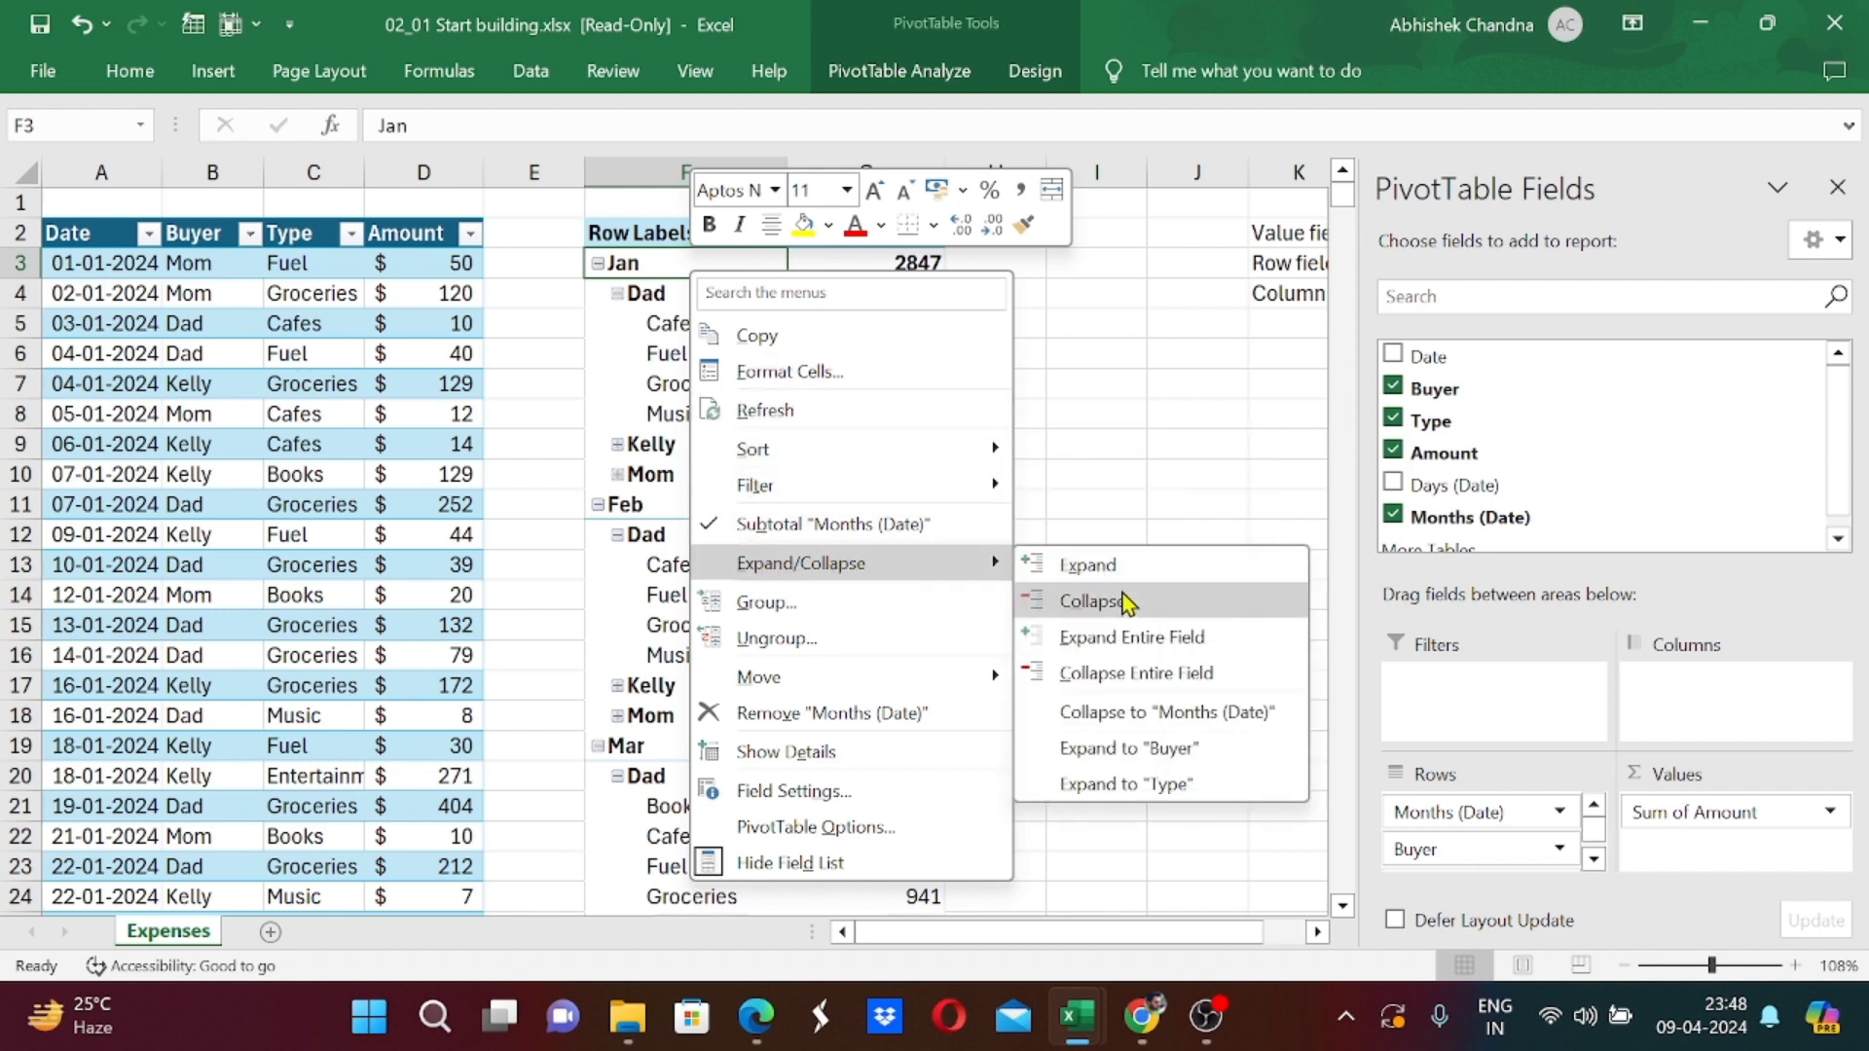
left_click(1126, 676)
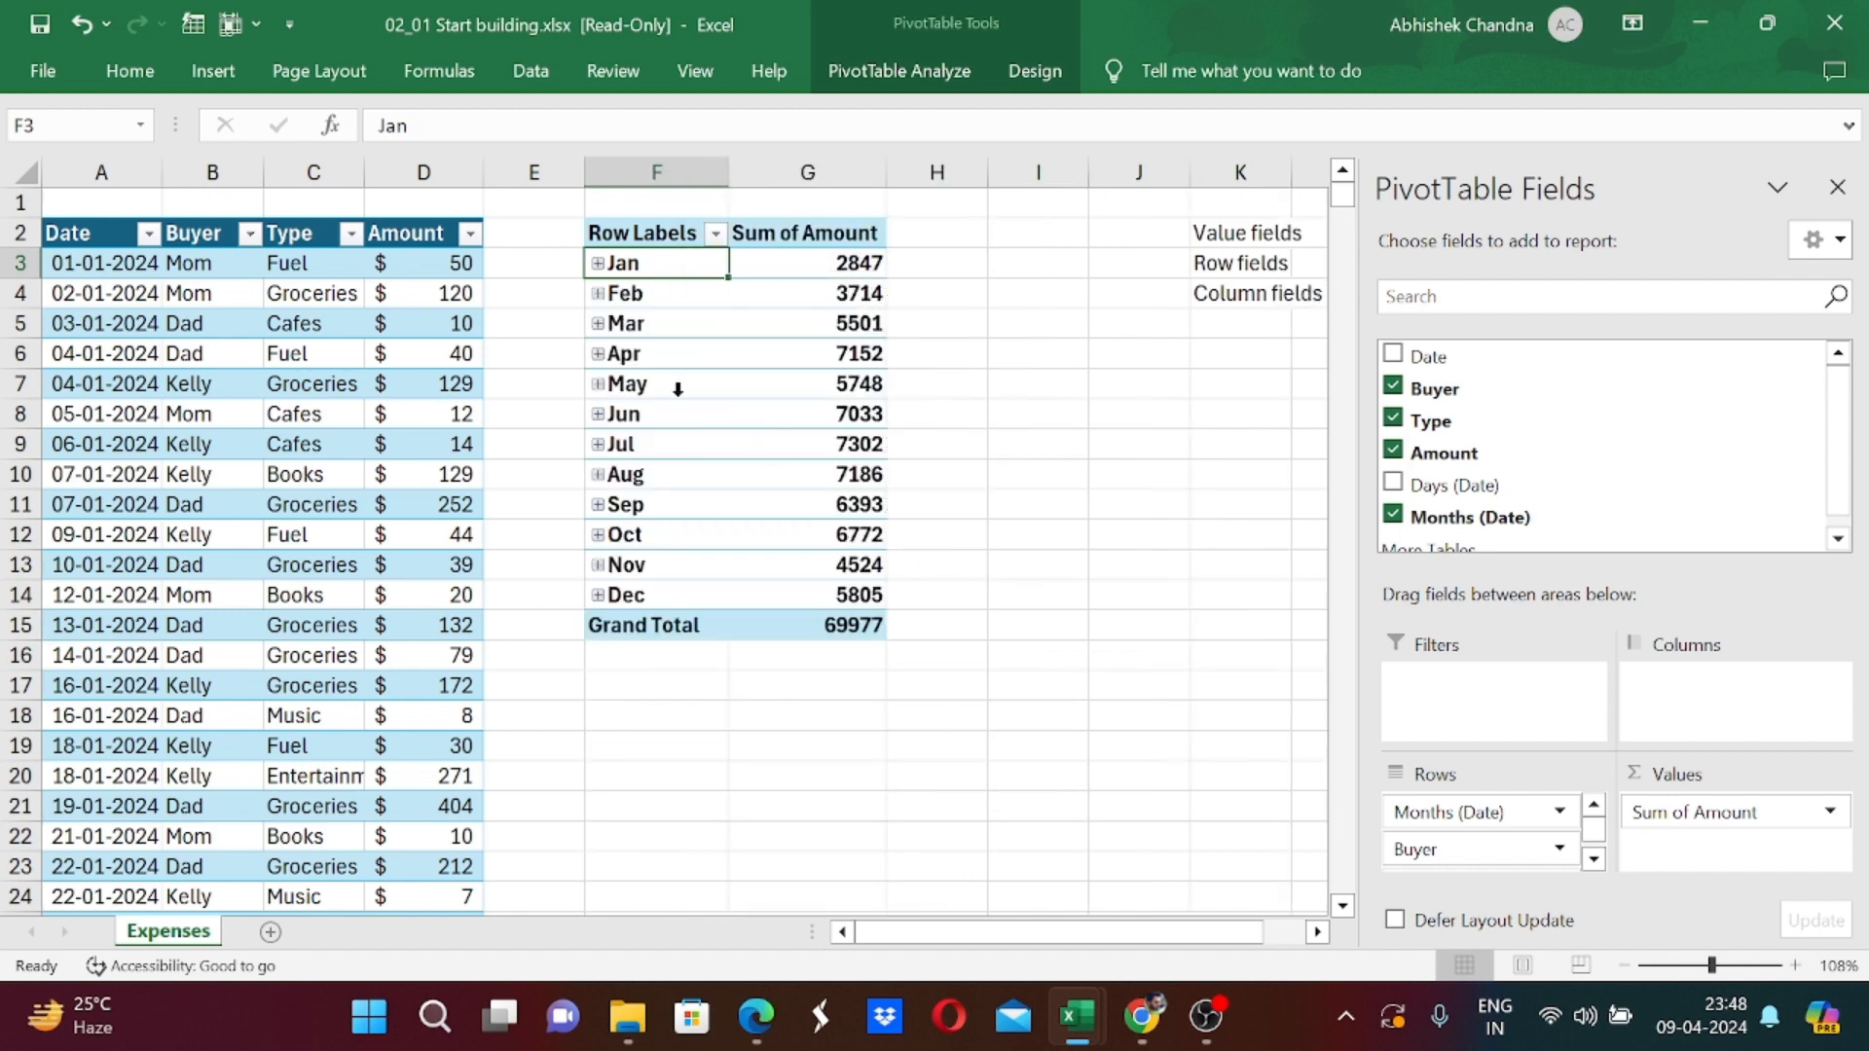
Highlight the "Value fields" and "Row fields" notes in K2:K3 with a yellow fill.
left_click(663, 342)
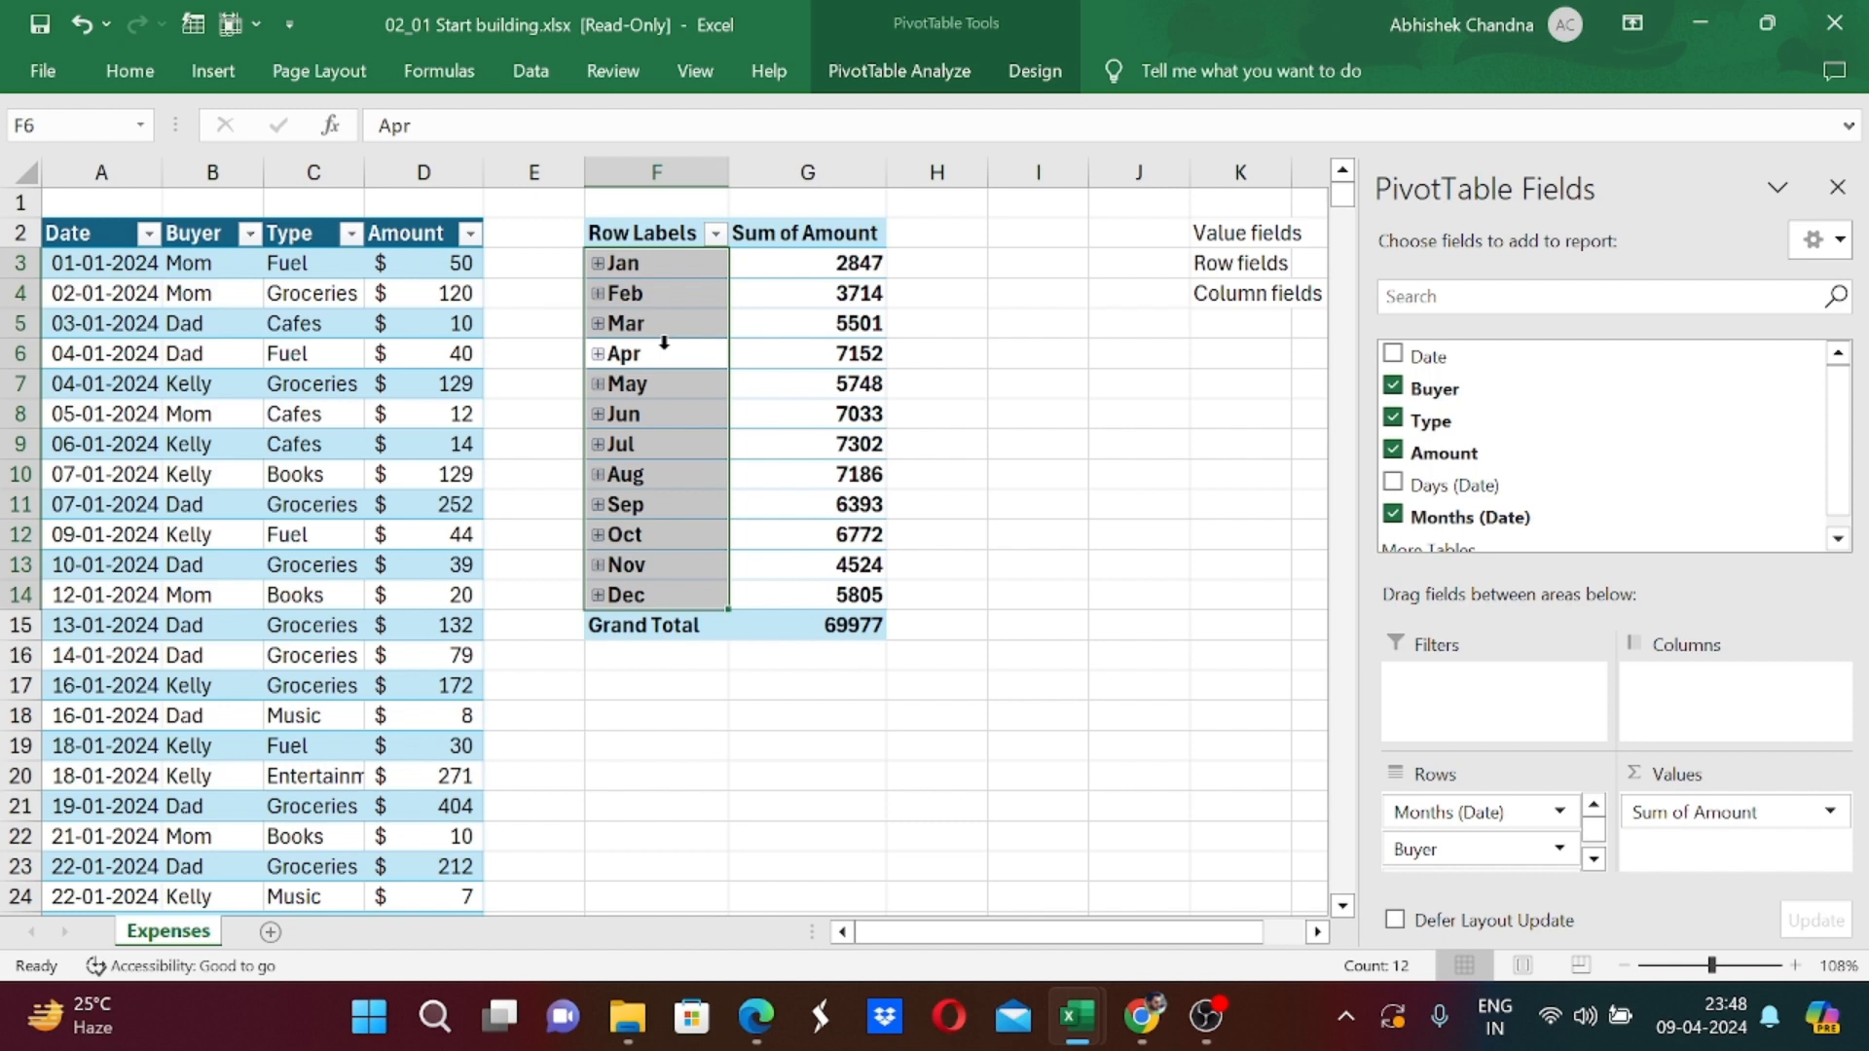
left_click(1210, 235)
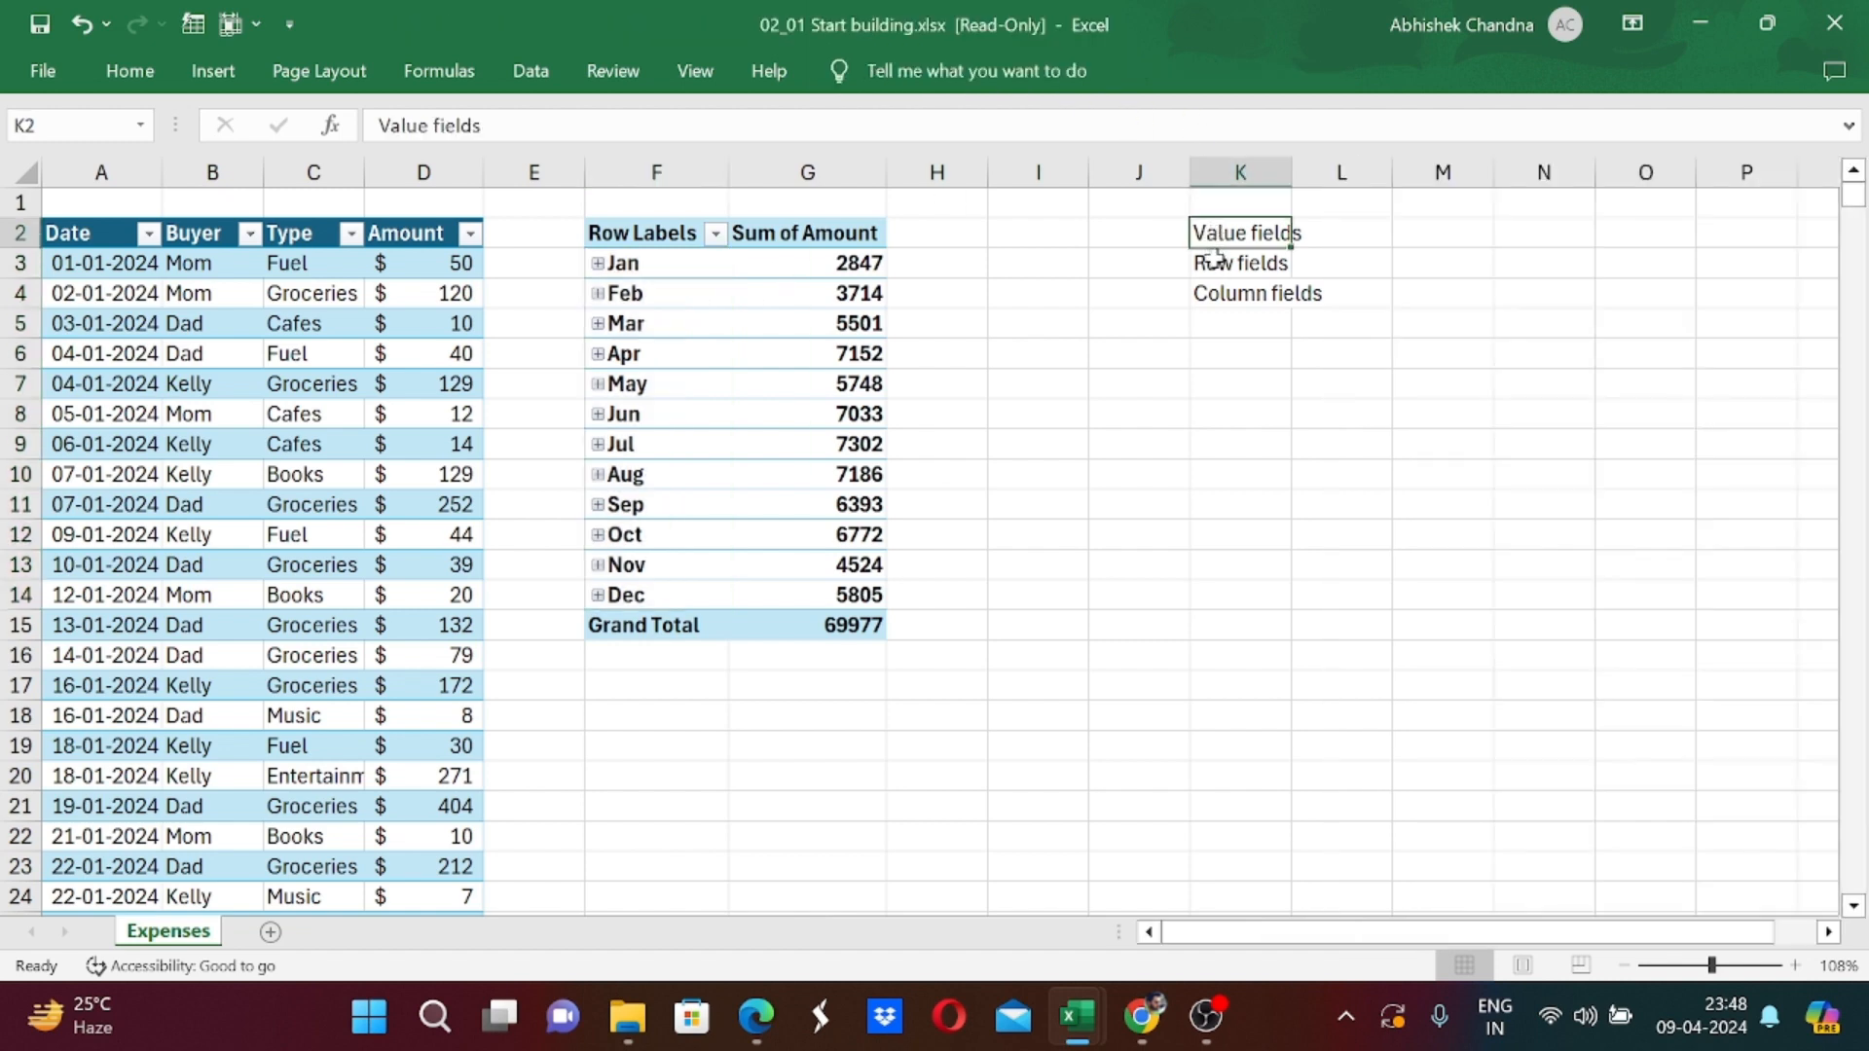
left_click_drag(1213, 258, 1188, 237)
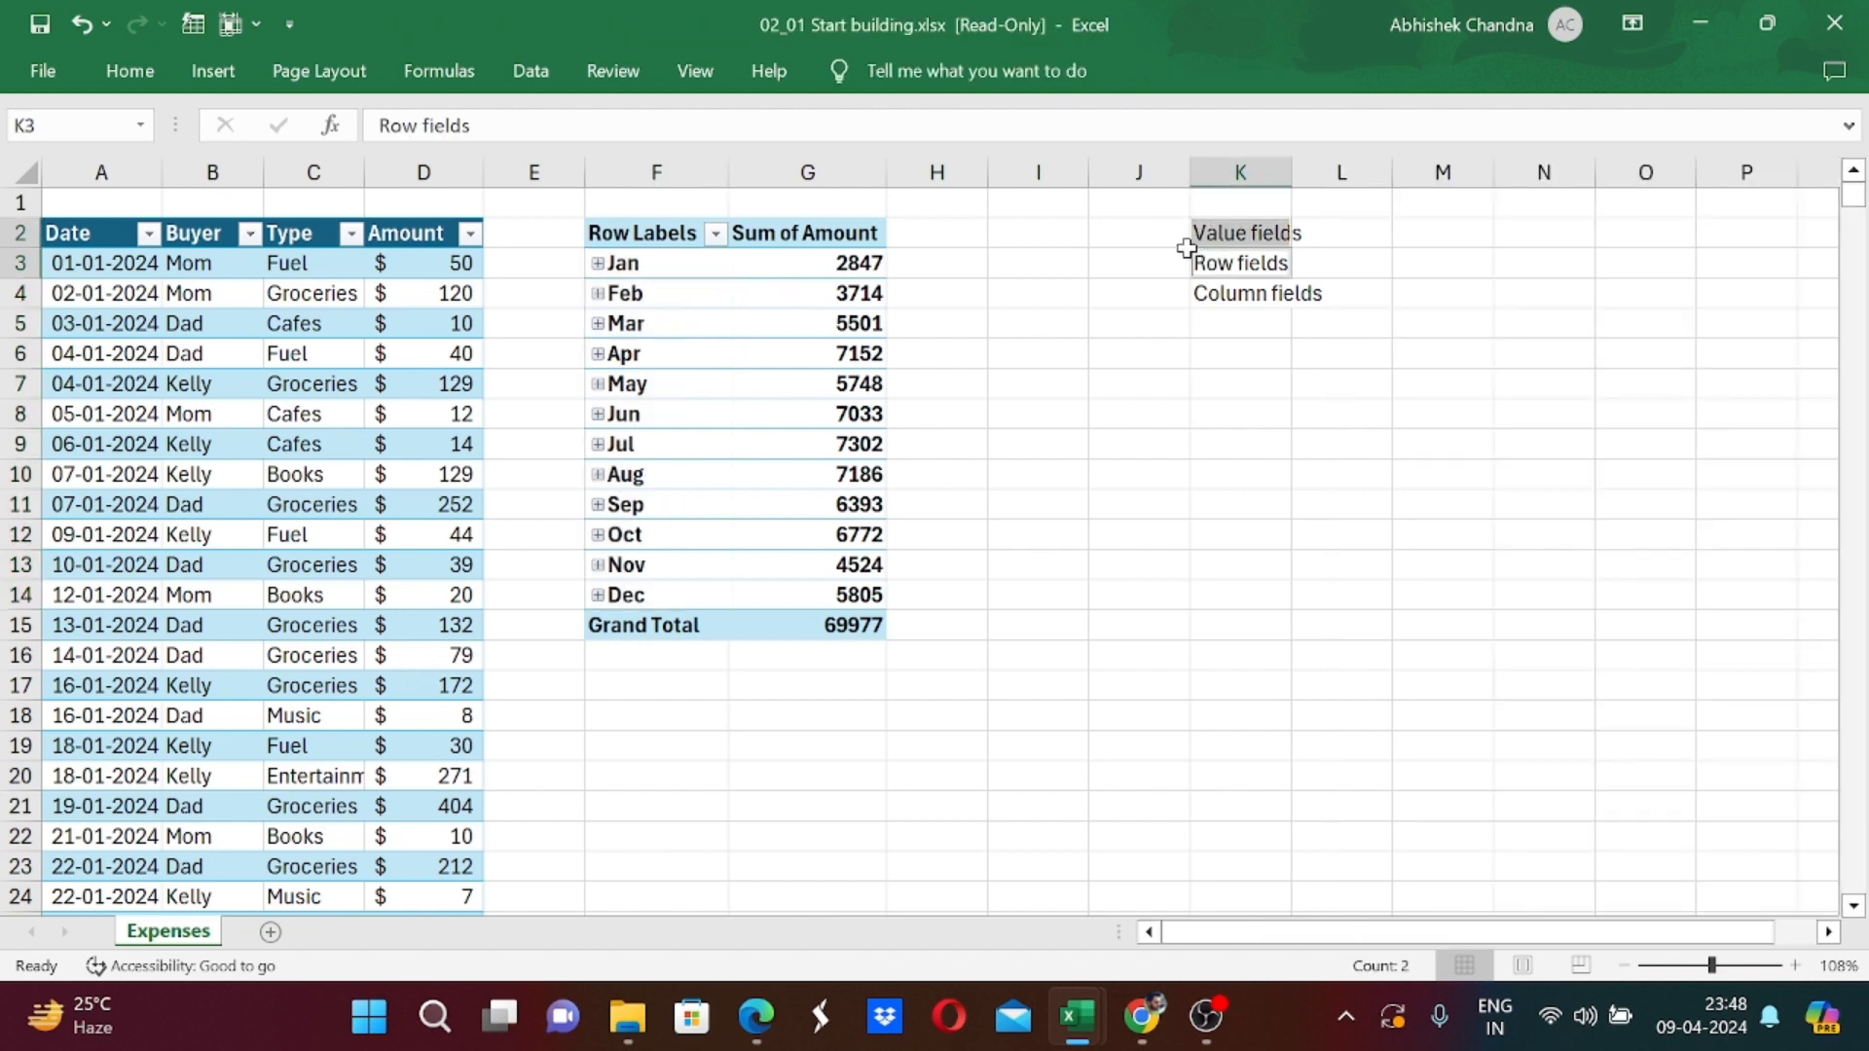
left_click(129, 76)
left_click(356, 173)
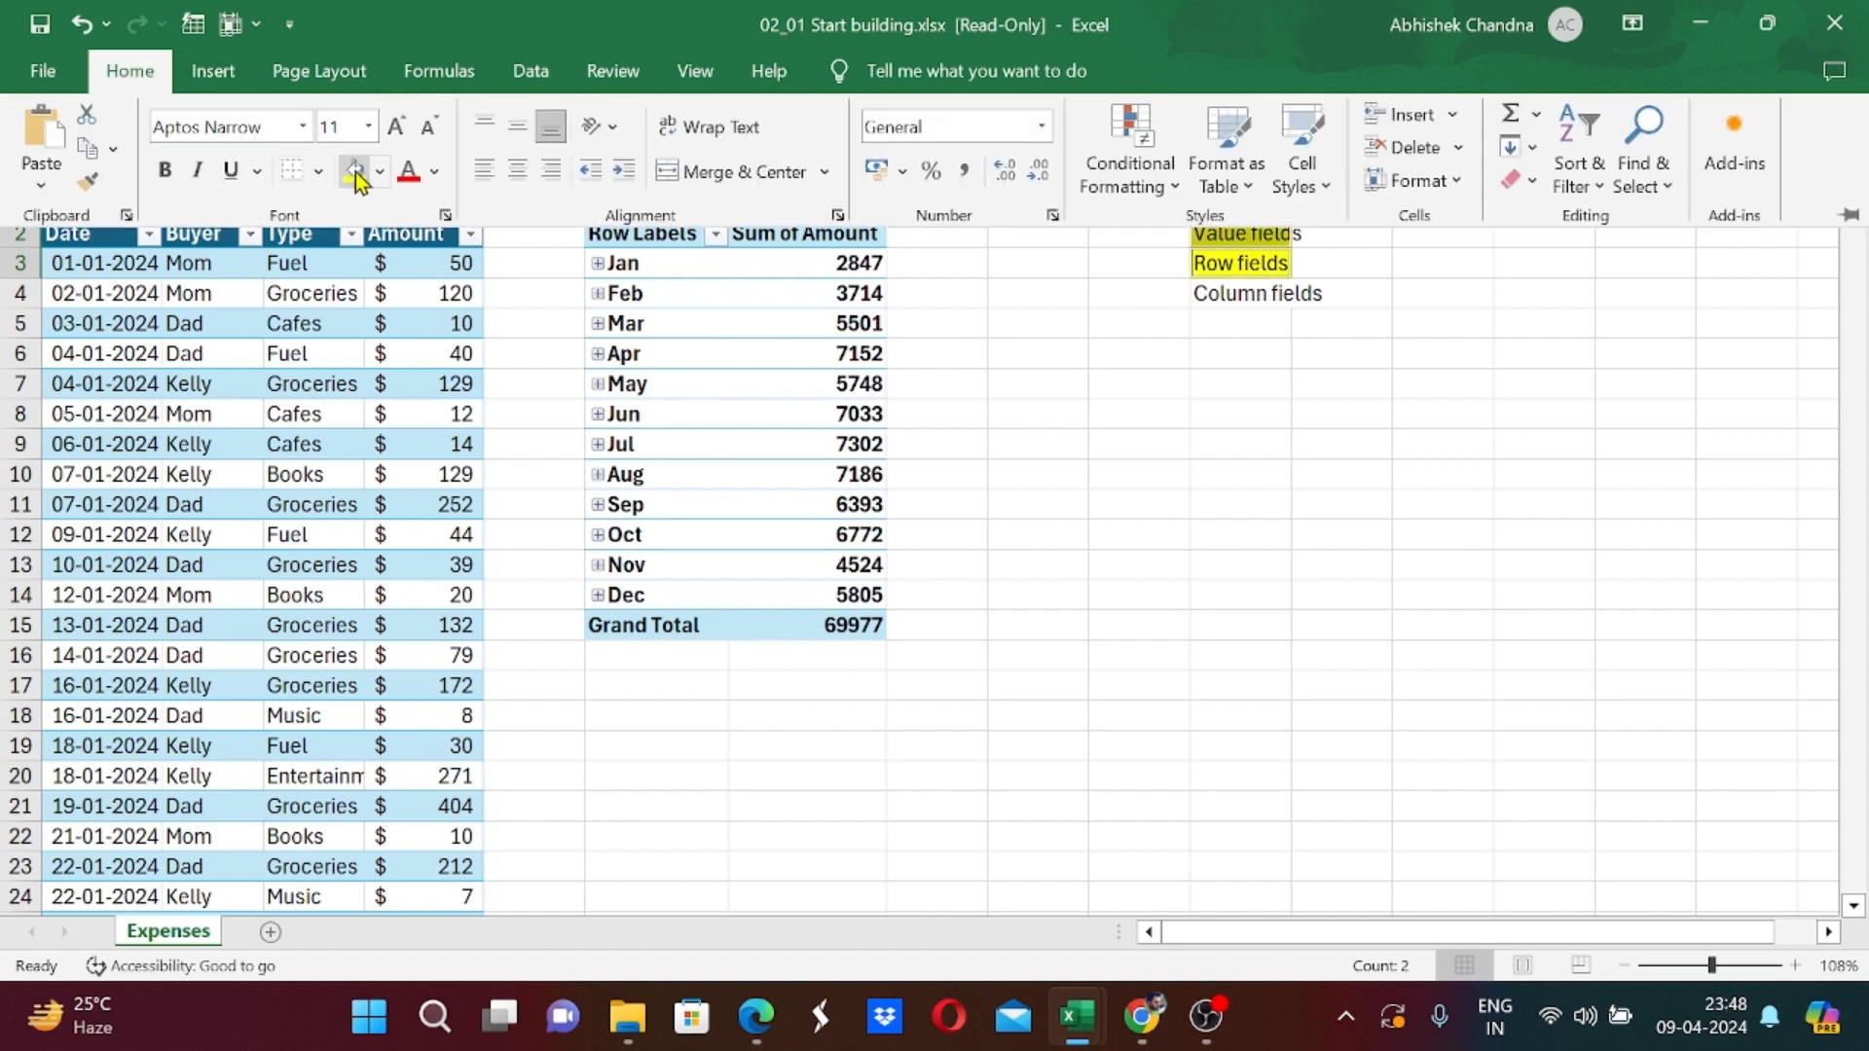
left_click(1228, 368)
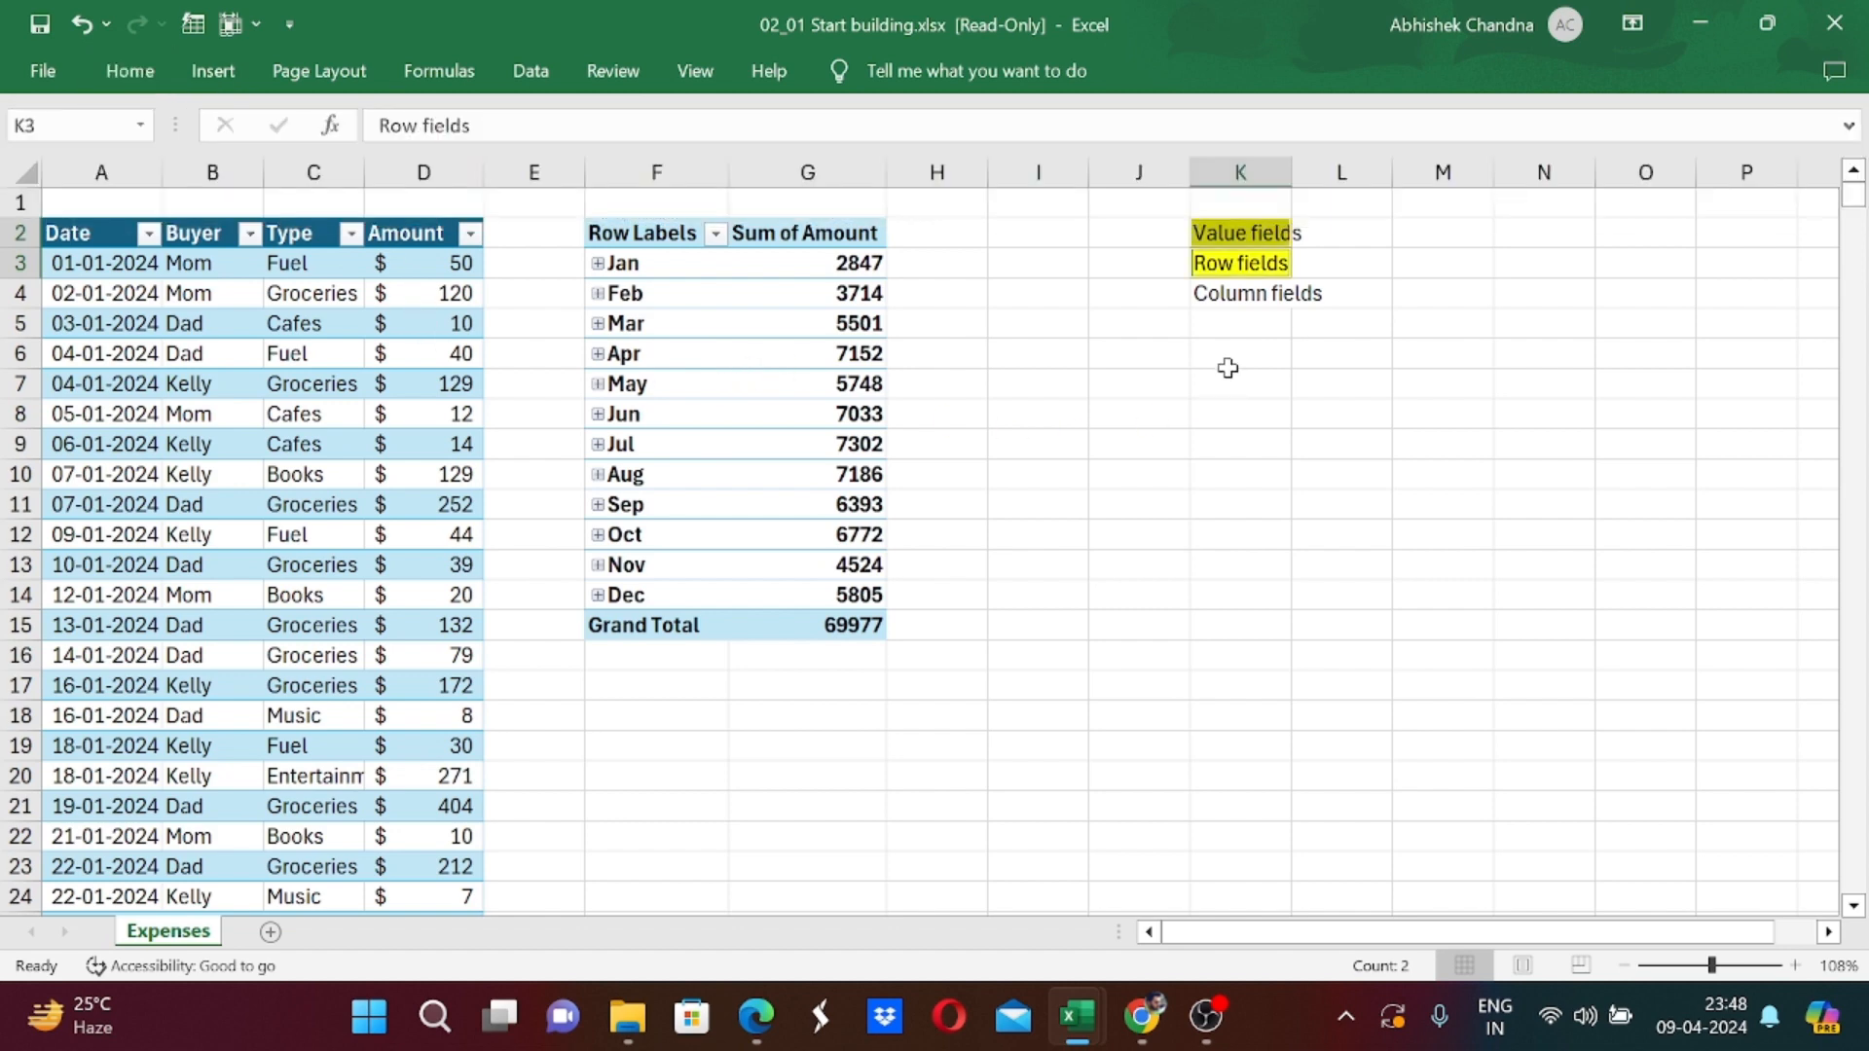
Move the three field notes from K2:K4 down to K16:K18.
left_click(1238, 298)
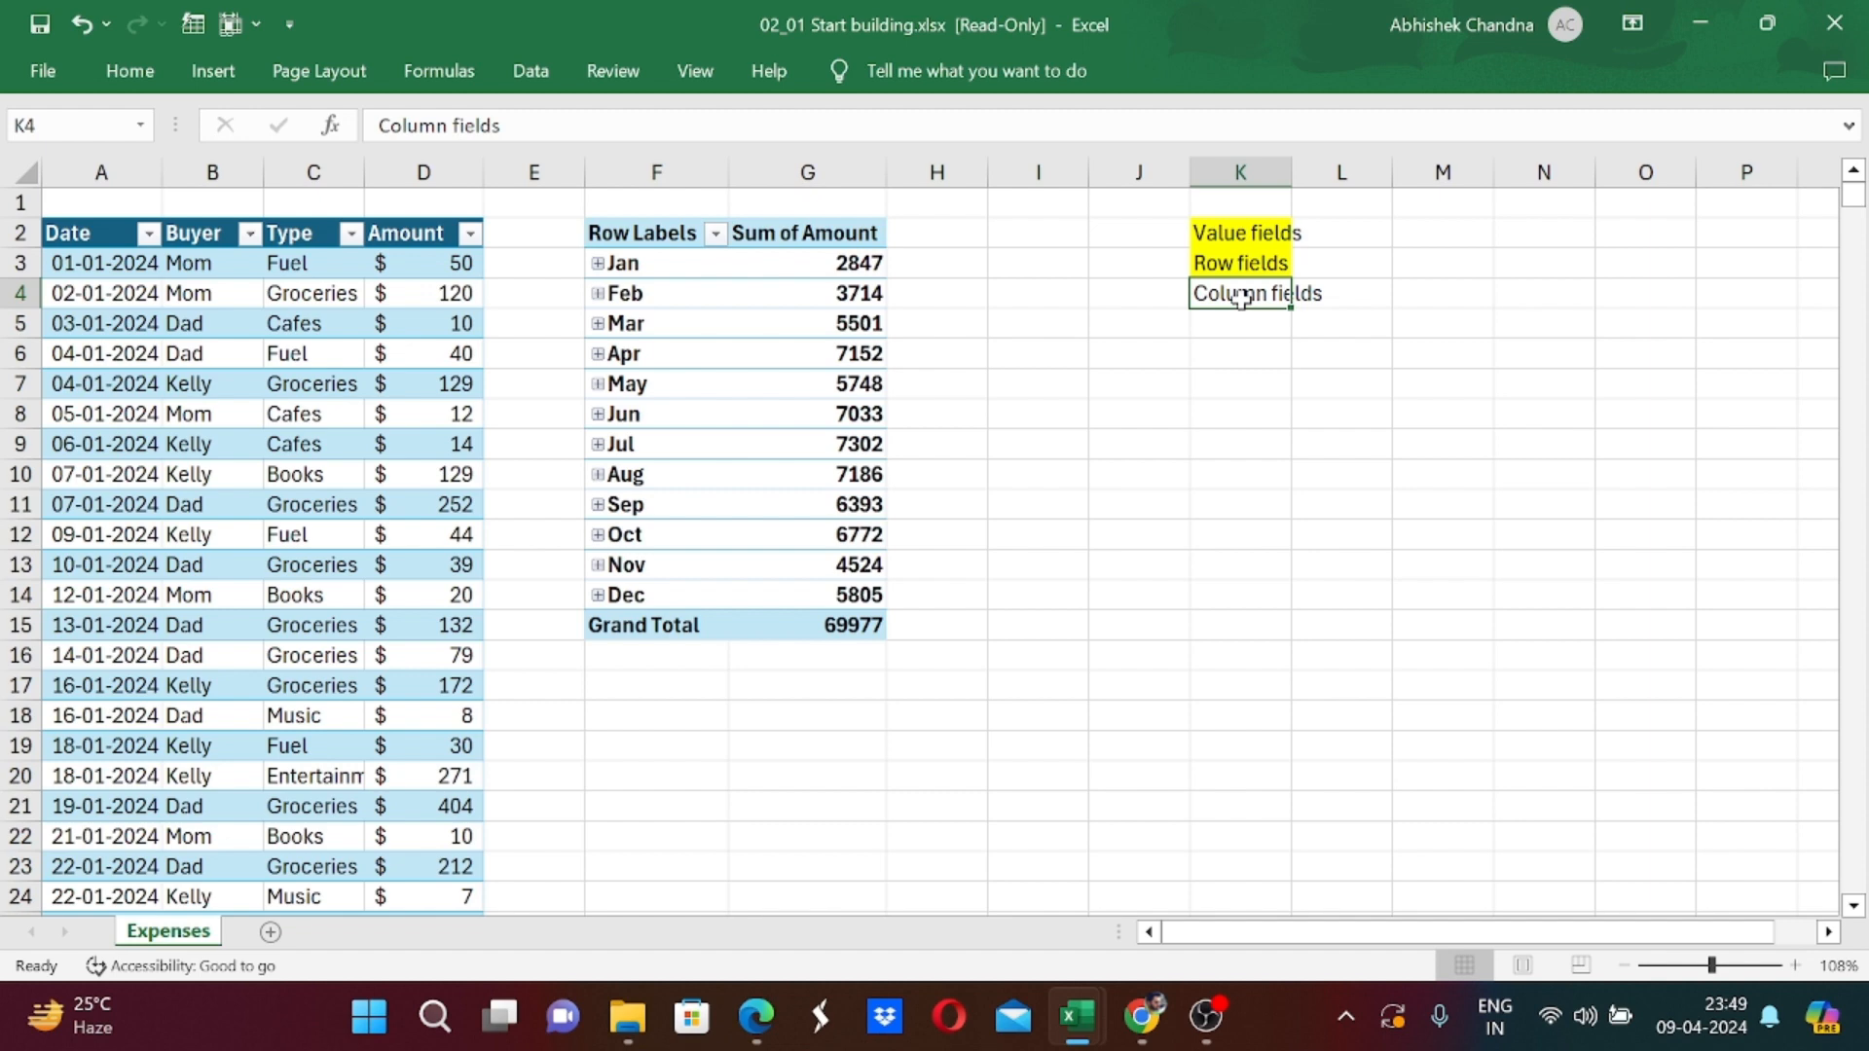
key("Up")
key("Up")
key("shift+Down")
key("shift+Down")
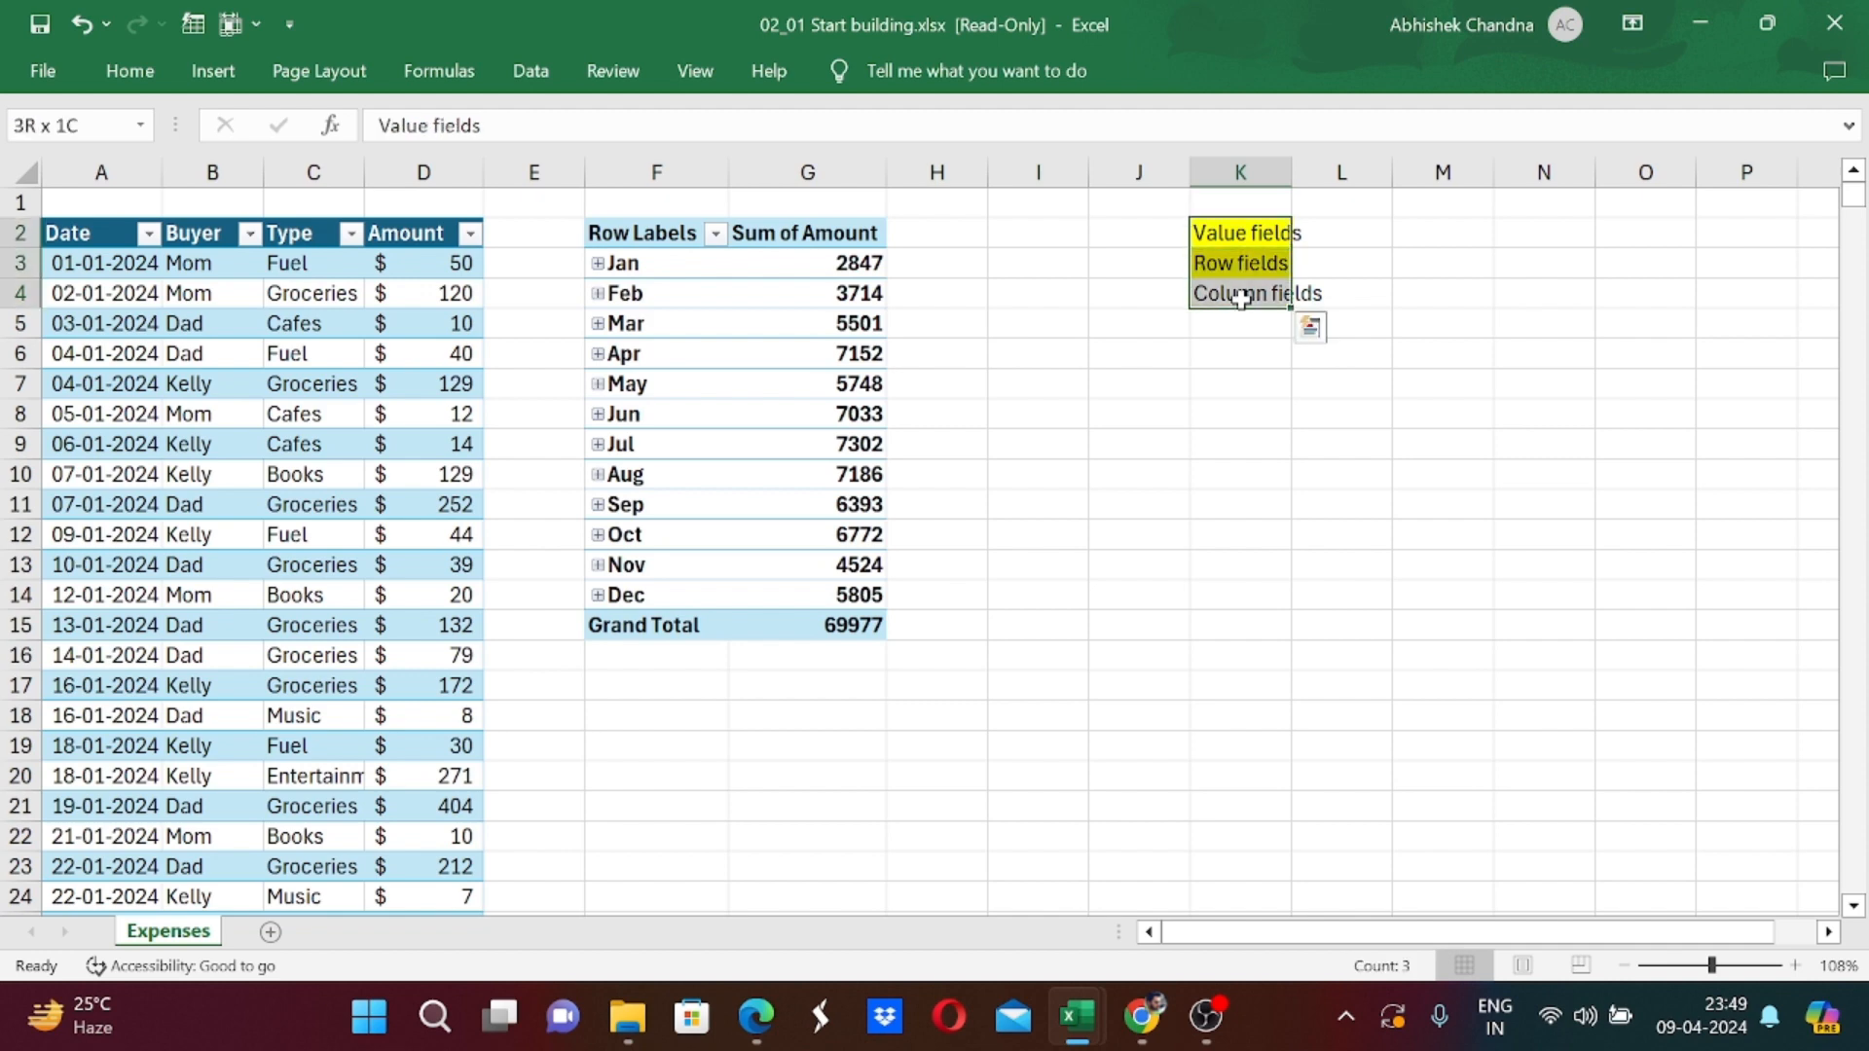
key("ctrl+c")
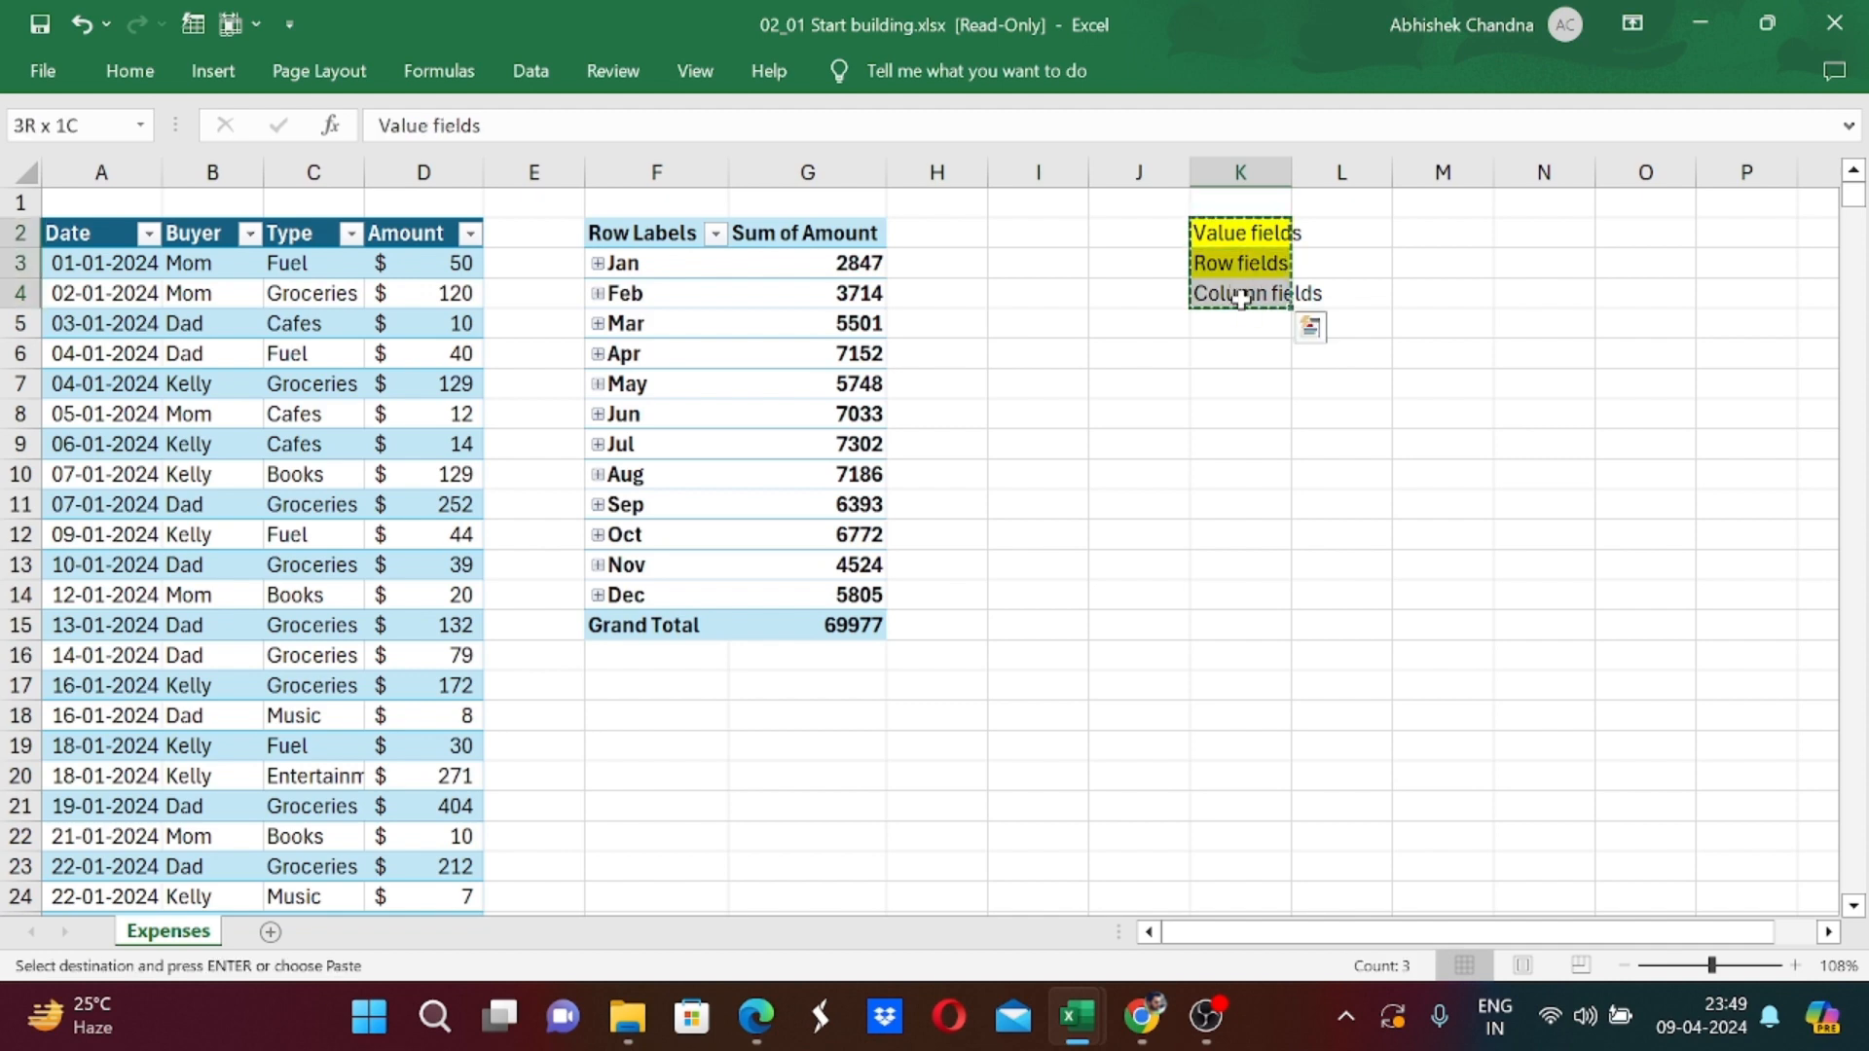
key("Down")
key("Down")
key("Down")
key("Down")
key("Down")
key("Down")
key("Down")
key("Down")
key("Down")
key("Down")
key("Down")
key("Down")
key("Down")
key("Down")
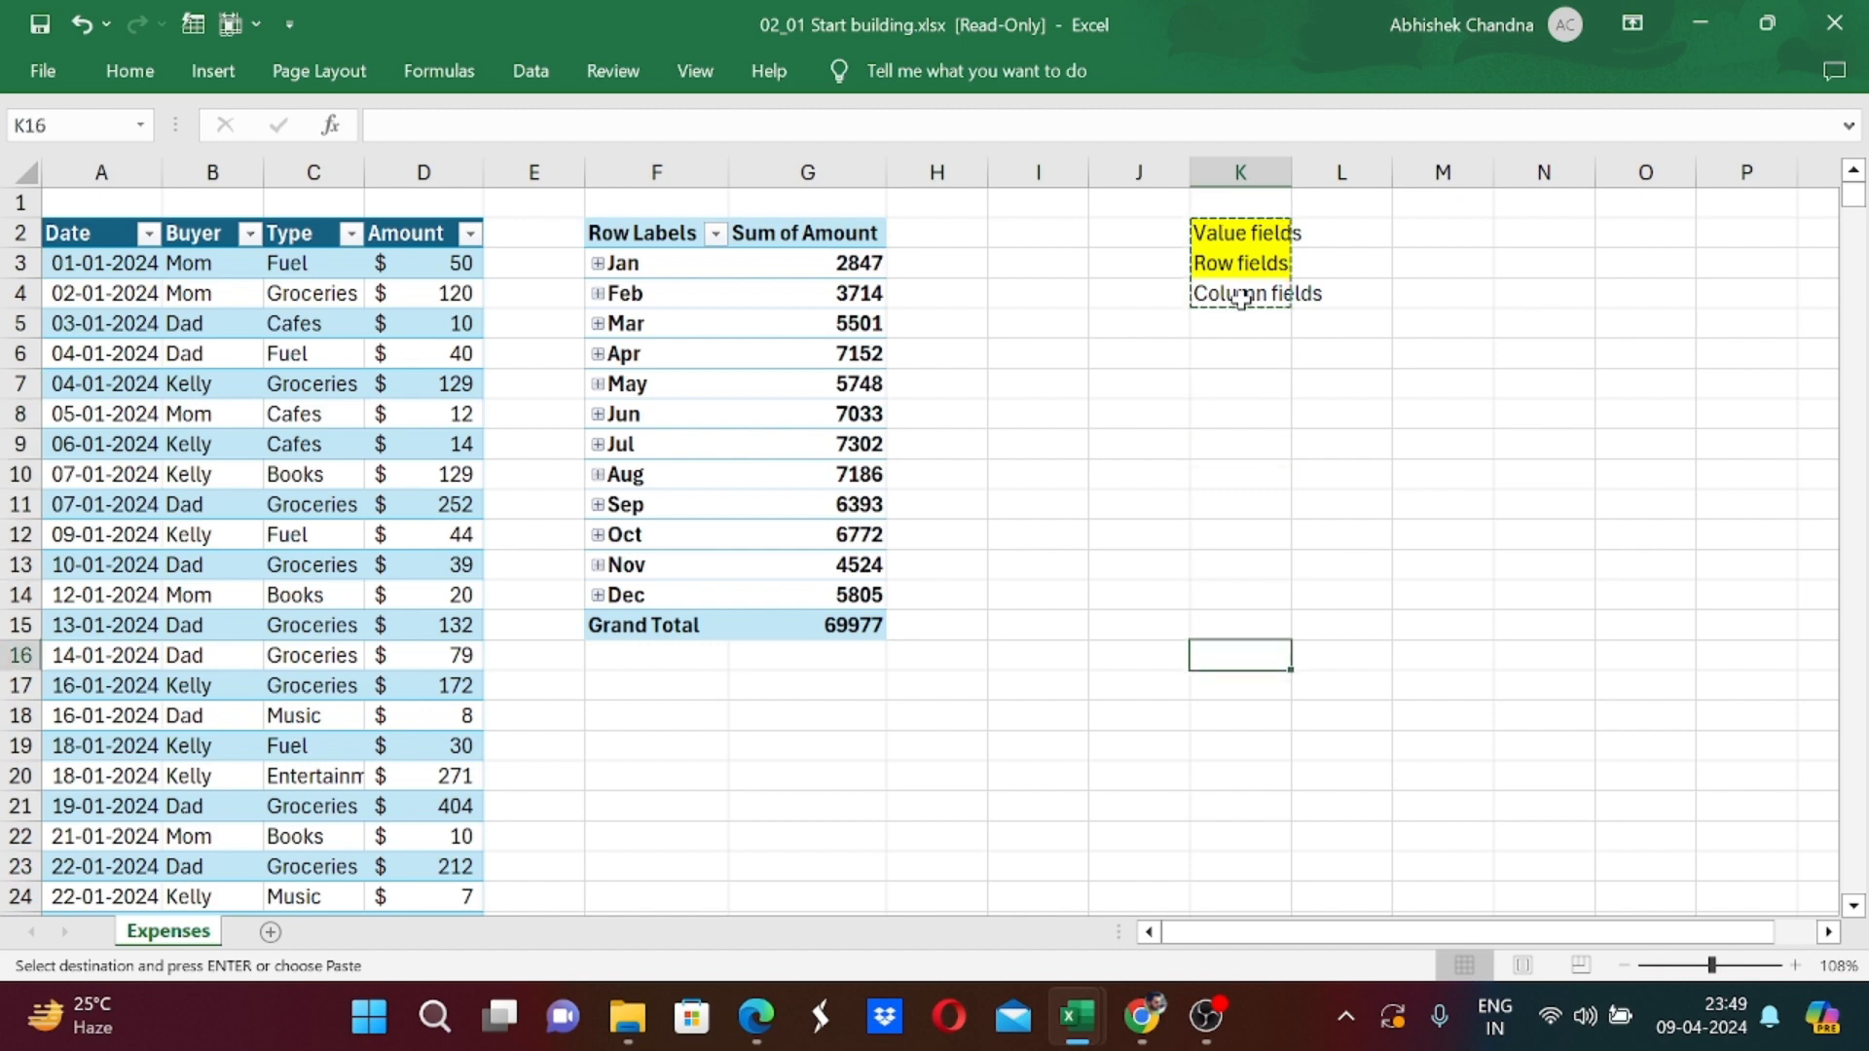
key("Return")
key("Down")
key("Down")
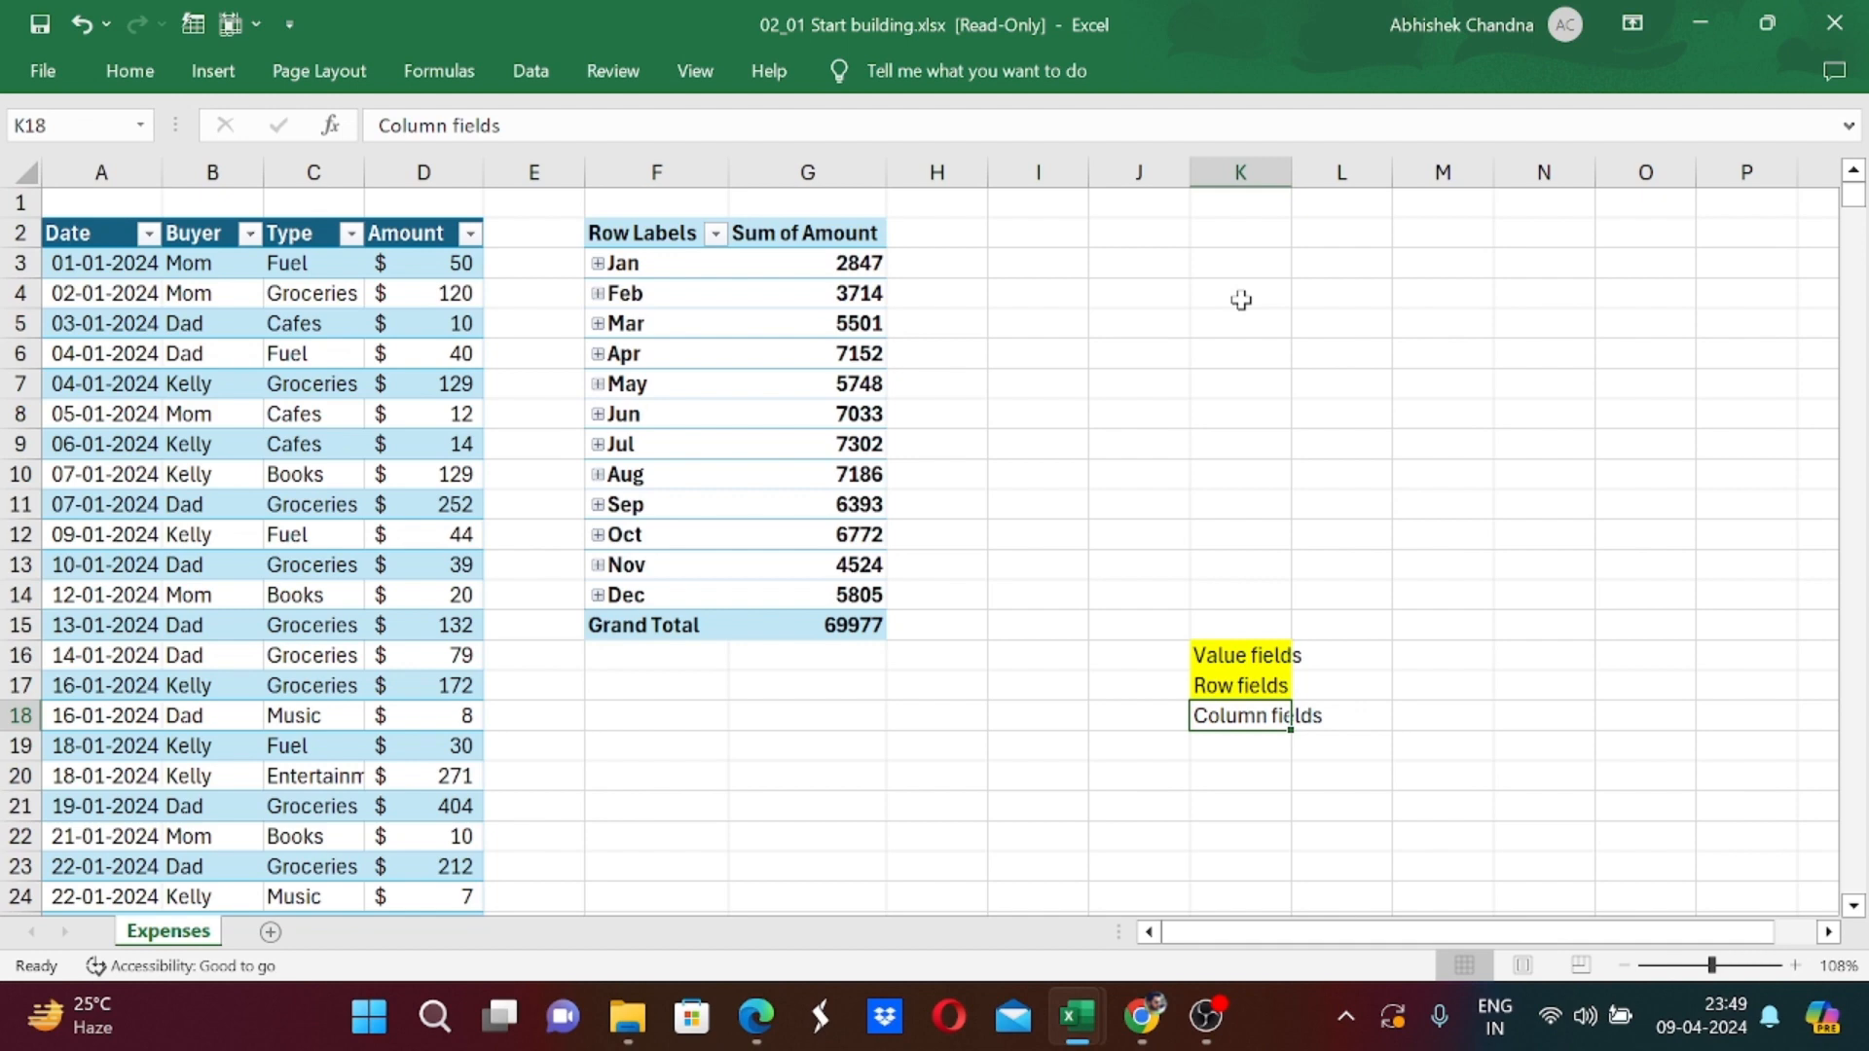
Move the three field notes from K16:K18 back up to K2:K4.
key("Up")
key("Up")
key("Up")
key("Down")
key("shift+Down")
key("shift+Down")
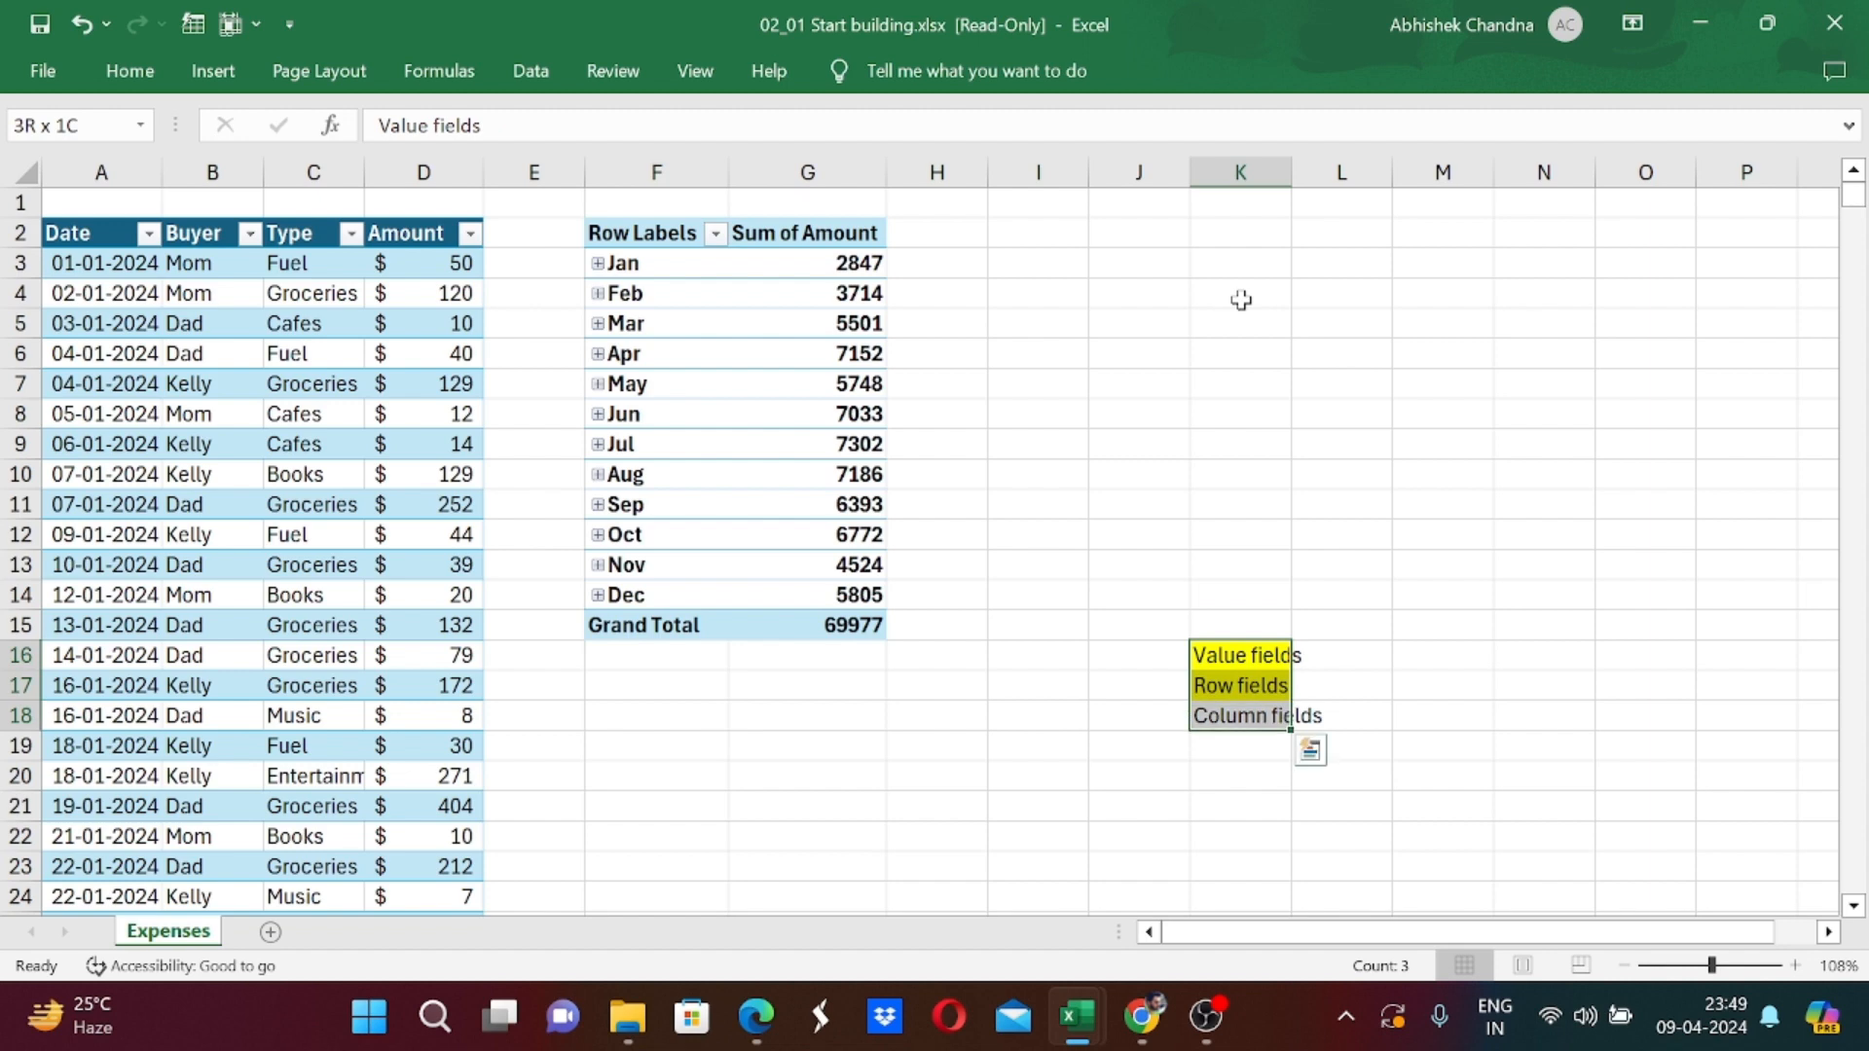
key("ctrl+c")
key("ctrl+Up")
key("Down")
key("Down")
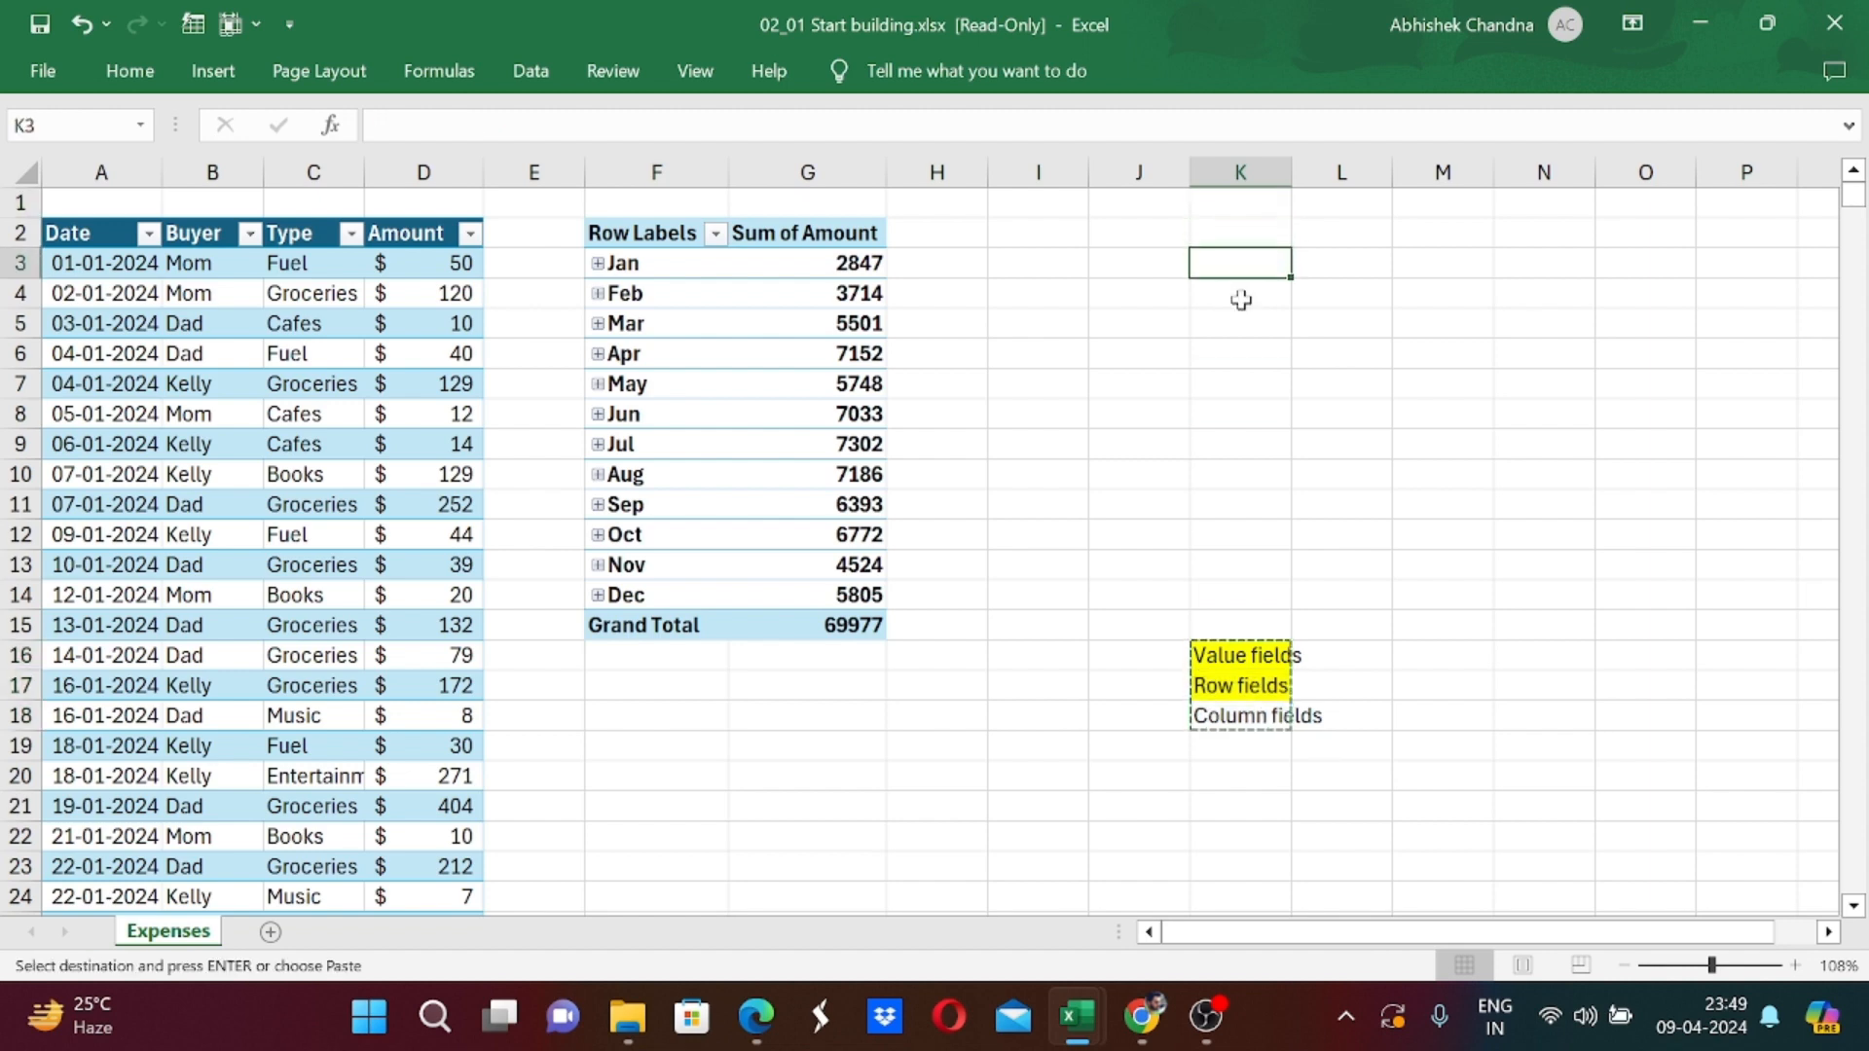
key("Up")
key("Return")
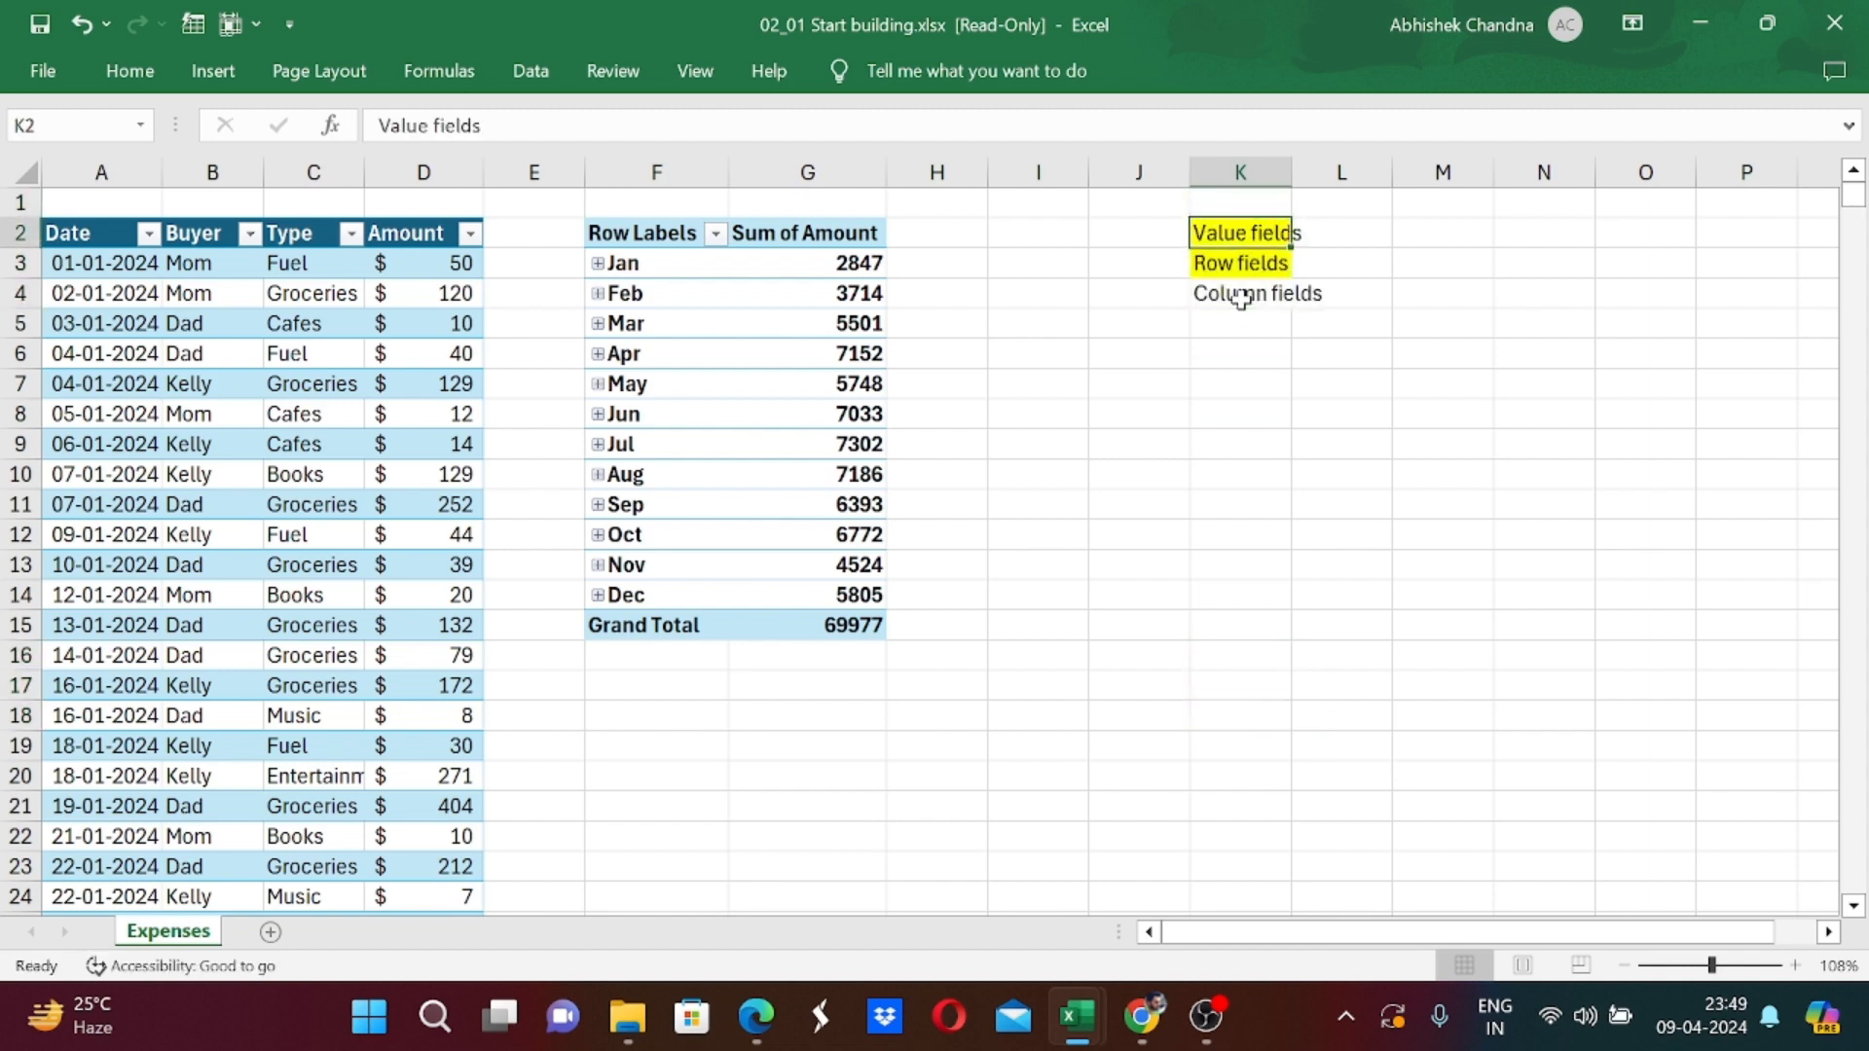
Try to move the Type field from the rows to the columns area, declining to replace existing data, and hide the field list.
left_click(722, 325)
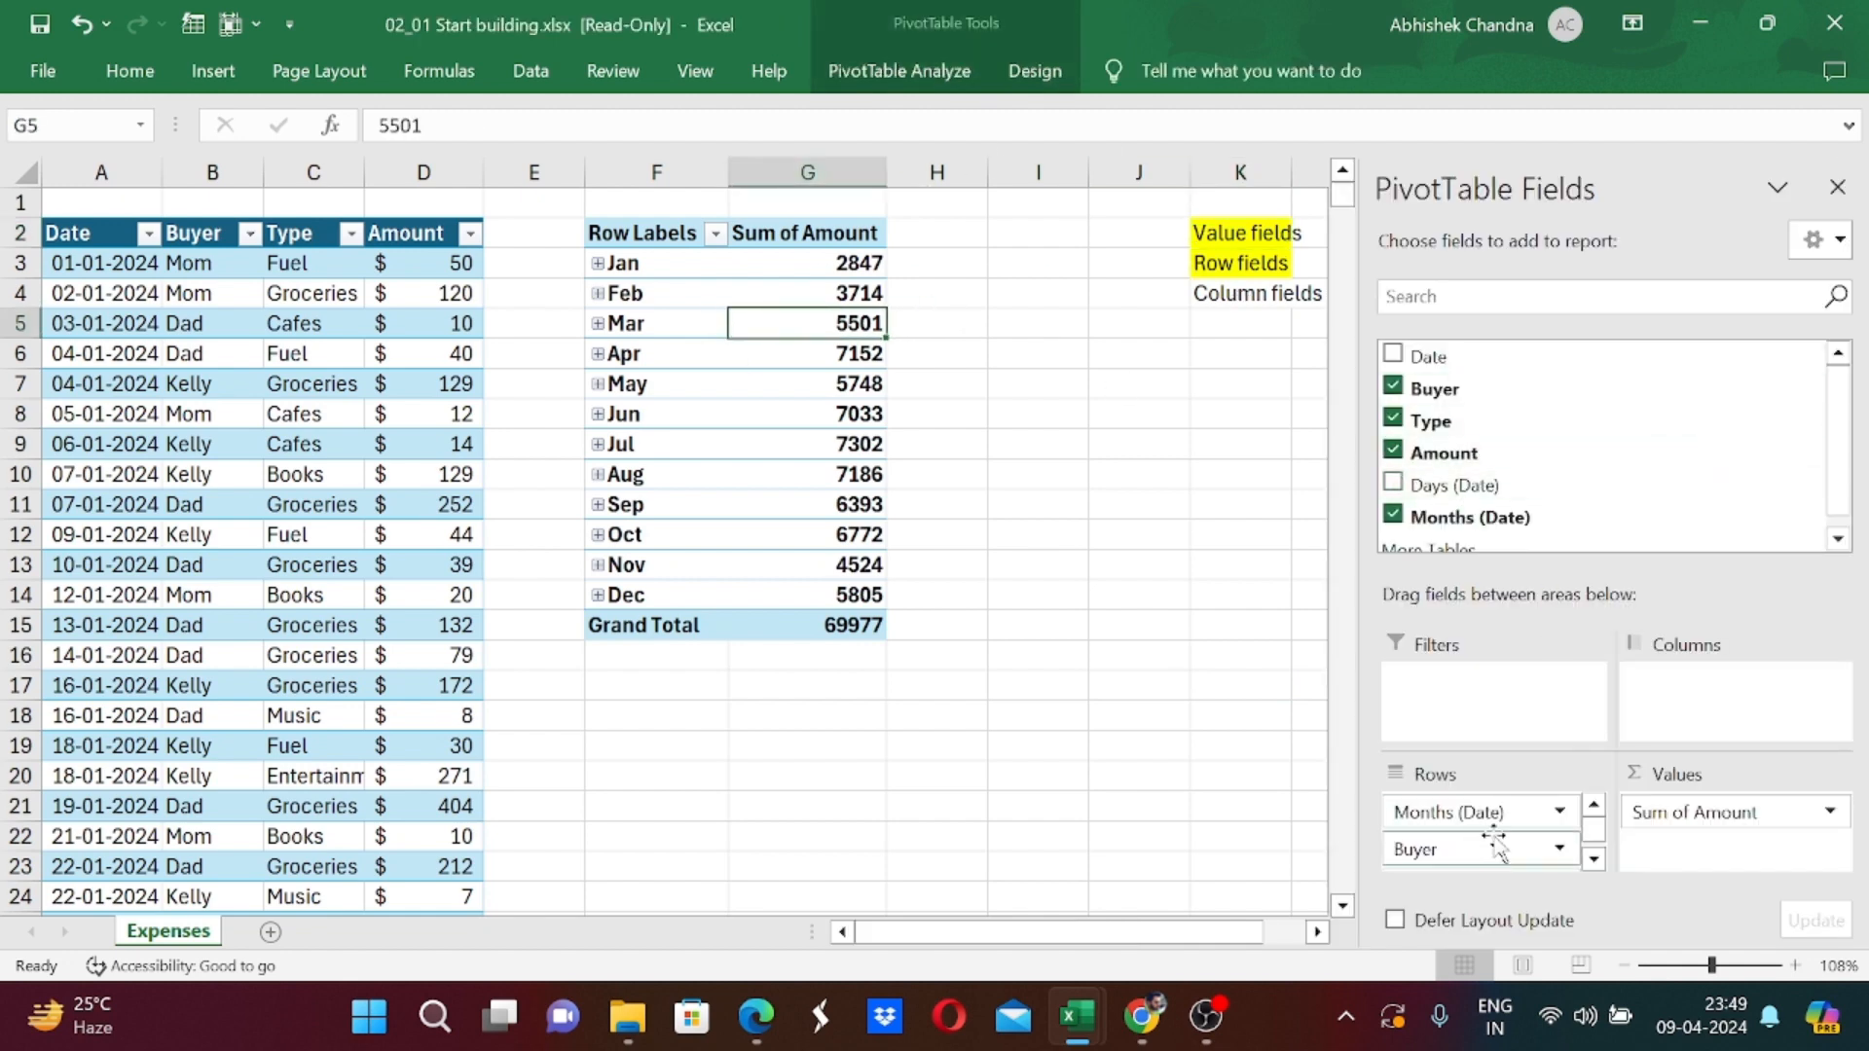
scroll(1493, 835, "down", 1)
left_click_drag(1484, 857, 1693, 716)
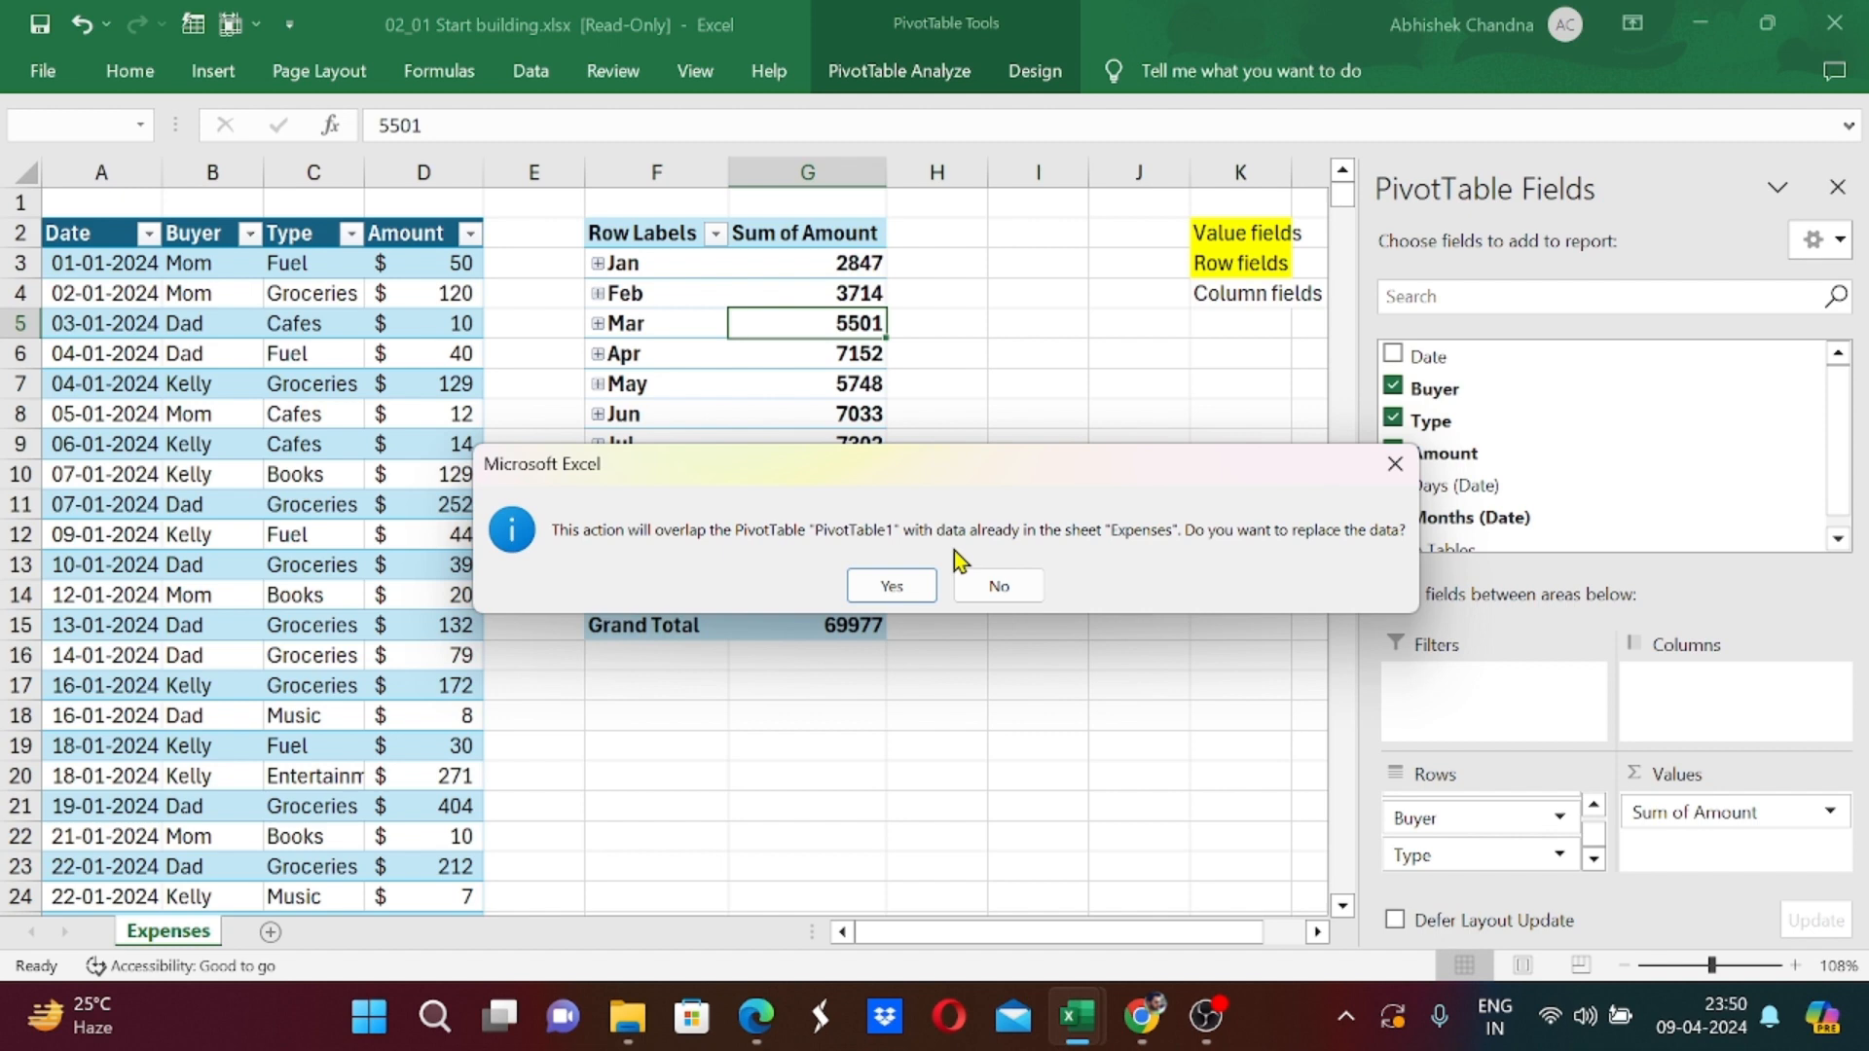
left_click(998, 589)
left_click(1836, 186)
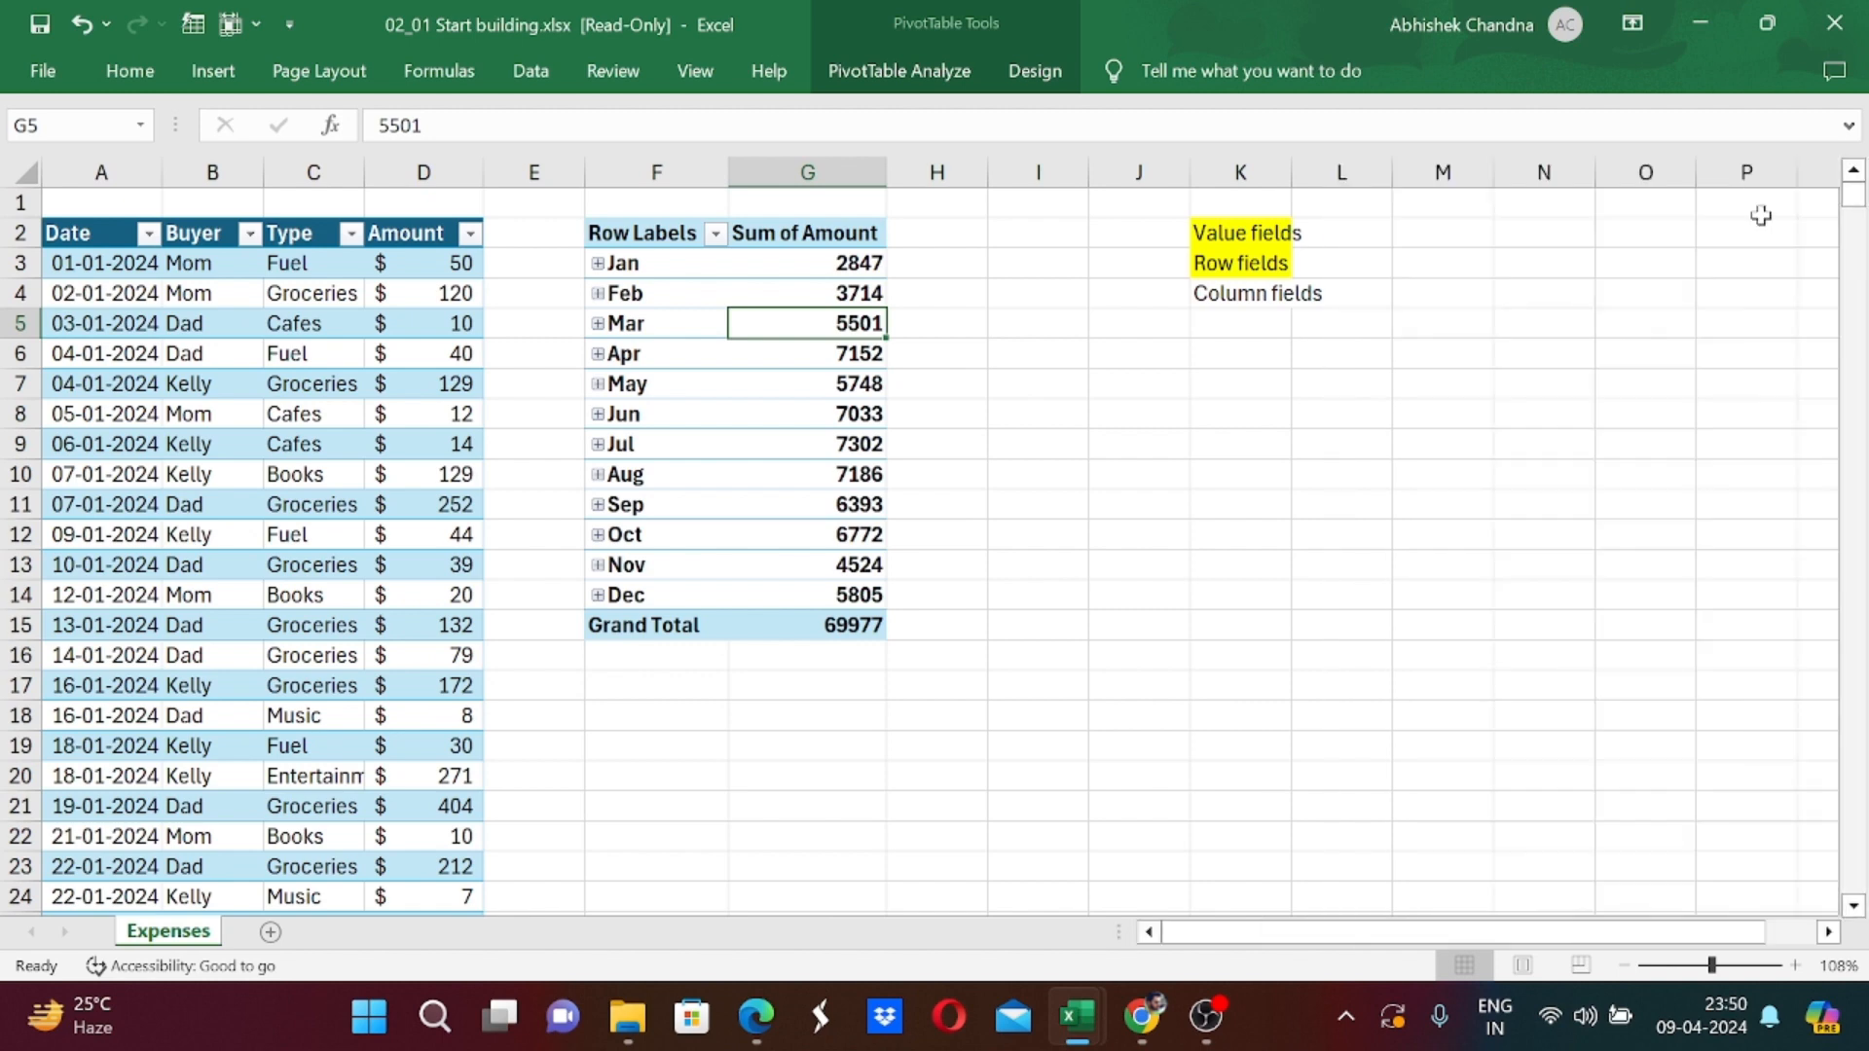
Move the three field notes from K2:K4 down to K18:K20.
left_click(1202, 239)
key("ctrl+shift+Down")
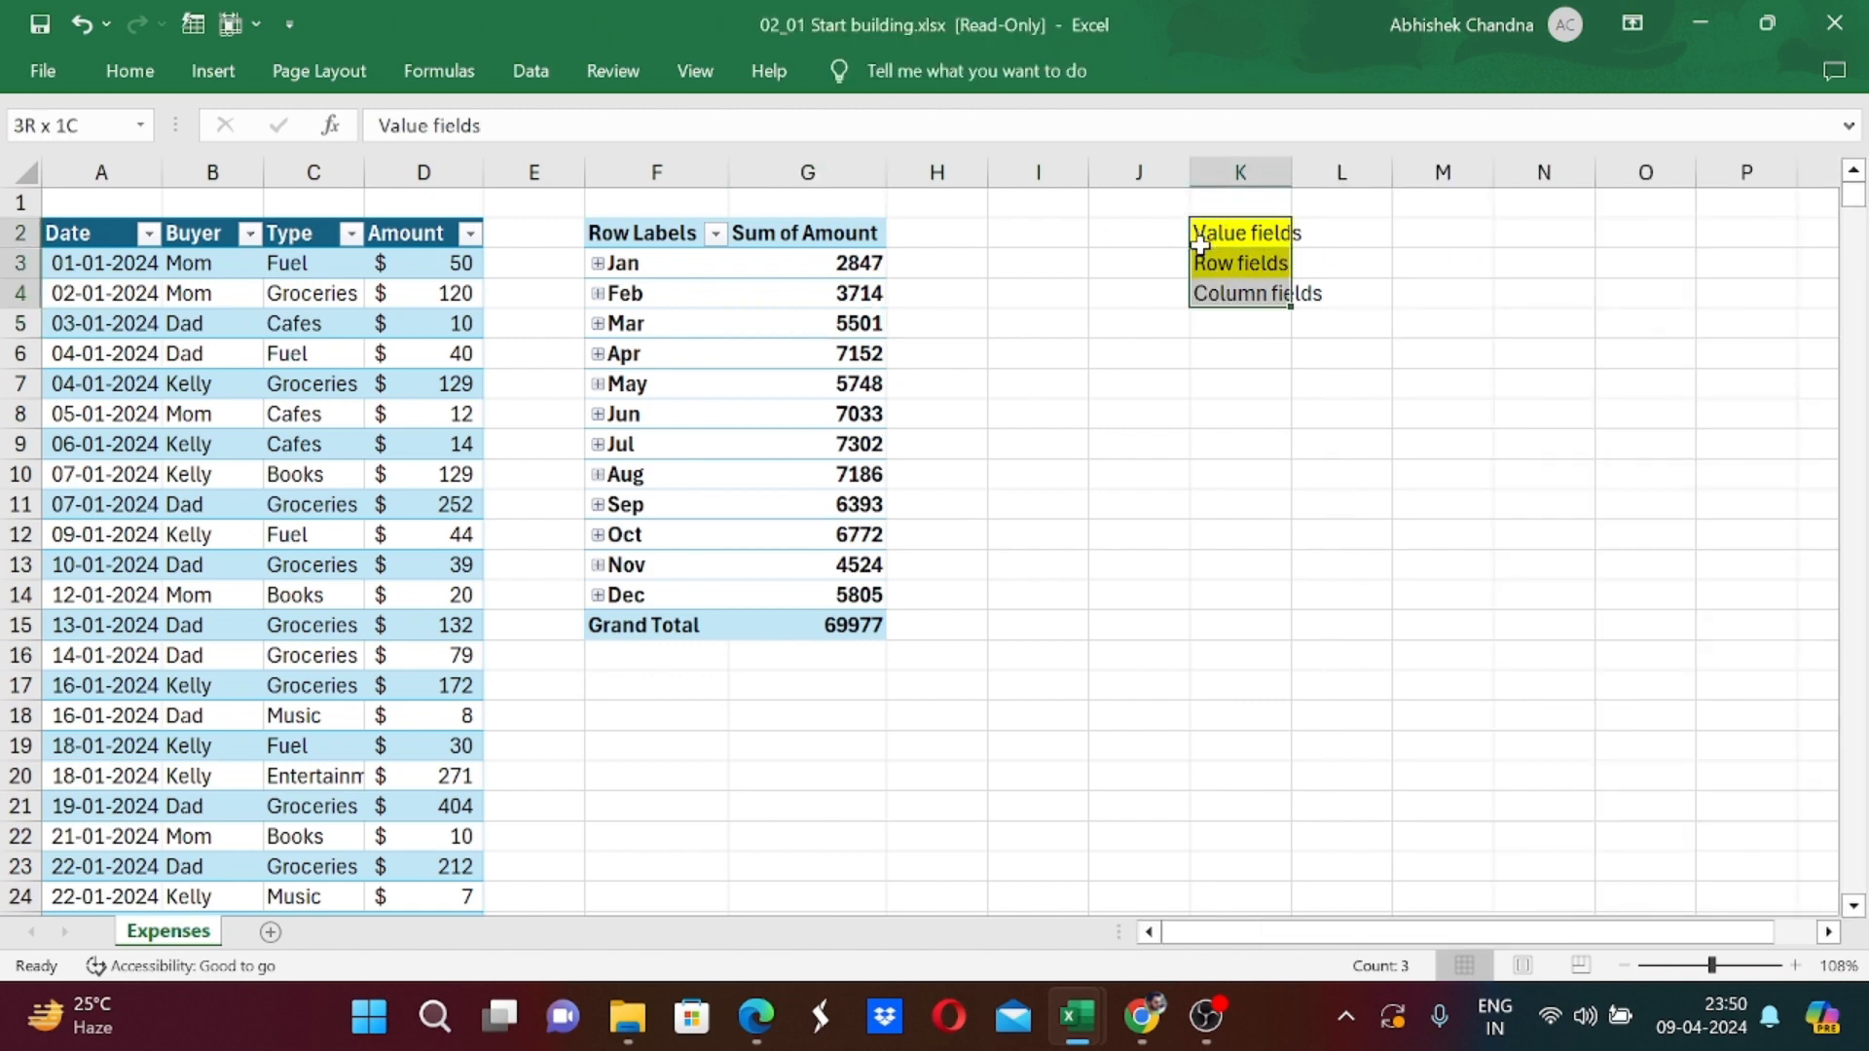
key("ctrl+c")
key("Down")
key("Down")
key("Down")
key("Down")
key("Down")
key("Down")
key("Down")
key("Down")
key("Down")
key("Down")
key("Down")
key("Down")
key("Down")
key("Down")
key("Down")
key("Down")
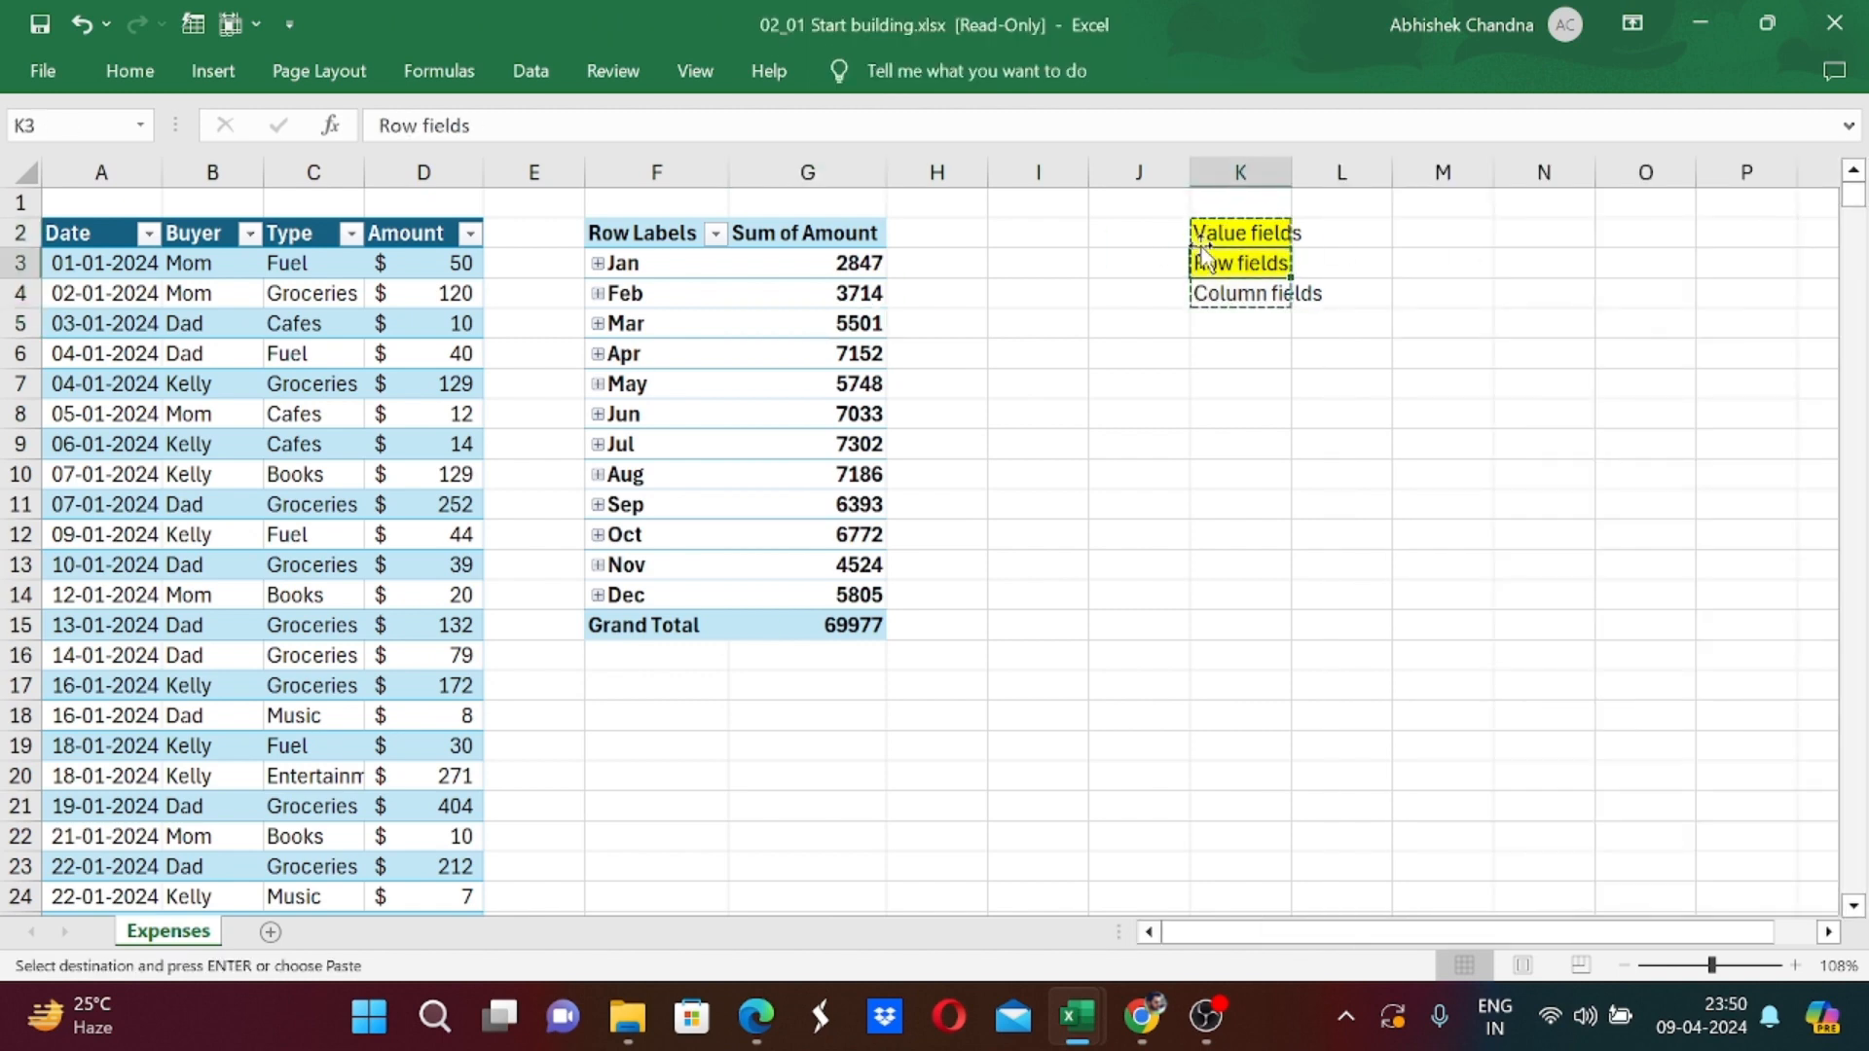
key("ctrl+v")
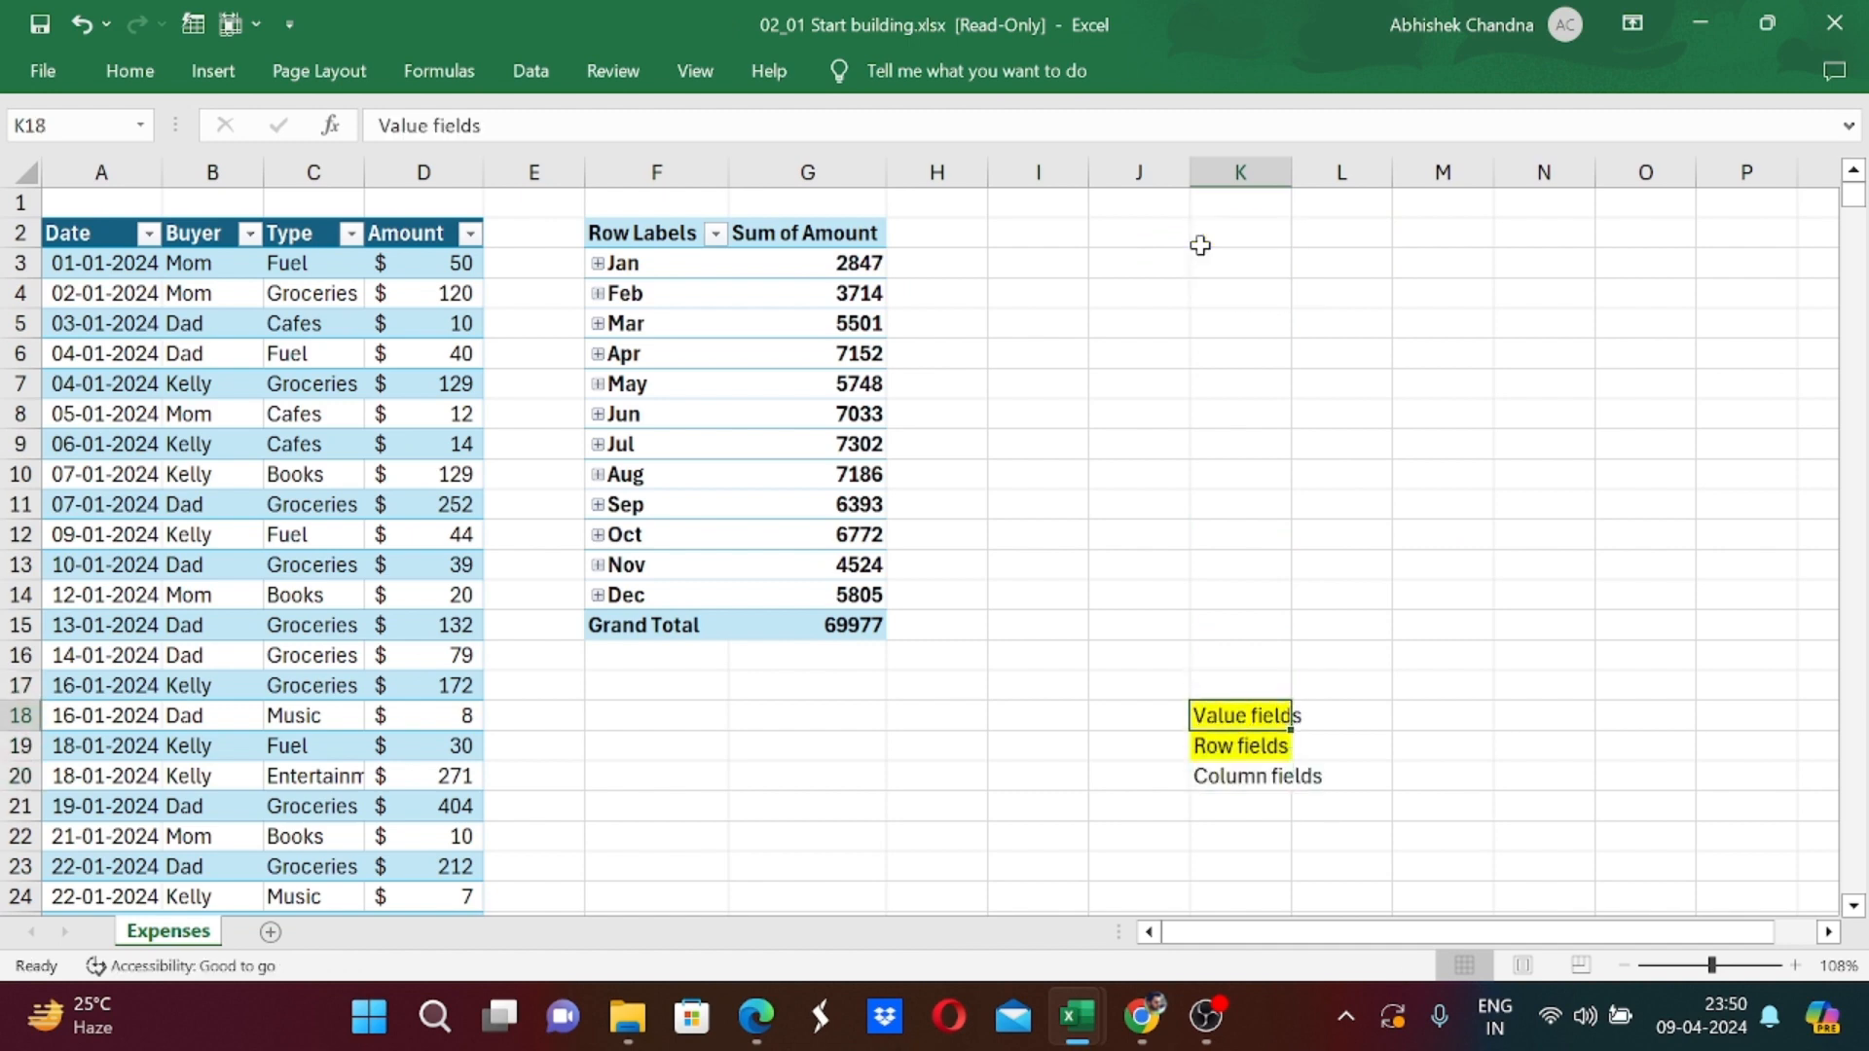
Select the Sum of Amount header in the PivotTable and show the PivotTable field list again.
key("Left")
key("Left")
key("Left")
key("Left")
key("Up")
key("Up")
key("Up")
key("Up")
key("Up")
key("Up")
key("Up")
key("Up")
key("Up")
key("Up")
key("Up")
key("Up")
key("Up")
key("Up")
key("Up")
key("Up")
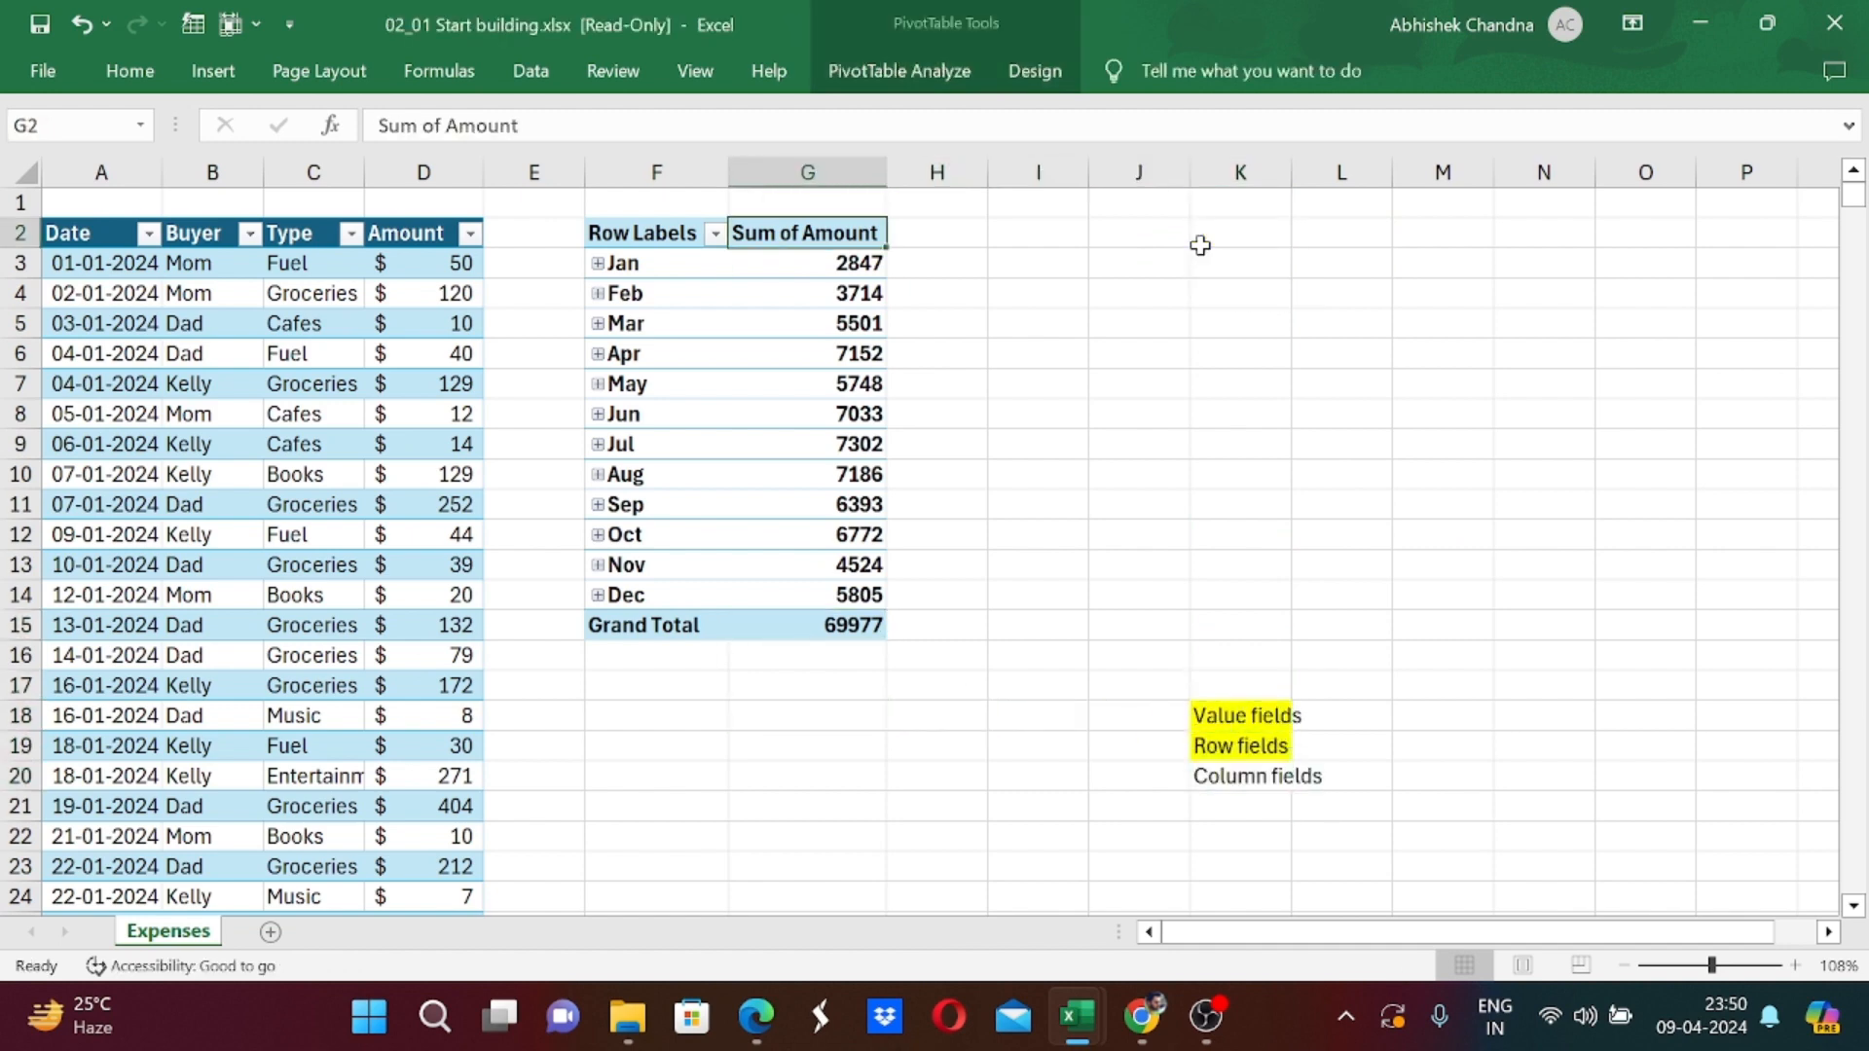
left_click(823, 295)
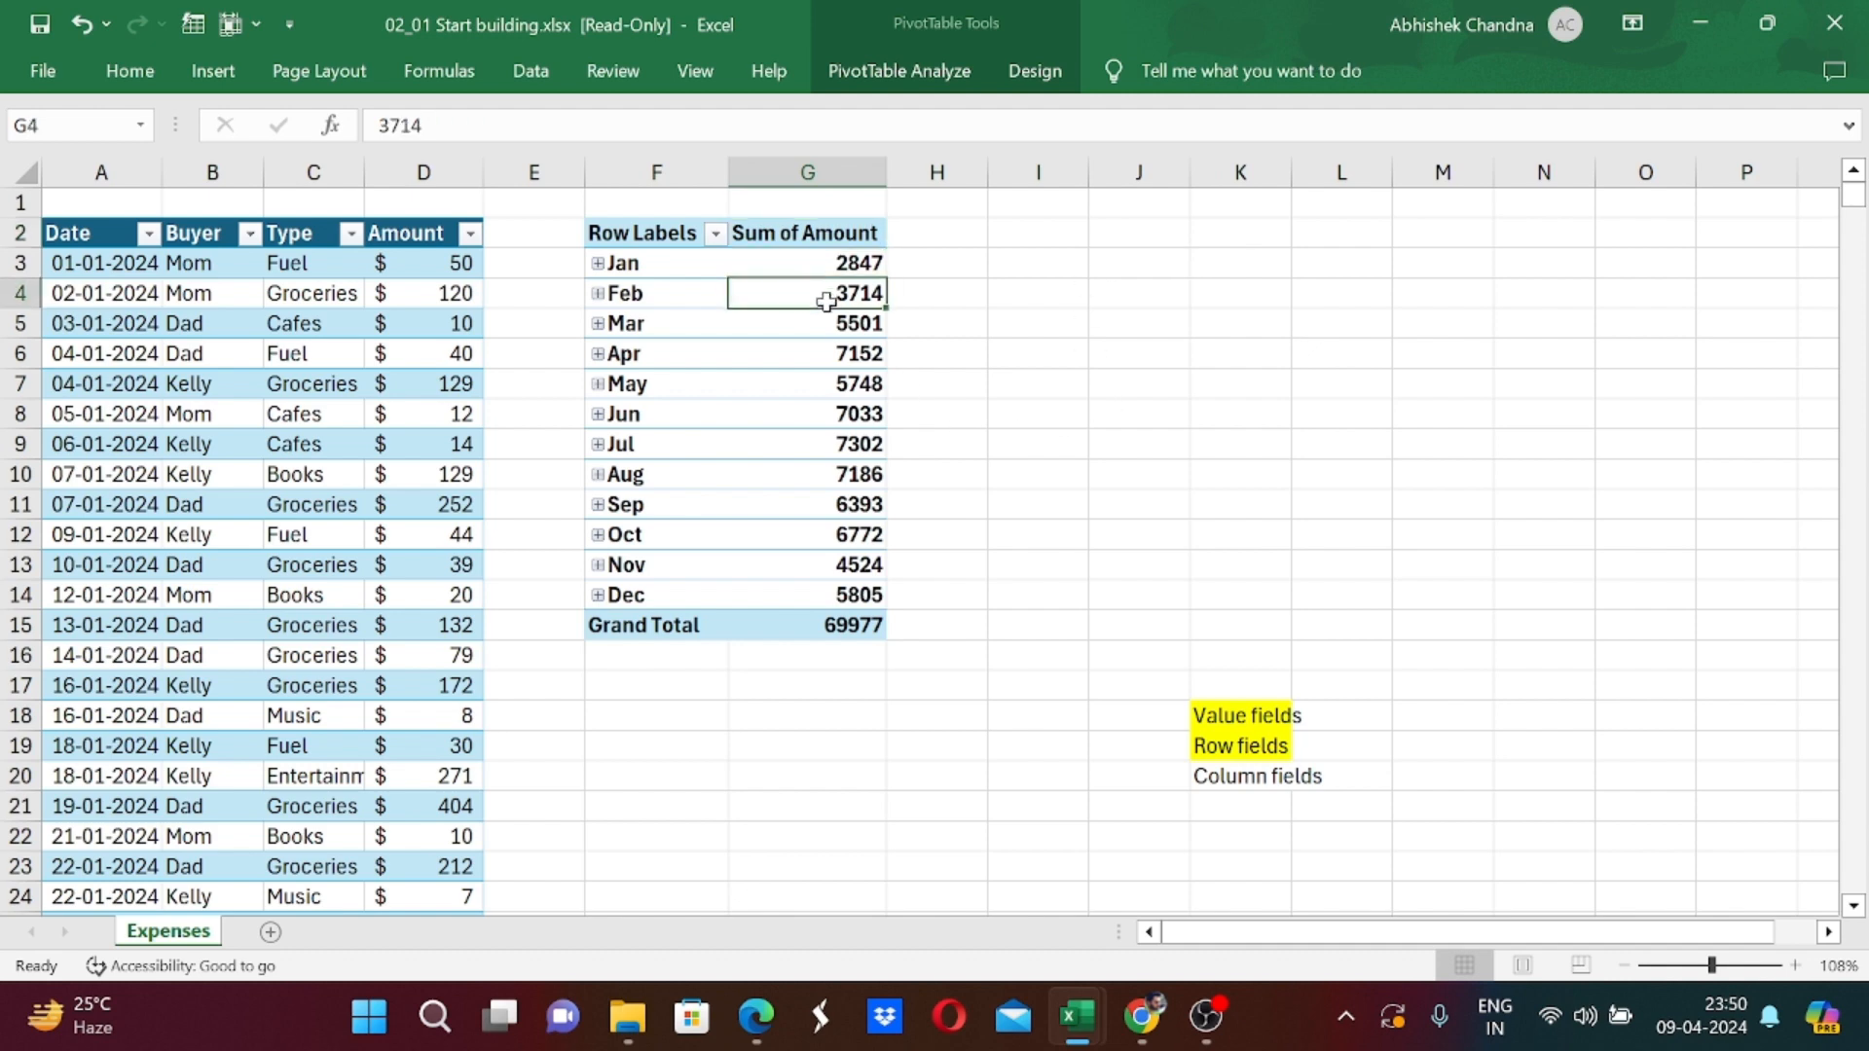
left_click(835, 232)
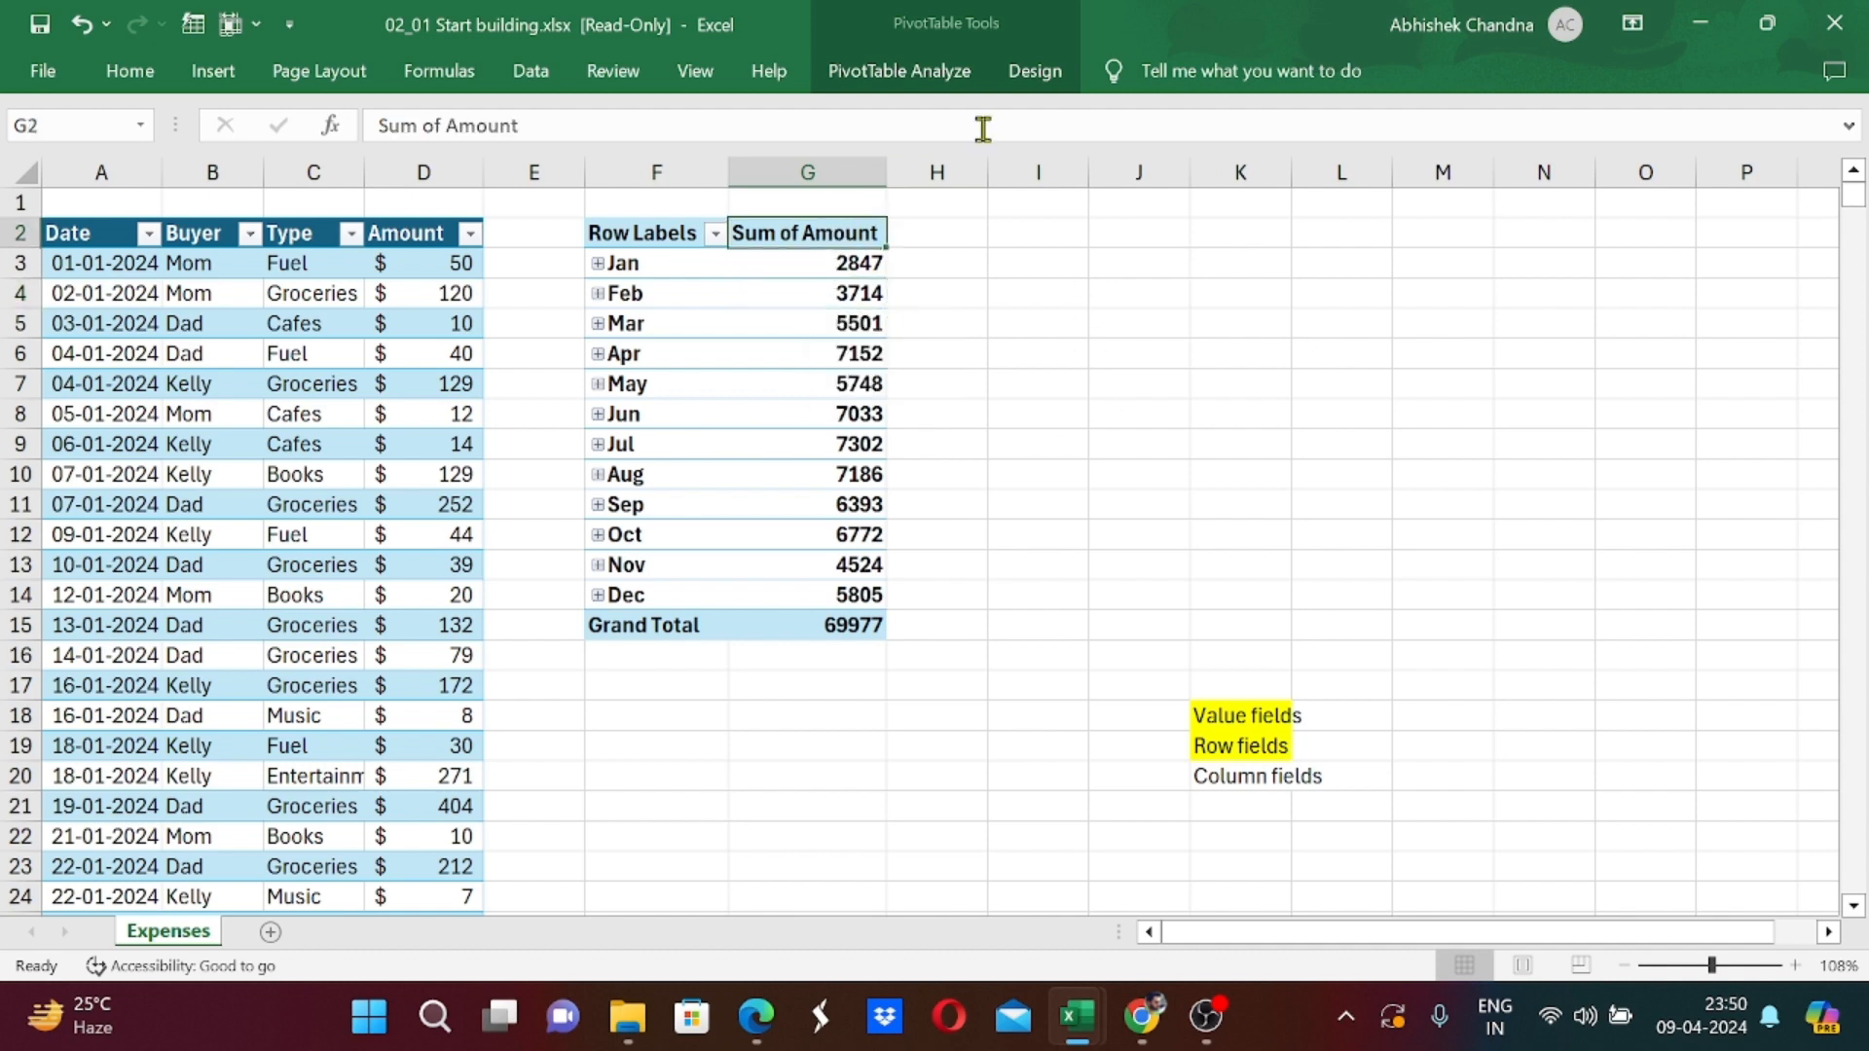
left_click(897, 72)
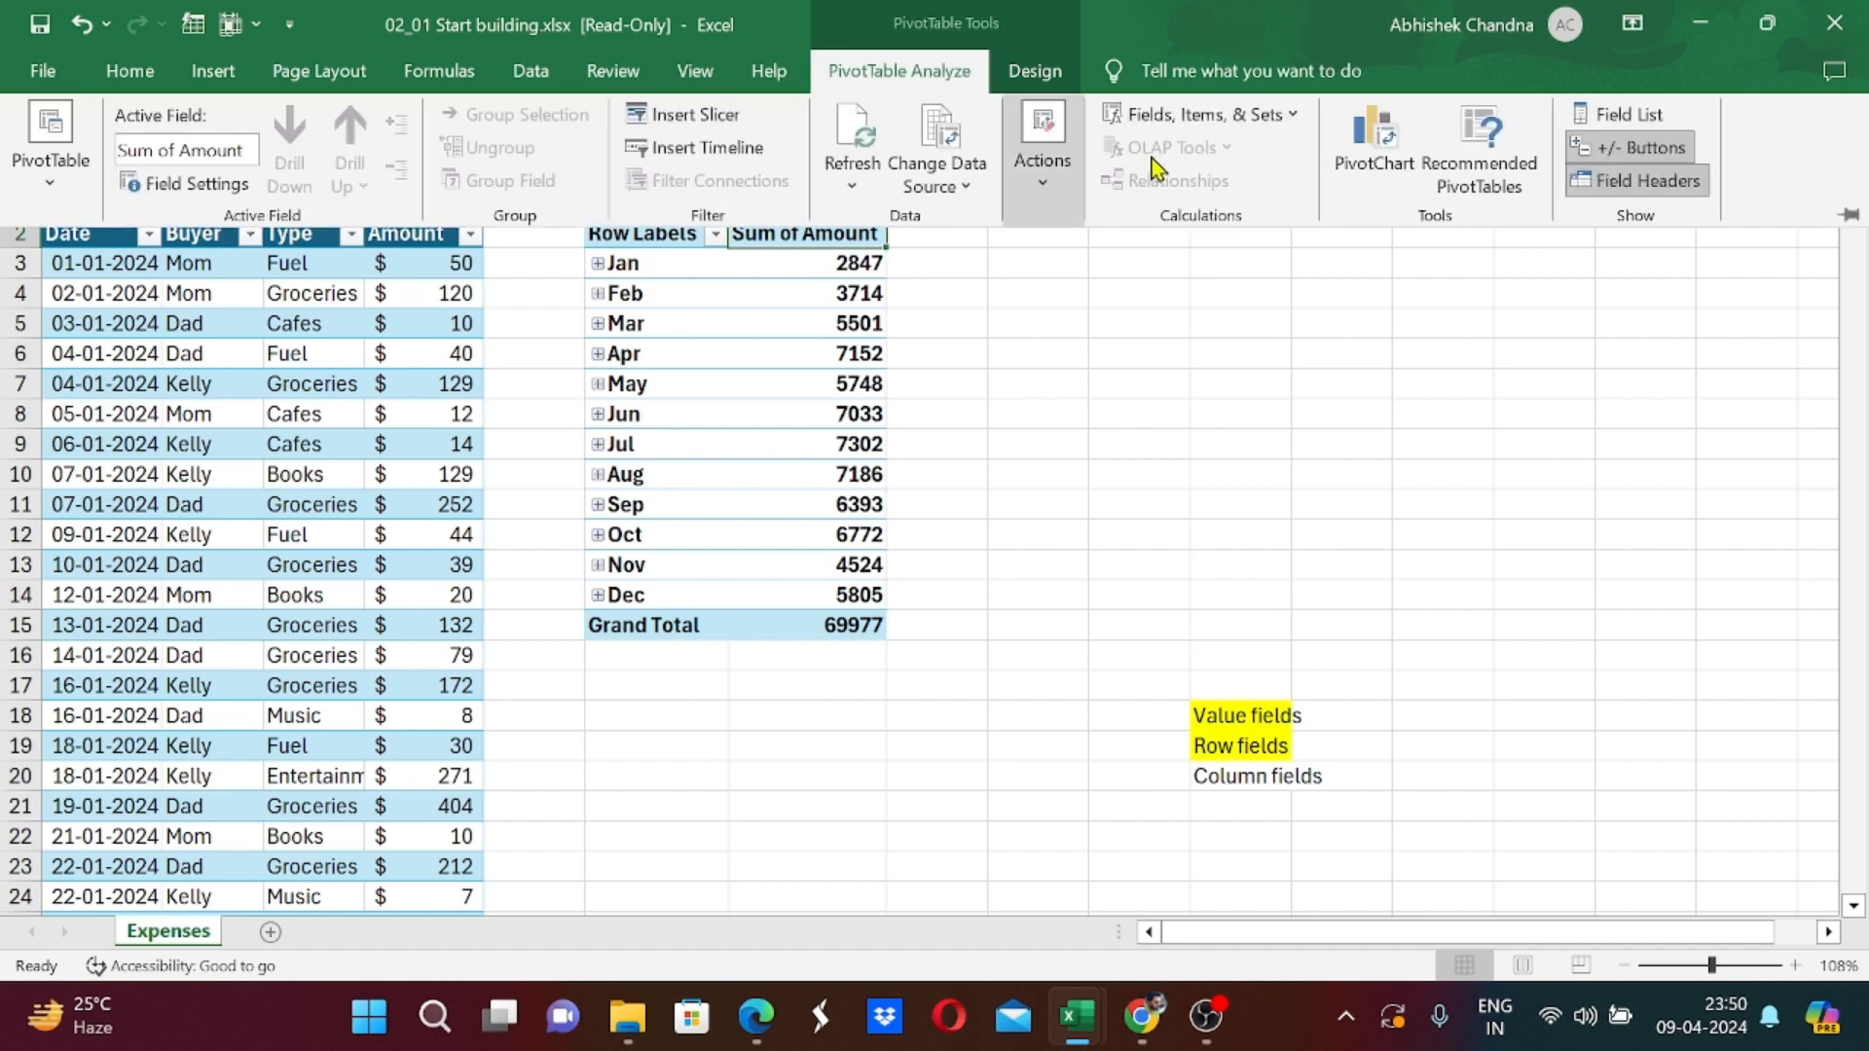
left_click(1577, 109)
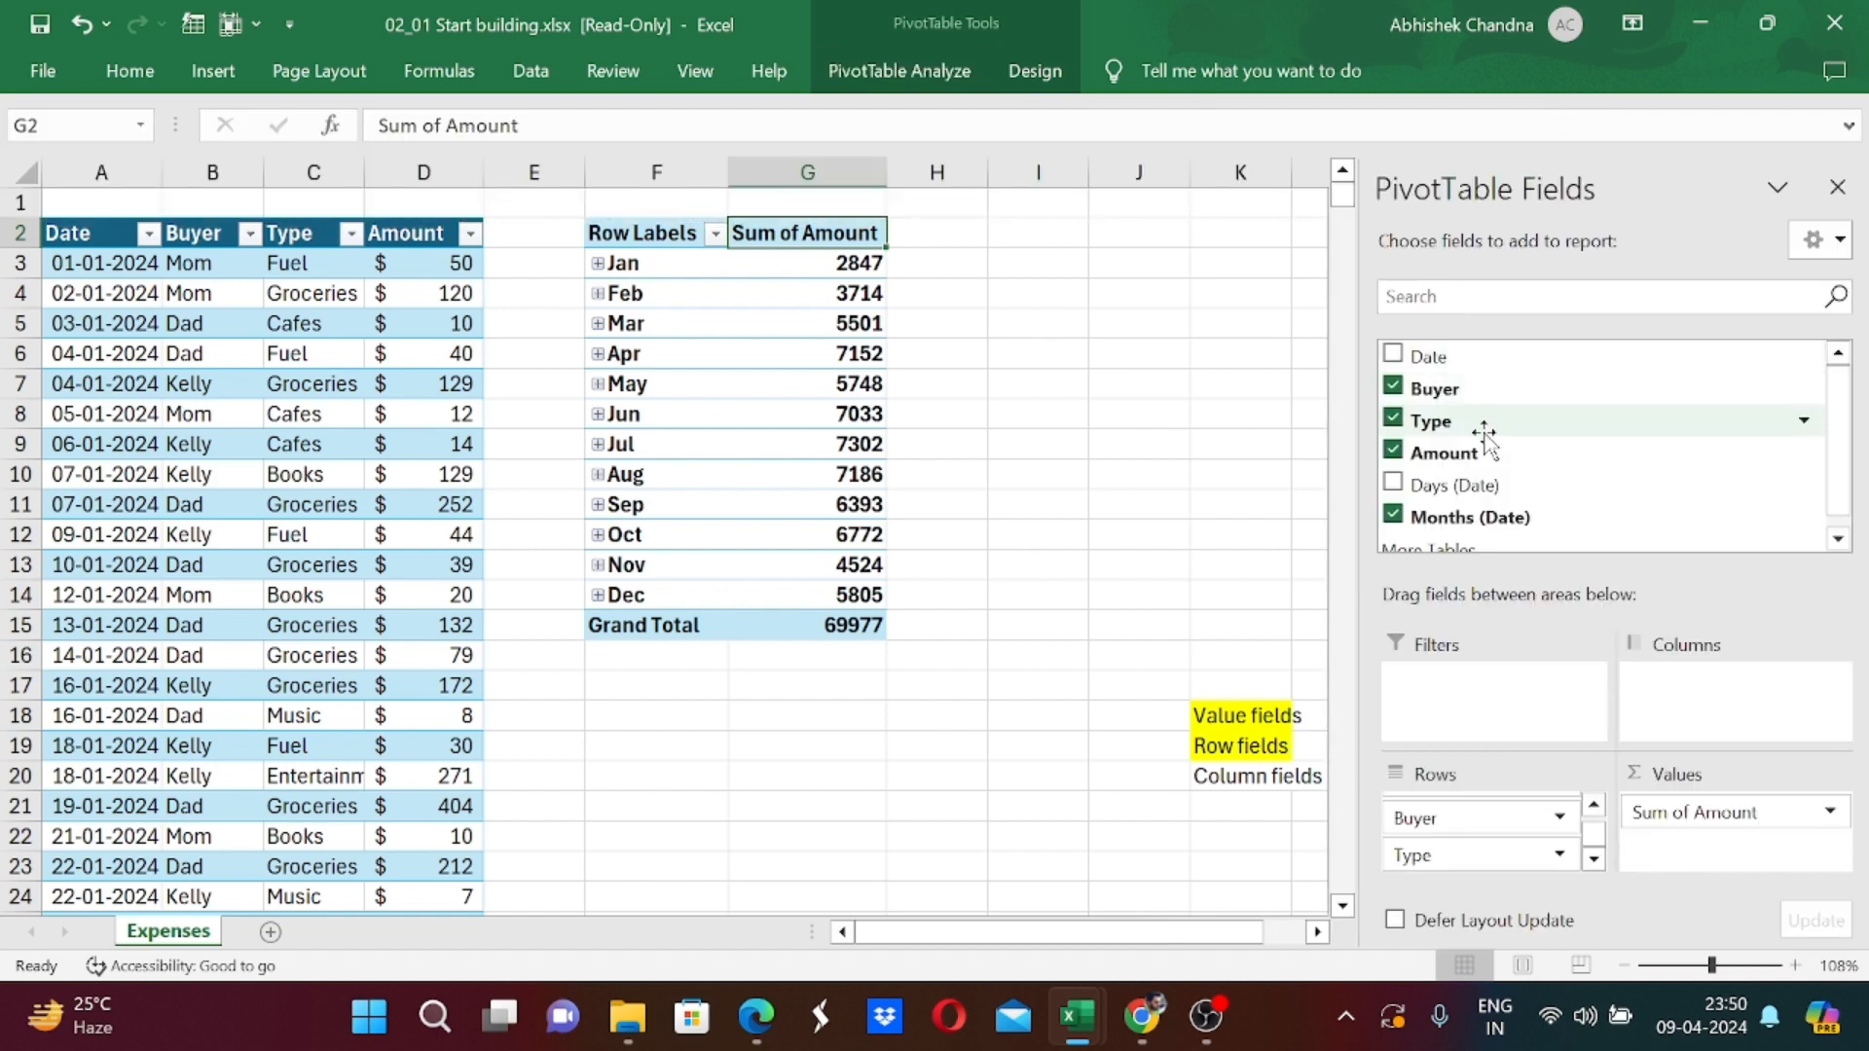
Remove the Months (Date) field from the PivotTable and expand the entire Buyer field.
scroll(1482, 434, "down", 1)
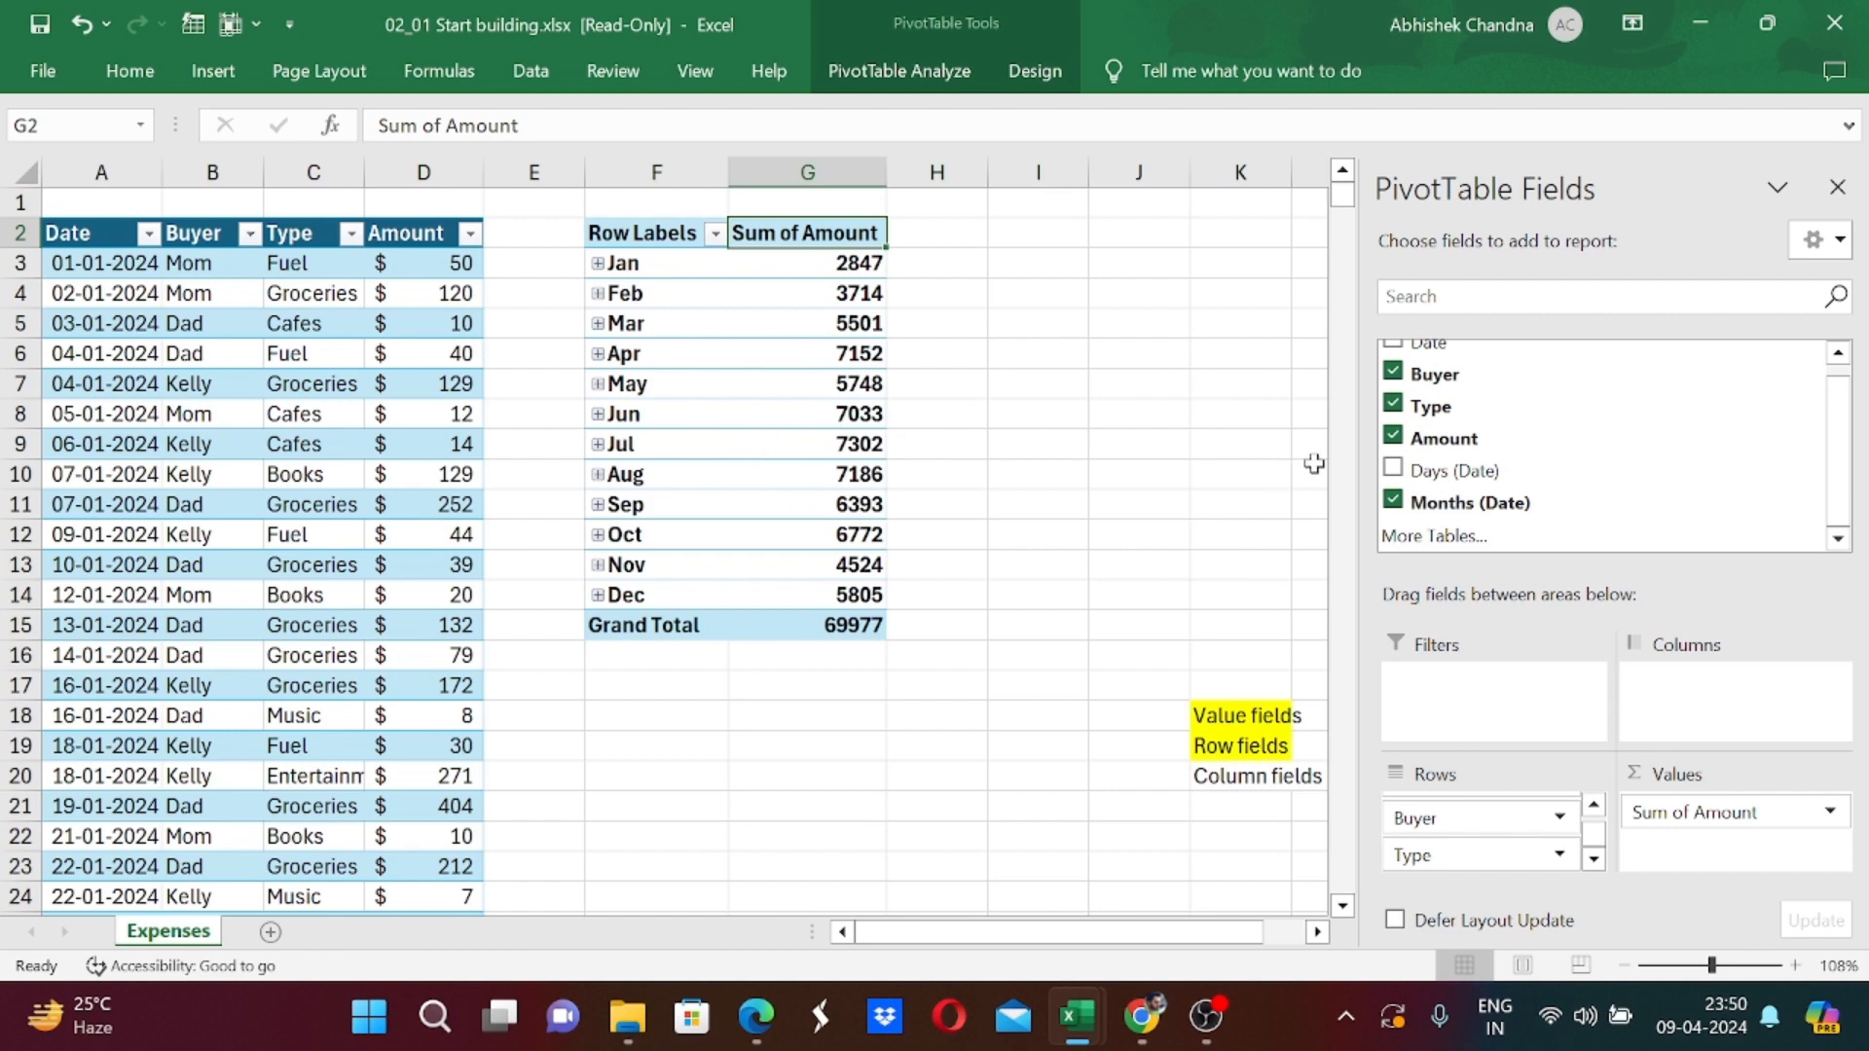
left_click(1393, 501)
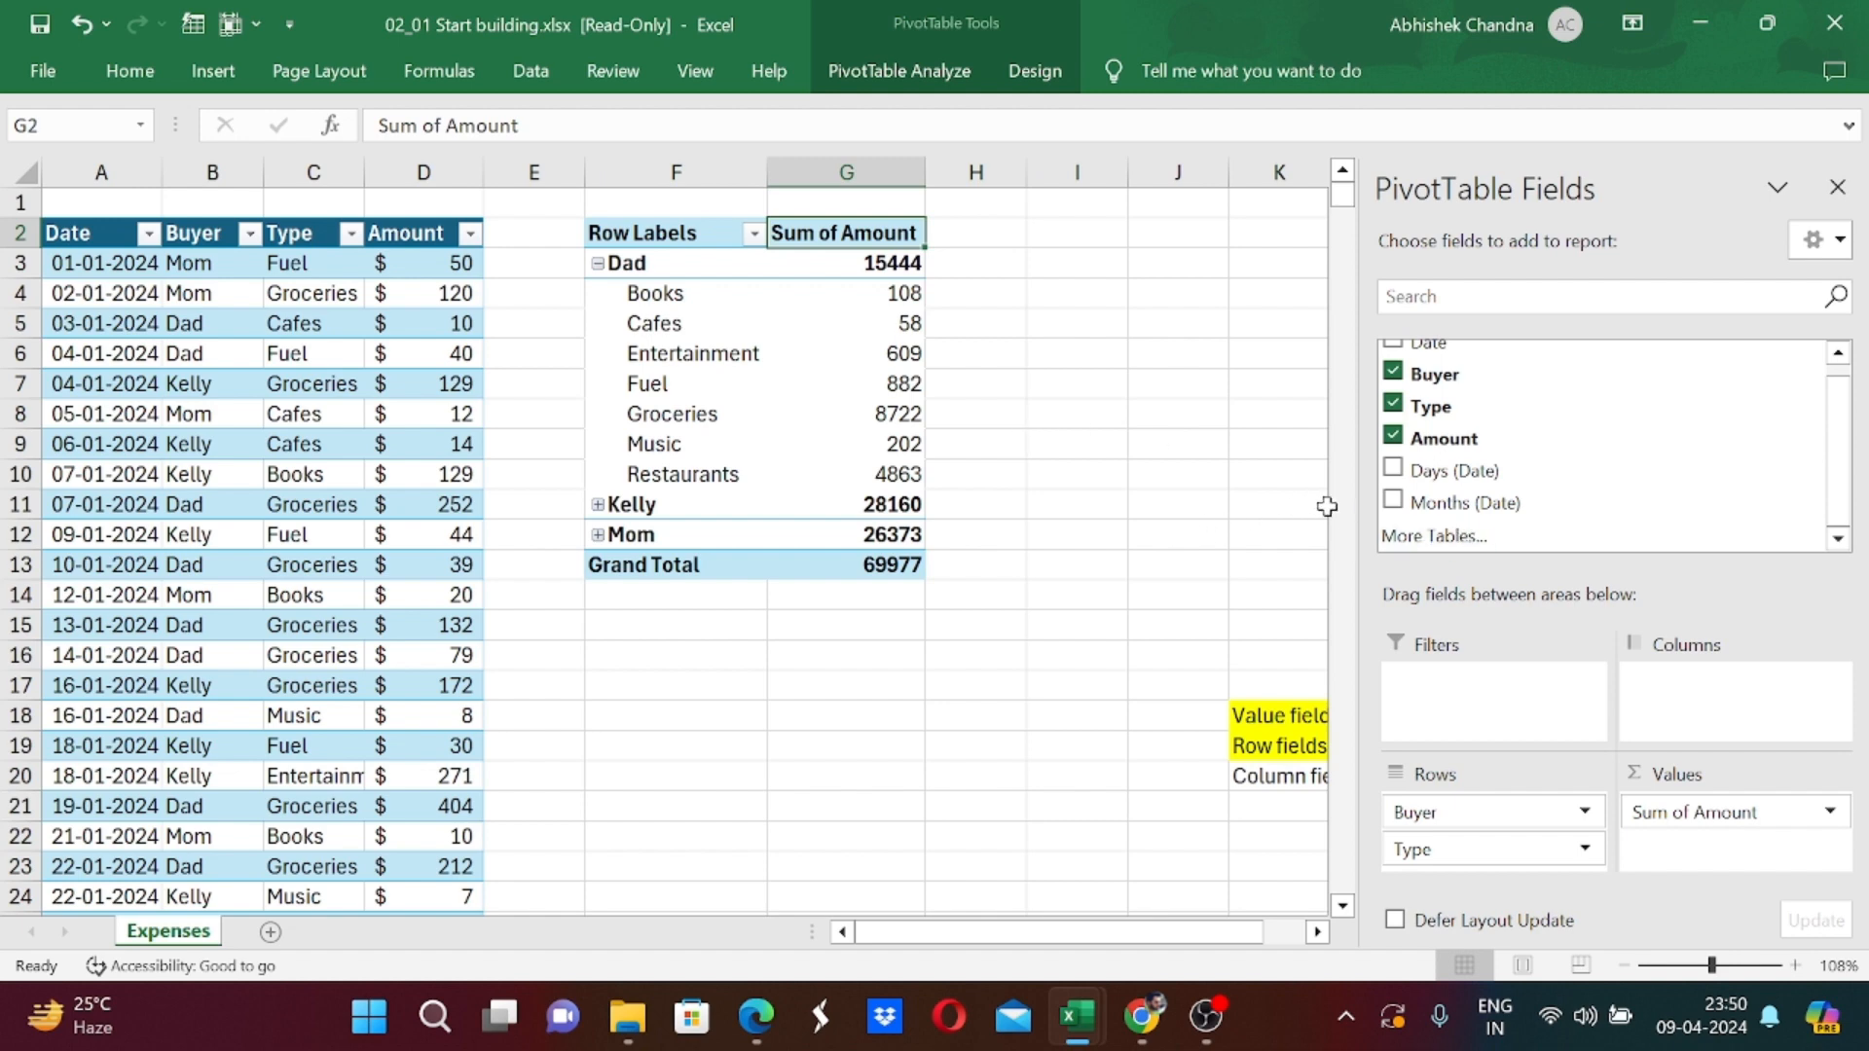
right_click(672, 265)
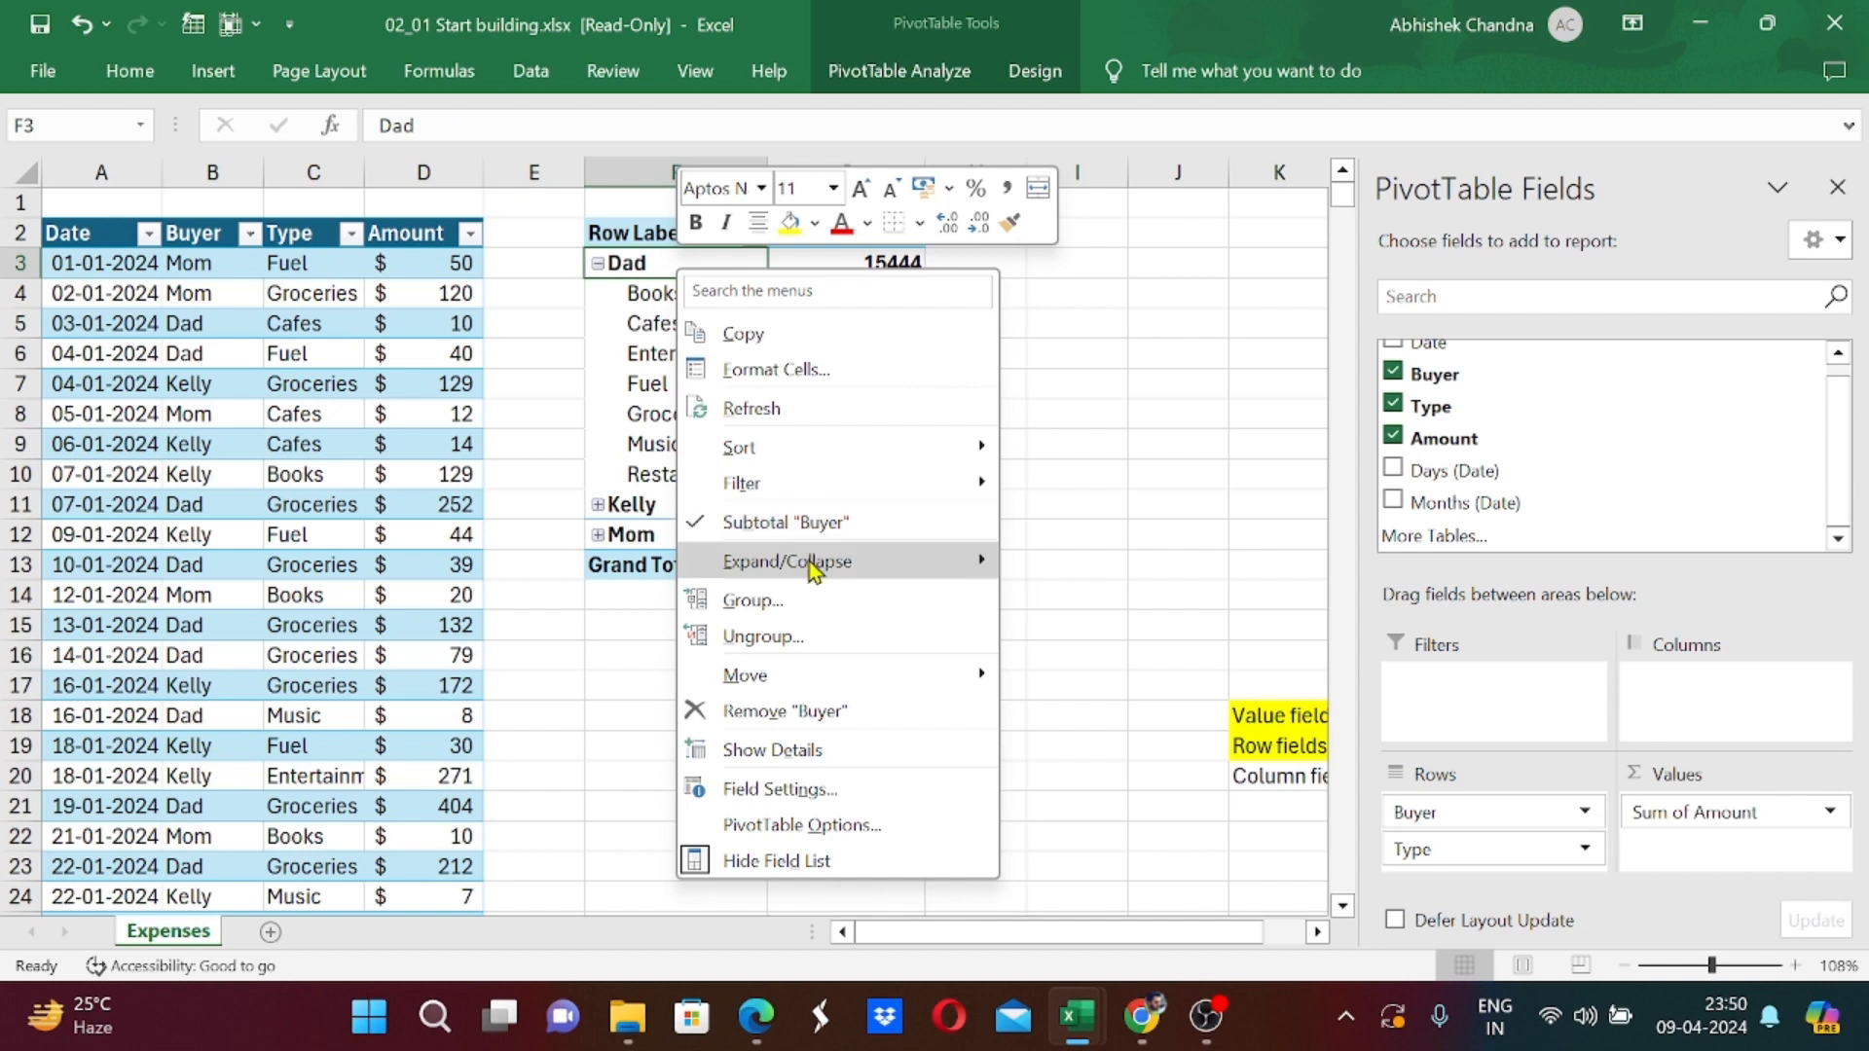
mouse_move(818, 563)
left_click(1094, 641)
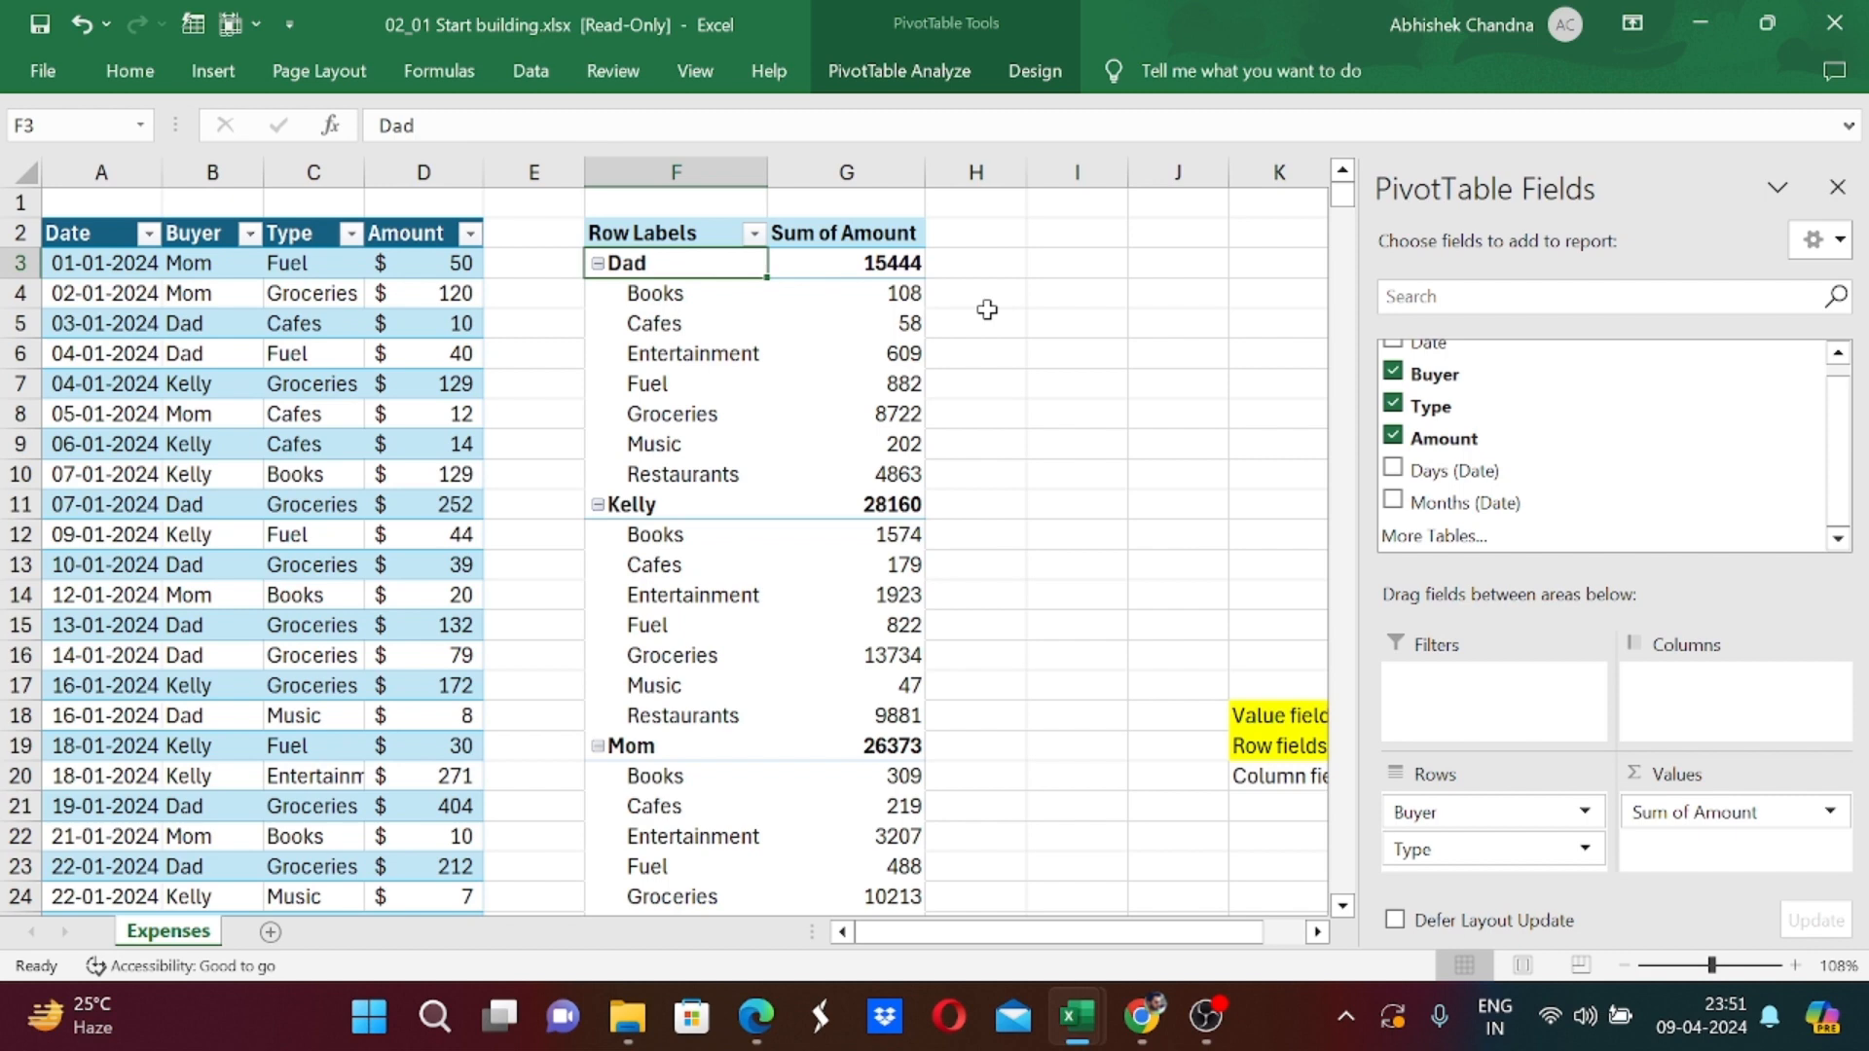
Collapse the Dad and Kelly groups in the PivotTable rows.
left_click(599, 265)
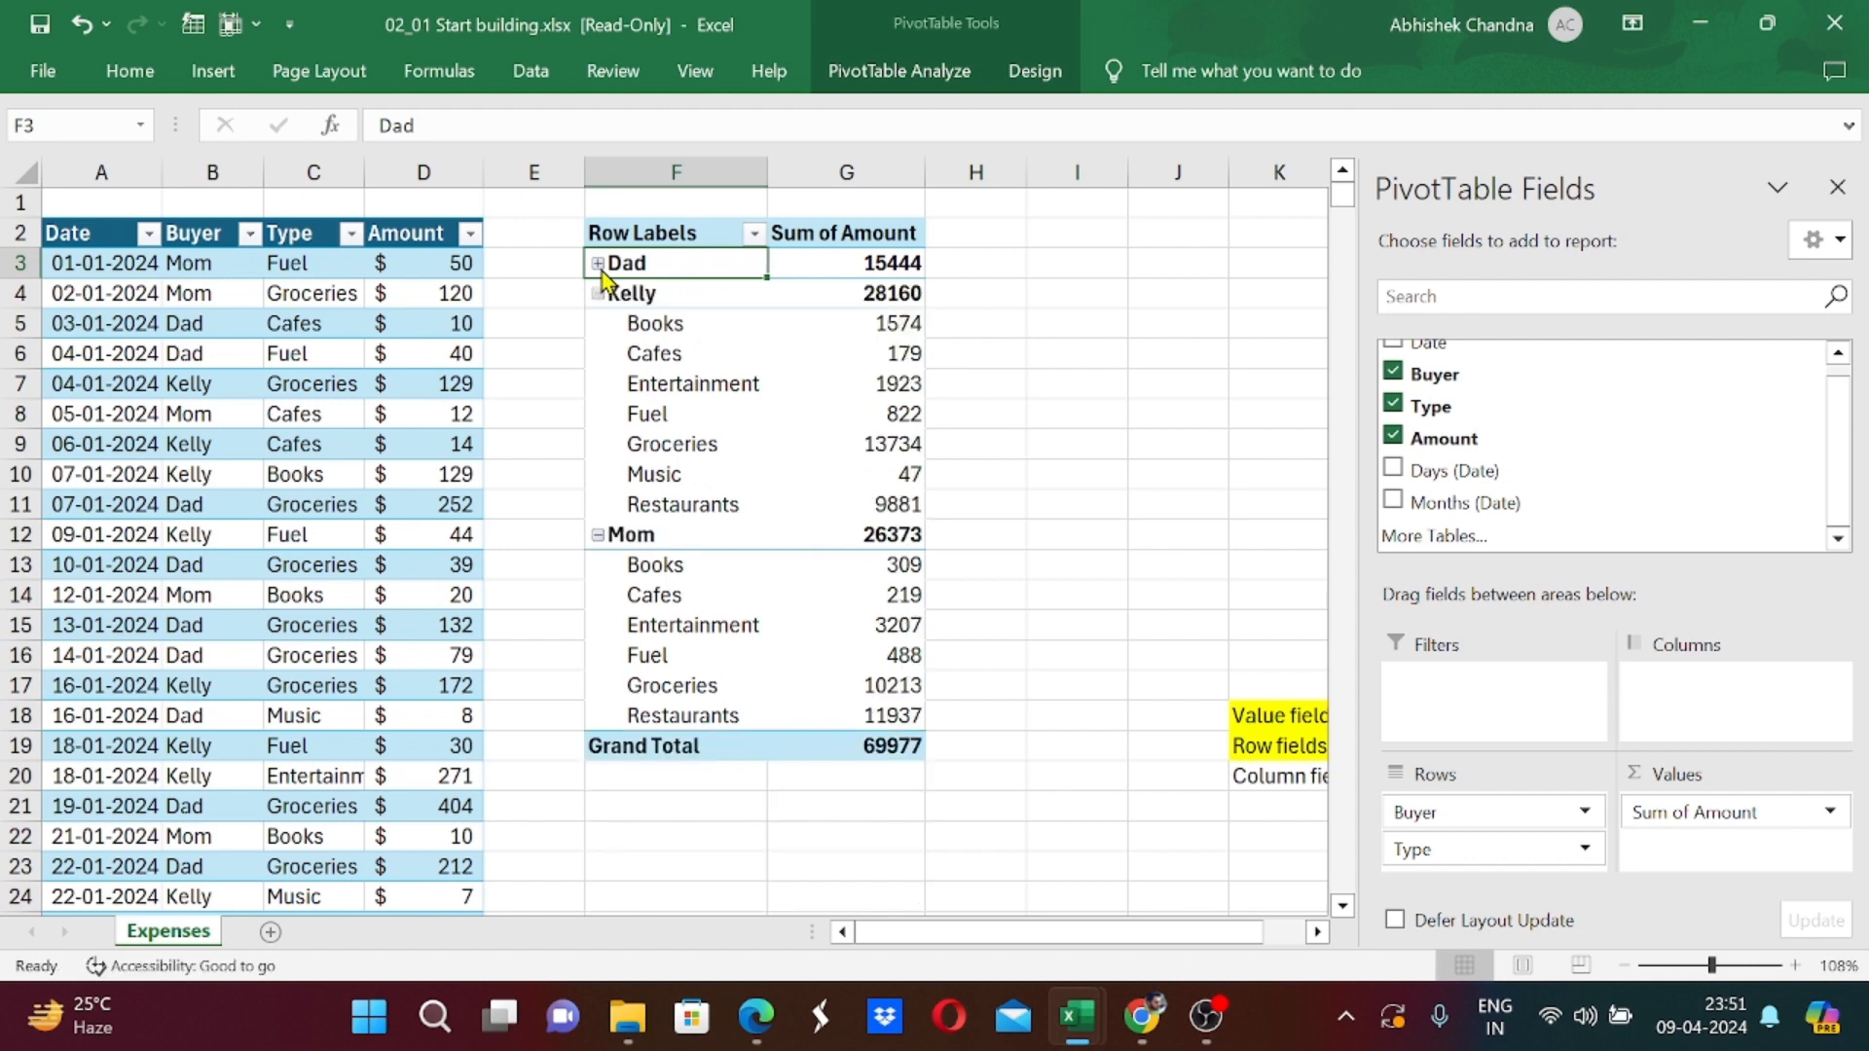
left_click(598, 294)
left_click(598, 294)
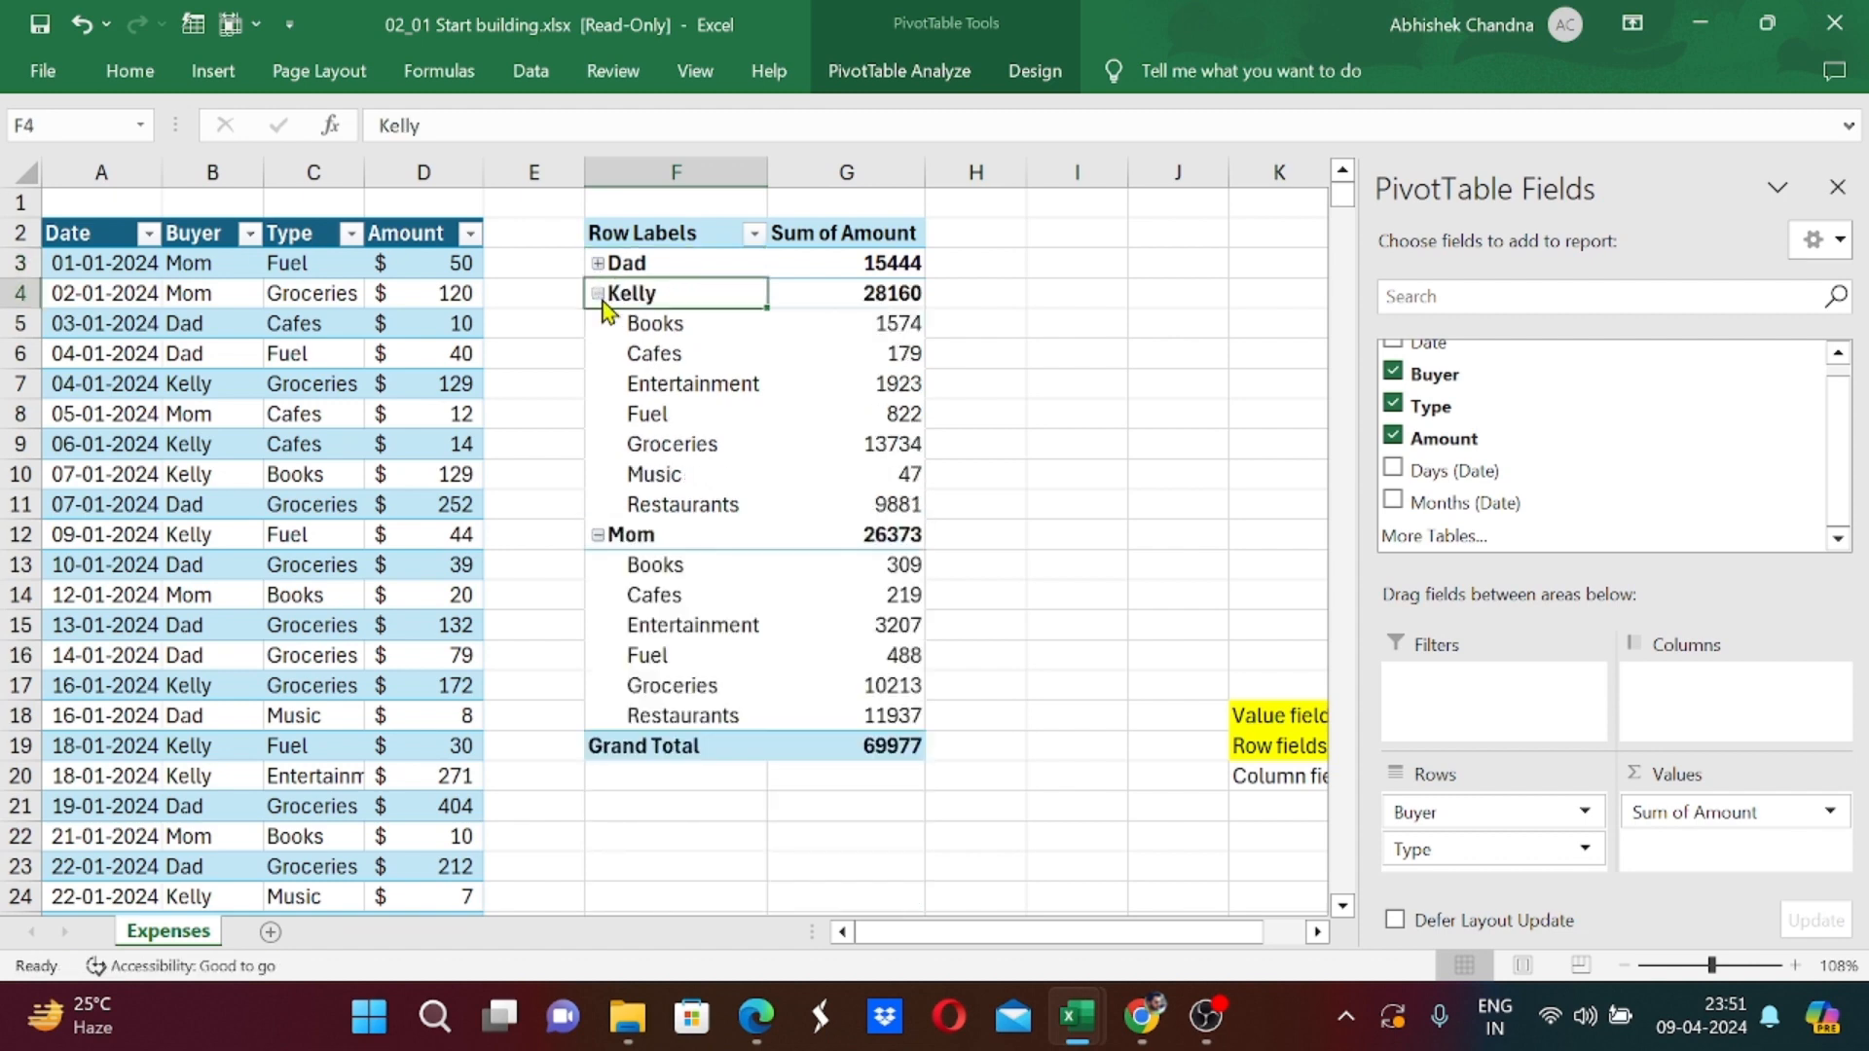
left_click(598, 294)
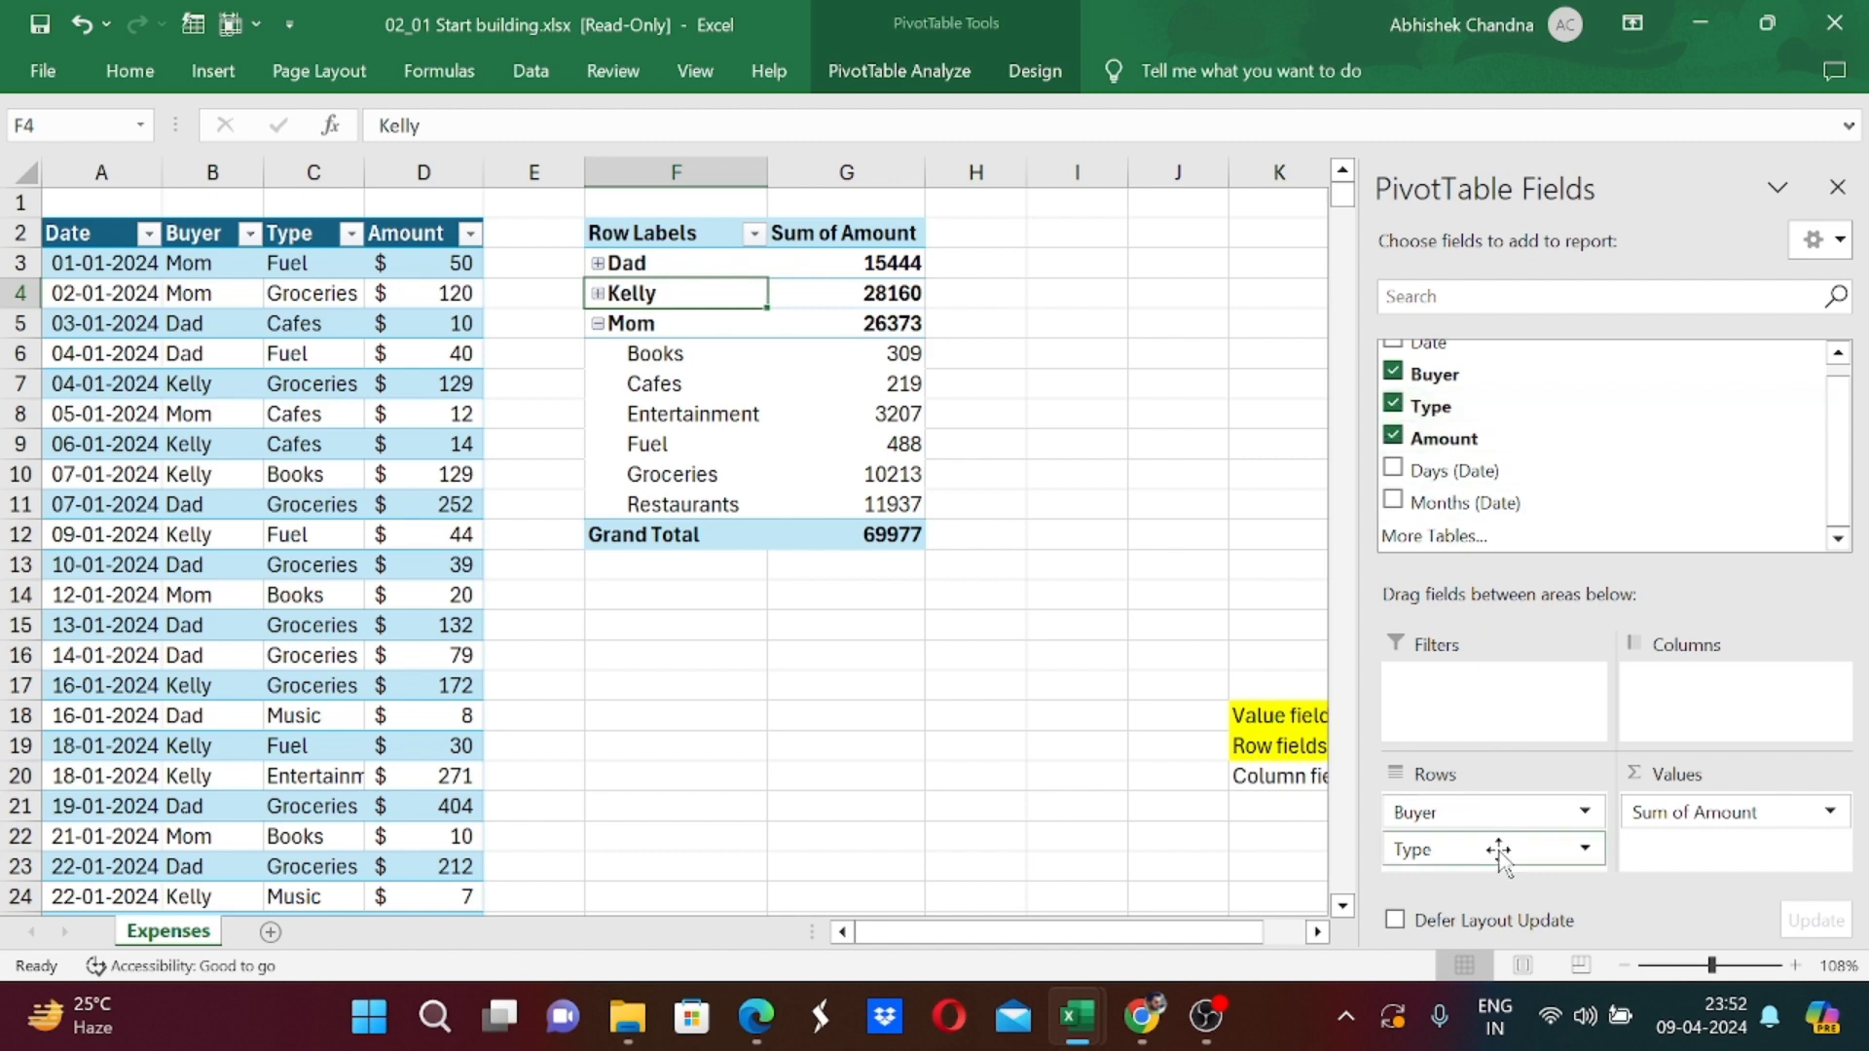
Move the Type field from the rows to the columns area and hide the field list.
left_click_drag(1499, 853, 1698, 689)
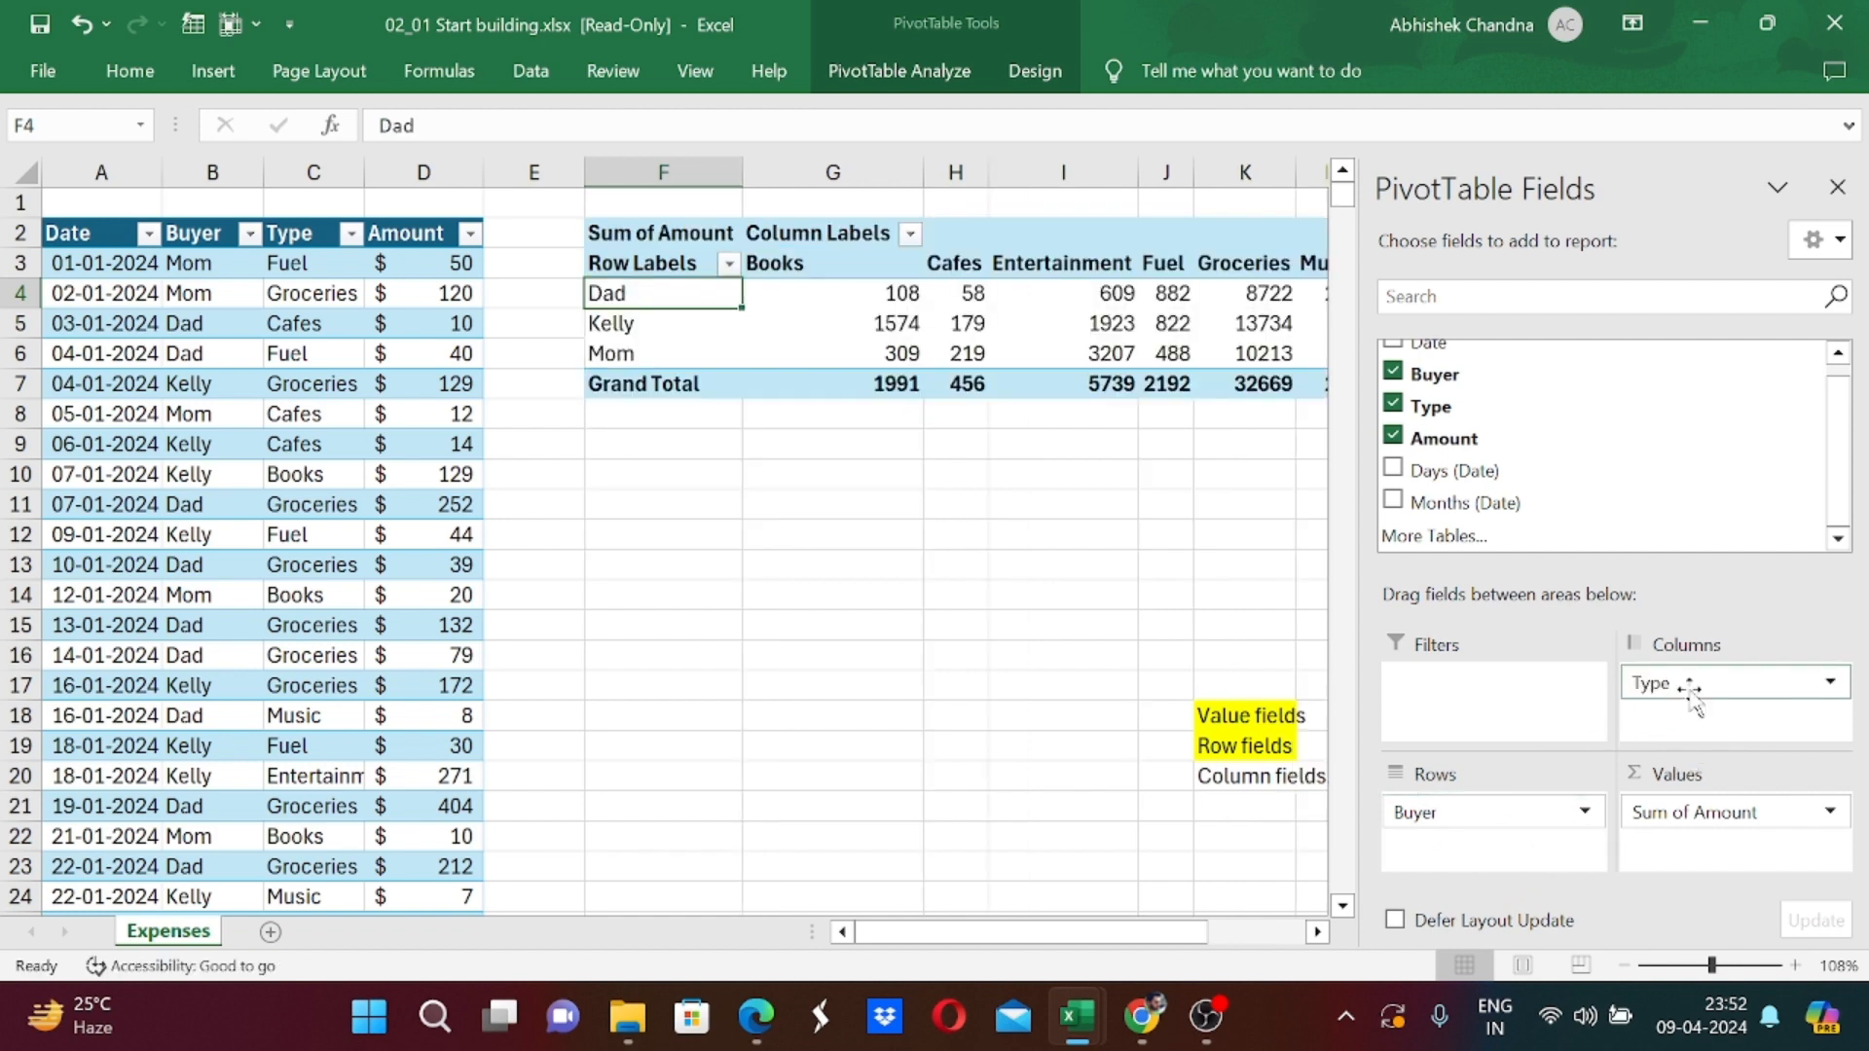
left_click(1837, 187)
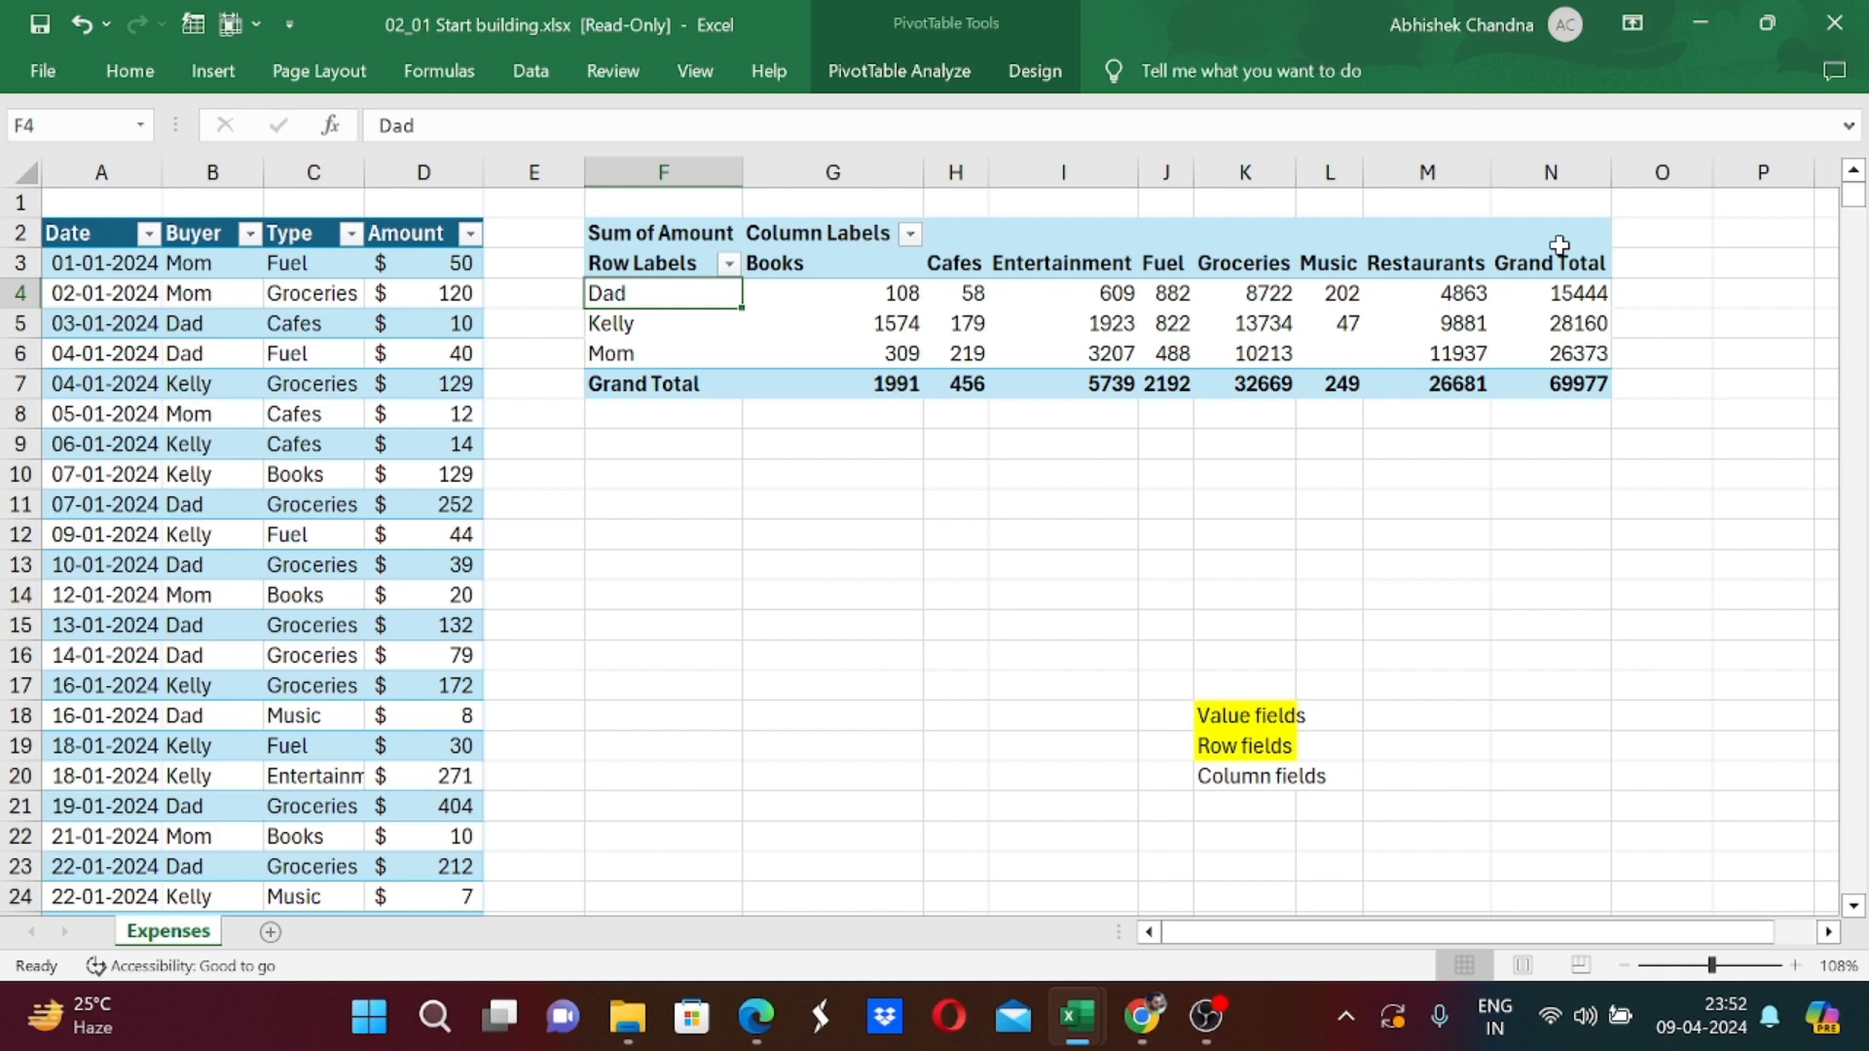
Examine the PivotTable's column labels, expense type headings and the amounts below the Books heading.
key("Up")
key("Right")
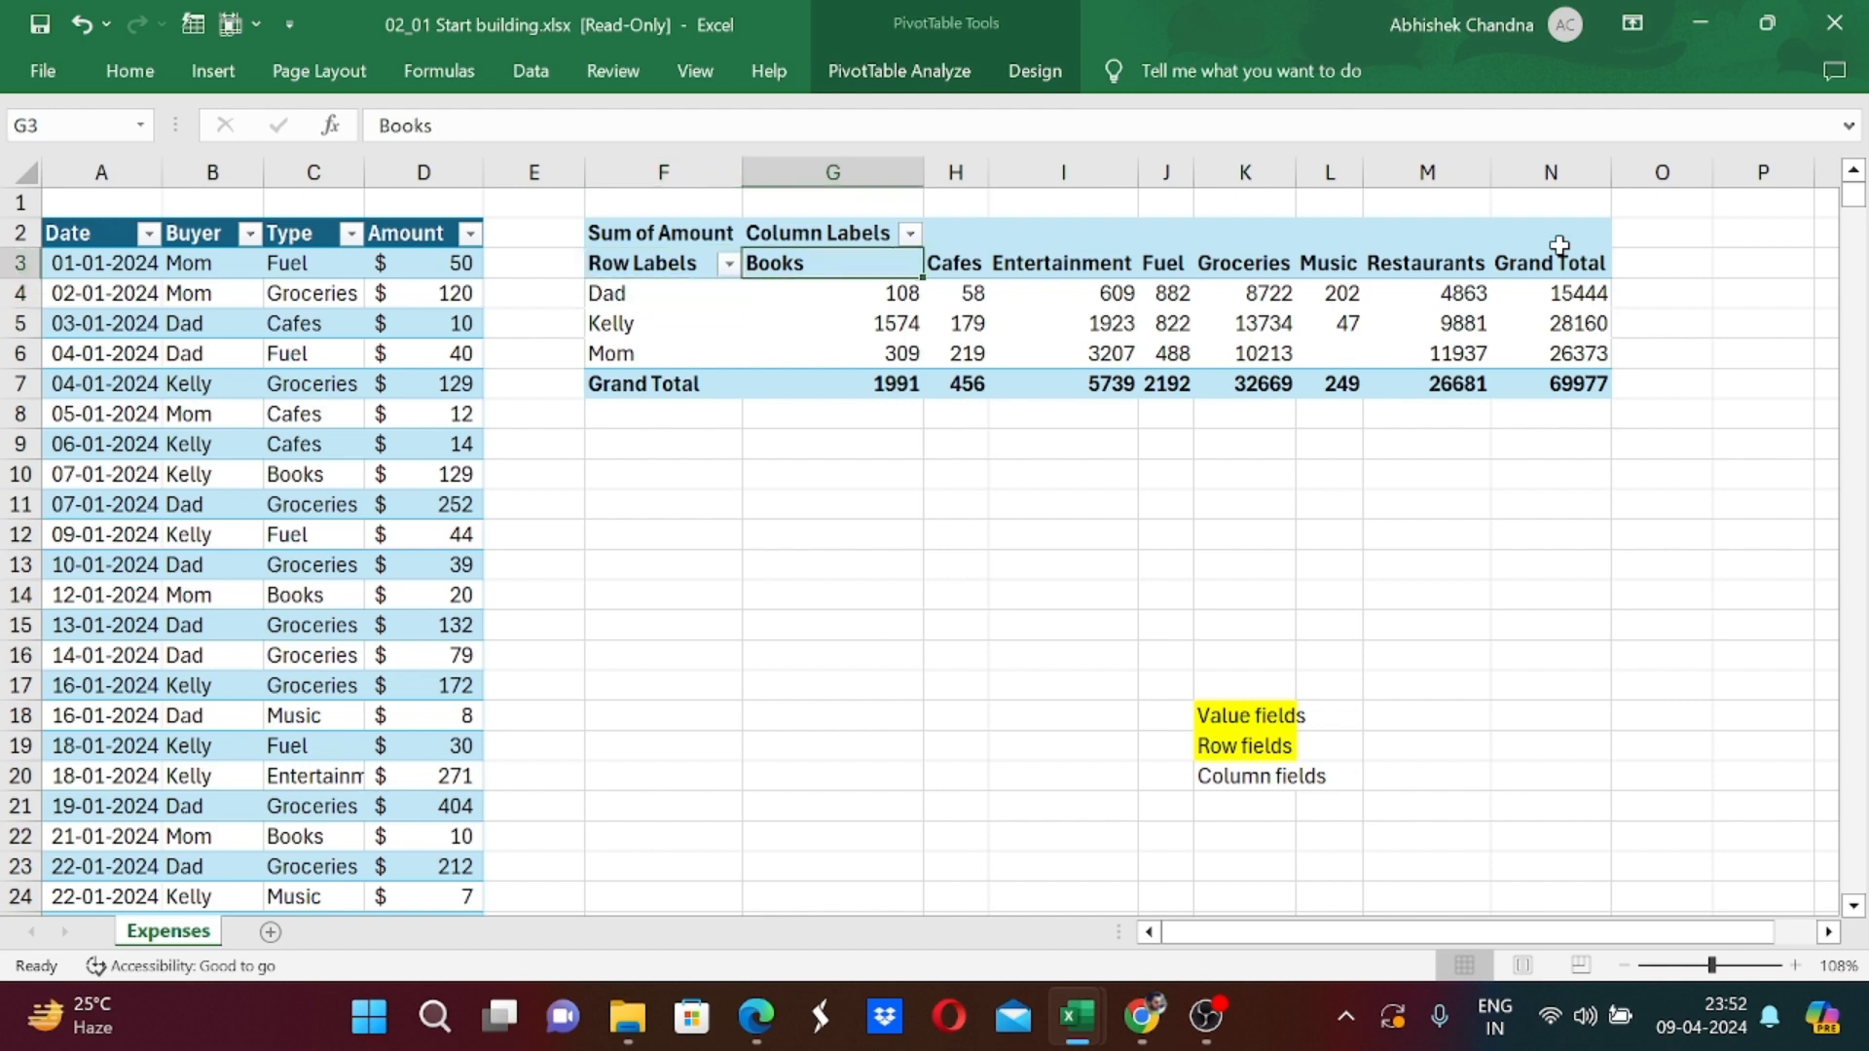
key("Up")
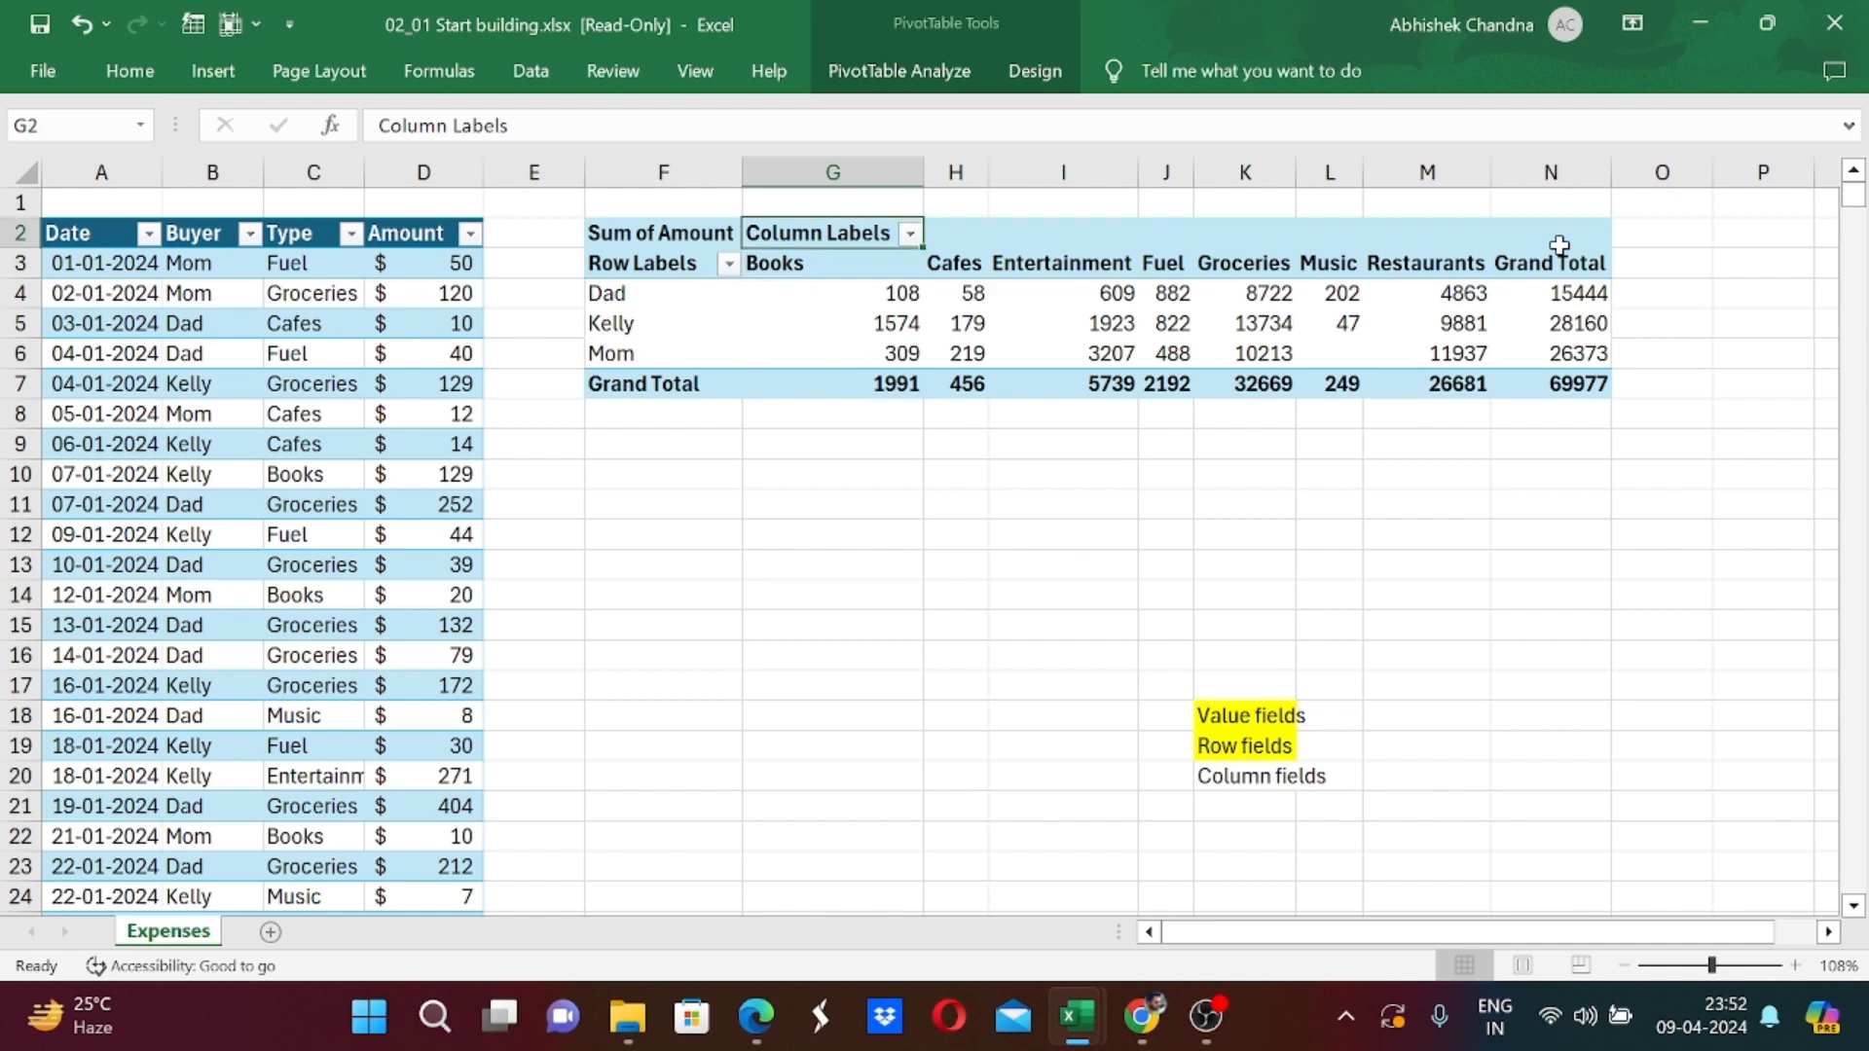
key("Down")
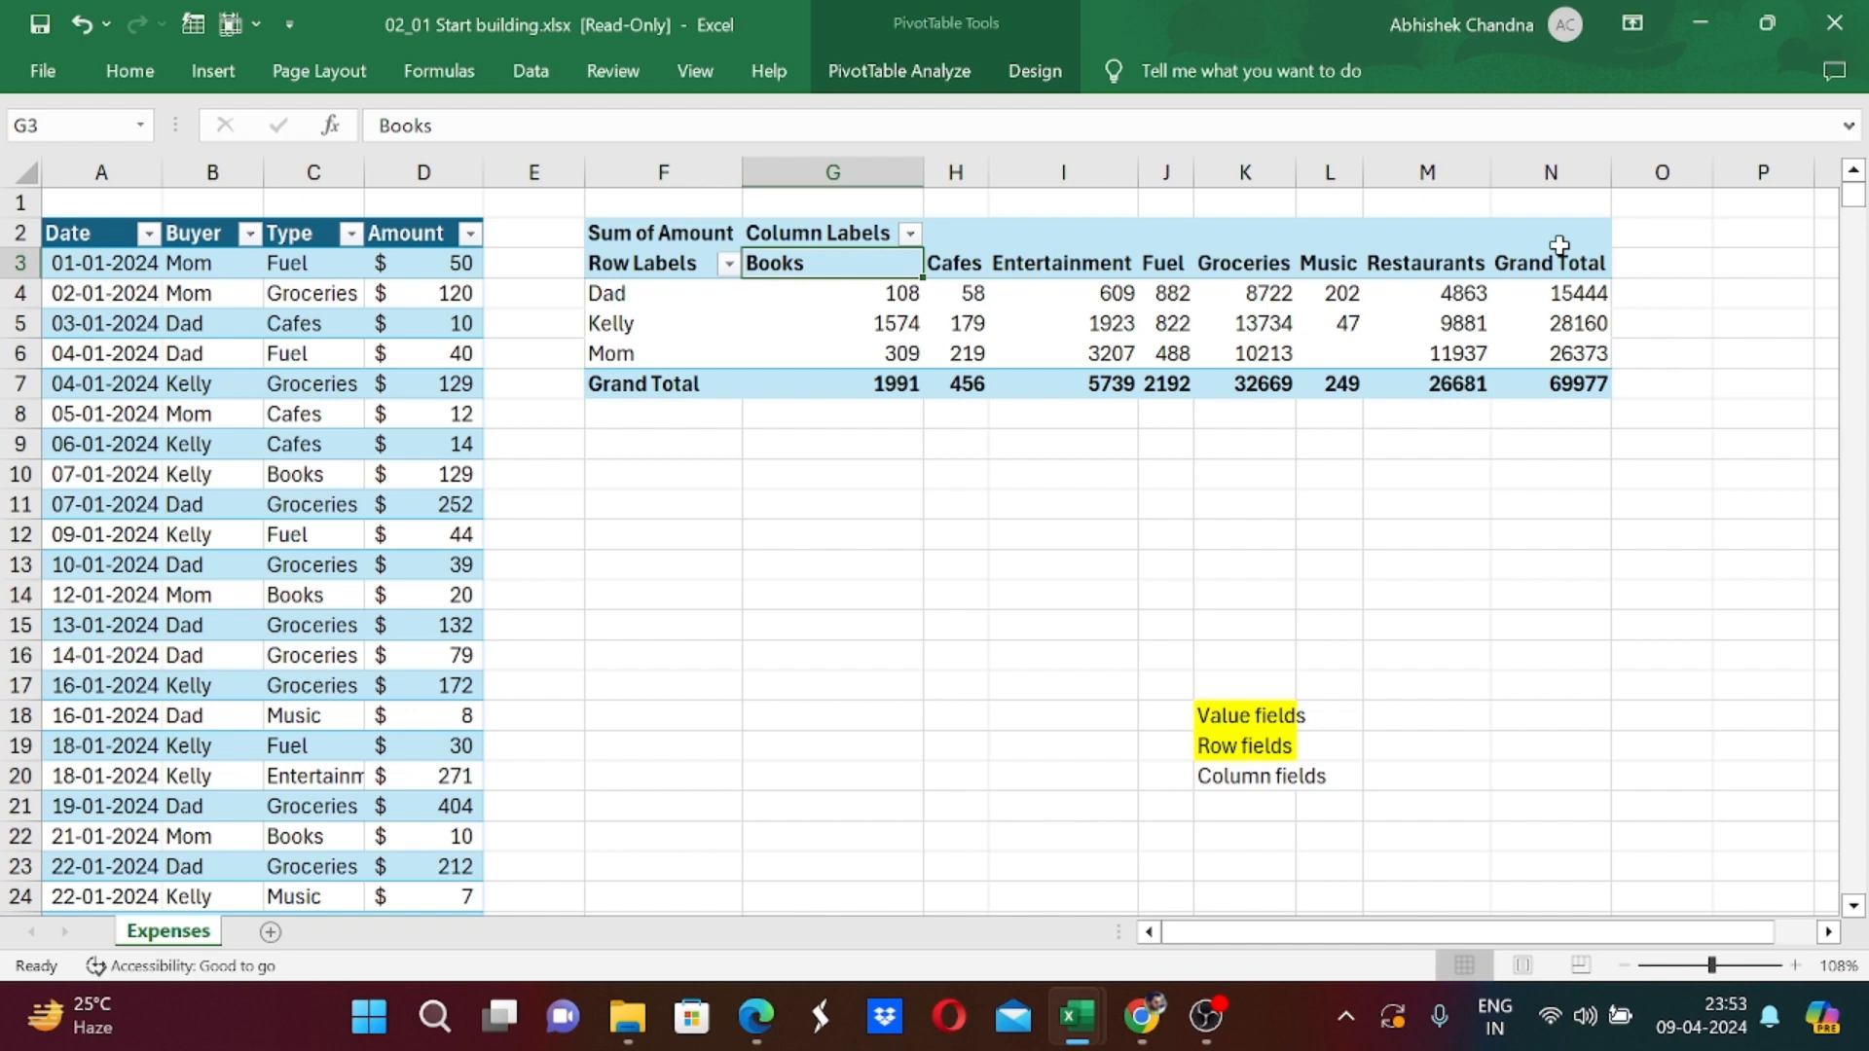
key("Down")
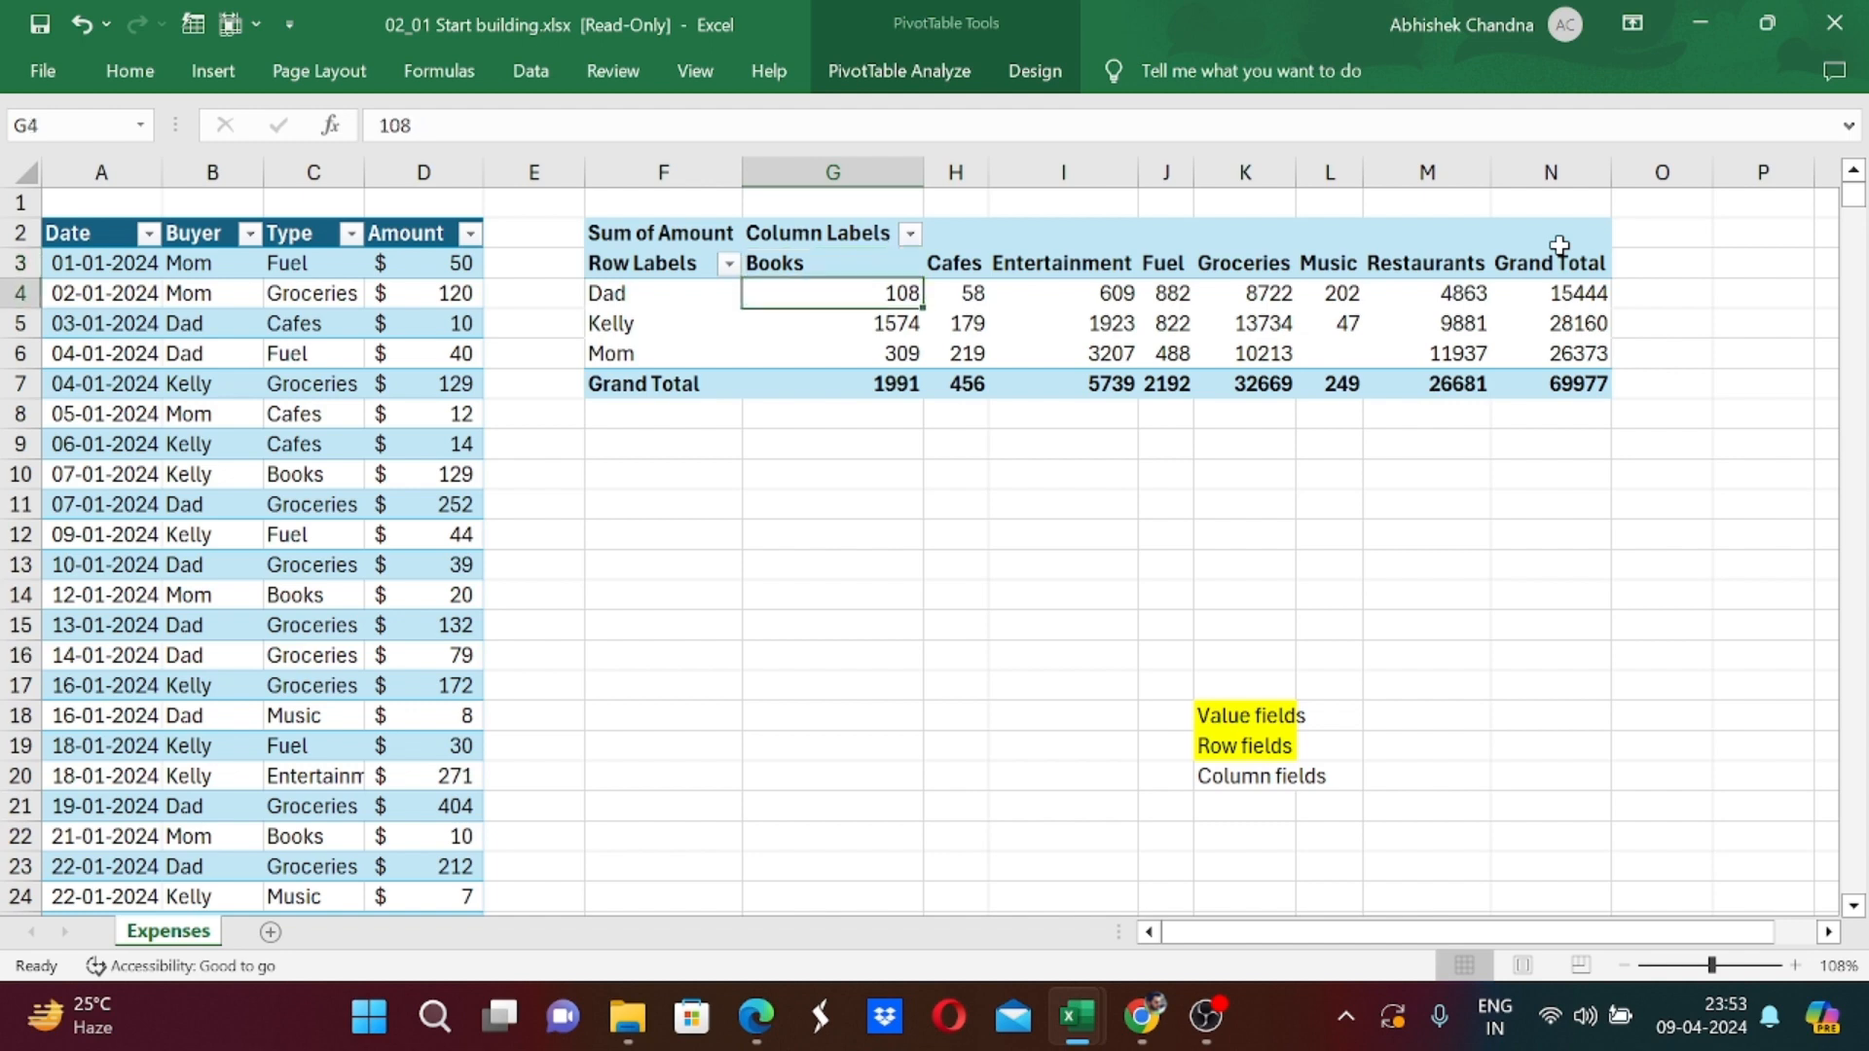
key("Up")
key("Down")
key("Up")
key("Left")
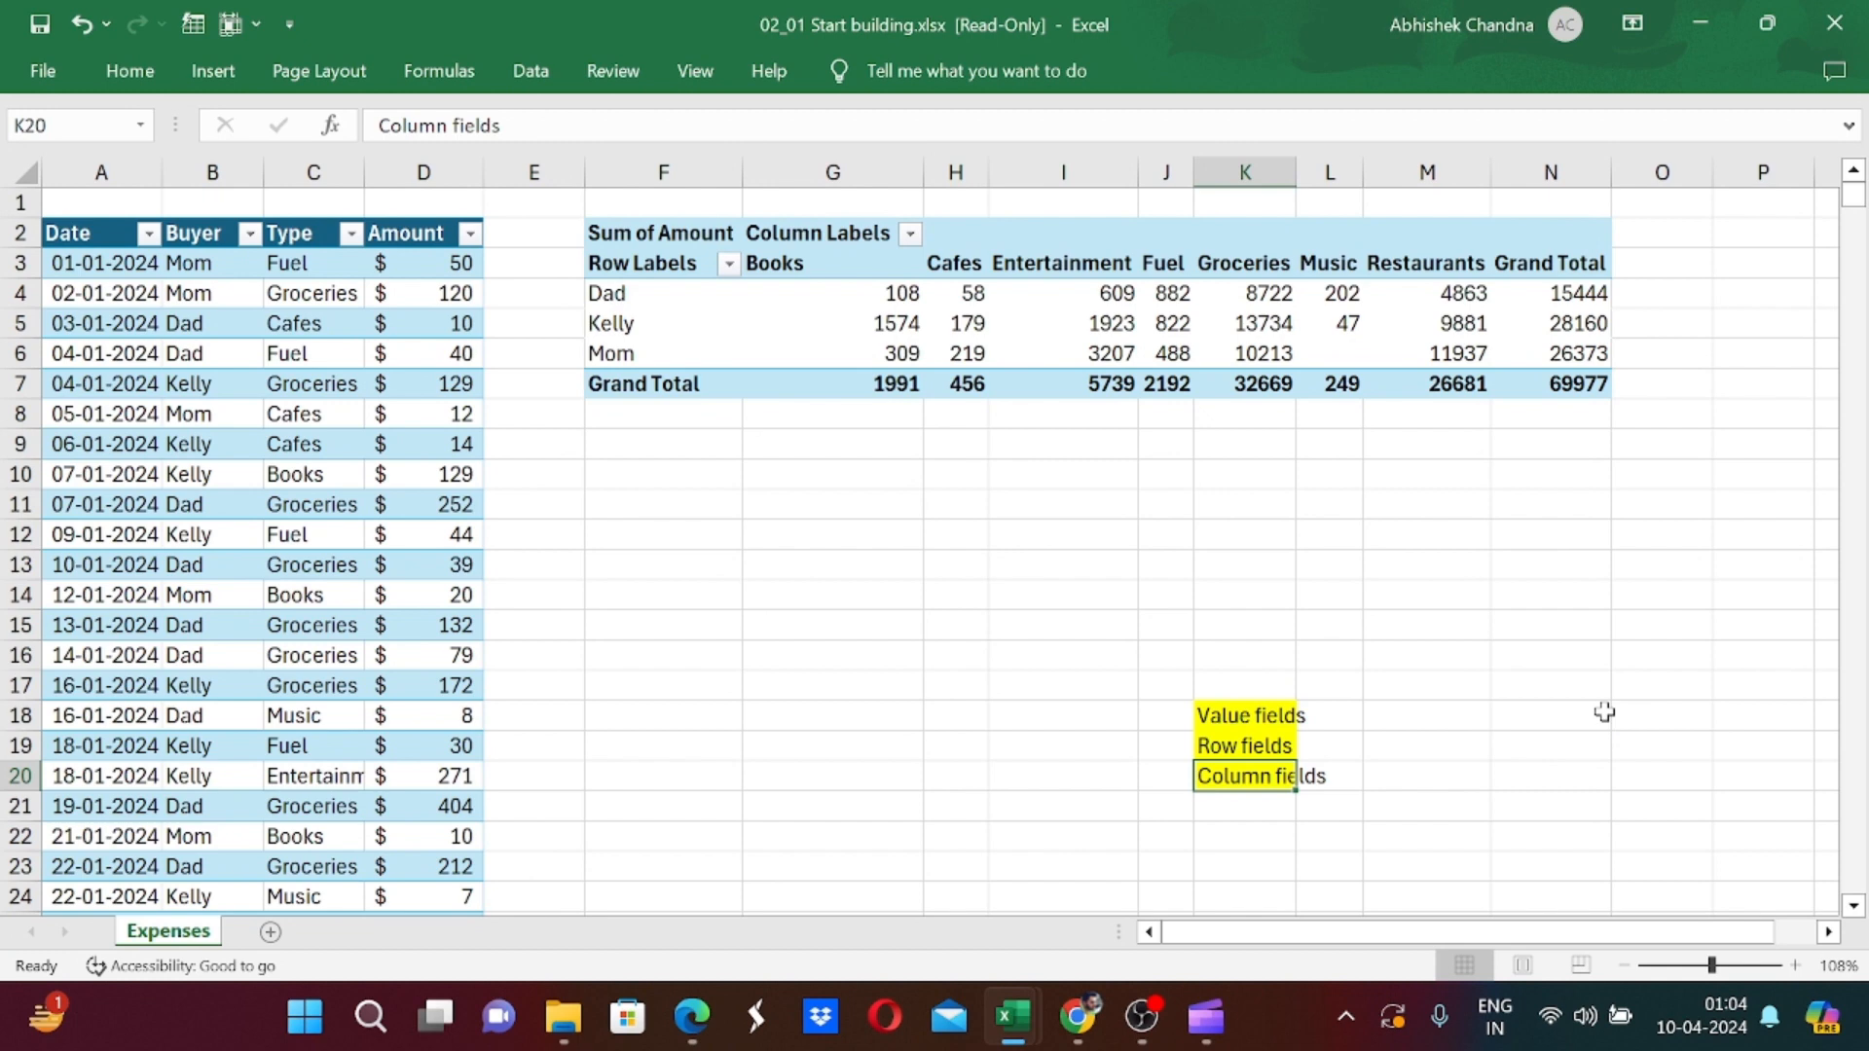
key("Up")
key("Up")
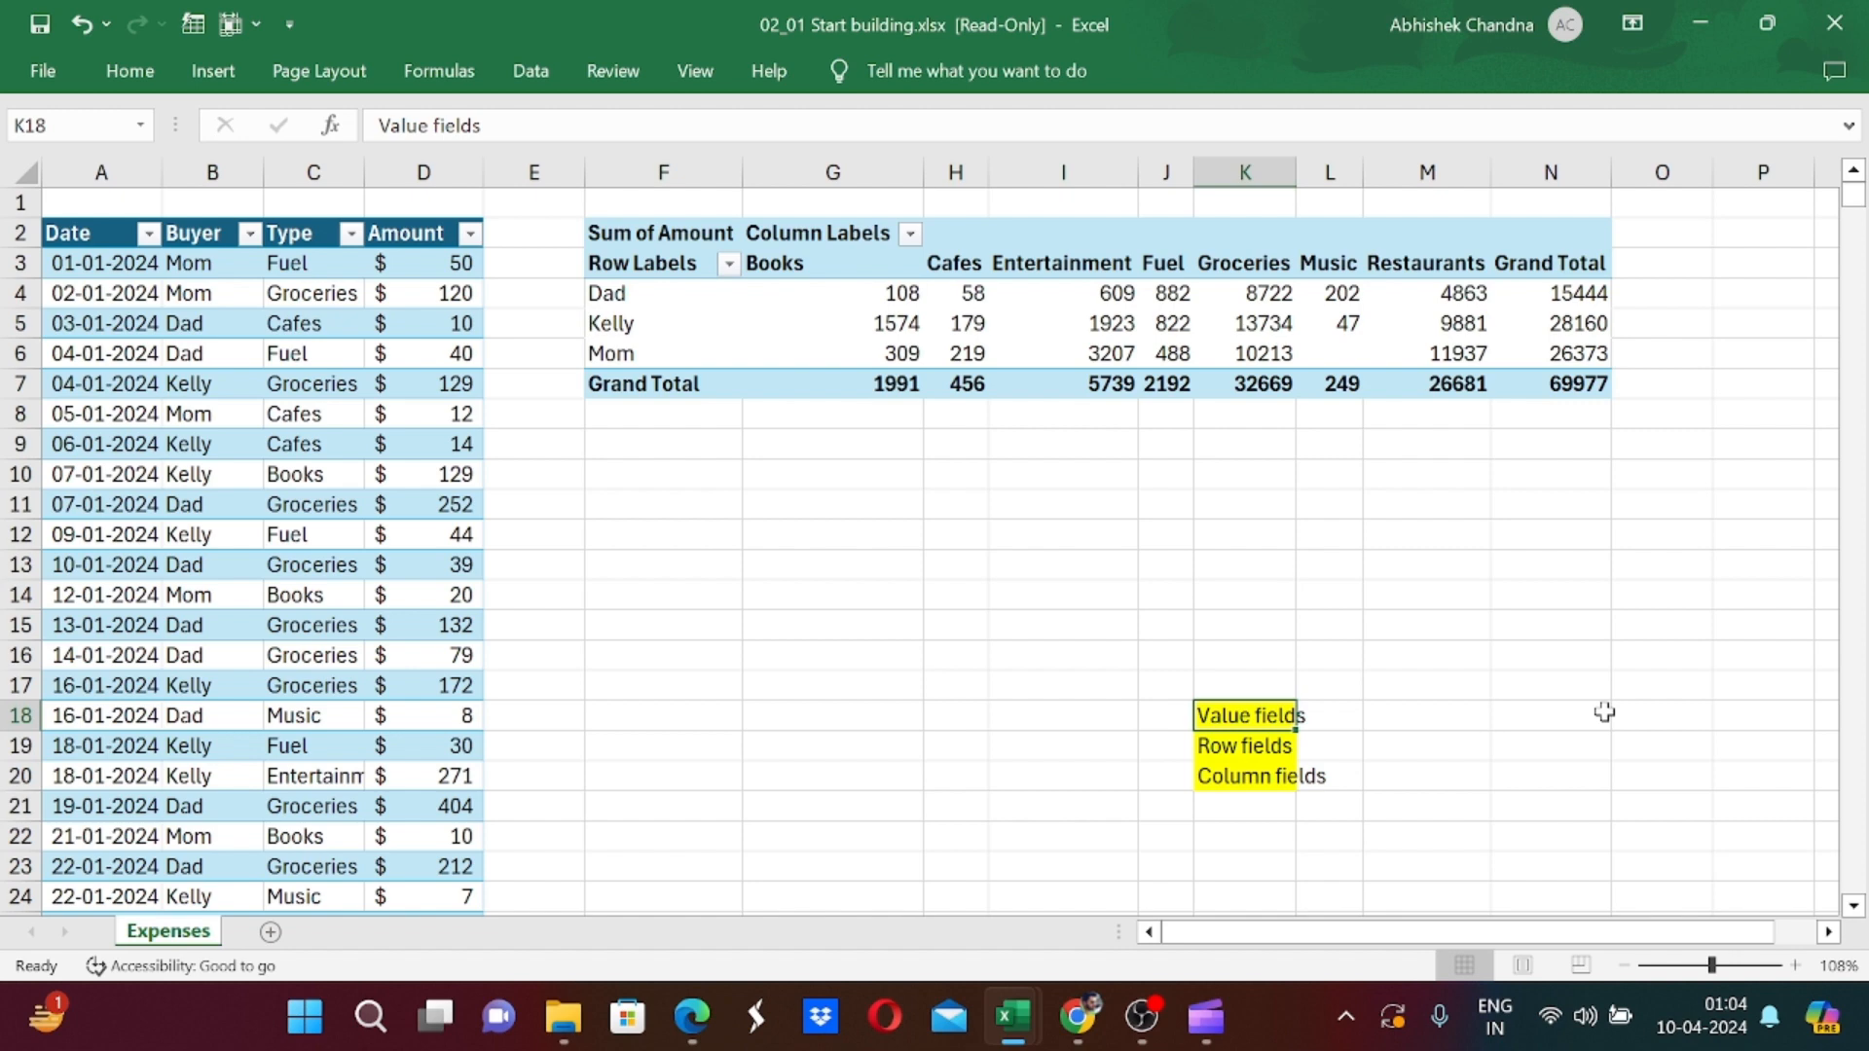
left_click(1142, 1017)
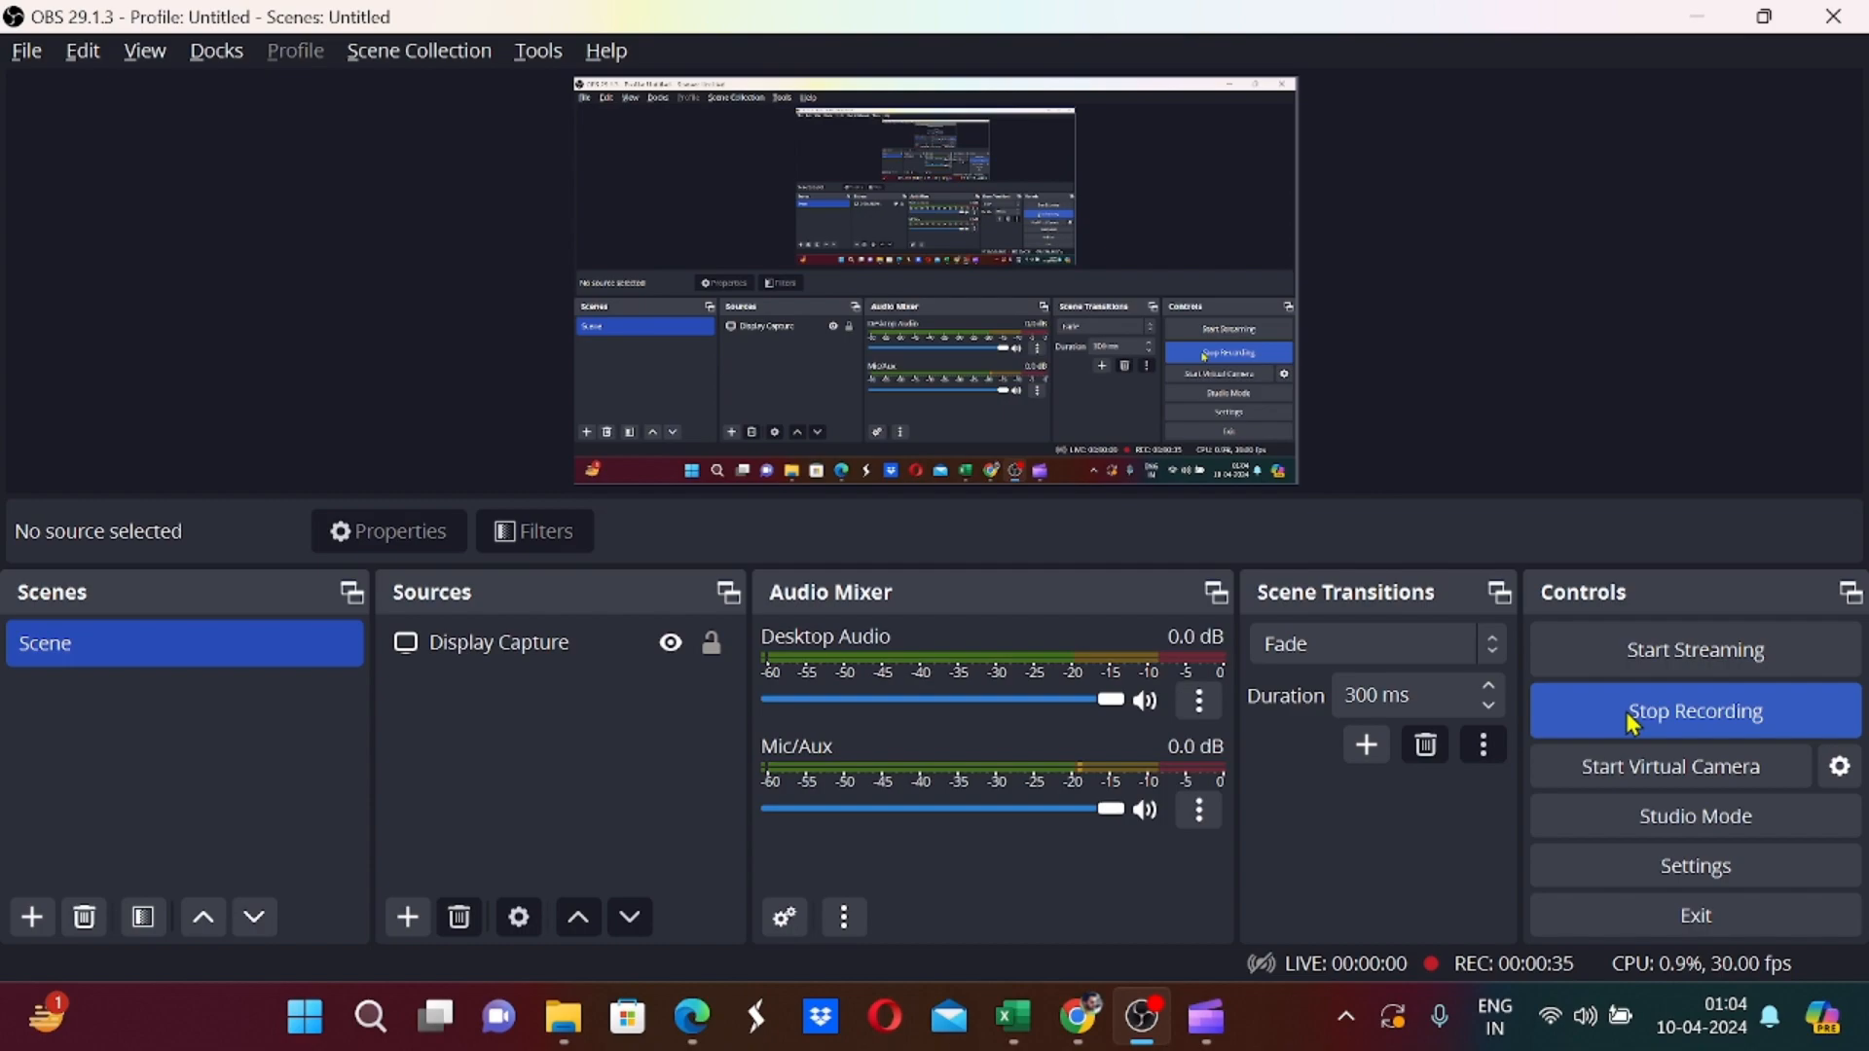